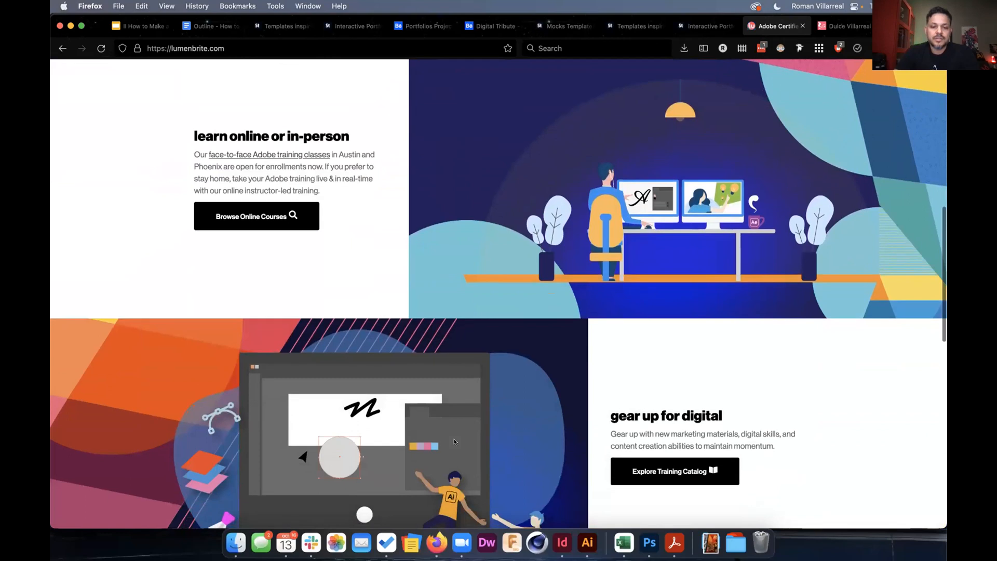
Look over the Lumenbrite training page, then switch to the Digital Tribute project on Behance.
scroll(492, 441, "down", 1)
scroll(492, 441, "down", 2)
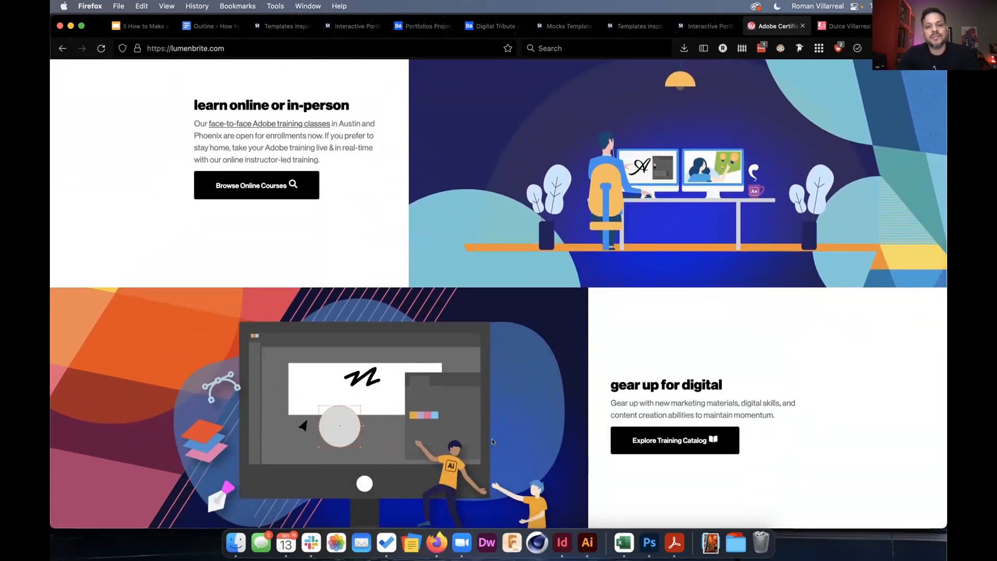
scroll(492, 442, "up", 4)
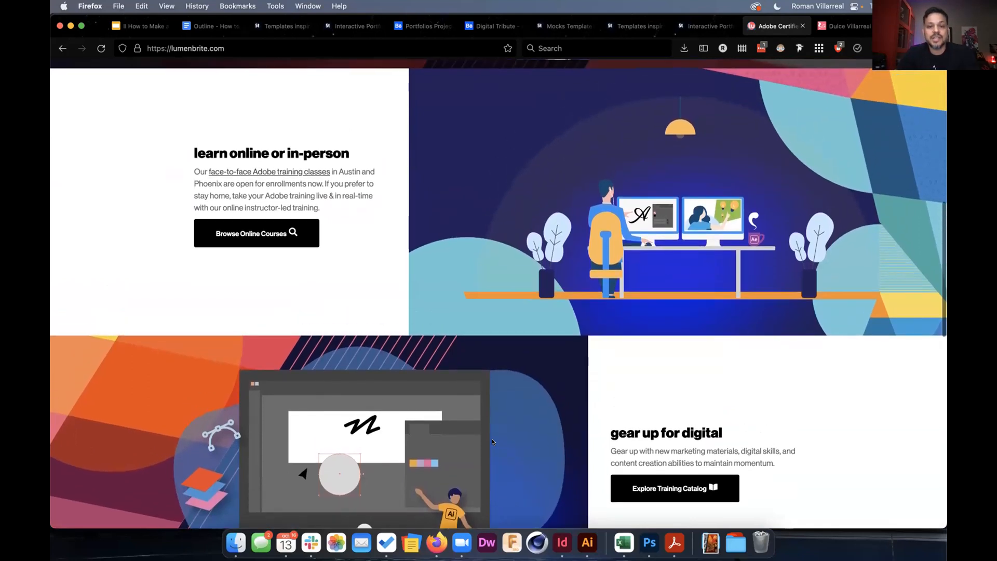
scroll(492, 441, "up", 1)
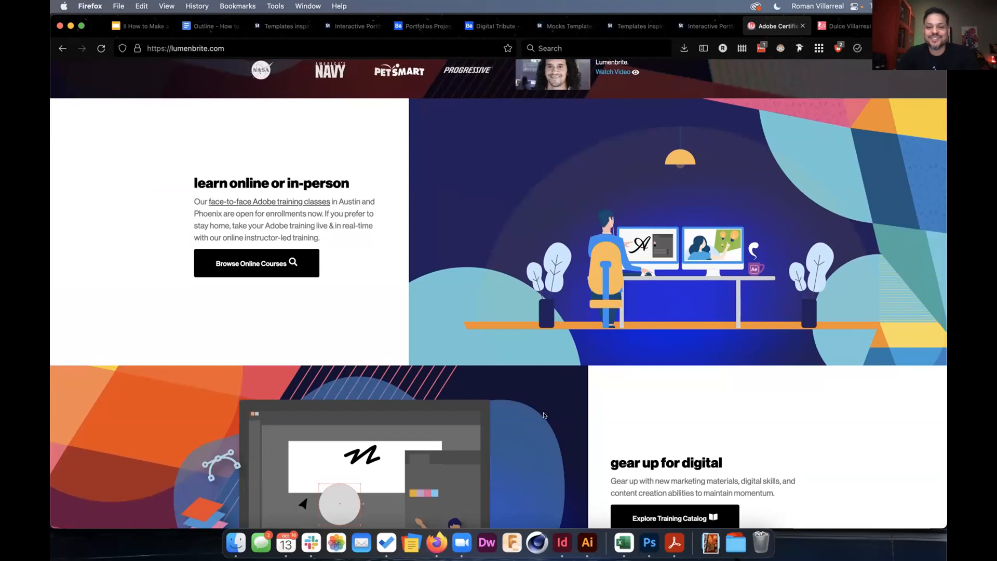
scroll(590, 406, "up", 1)
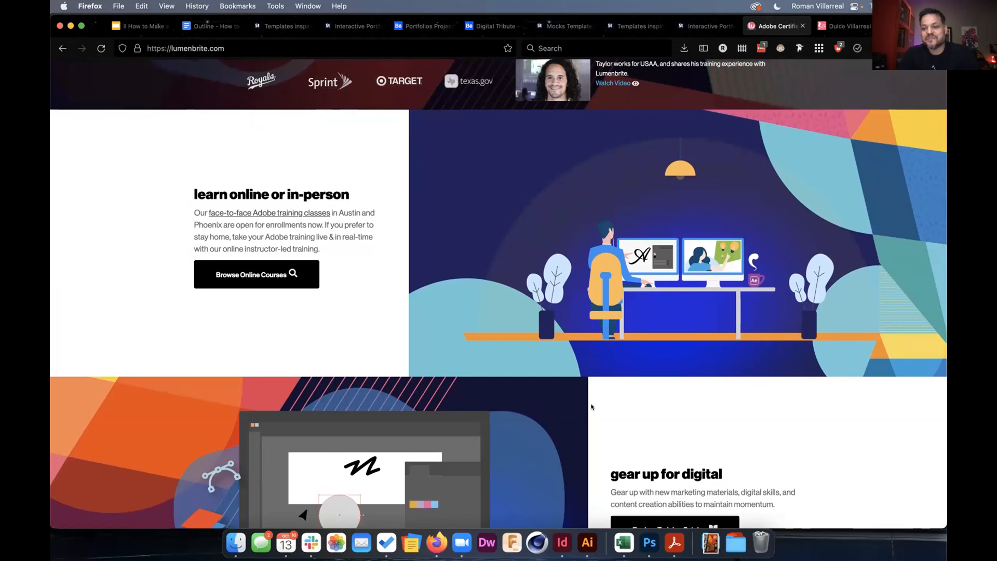
scroll(591, 407, "down", 1)
scroll(591, 406, "down", 3)
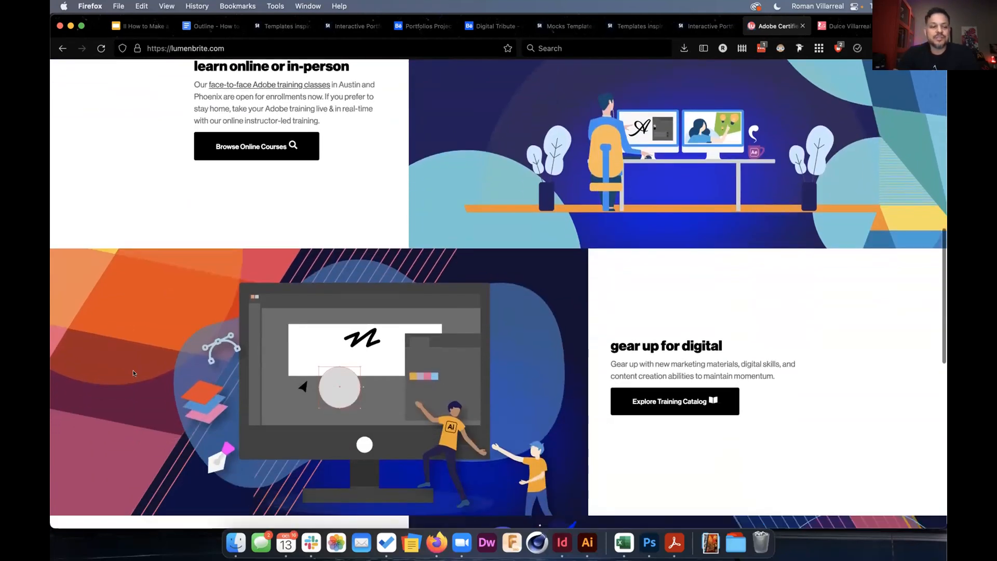
scroll(550, 256, "up", 10)
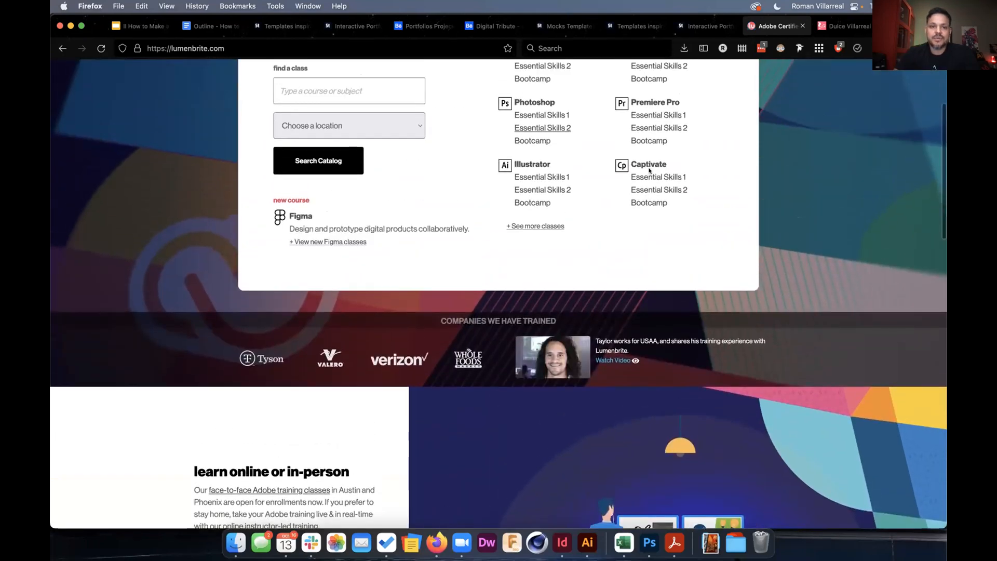
left_click(491, 26)
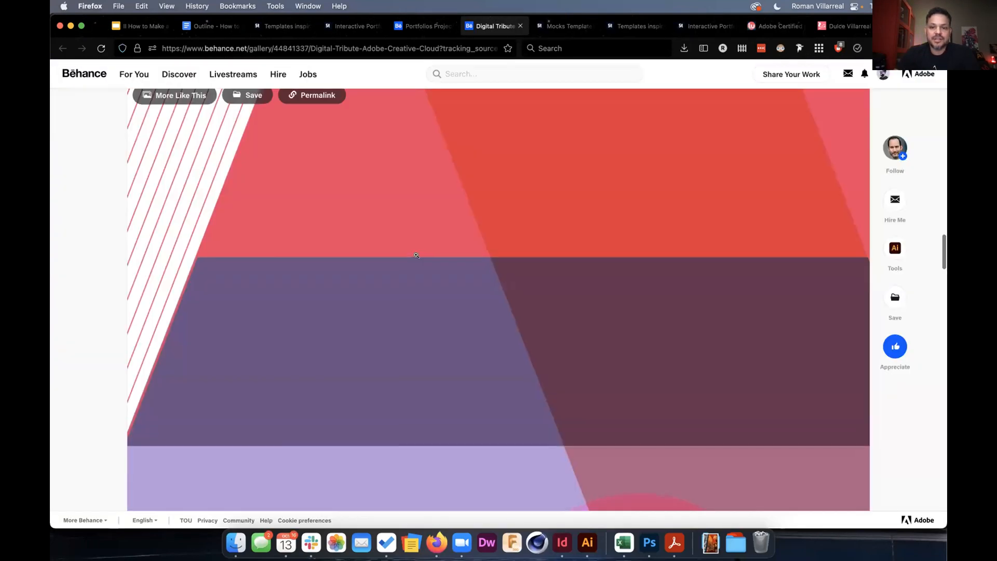
Scroll through the Digital Tribute Creative Cloud artwork, then return to the Google Slides presentation.
scroll(417, 255, "up", 10)
scroll(416, 255, "up", 15)
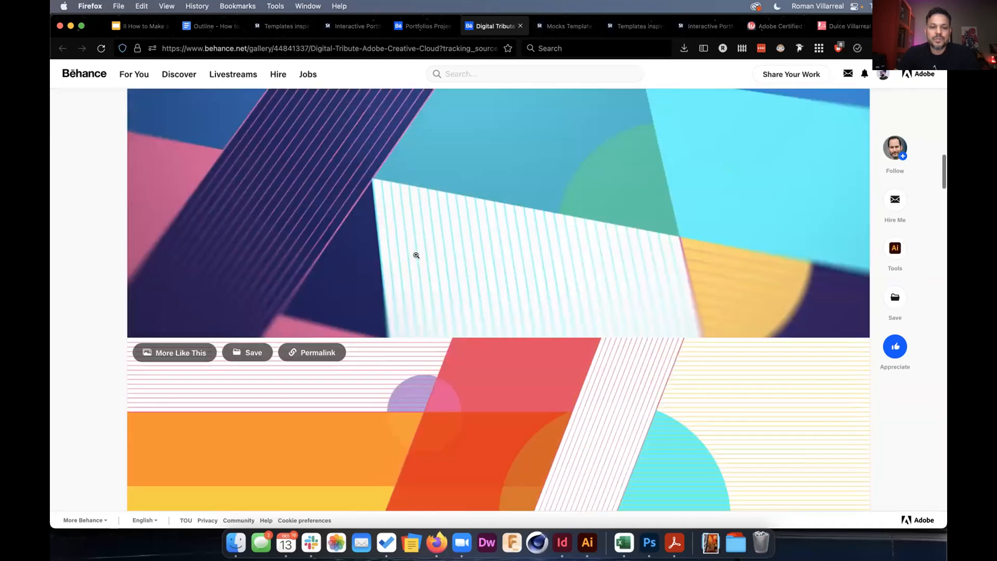
scroll(416, 255, "up", 10)
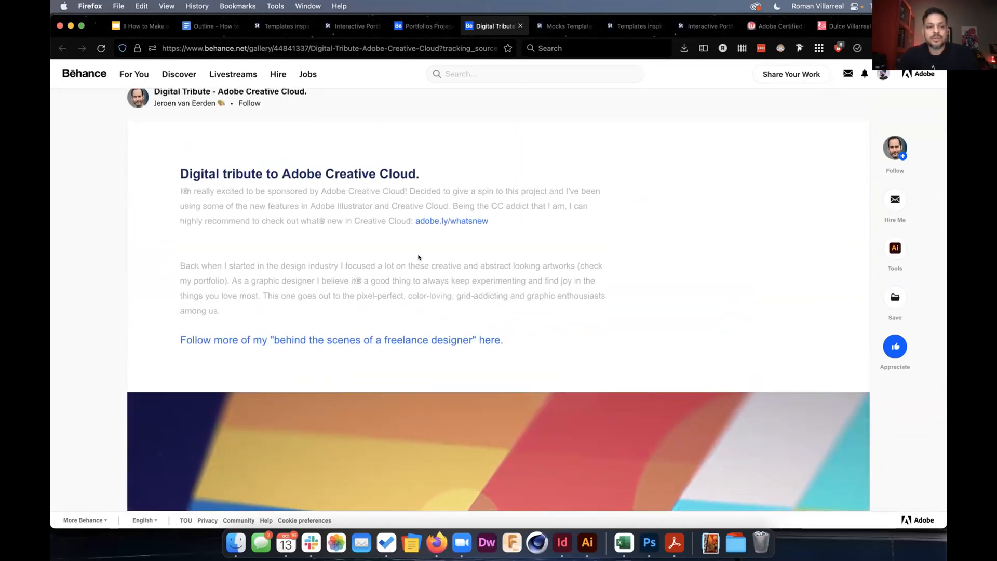
scroll(418, 256, "down", 10)
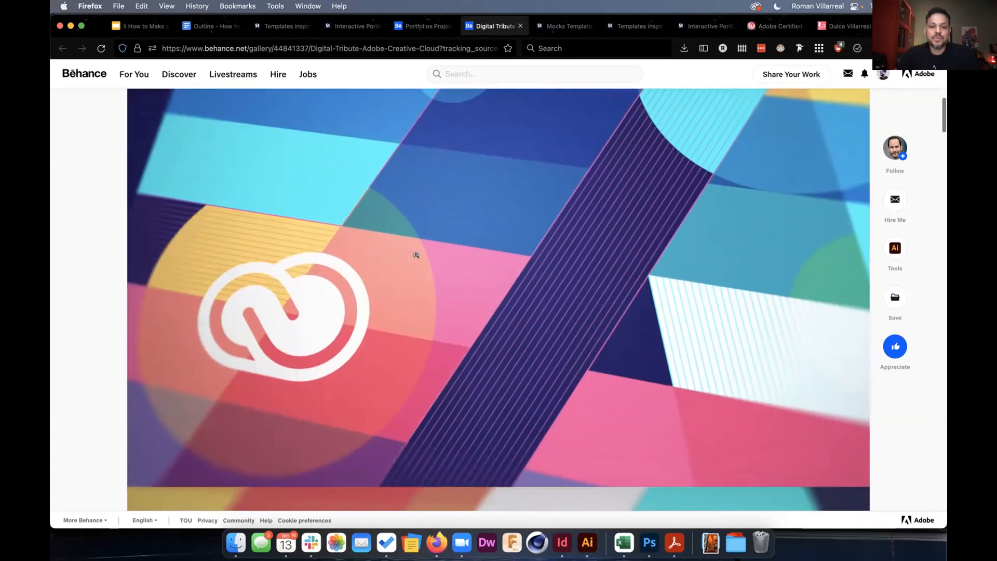
scroll(416, 255, "down", 1)
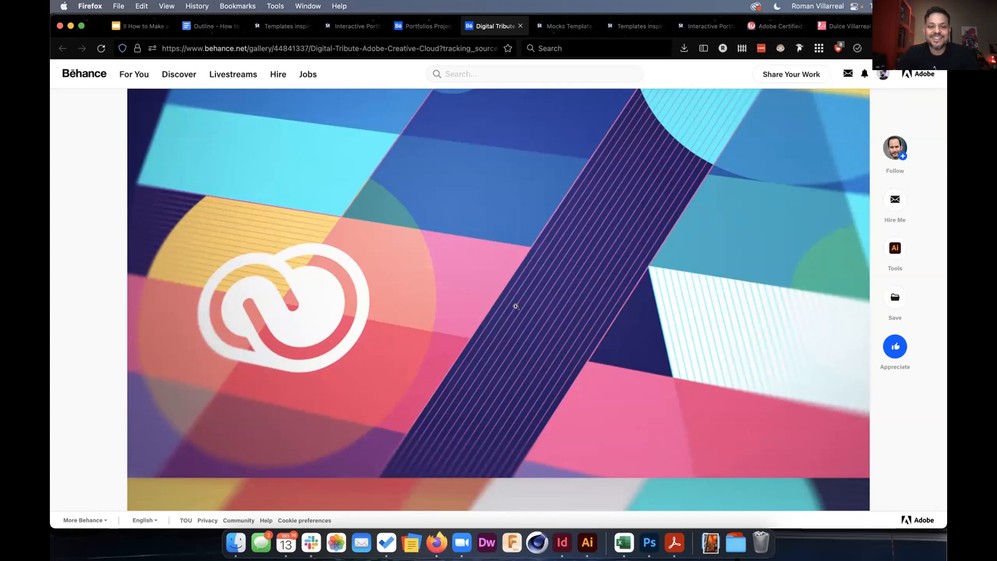
left_click(139, 26)
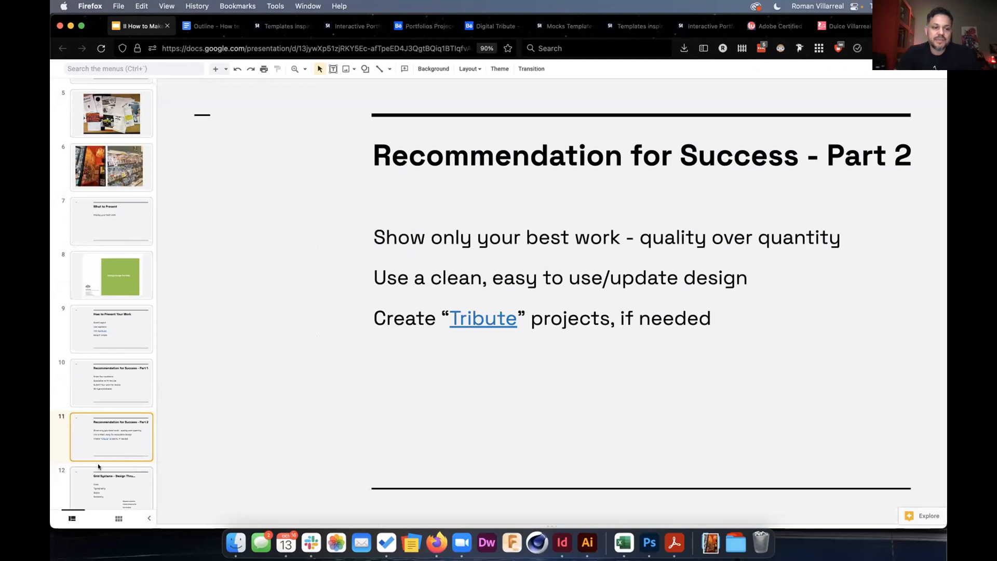
Show slide 12, 'Grid Systems - Design Thru…', then switch to the designer's portfolio website.
scroll(98, 463, "down", 2)
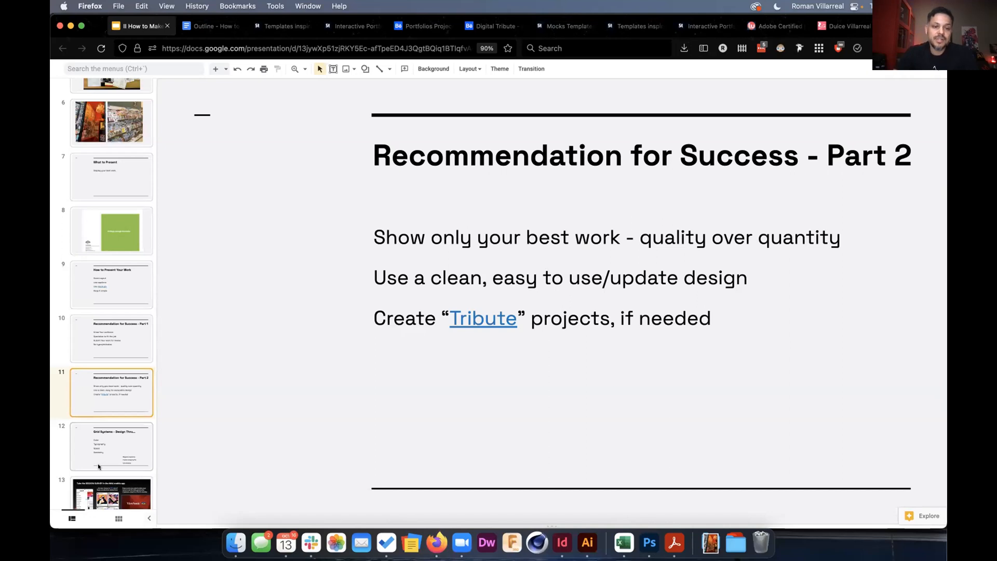
scroll(99, 466, "down", 1)
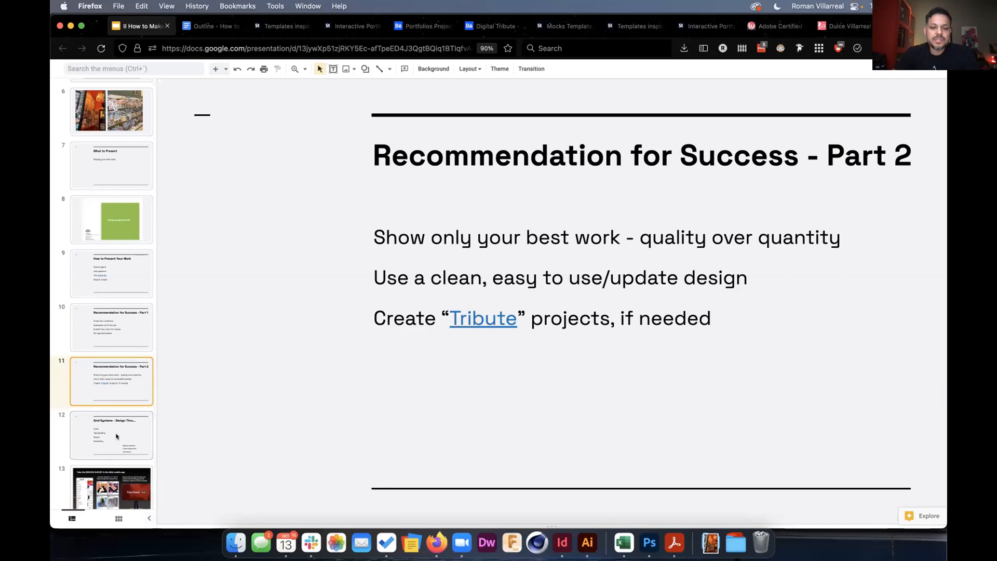
left_click(117, 437)
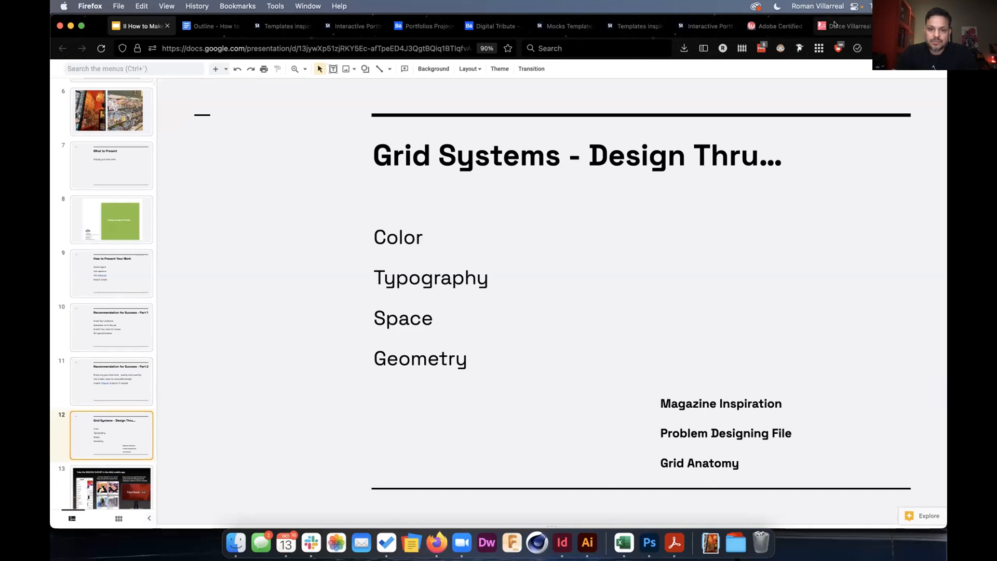
left_click(834, 25)
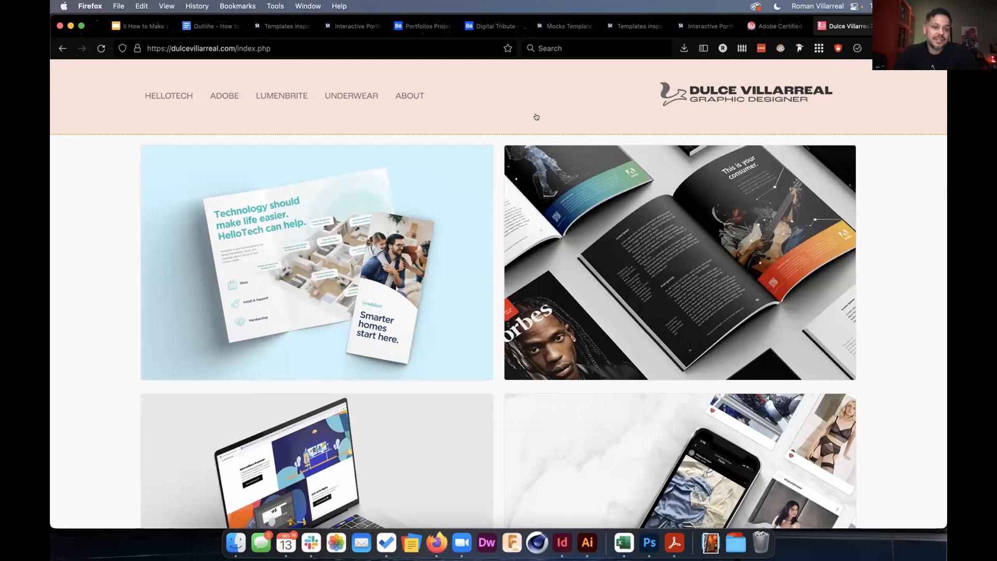
Return to Google Slides, then bring up the MAX 2022 Projects folder and select catalog samples.pdf.
key("super+Tab")
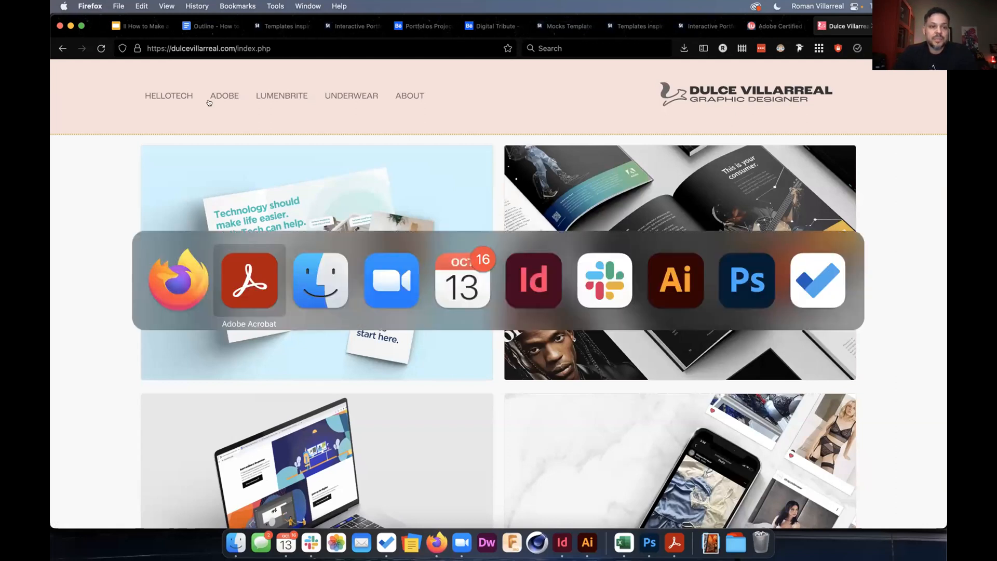
key("Escape")
left_click(145, 25)
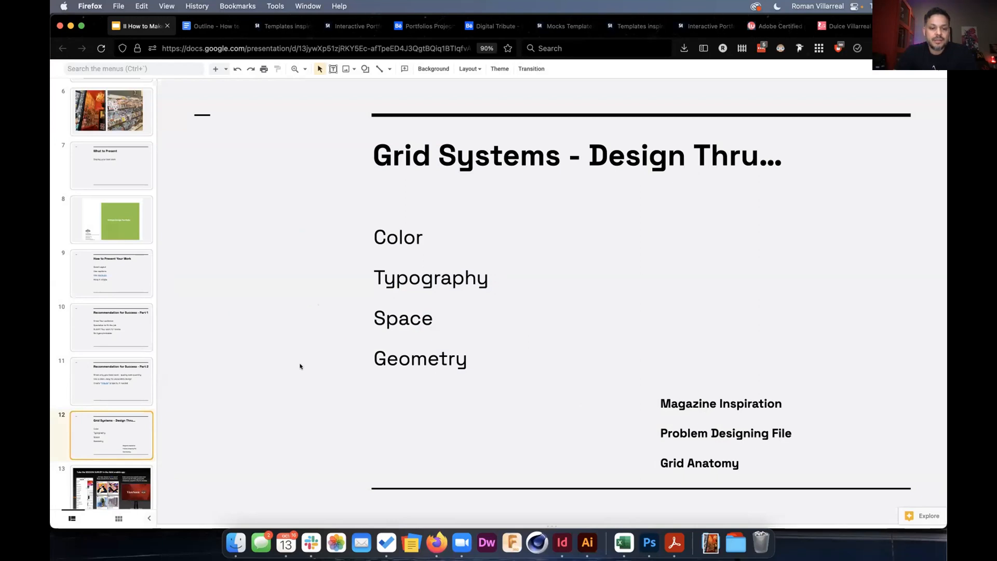
left_click(236, 541)
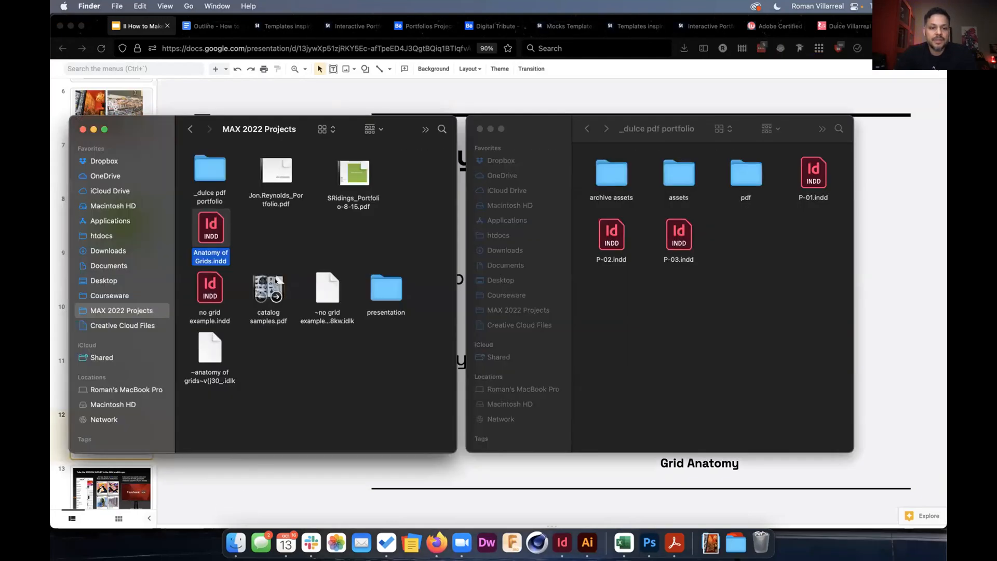
left_click(271, 281)
Preview catalog samples.pdf in Quick Look without opening it.
key("space")
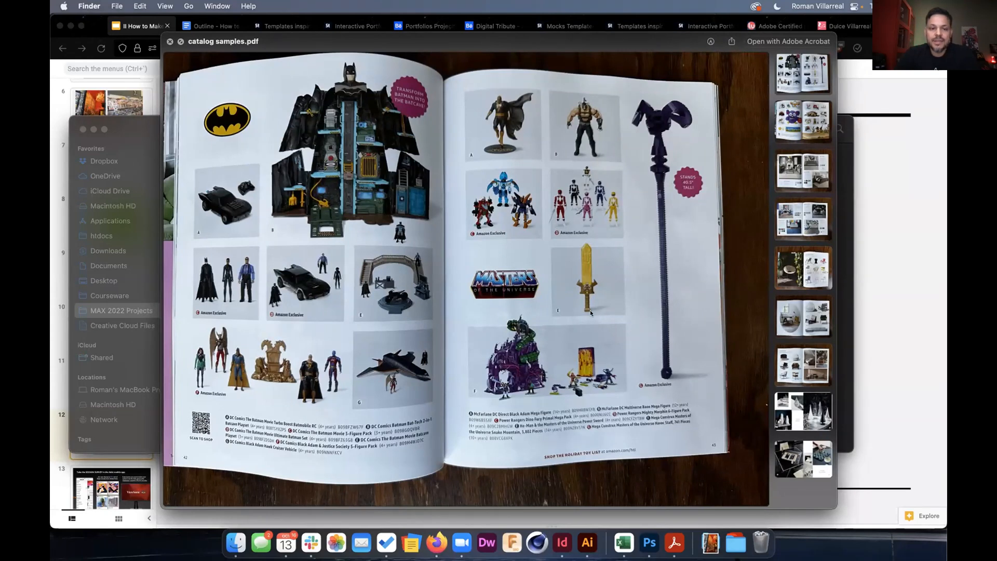
Page through the spreads: Finer Things, A Fresh Air Affair, A Boucle Embrace, Sit Back, Relax., to Deep Frost.
left_click(789, 136)
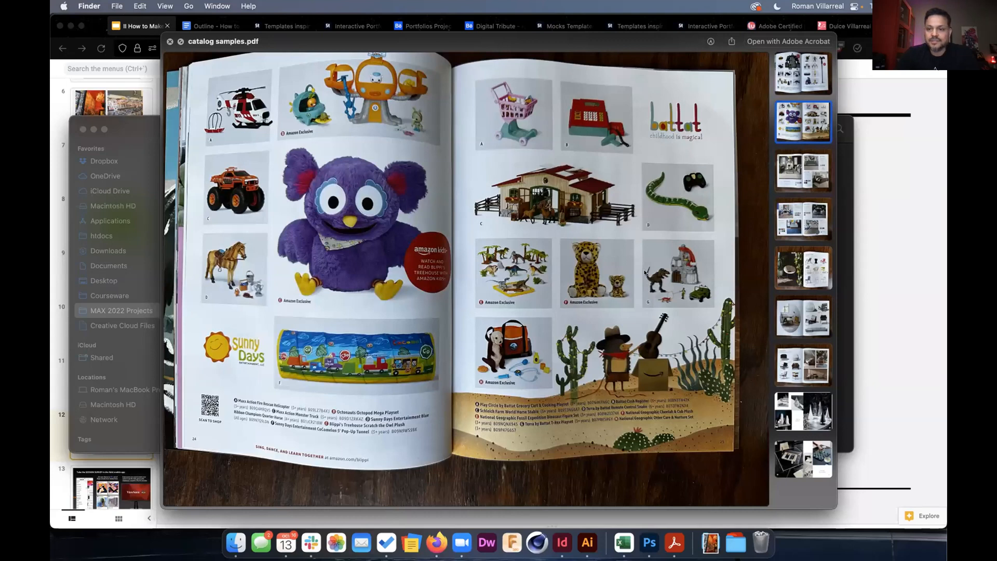
left_click(796, 176)
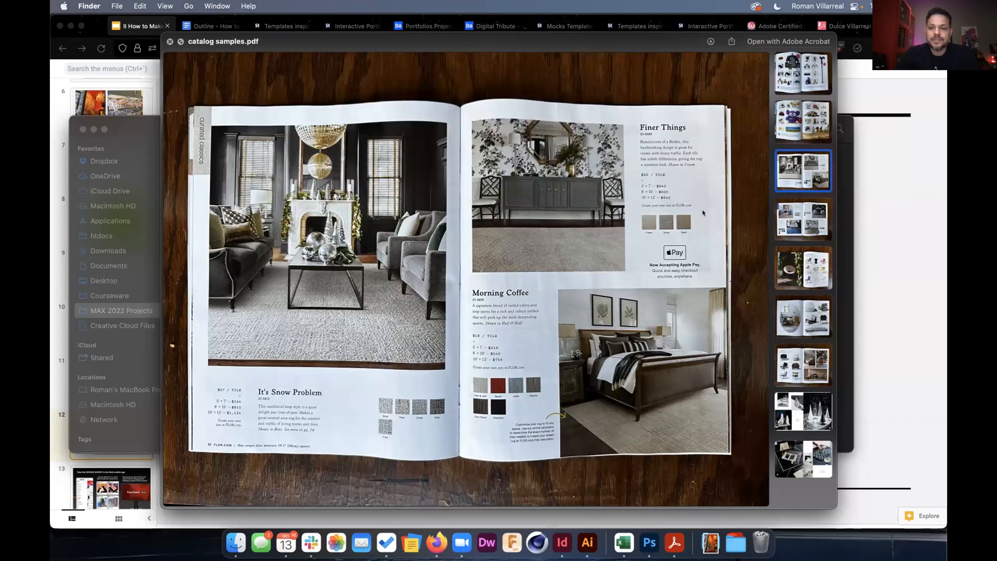
left_click(786, 219)
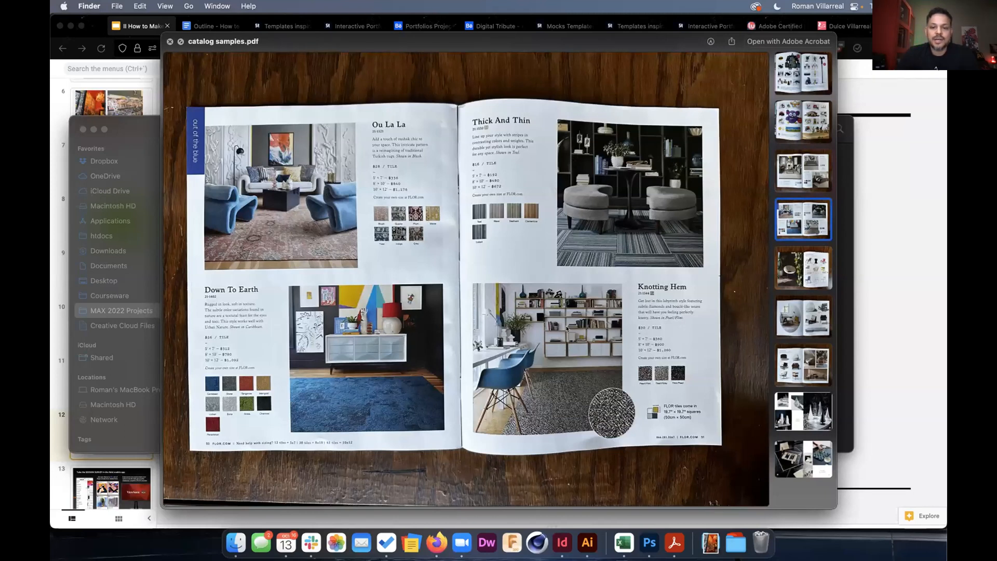
left_click(787, 280)
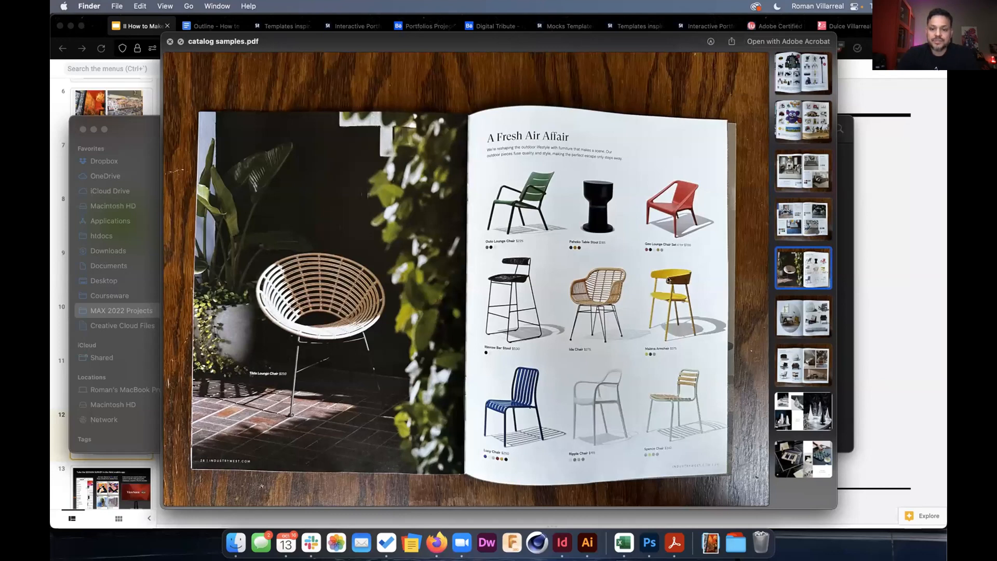
left_click(783, 321)
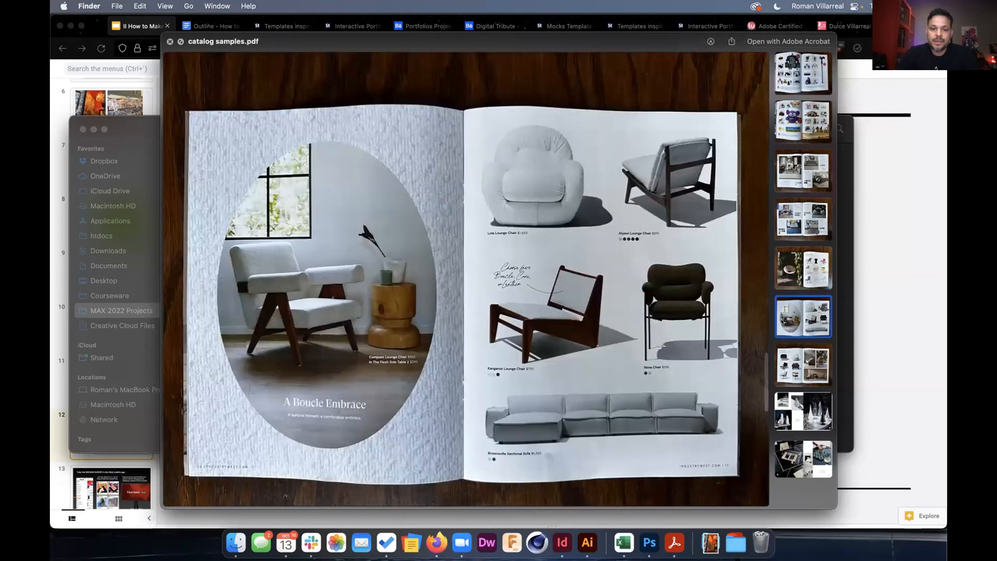
left_click(795, 366)
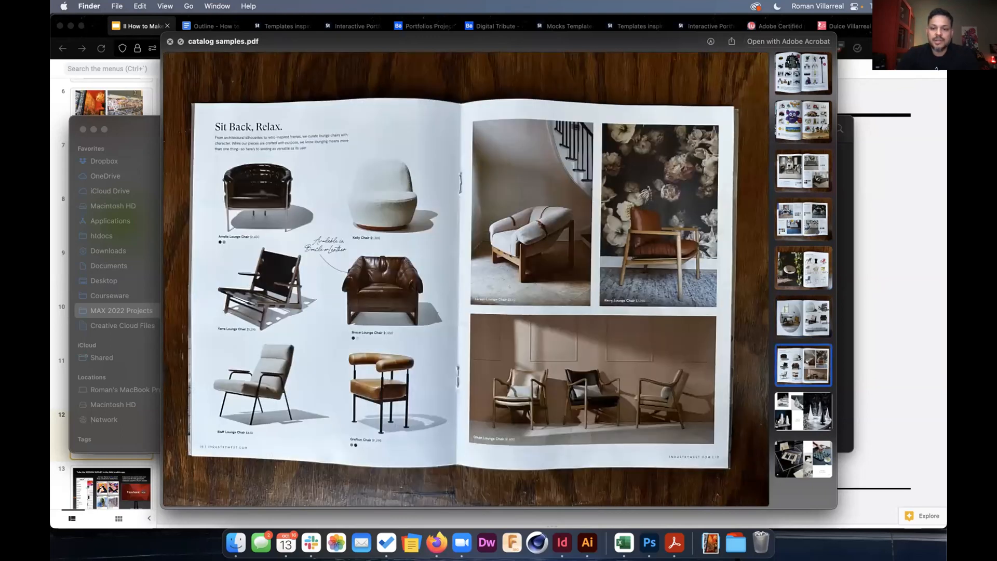
left_click(788, 415)
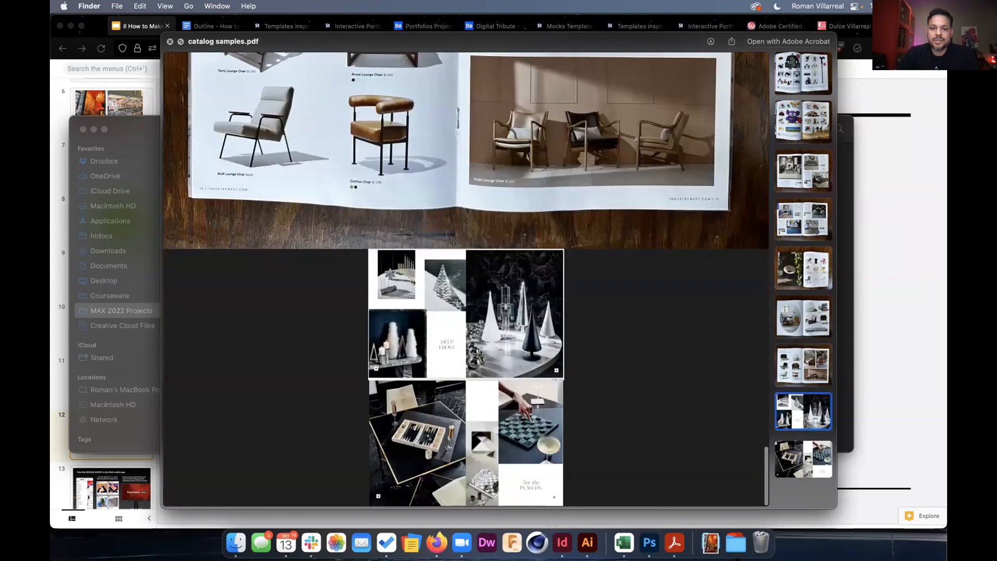
Scroll the Deep Frost pages, then close the catalog samples.pdf Quick Look preview.
scroll(470, 354, "up", 10)
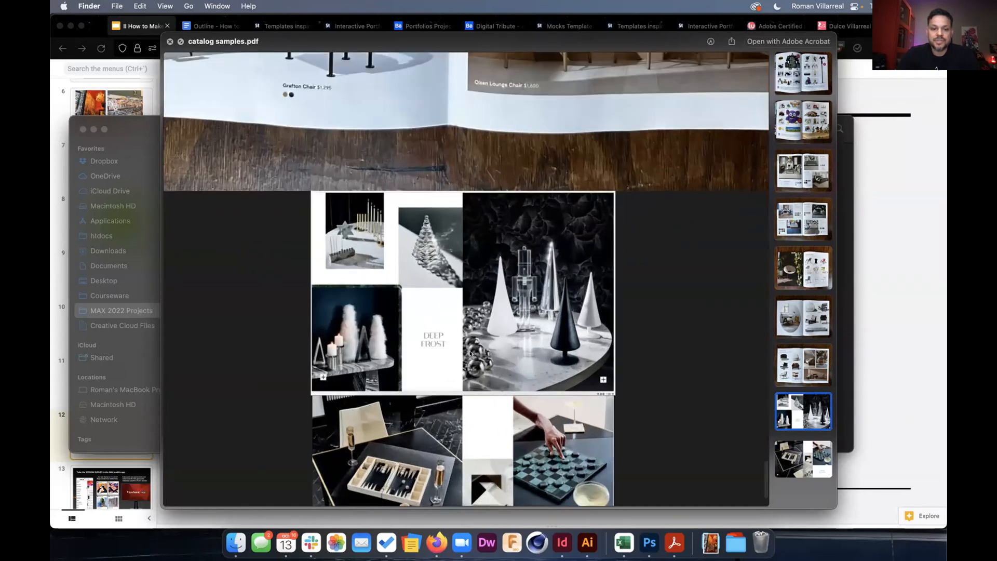
scroll(470, 354, "up", 5)
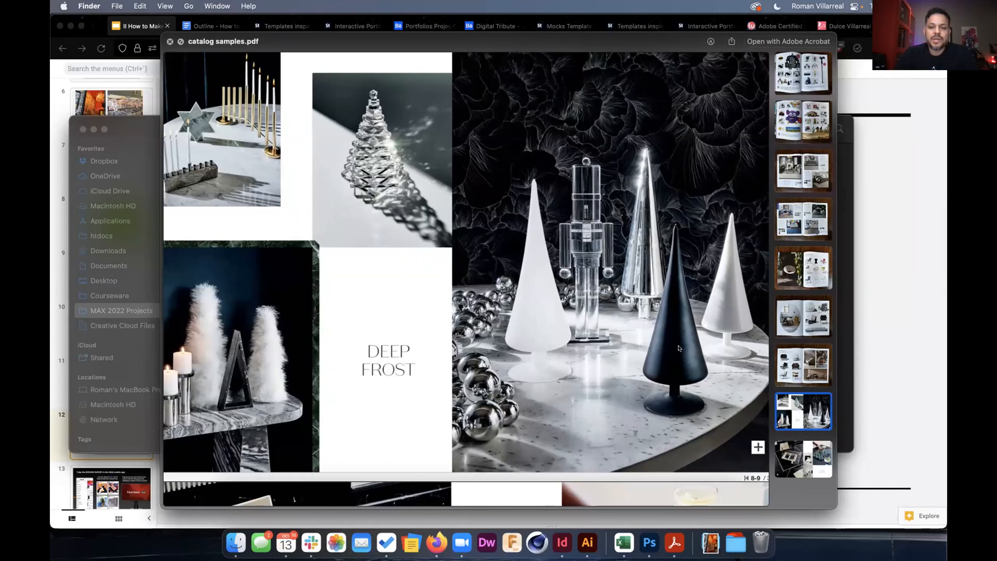
scroll(412, 312, "down", 5)
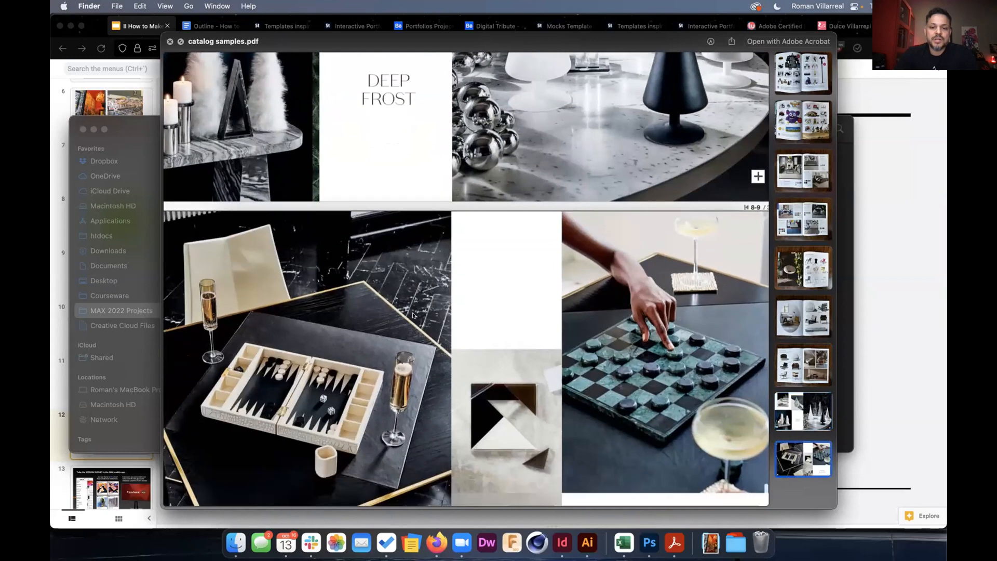
scroll(412, 313, "down", 3)
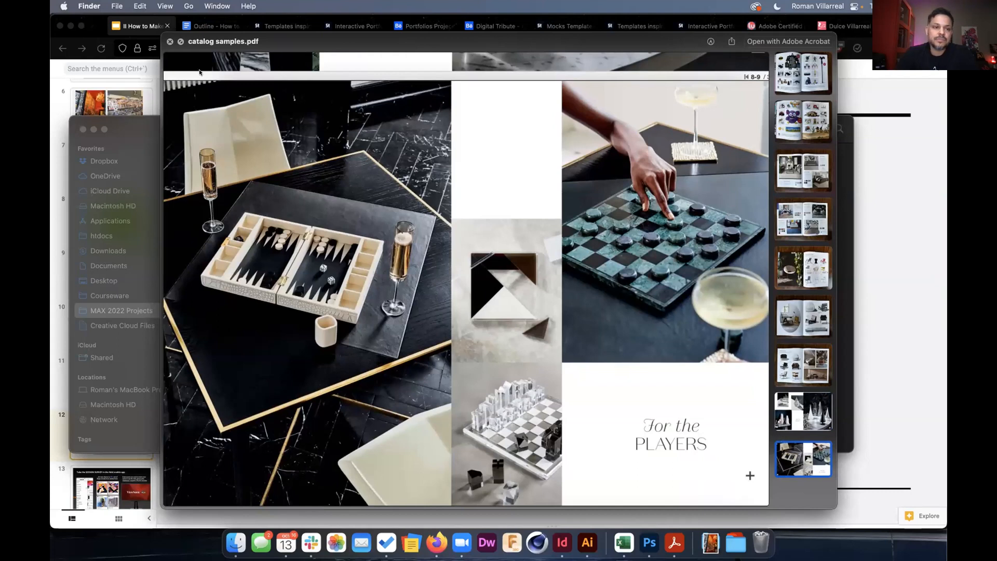
left_click(168, 41)
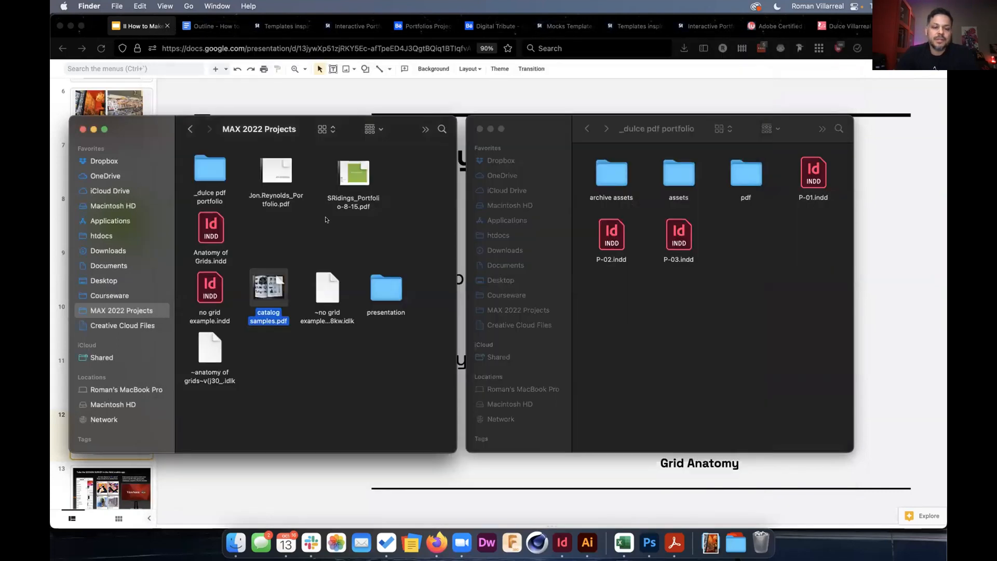
key("super+Tab")
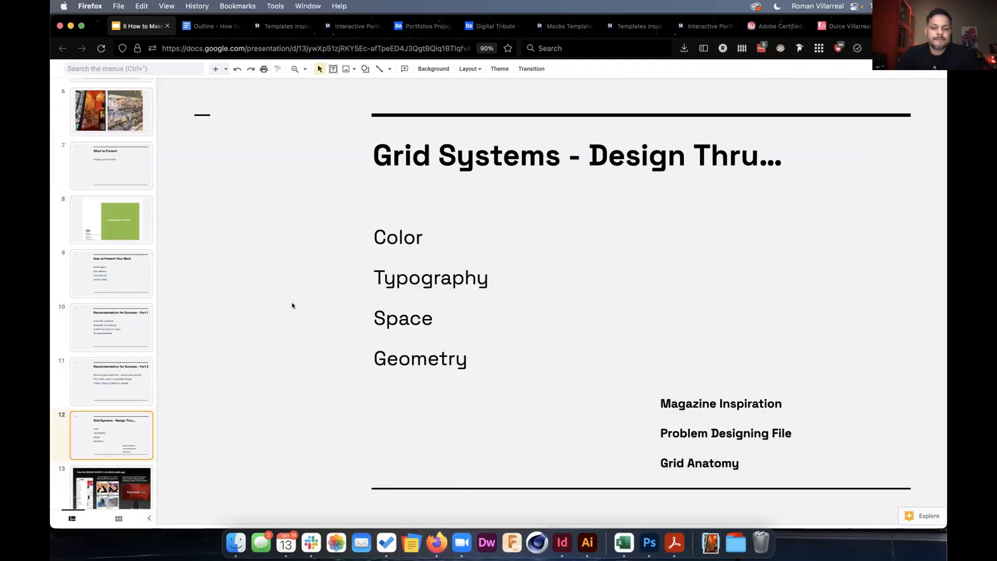
Bring InDesign forward with no grid example.indd open.
left_click(557, 547)
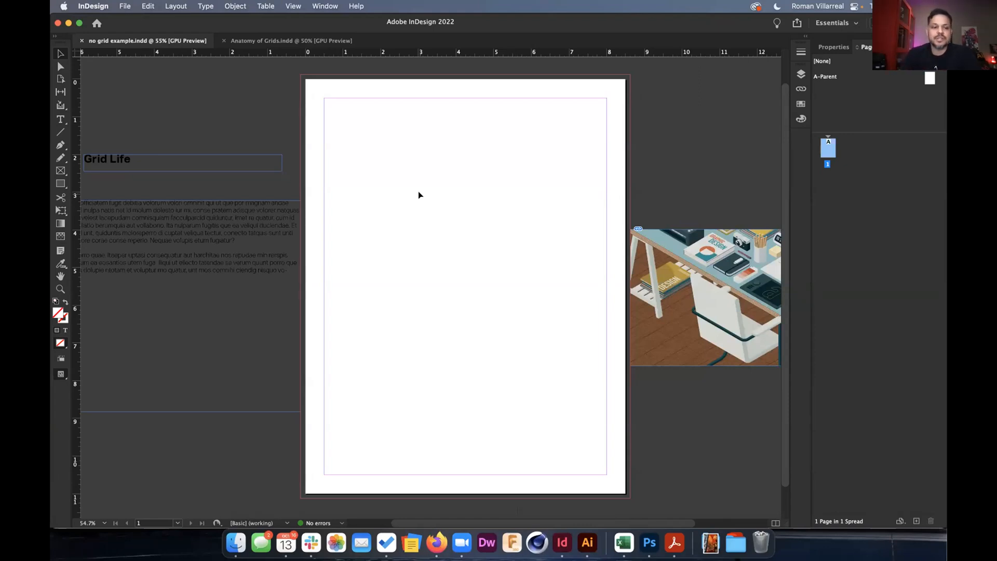
Move the desk illustration, Grid Life headline and body text from the pasteboard onto the page.
left_click_drag(664, 286, 383, 171)
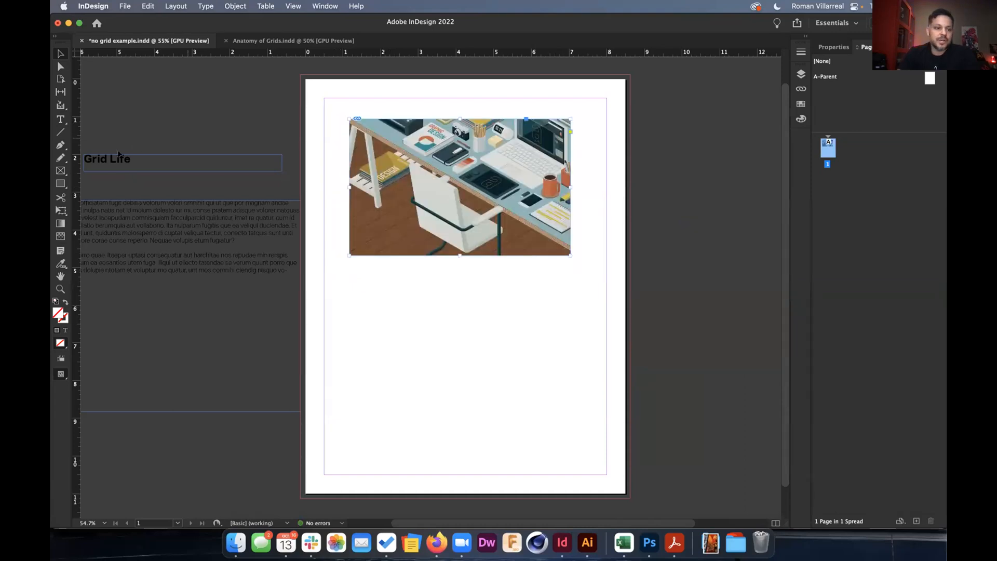
left_click_drag(113, 159, 378, 266)
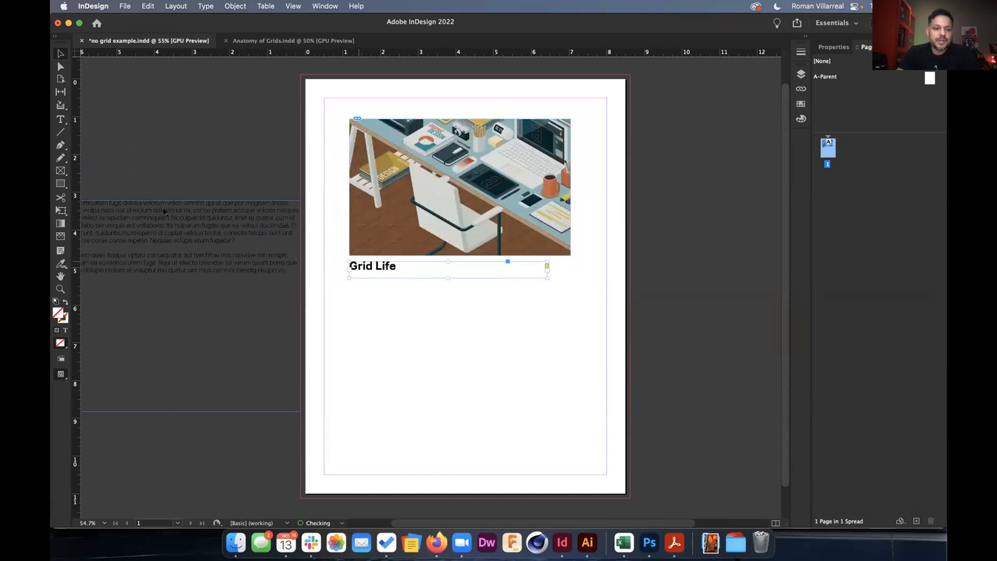
left_click_drag(465, 355, 495, 306)
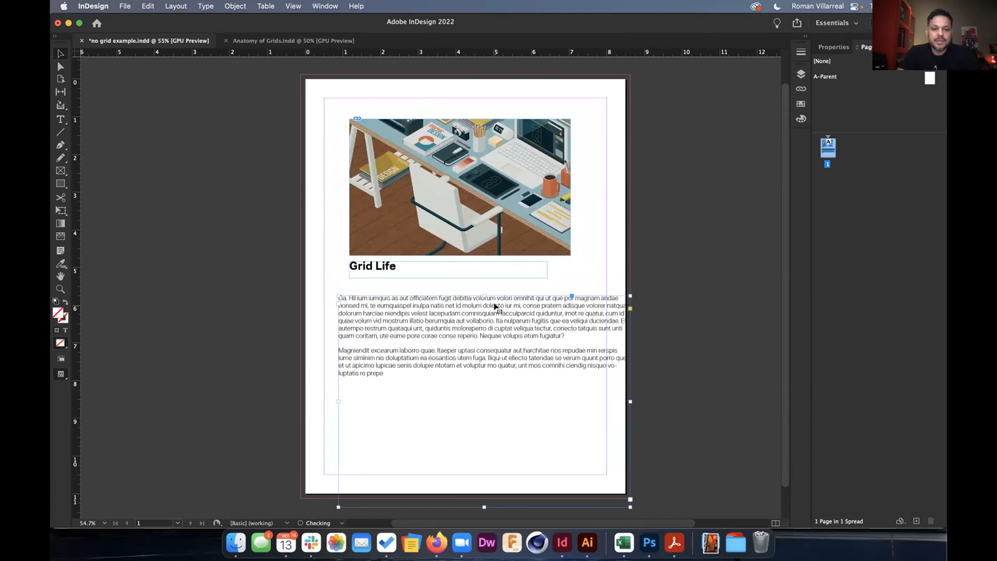
left_click_drag(466, 195, 420, 202)
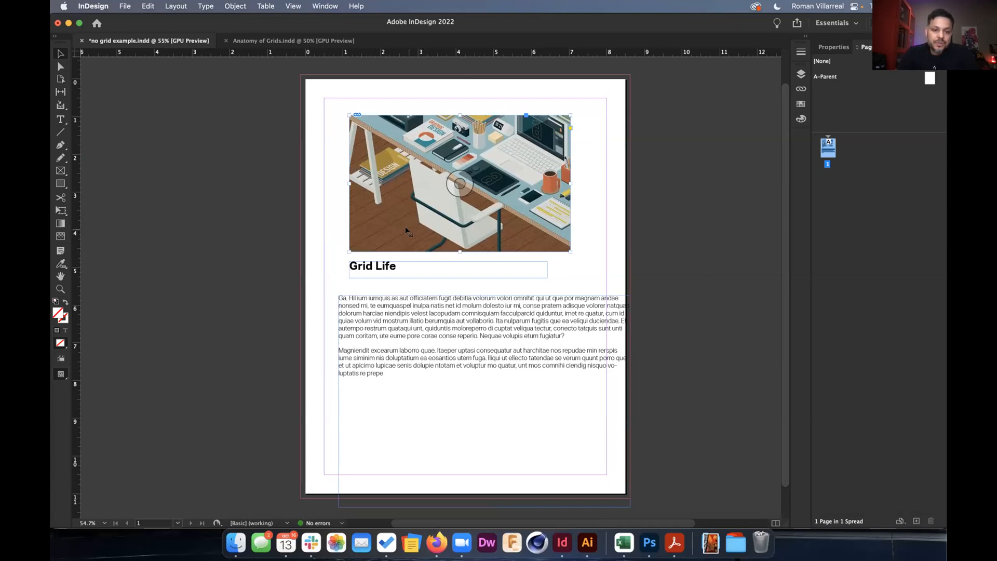
Push the illustration past the right page edge and the headline and body text past the left.
left_click_drag(405, 230, 564, 230)
left_click_drag(430, 319, 257, 319)
left_click_drag(385, 267, 256, 267)
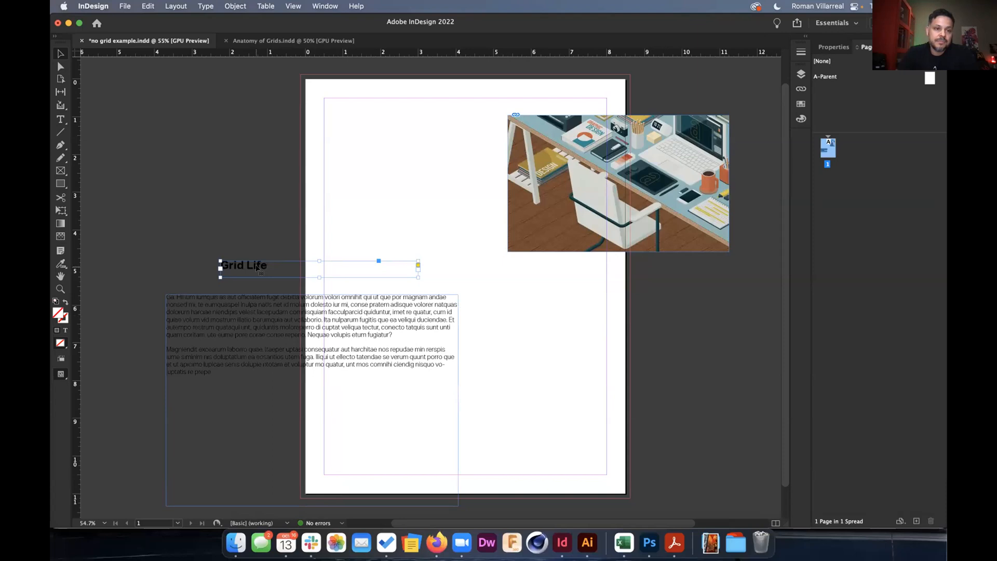
left_click(176, 5)
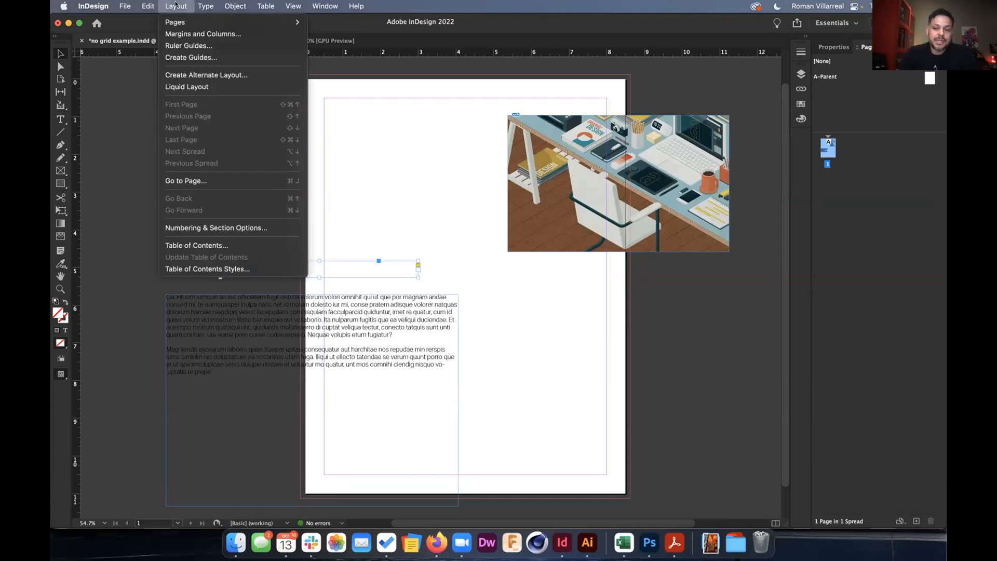
In Create Guides, set the grid to 10 rows and 7 columns.
left_click(189, 57)
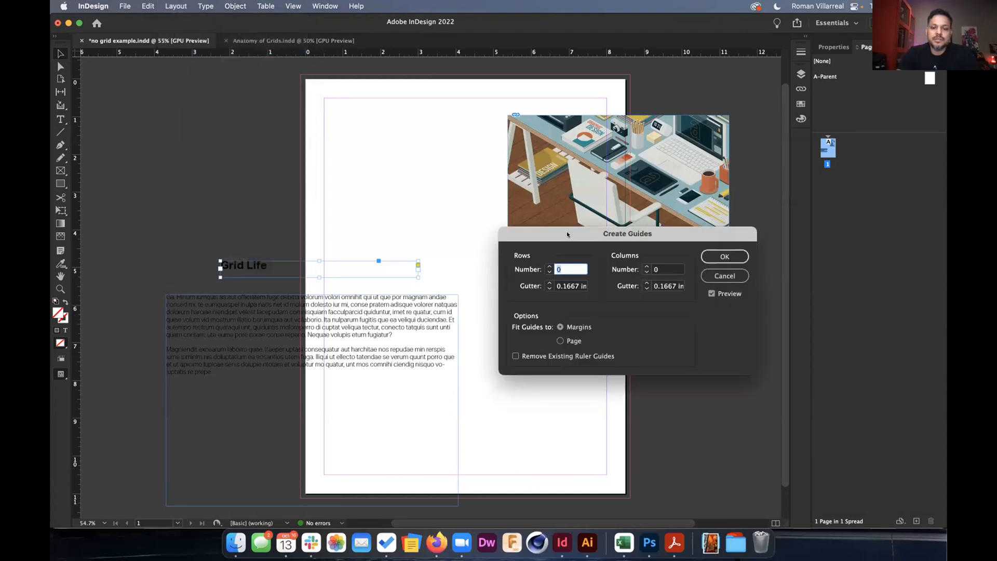
left_click_drag(566, 232, 534, 264)
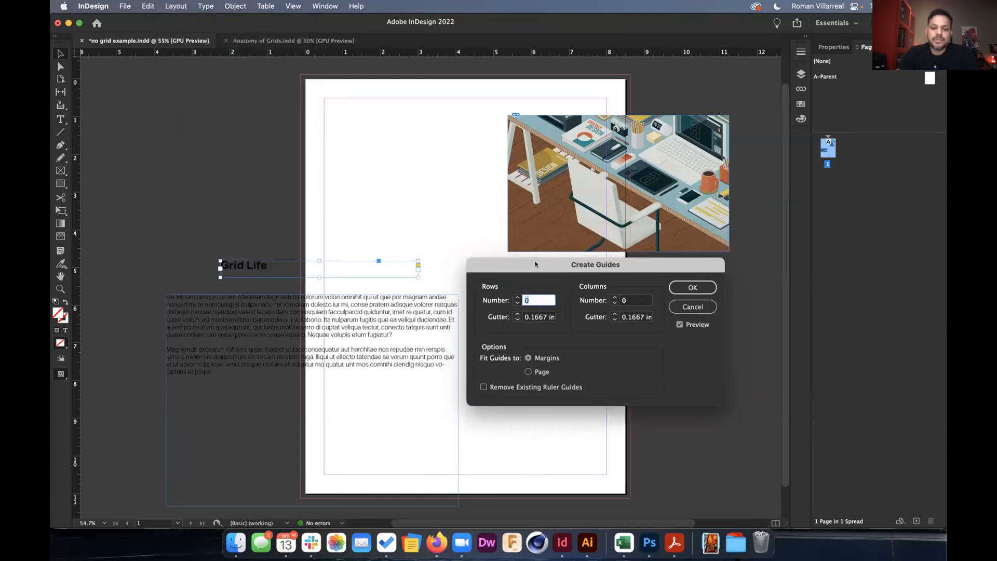
left_click(517, 297)
left_click(517, 298)
left_click(517, 297)
left_click(517, 297)
left_click(516, 297)
left_click(516, 298)
left_click(517, 297)
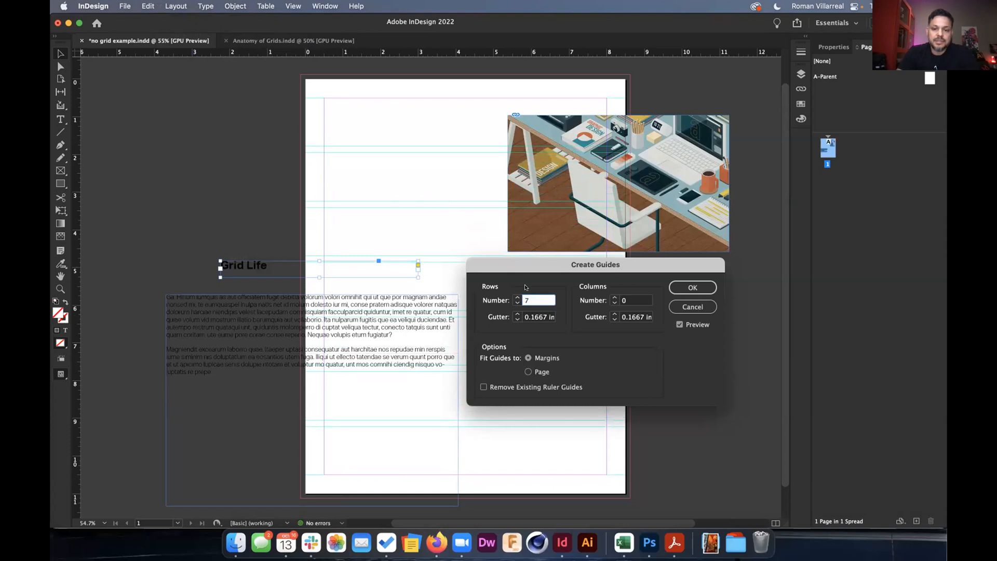
left_click(613, 298)
left_click(613, 298)
left_click(612, 297)
left_click(612, 298)
left_click(613, 297)
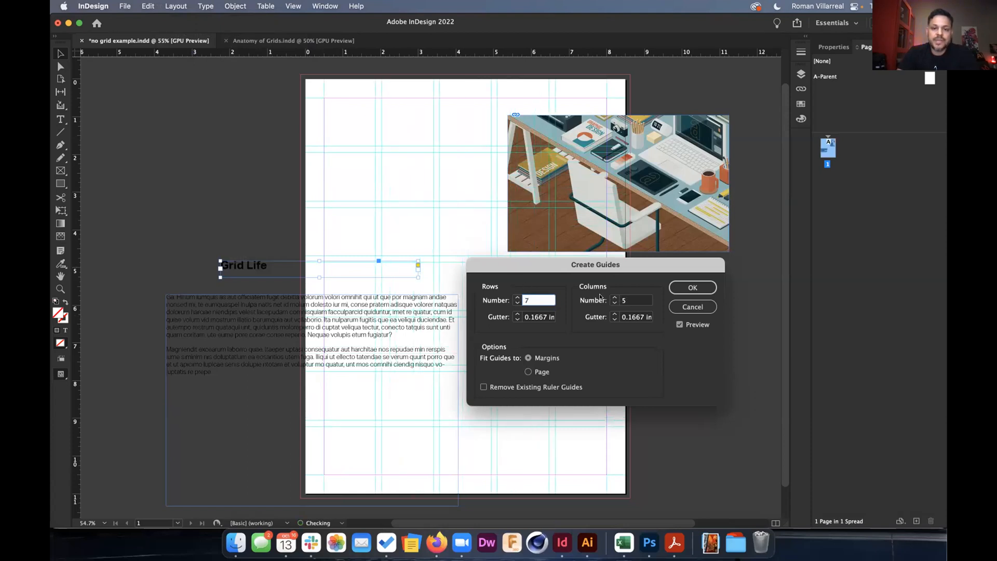
left_click(615, 298)
left_click(517, 297)
left_click(517, 297)
left_click(517, 298)
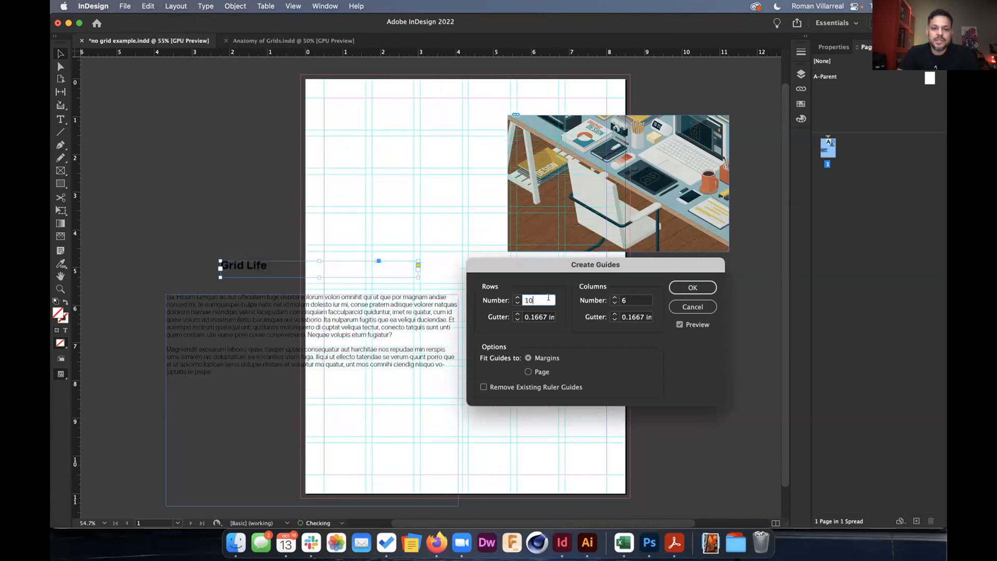
left_click(614, 298)
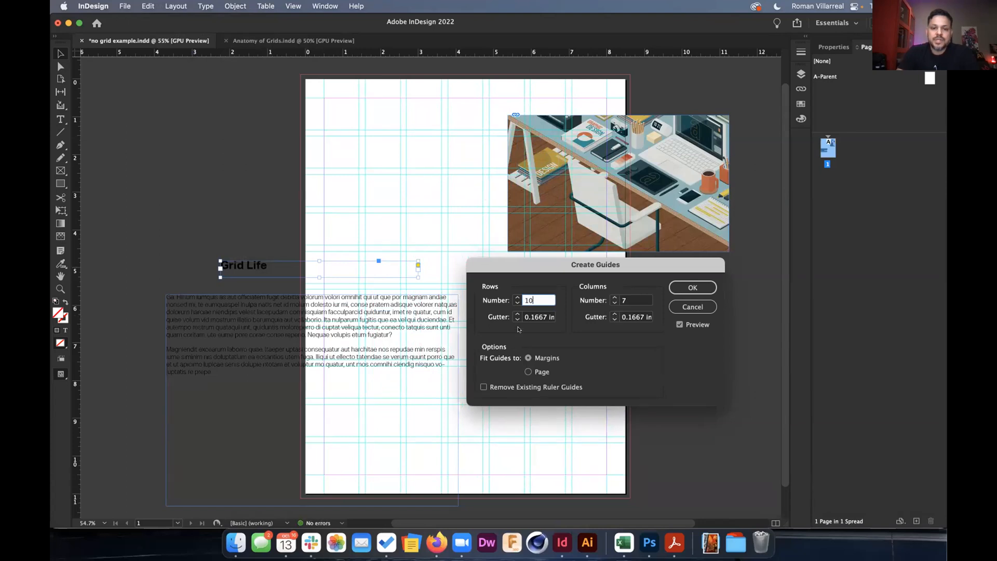
Keep the guides fitted to margins and apply the 10 by 7 guide grid.
left_click(679, 324)
left_click(680, 324)
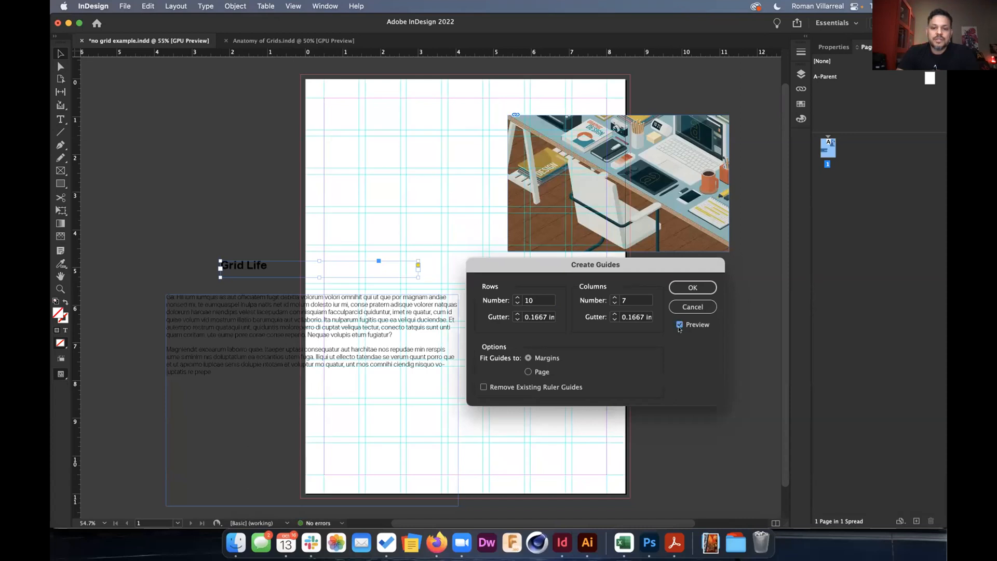
left_click(528, 372)
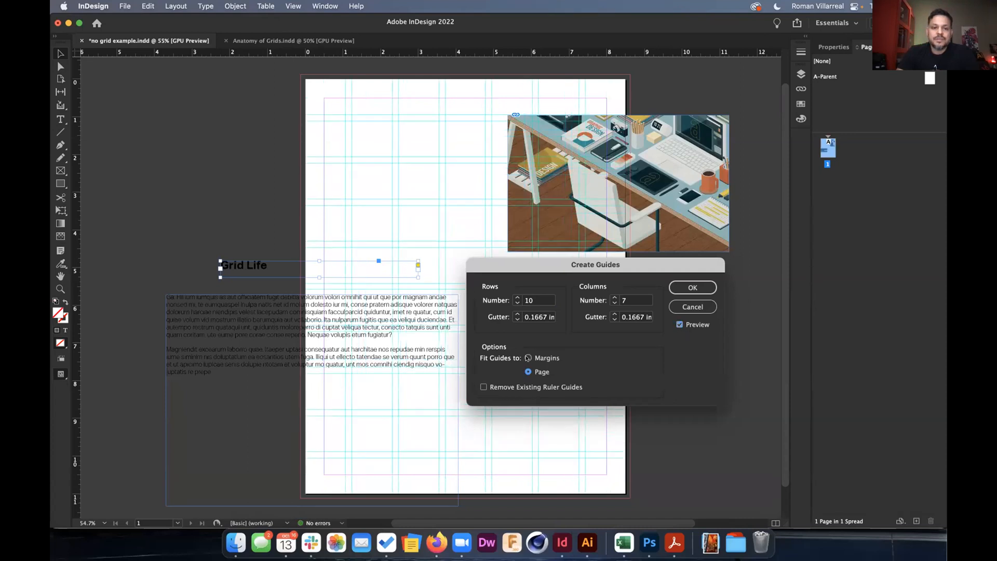
left_click(528, 357)
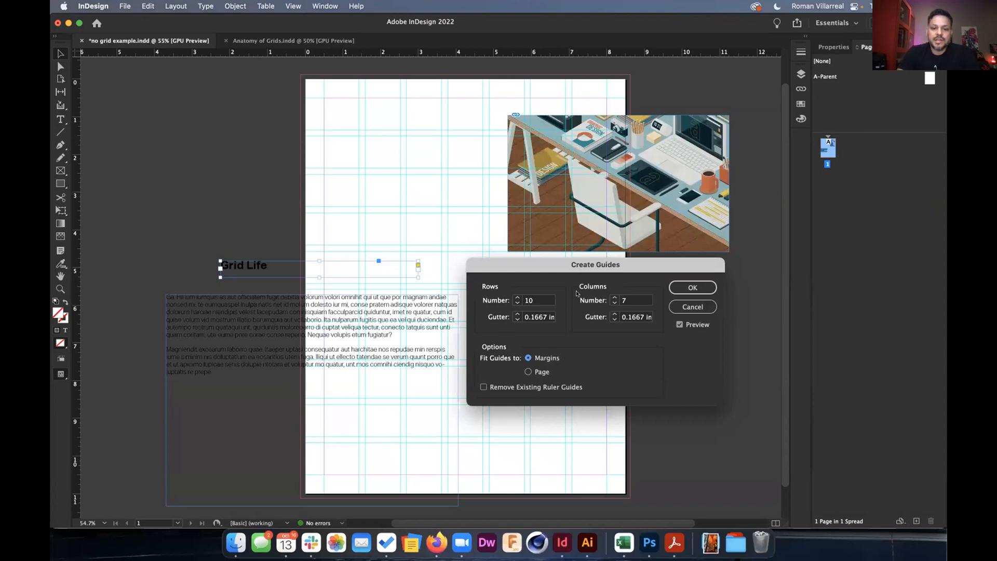
left_click(691, 287)
Move and resize the desk illustration frame to the column and row guides, then fill it proportionally.
left_click_drag(649, 196, 508, 220)
left_click_drag(592, 210, 565, 203)
left_click_drag(466, 275, 463, 285)
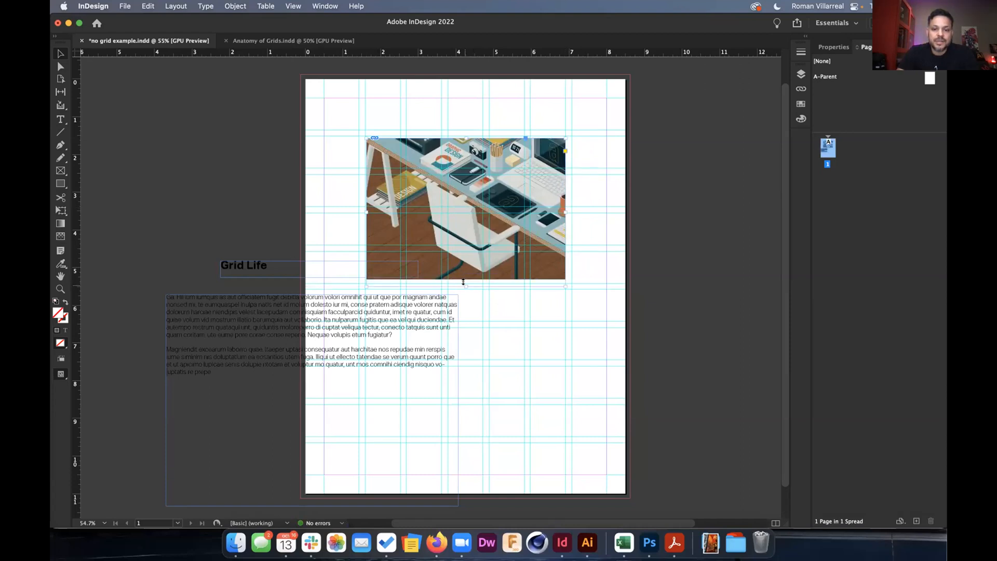
left_click(834, 46)
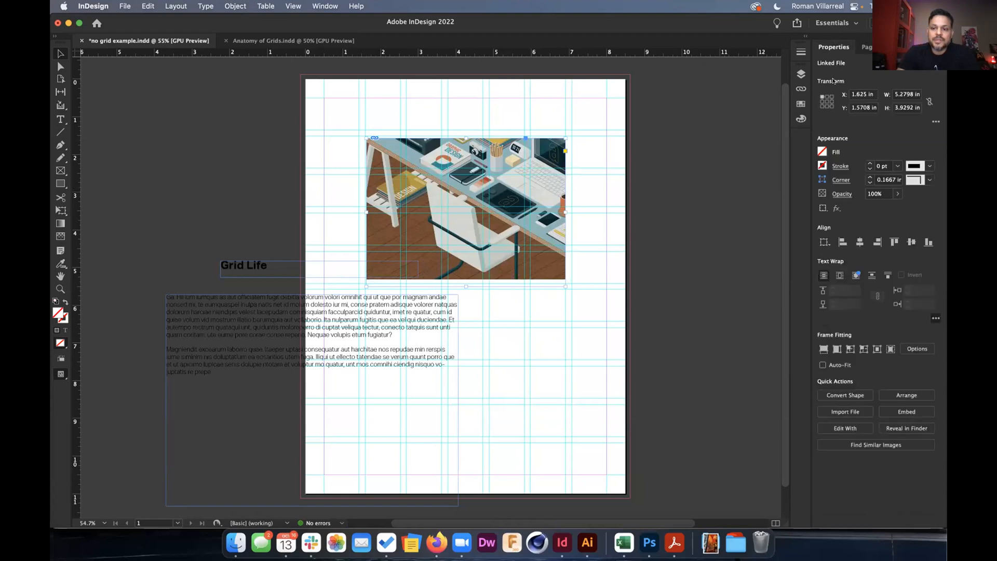
left_click(824, 349)
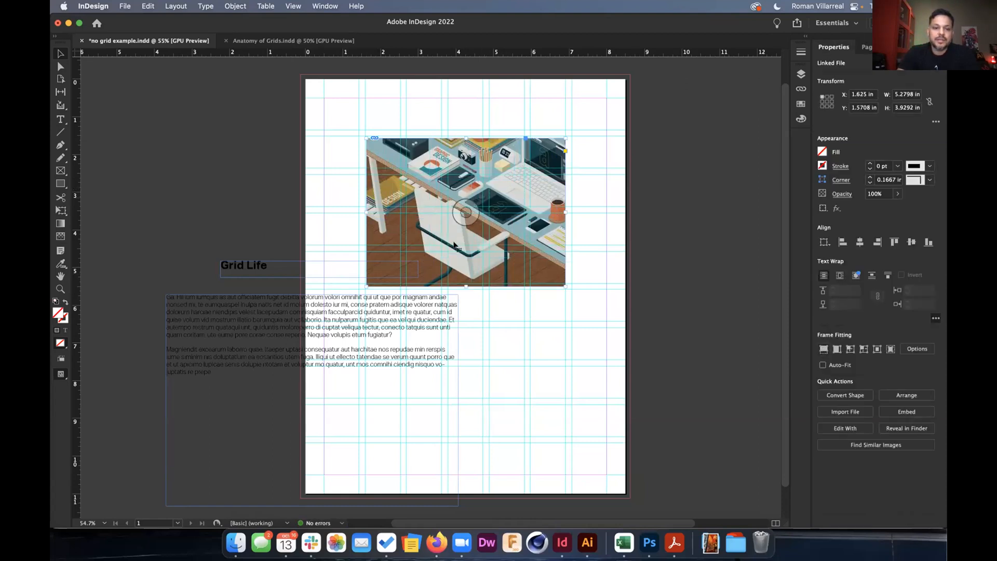
Move the 'Grid Life' headline onto its own line at the start of the body text and delete its old frame.
double_click(258, 267)
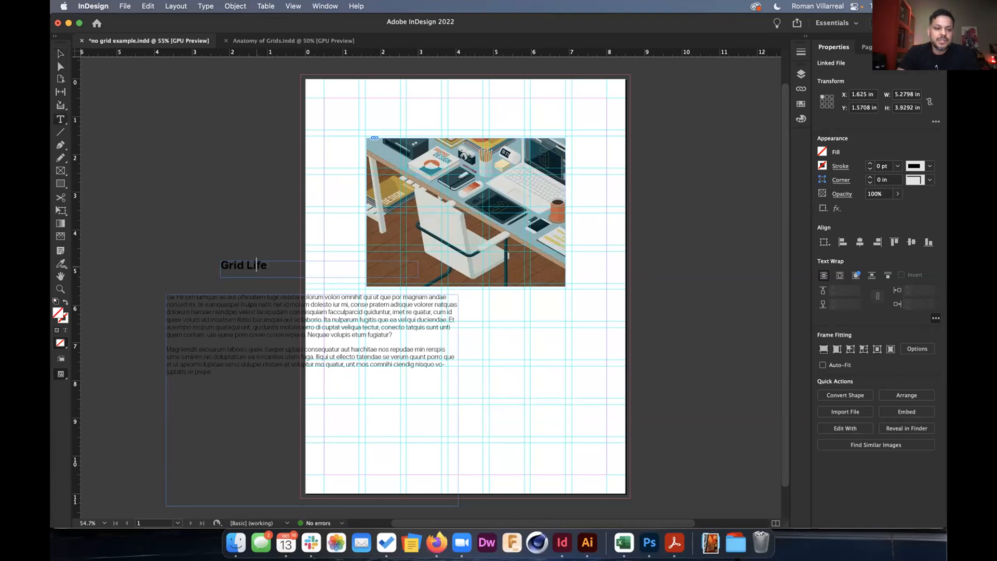
key("End")
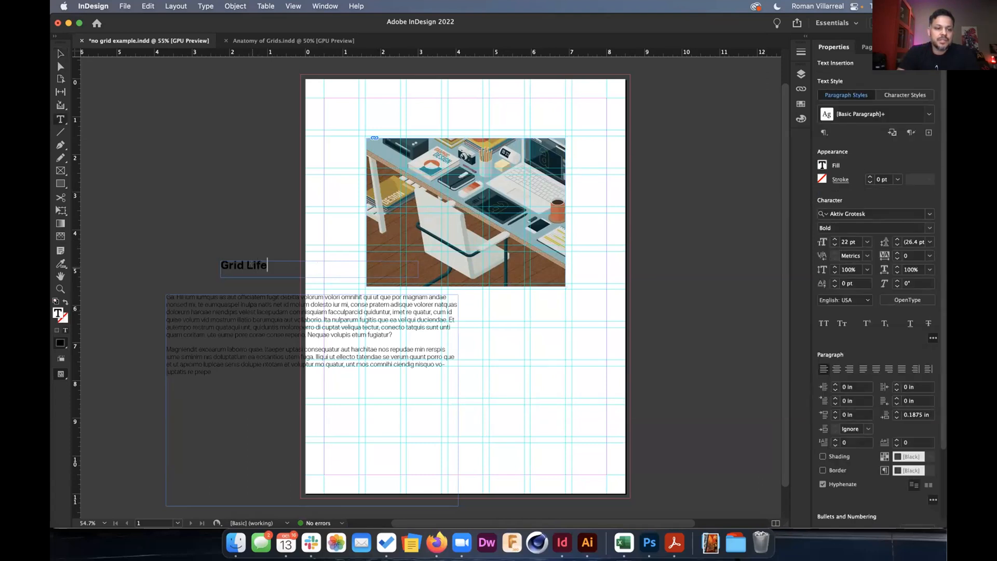
key("shift+Home")
key("cmd+c")
key("BackSpace")
left_click(61, 54)
key("BackSpace")
double_click(188, 314)
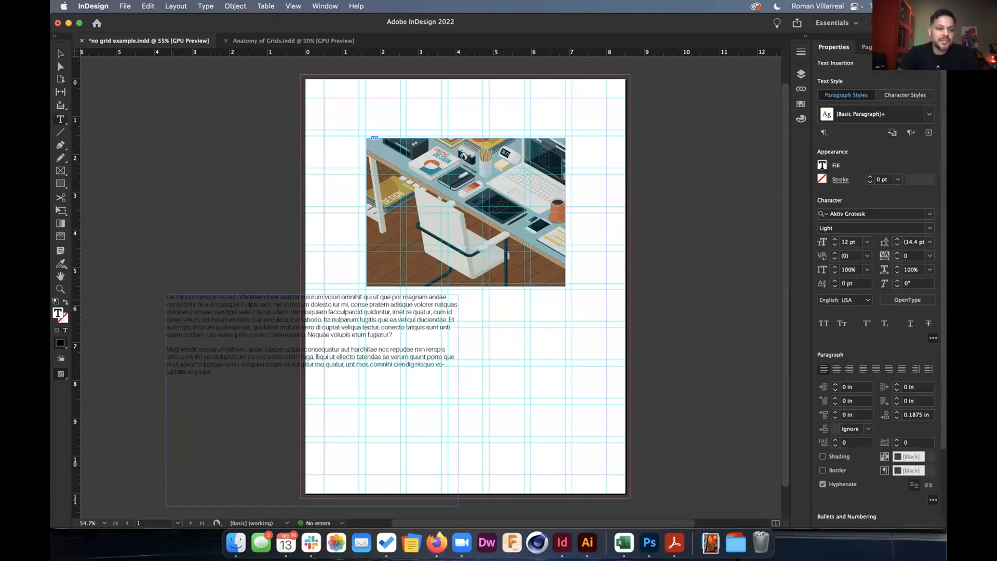
key("cmd+v")
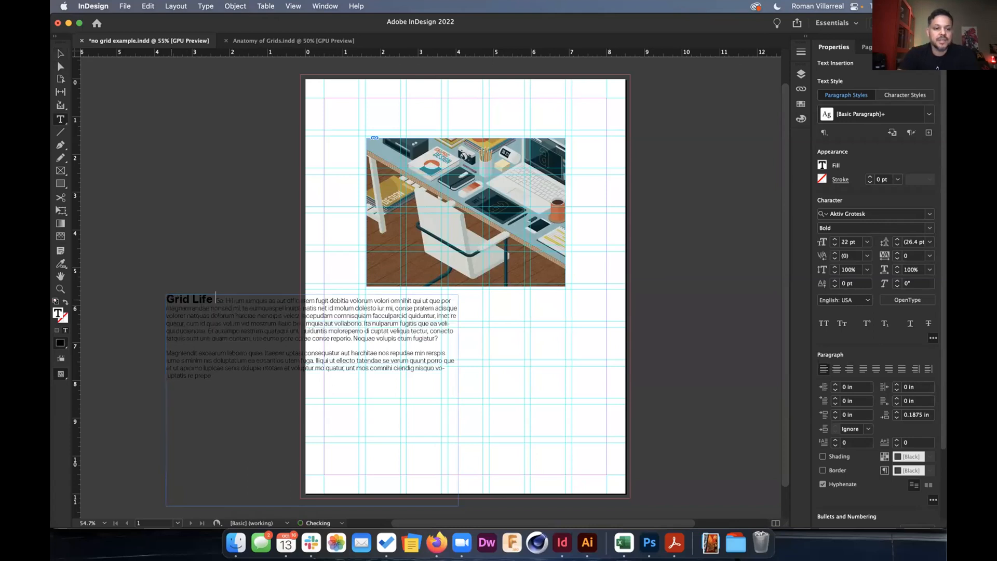
key("Return")
Move the text frame below the illustration and set the space after 'Grid Life' to 0.1875 in.
left_click(60, 54)
left_click_drag(188, 323, 372, 337)
double_click(393, 313)
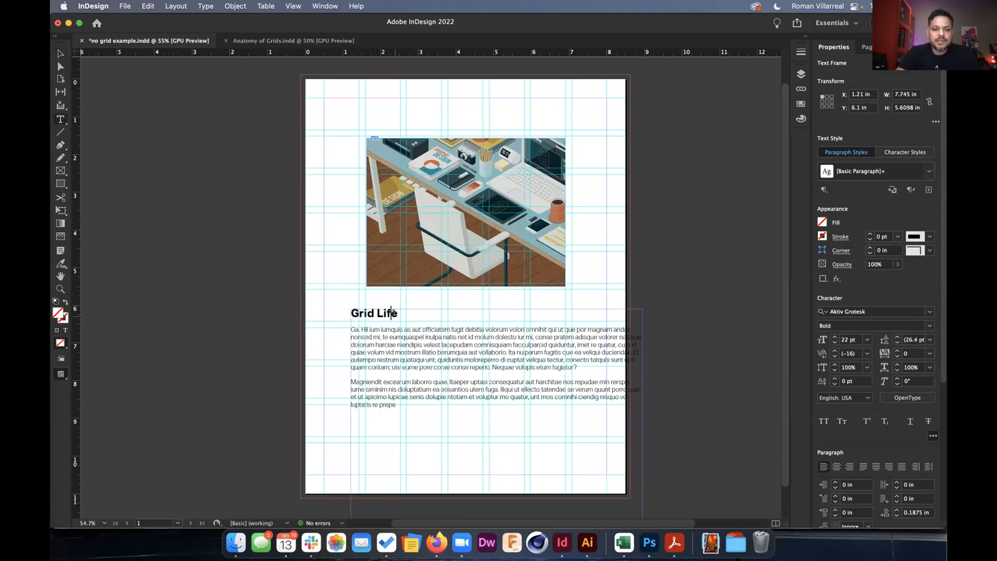
left_click(894, 412)
left_click(894, 413)
left_click(894, 412)
left_click(894, 417)
left_click(893, 416)
left_click(893, 417)
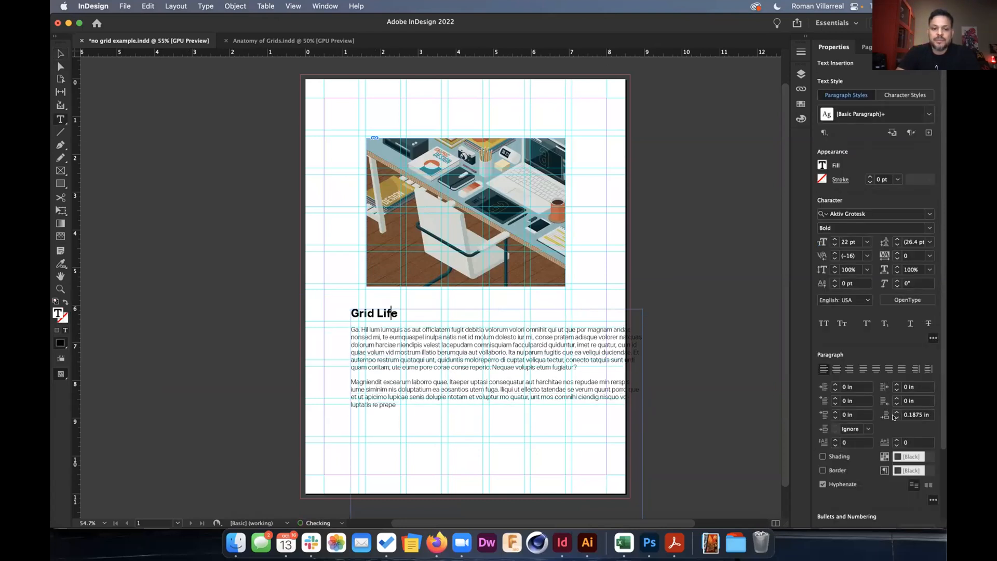
Align the text frame to the 1.625 in guide, narrow it, and move it under the image.
left_click(58, 54)
left_click_drag(471, 358, 487, 357)
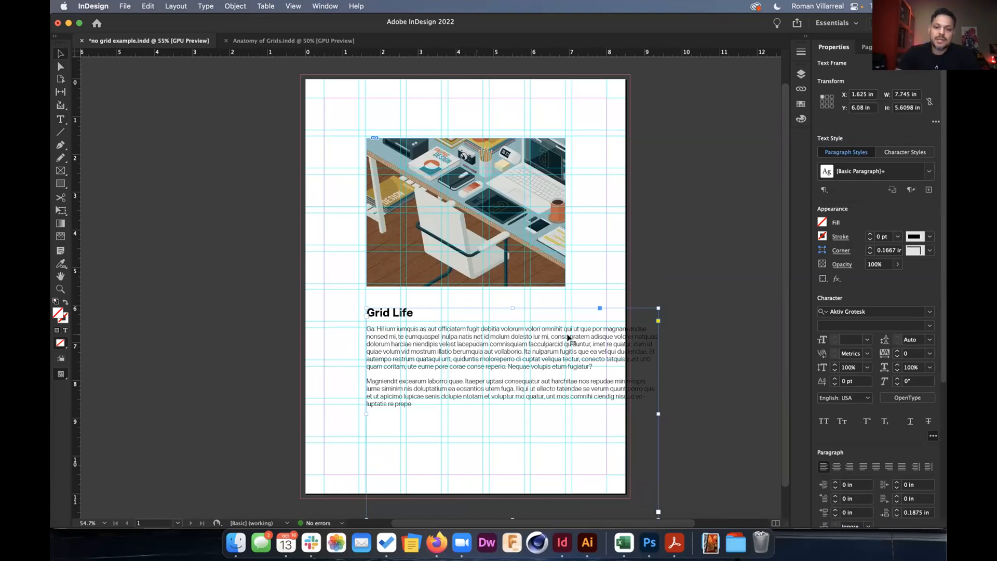
left_click_drag(655, 413, 555, 413)
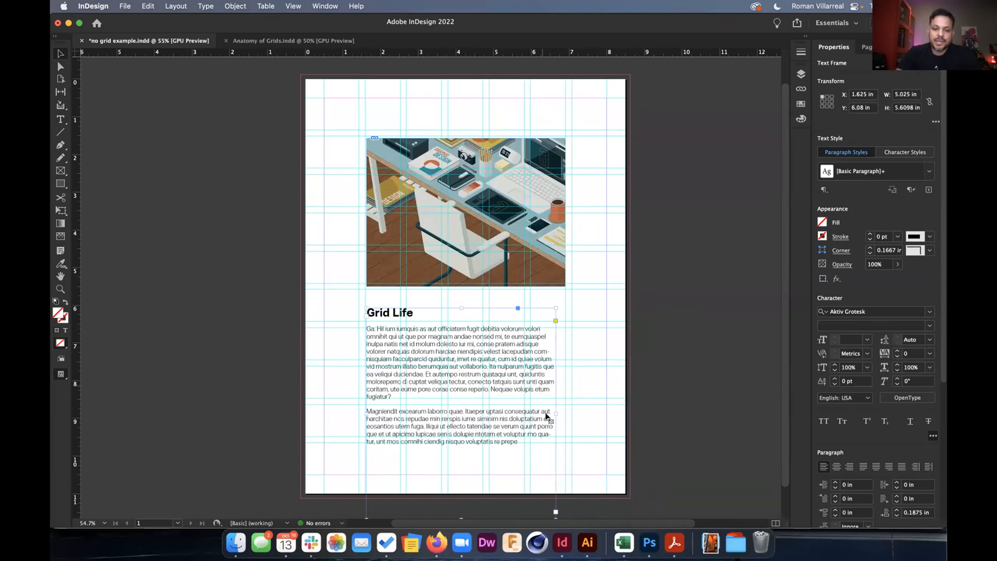
left_click_drag(552, 410, 524, 410)
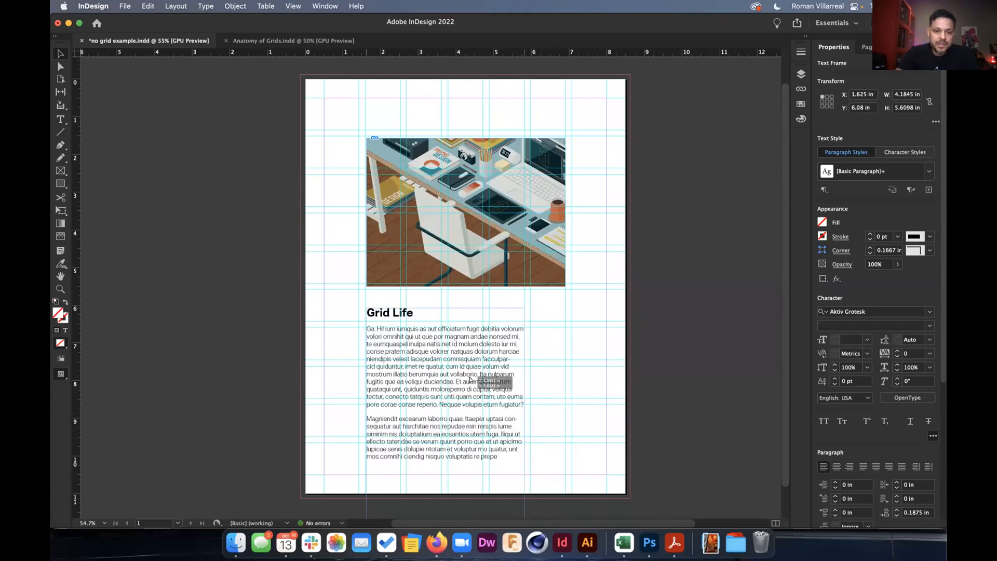
left_click_drag(481, 373, 410, 303)
Trim the image frame's bottom, nudge the text closer, and widen the body text to the next column.
scroll(411, 303, "up", 5)
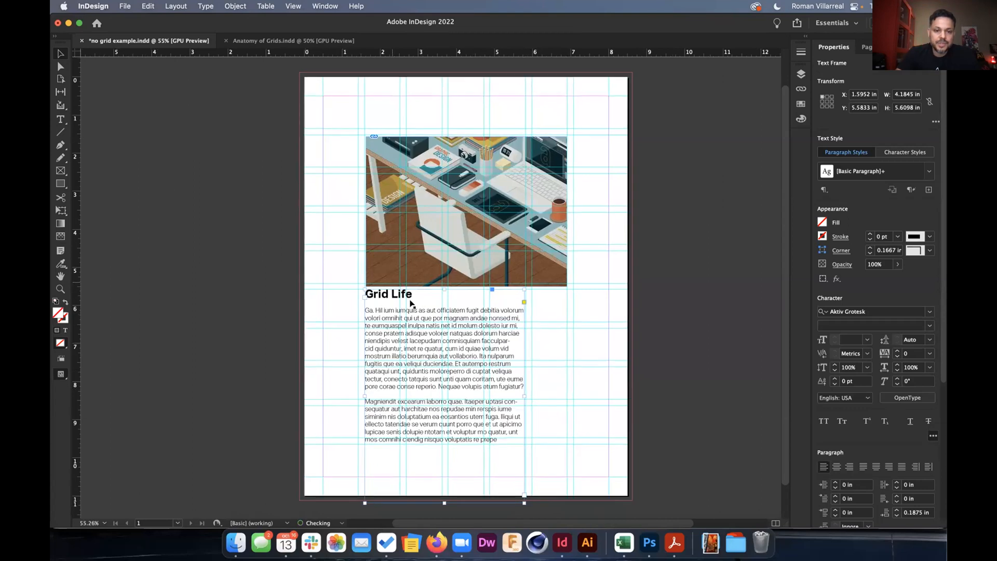
left_click(473, 263)
left_click(566, 295)
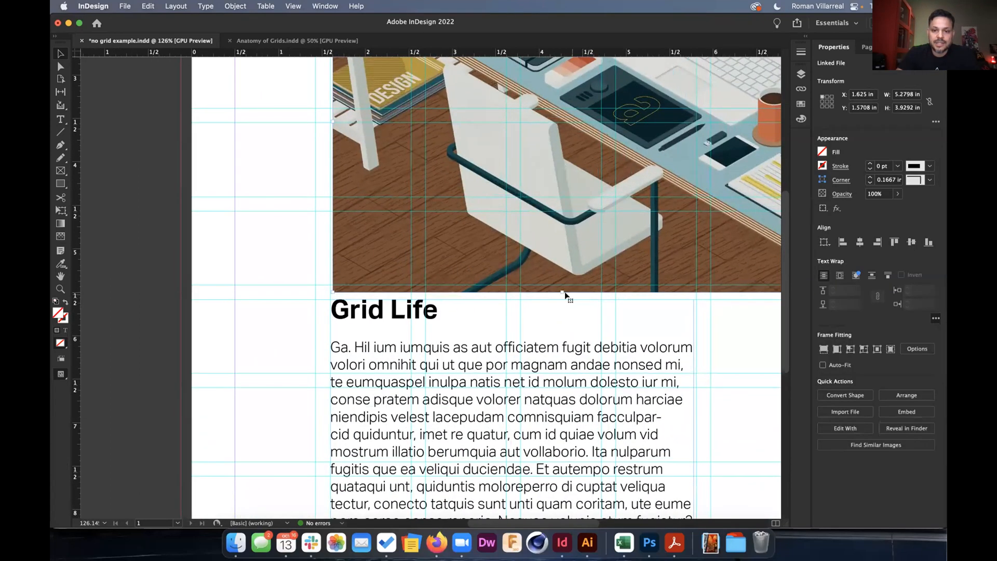
left_click_drag(561, 291, 561, 284)
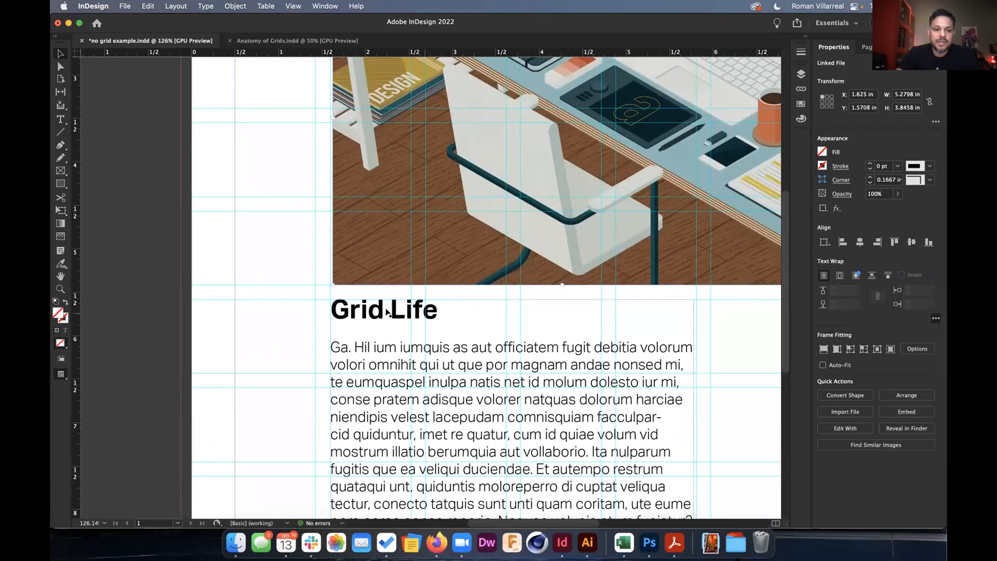
left_click_drag(379, 321, 380, 311)
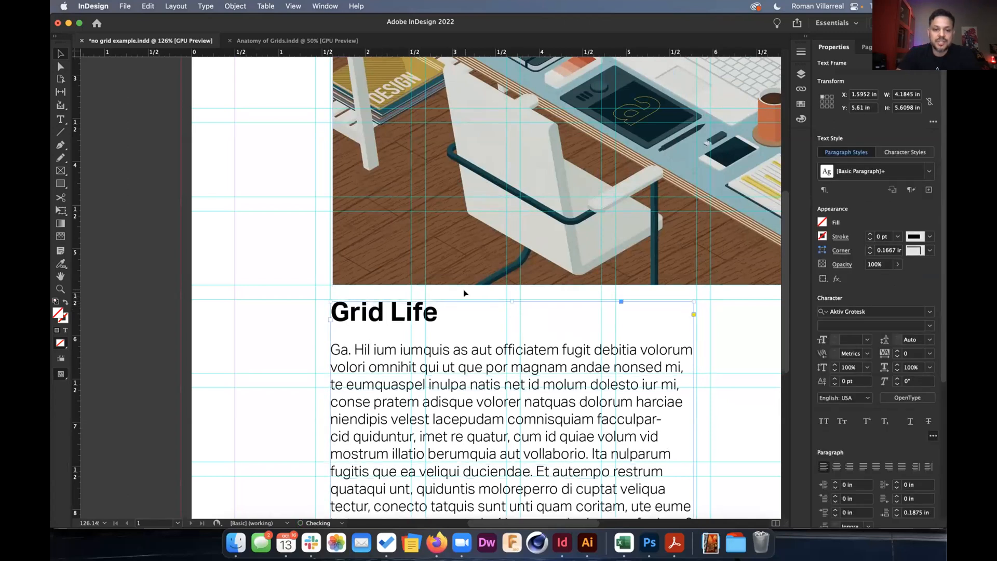
key("super+0")
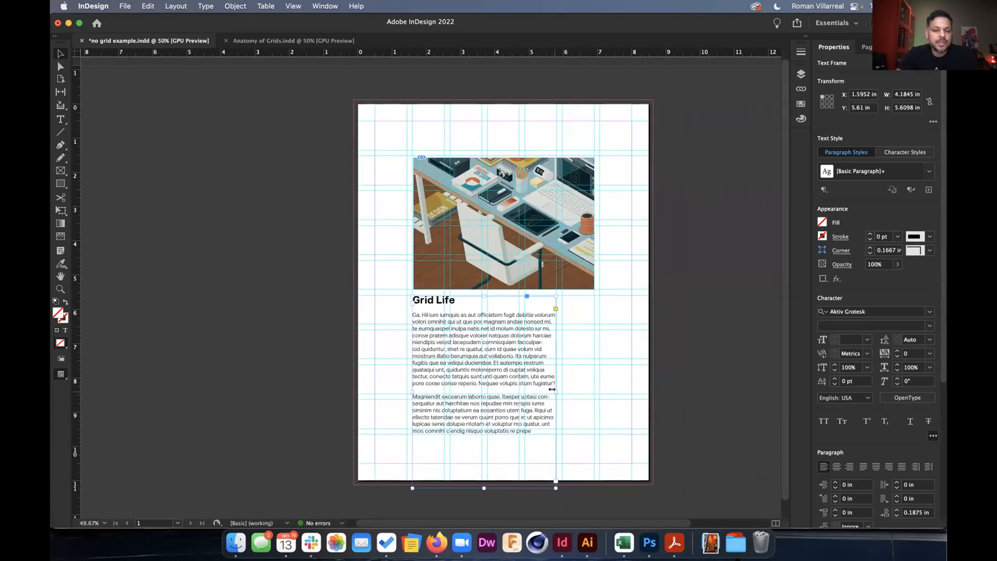
left_click_drag(552, 389, 592, 389)
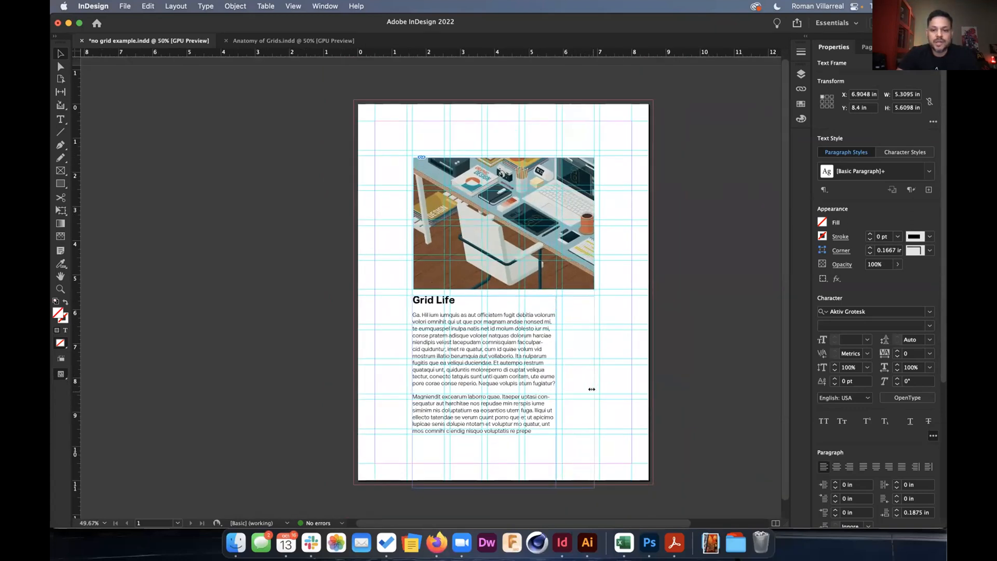
left_click(609, 384)
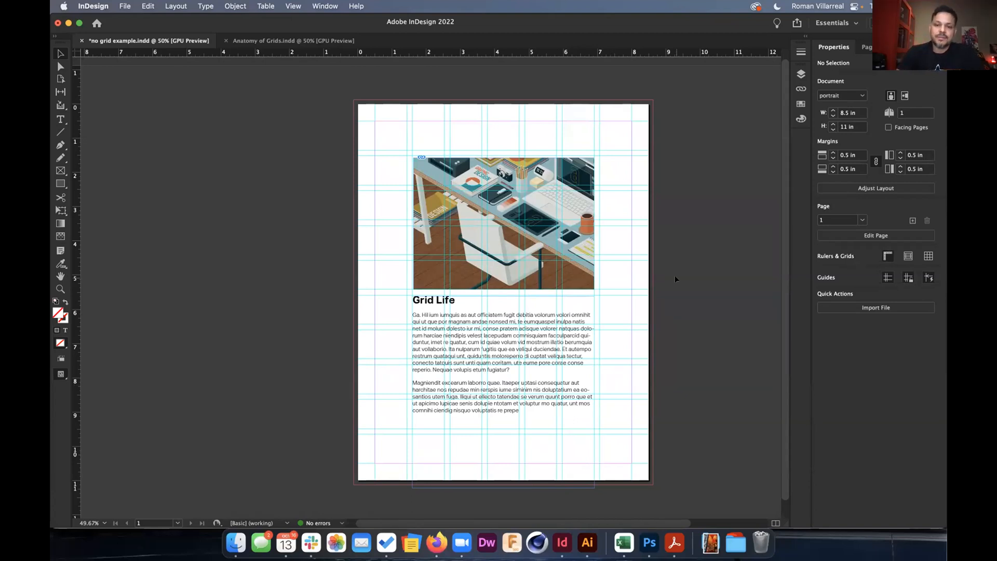
Preview the no-grid page without guides, then switch to the Anatomy of Grids.indd document.
key("w")
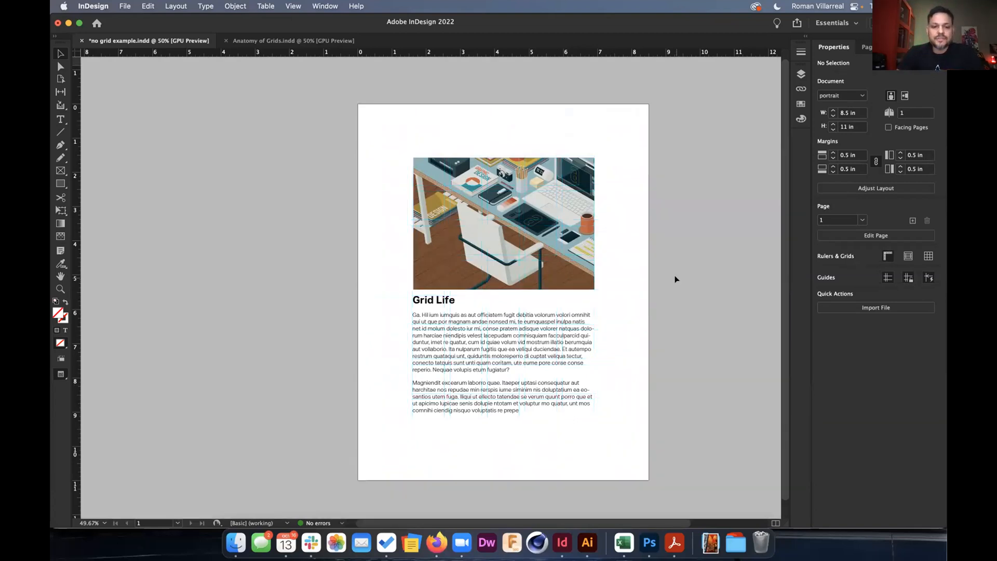
scroll(675, 280, "right", 2)
scroll(675, 280, "down", 1)
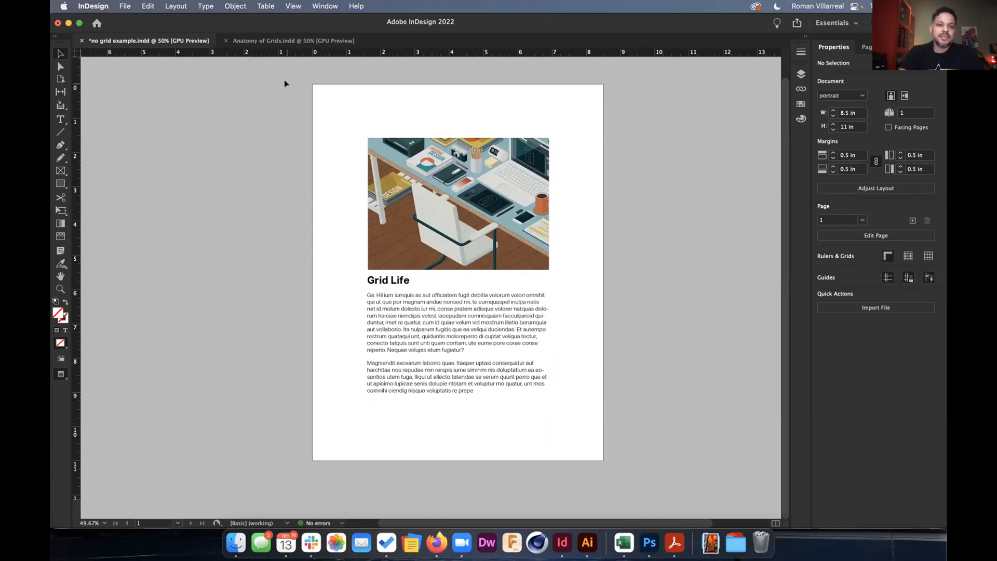
left_click(262, 41)
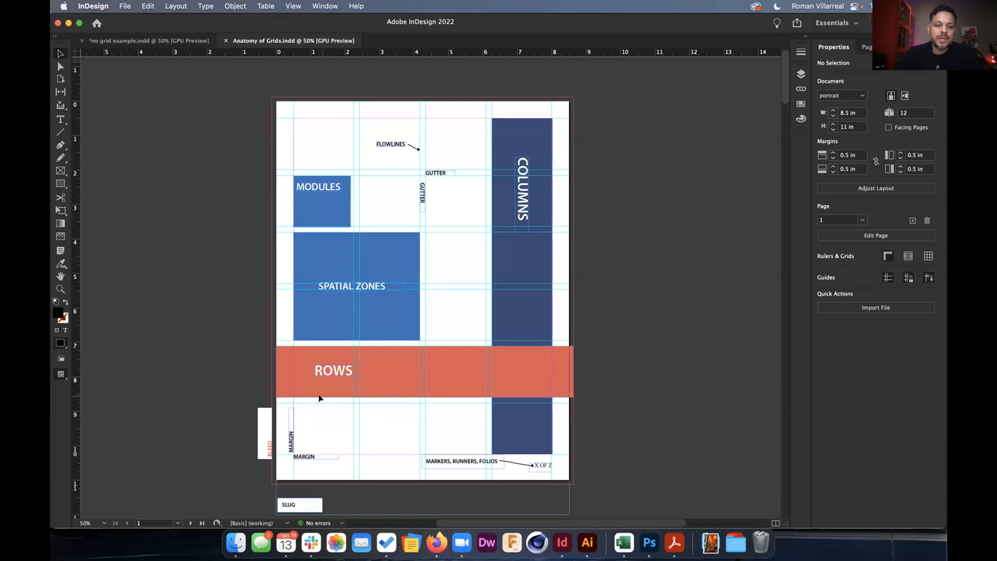
On page 2, narrow the single-column text frame to a width of 4.88 in.
scroll(285, 445, "down", 3)
scroll(322, 416, "left", 3)
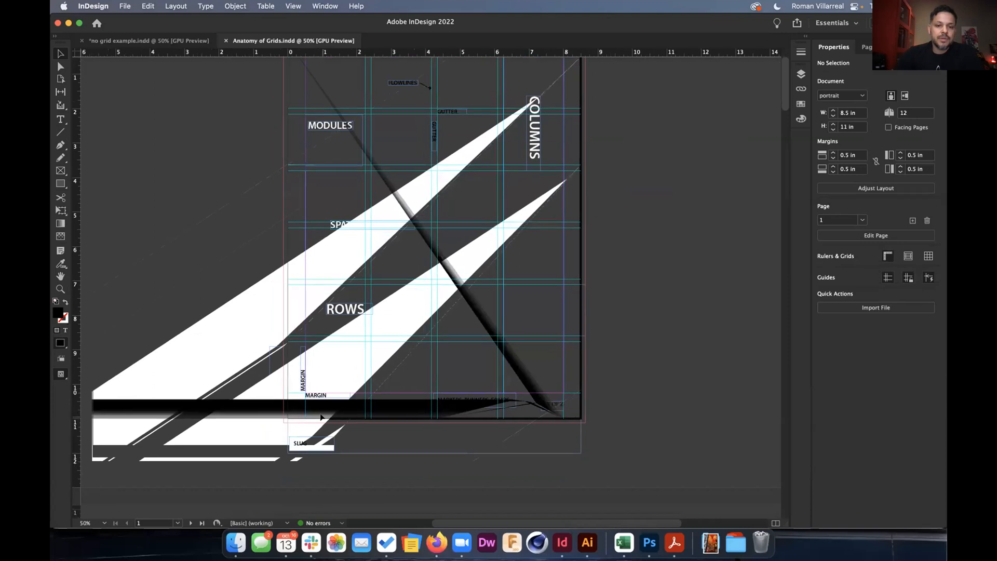
scroll(320, 413, "up", 2)
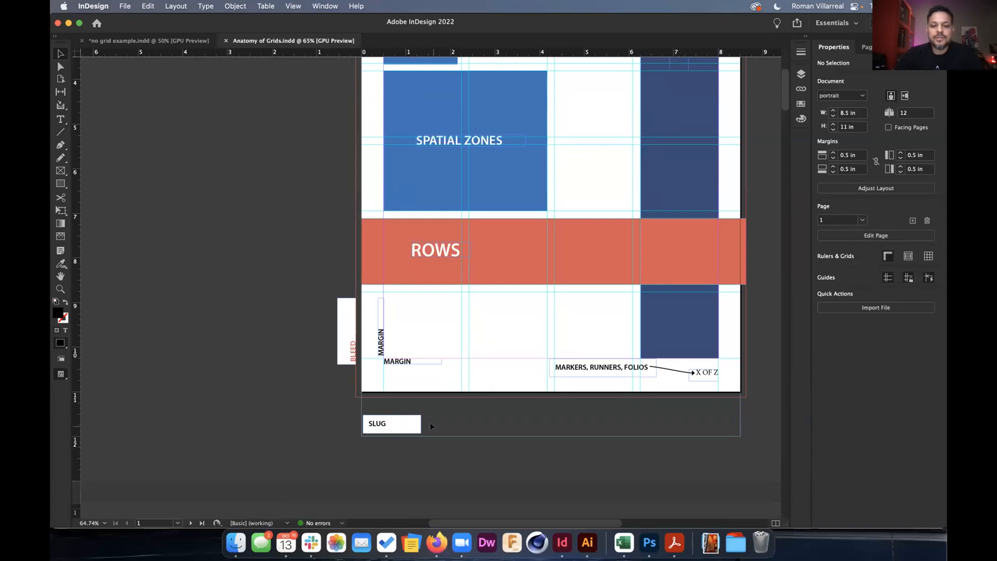
scroll(430, 422, "right", 3)
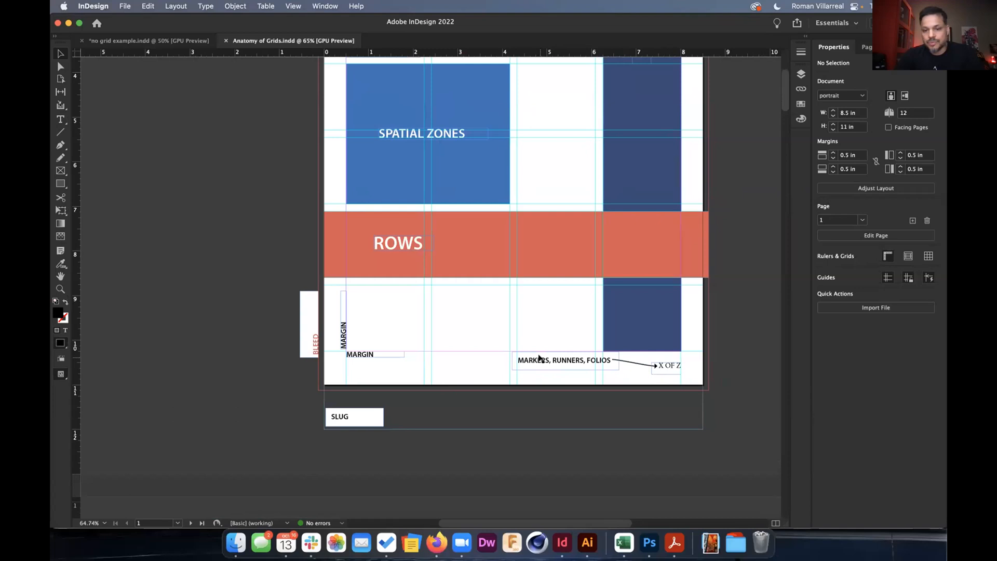
scroll(539, 358, "down", 2)
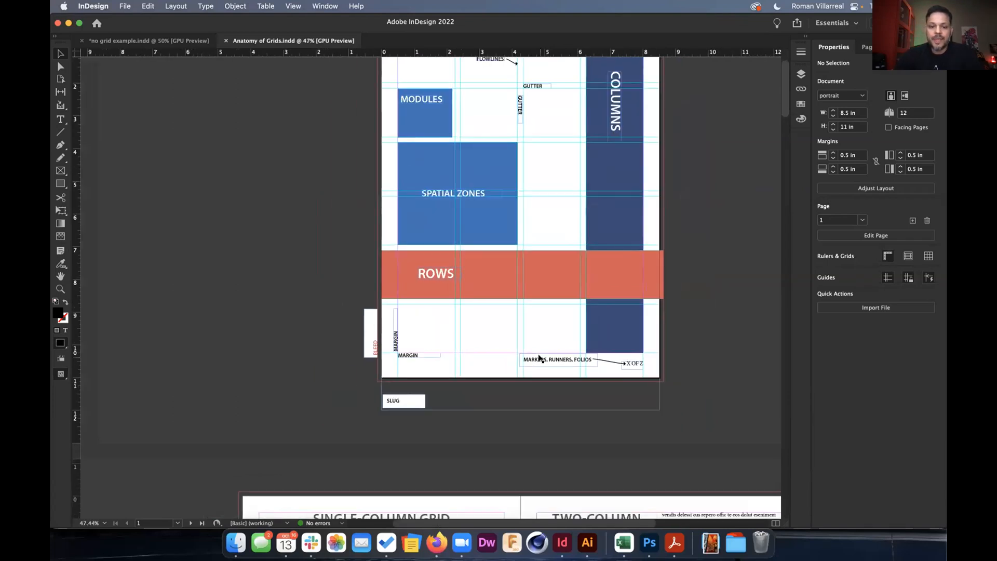
scroll(539, 357, "down", 10)
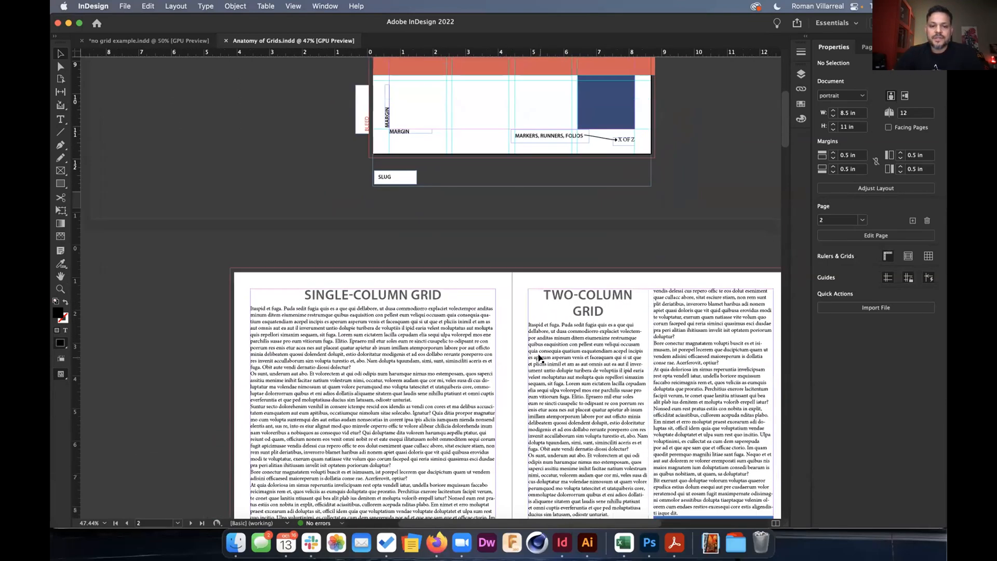
scroll(540, 358, "down", 5)
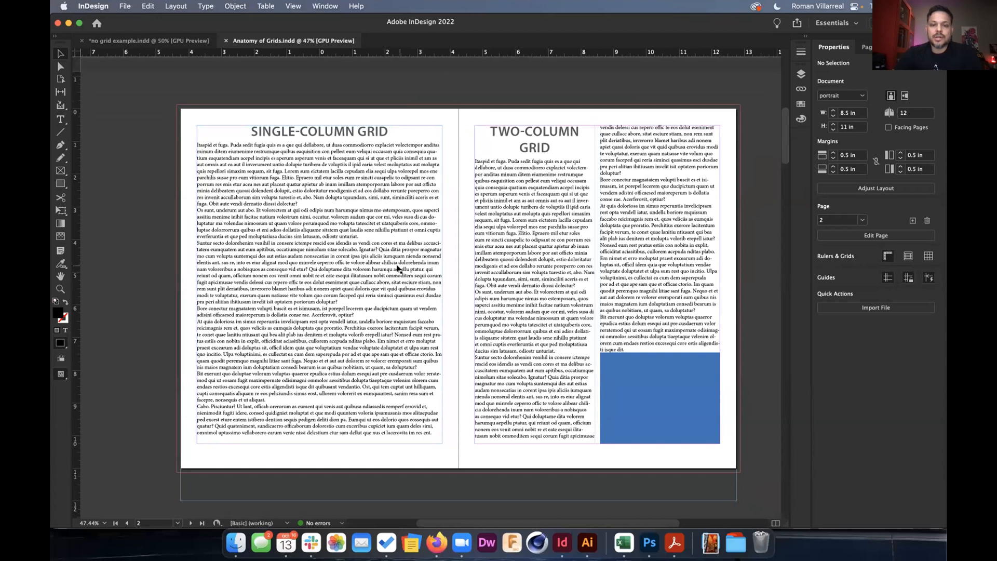
left_click(369, 270)
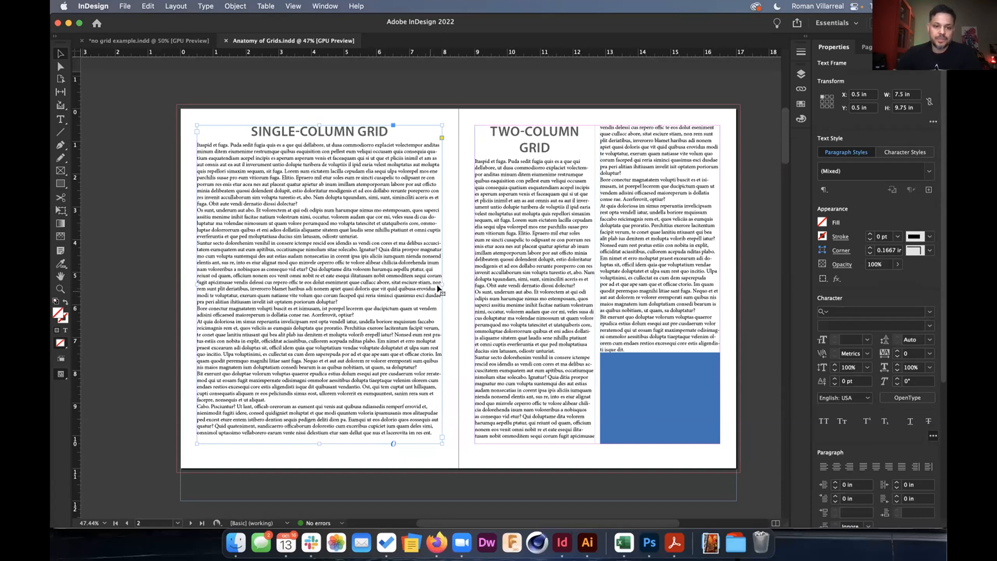
left_click_drag(437, 282, 357, 283)
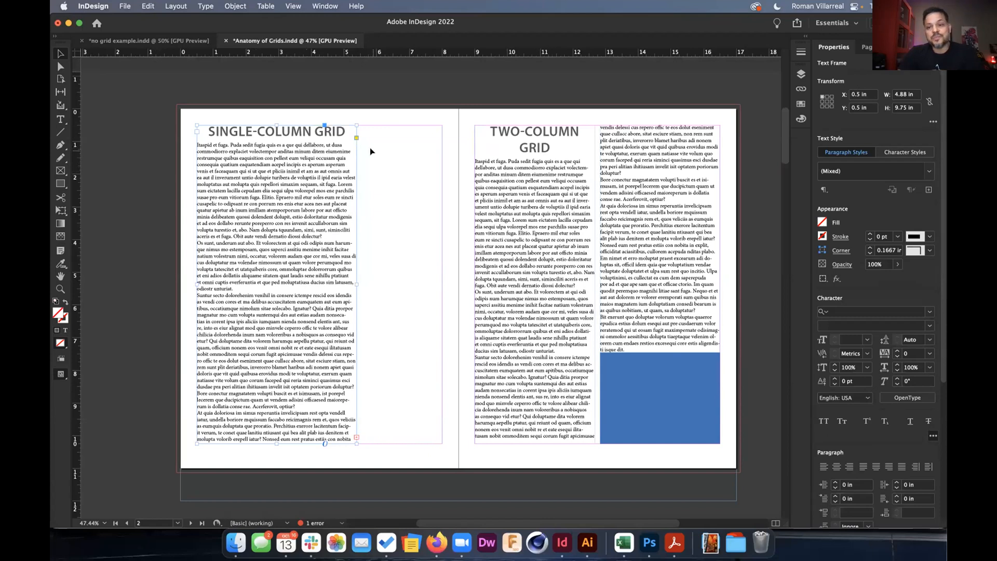
Widen the orange rectangle to 8.3333 in and extend it upward.
scroll(427, 244, "down", 1)
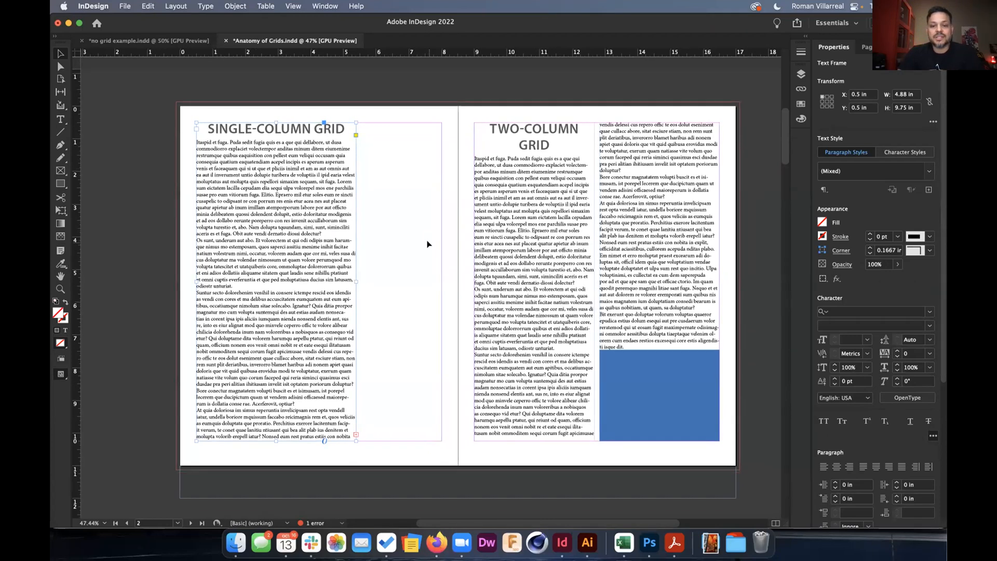
scroll(426, 244, "down", 10)
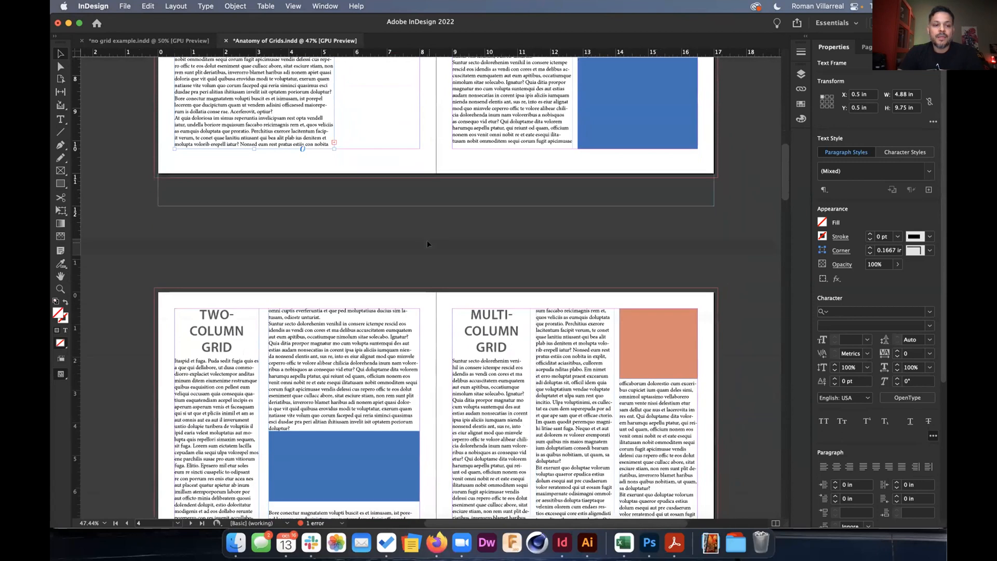
scroll(426, 244, "down", 4)
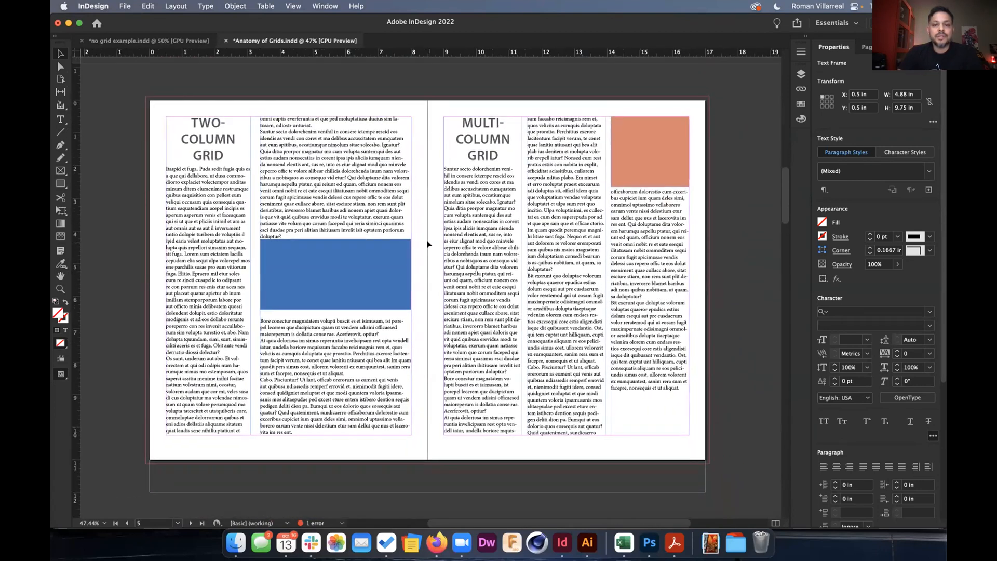
scroll(426, 244, "down", 1)
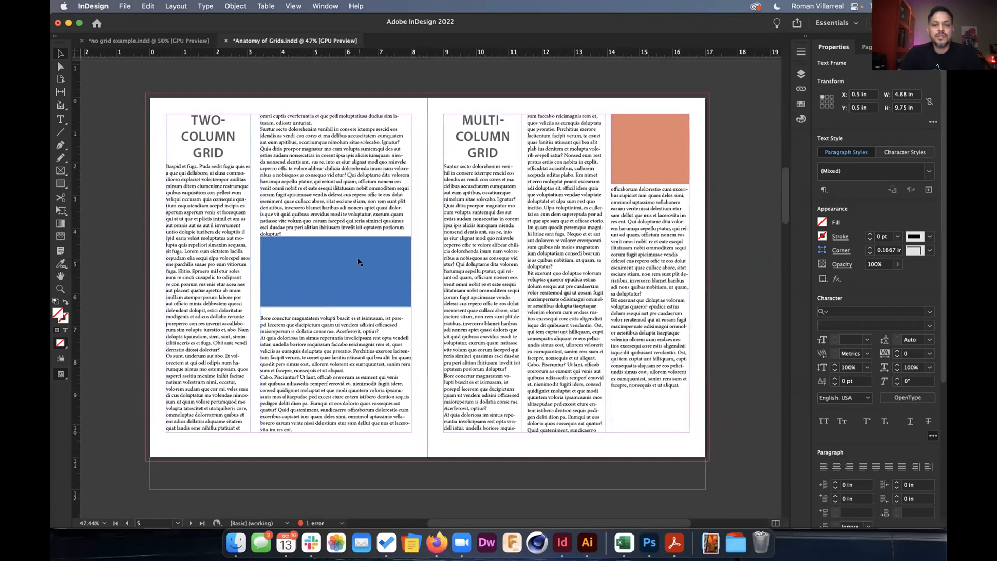
scroll(358, 262, "down", 8)
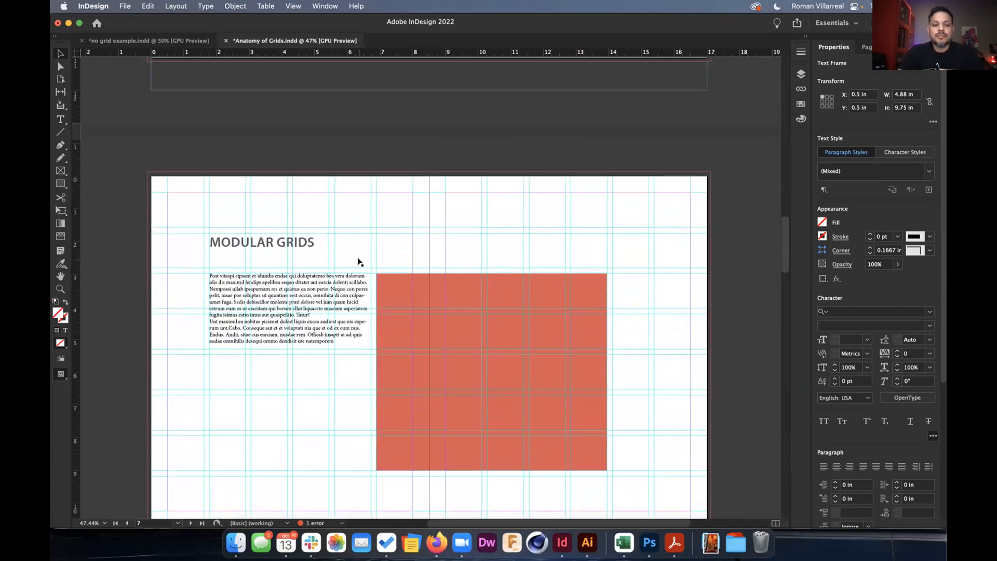
scroll(358, 262, "down", 3)
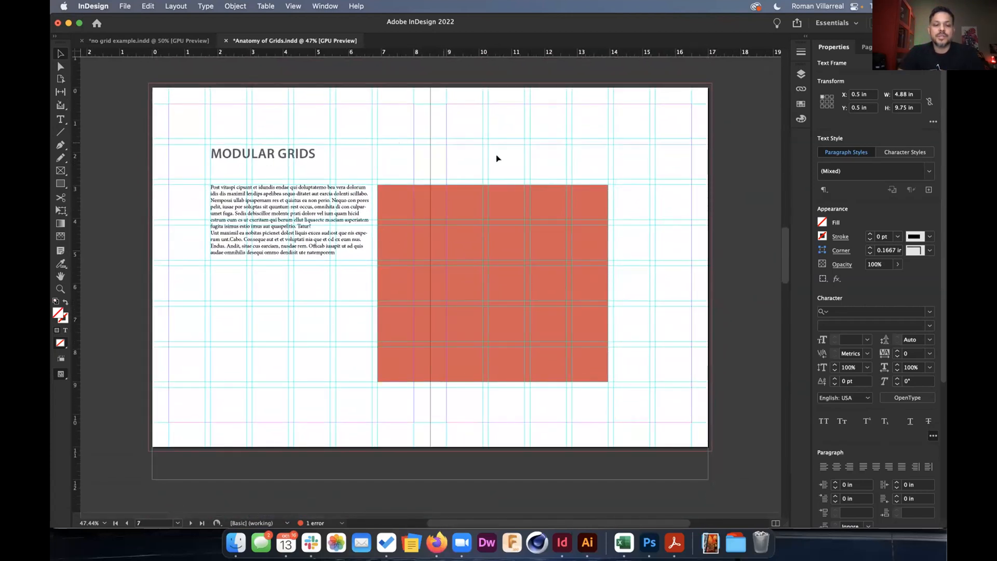
left_click(462, 250)
left_click_drag(616, 281, 649, 281)
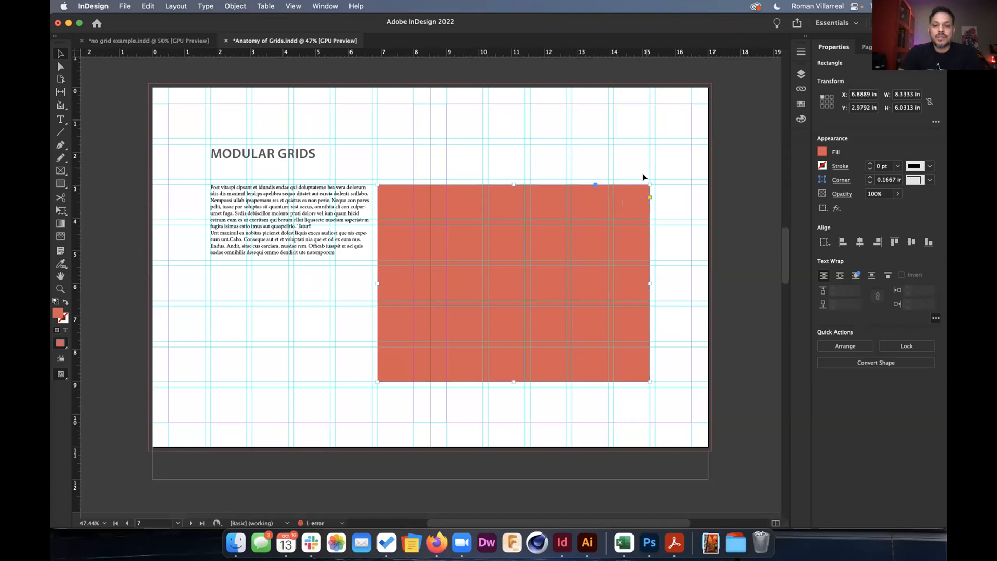
left_click_drag(508, 185, 509, 143)
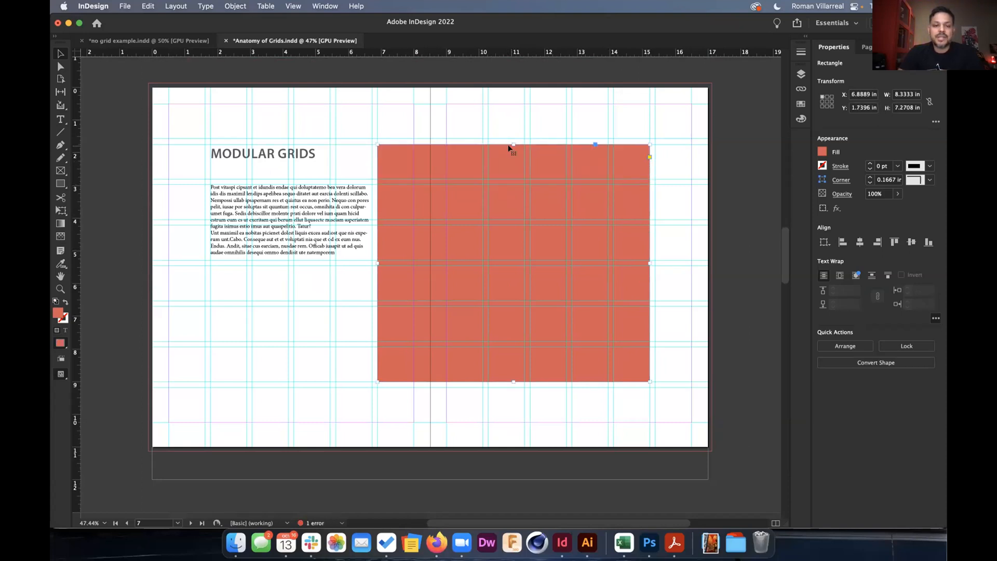
Lengthen the lower orange rectangle downward.
scroll(478, 251, "down", 3)
scroll(479, 252, "down", 10)
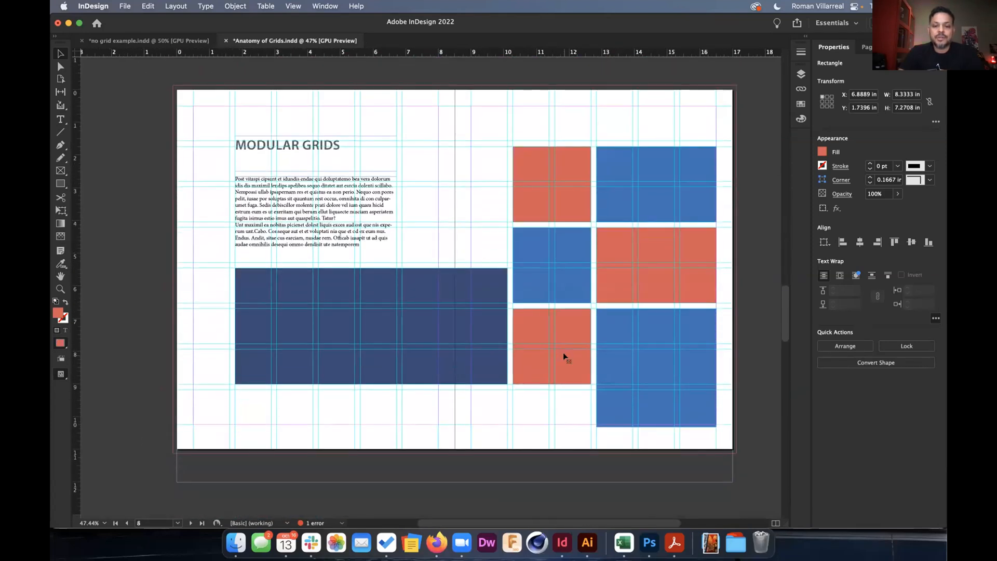
left_click(563, 352)
left_click_drag(550, 385, 549, 410)
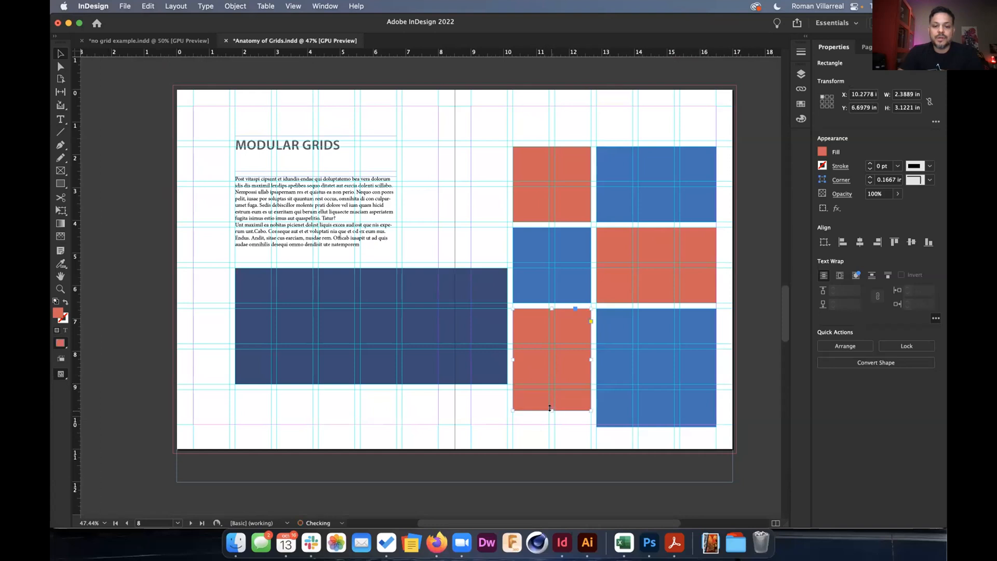
left_click(486, 368)
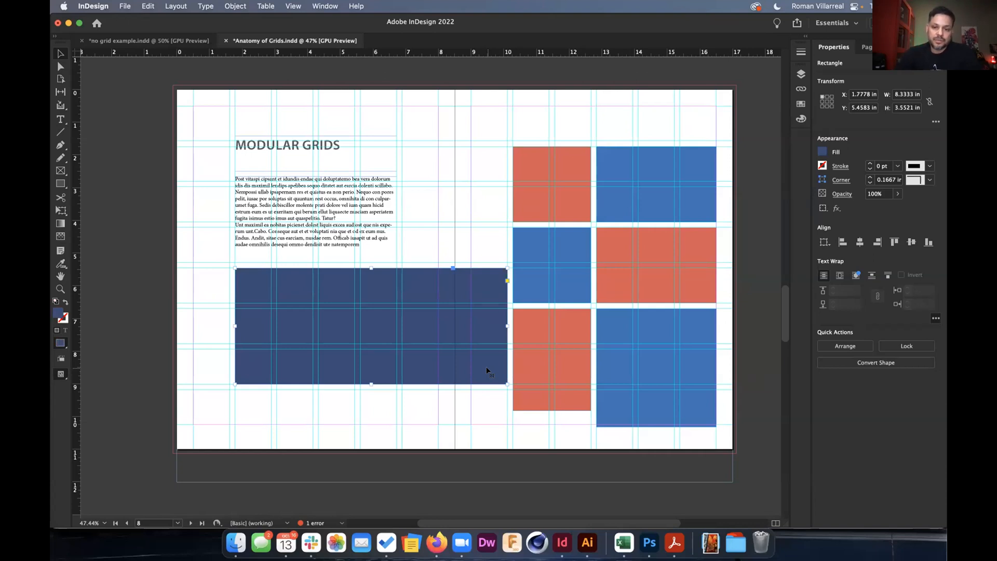
Stretch the top-right blue block past the top and right page edges to the bleed.
left_click(652, 199)
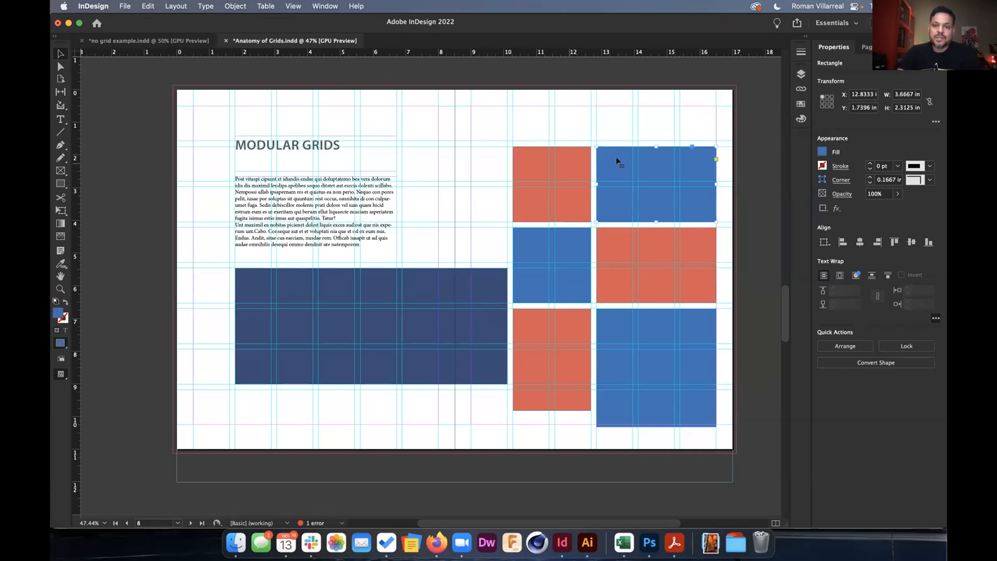
left_click_drag(654, 146, 652, 86)
left_click_drag(716, 153, 737, 150)
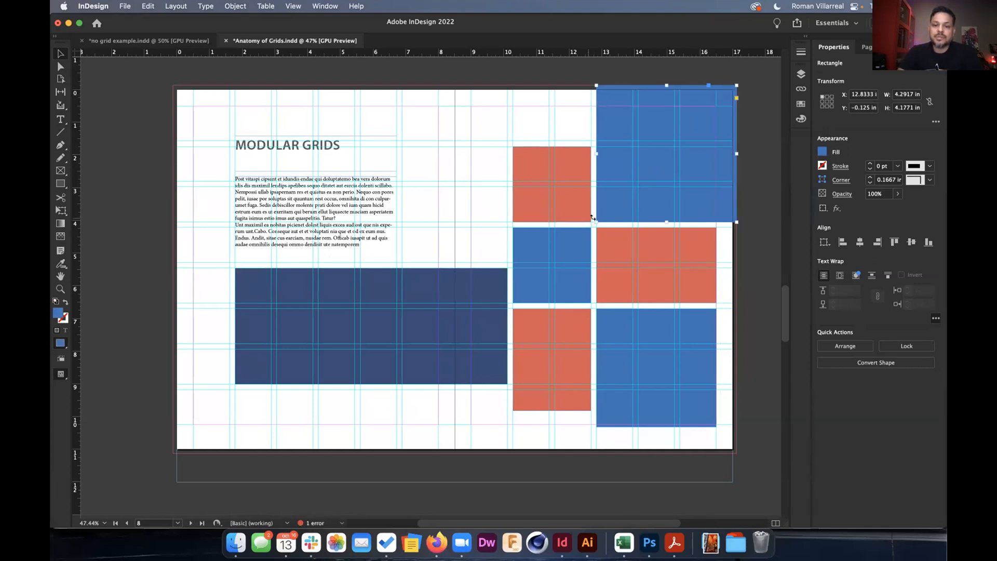
left_click_drag(595, 221, 586, 232)
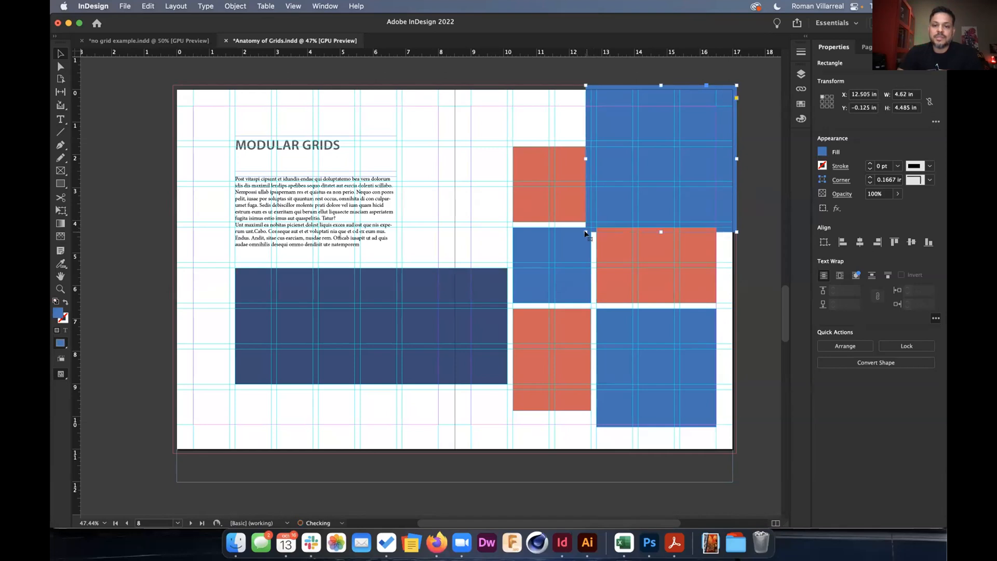
left_click(734, 264)
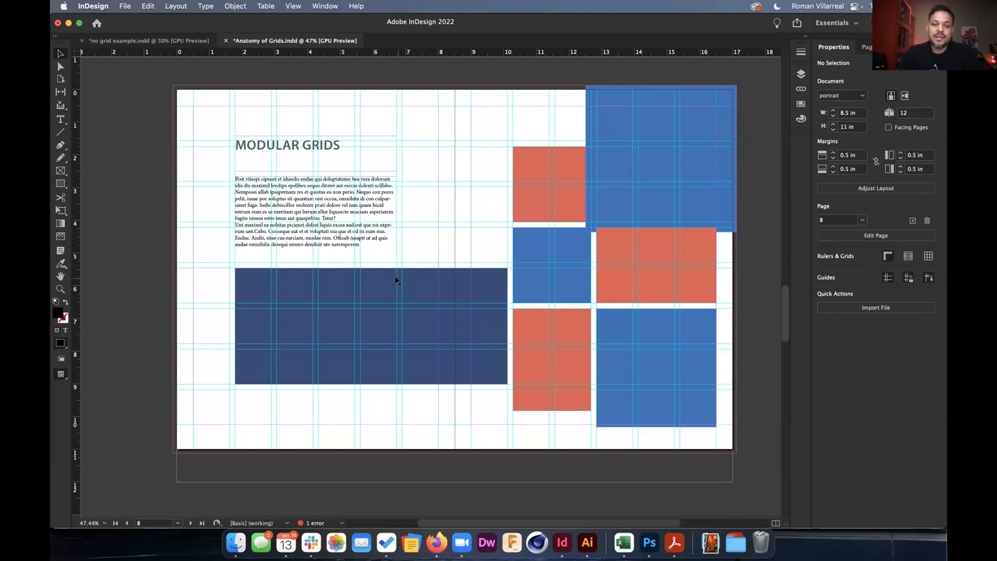
Scroll down to page 12's 11 x 15 grid and check the Firefox slides before returning.
scroll(396, 281, "down", 1)
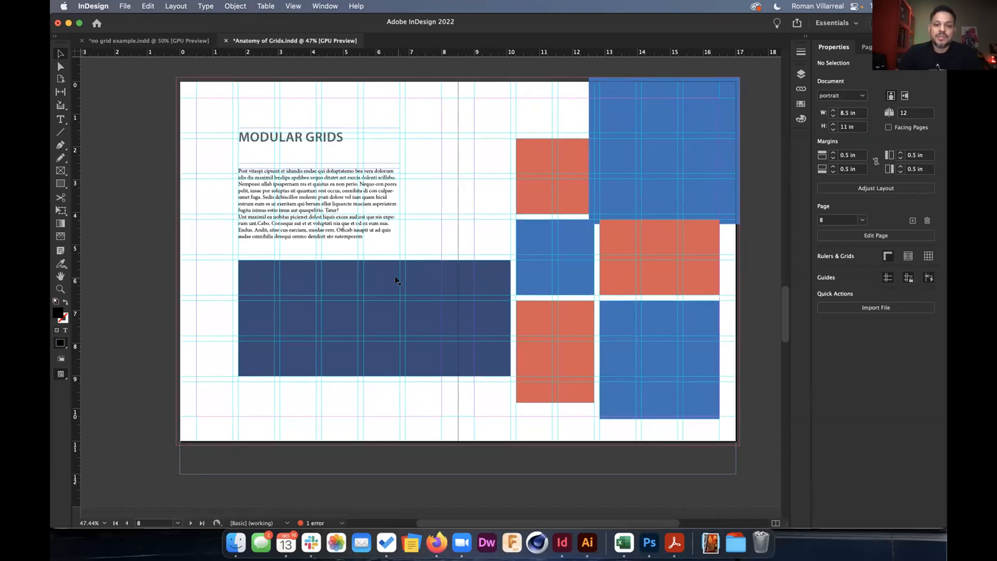
scroll(395, 281, "down", 10)
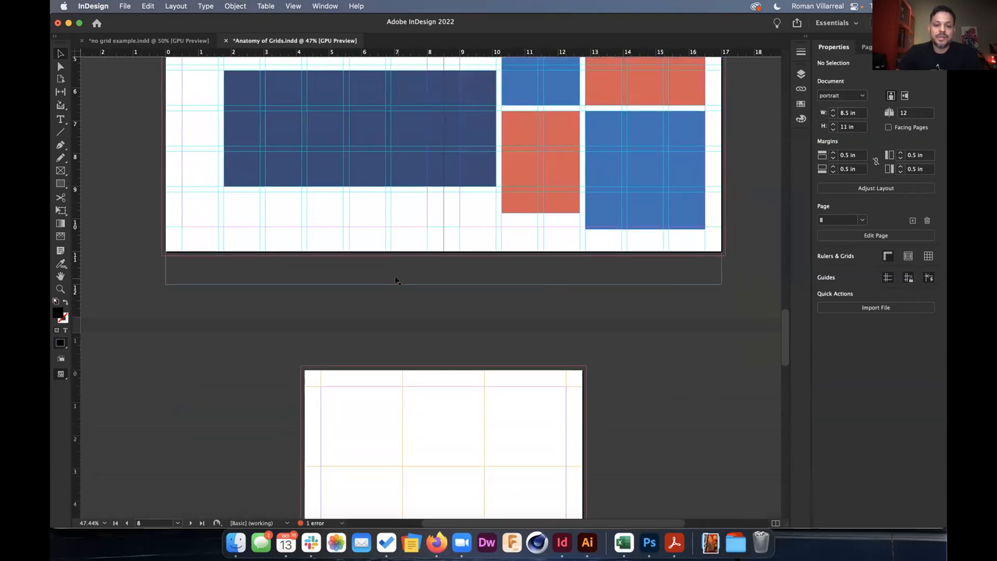
scroll(396, 281, "down", 6)
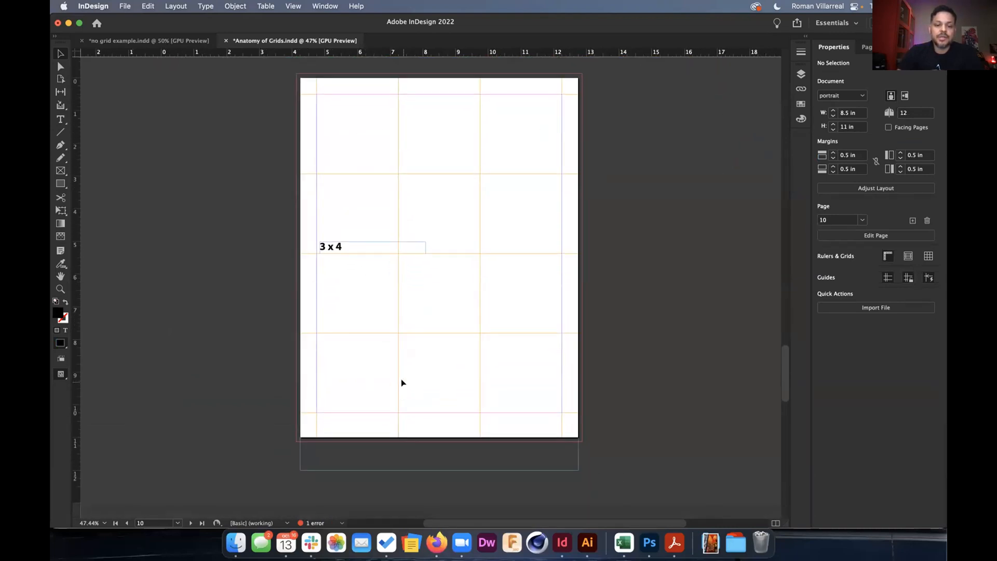
scroll(402, 382, "down", 12)
scroll(401, 383, "down", 1)
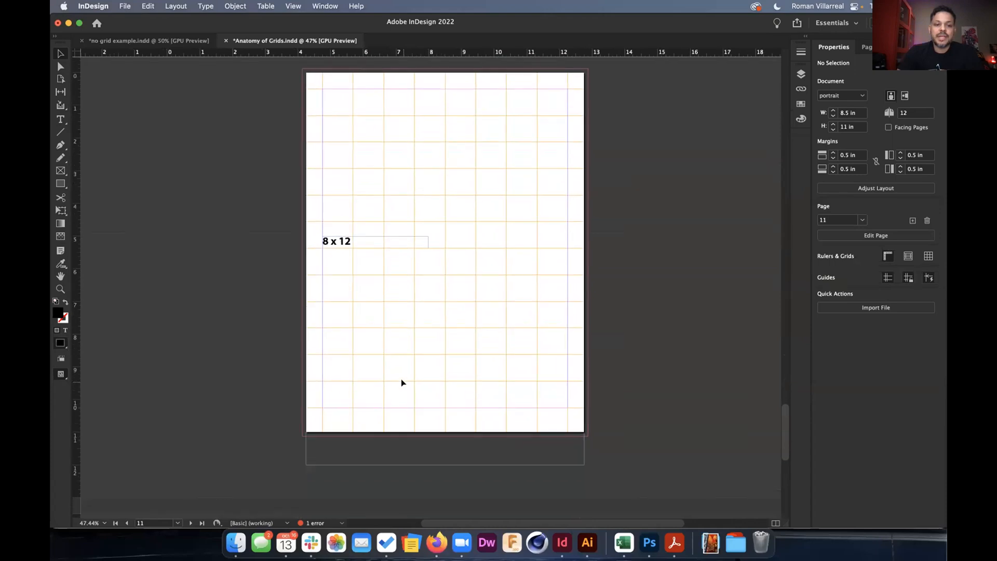
scroll(434, 355, "down", 15)
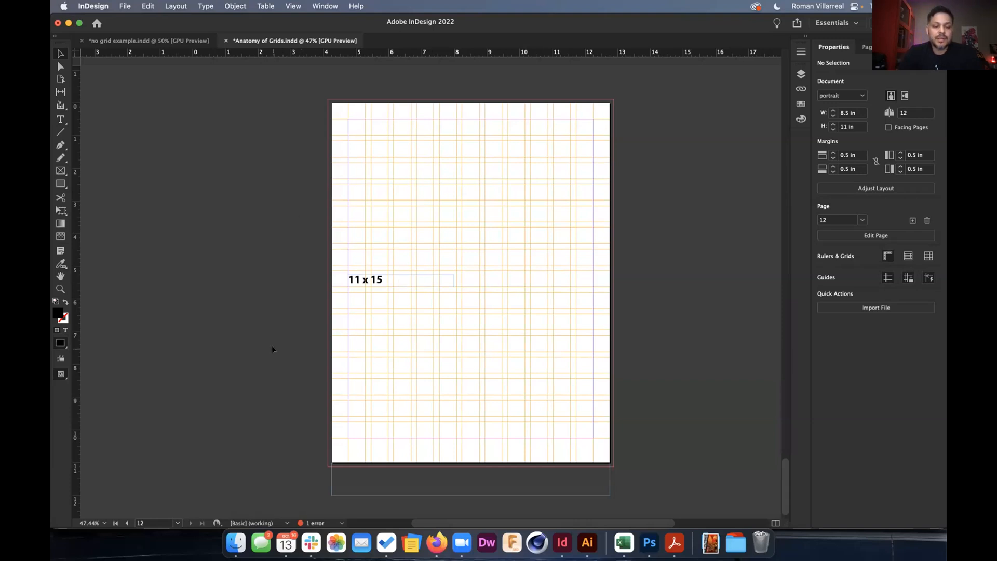
key("super+Tab")
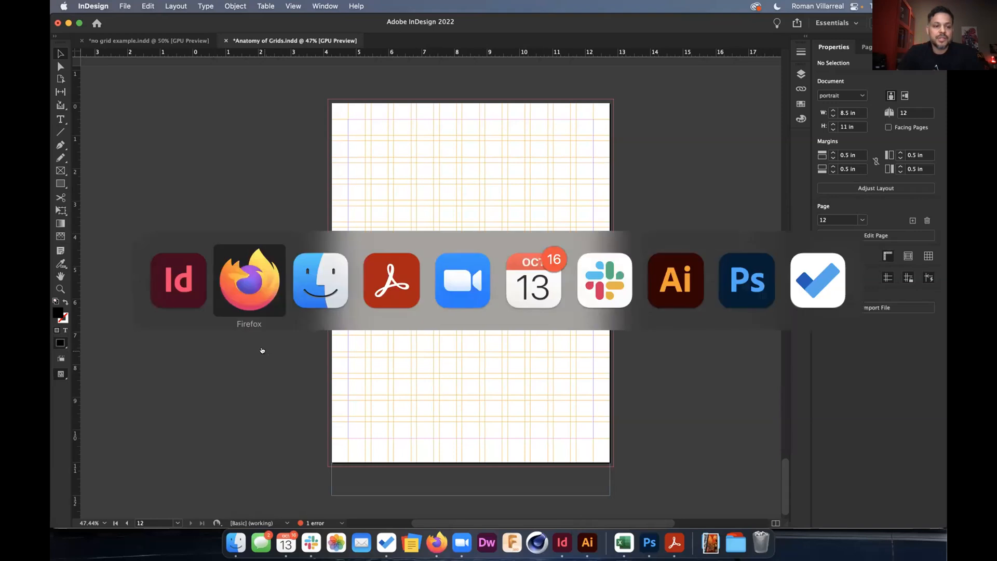
scroll(107, 413, "down", 1)
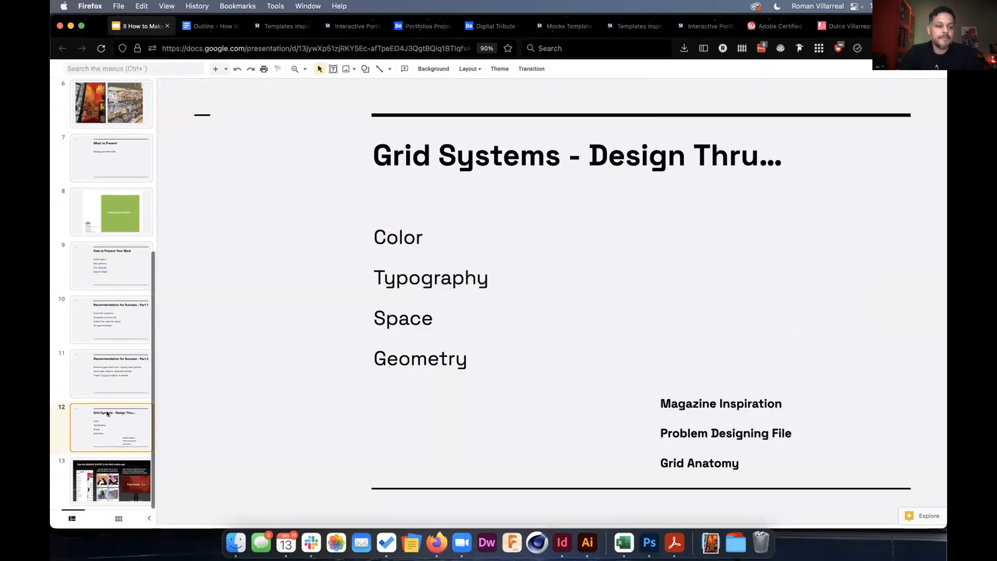
key("super+Tab")
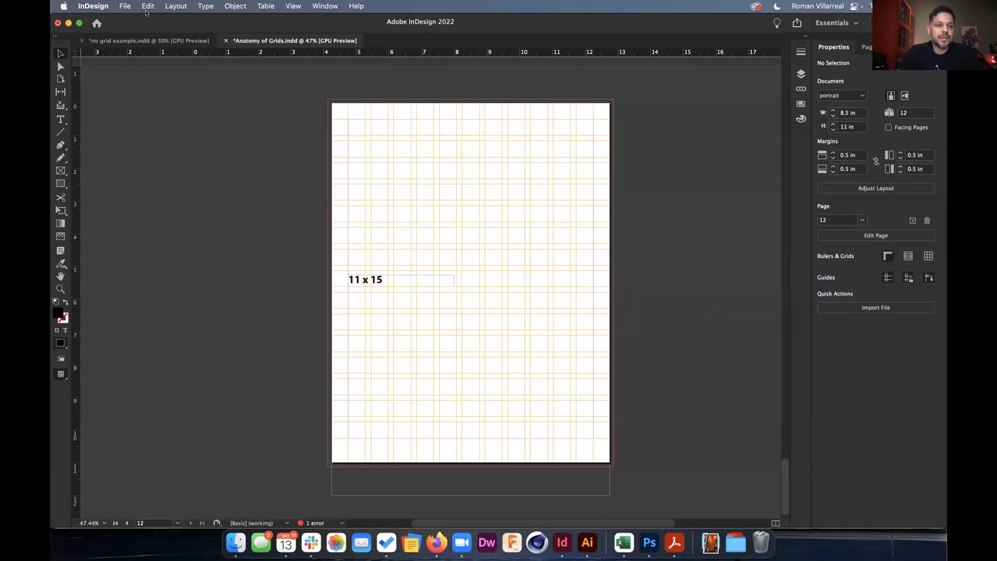
Open the recent file P-01.indd and edit its A-Parent page, shifting a group of guides.
left_click(124, 5)
mouse_move(125, 21)
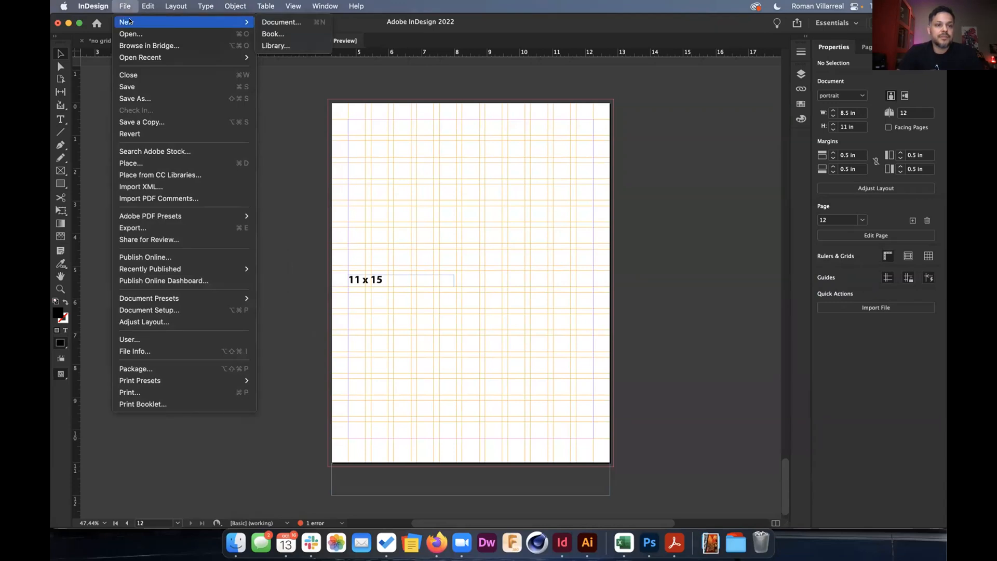
mouse_move(157, 55)
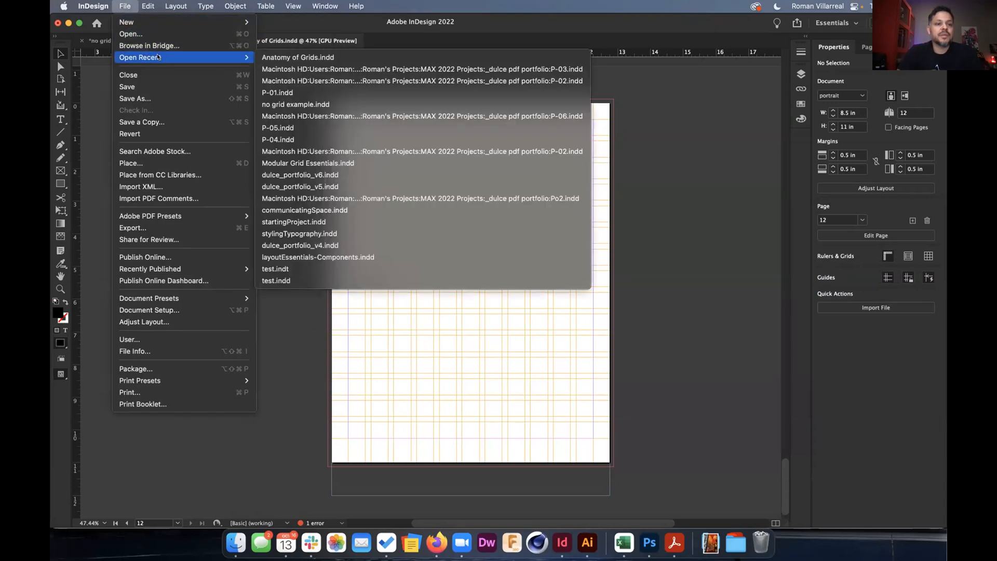
left_click(288, 92)
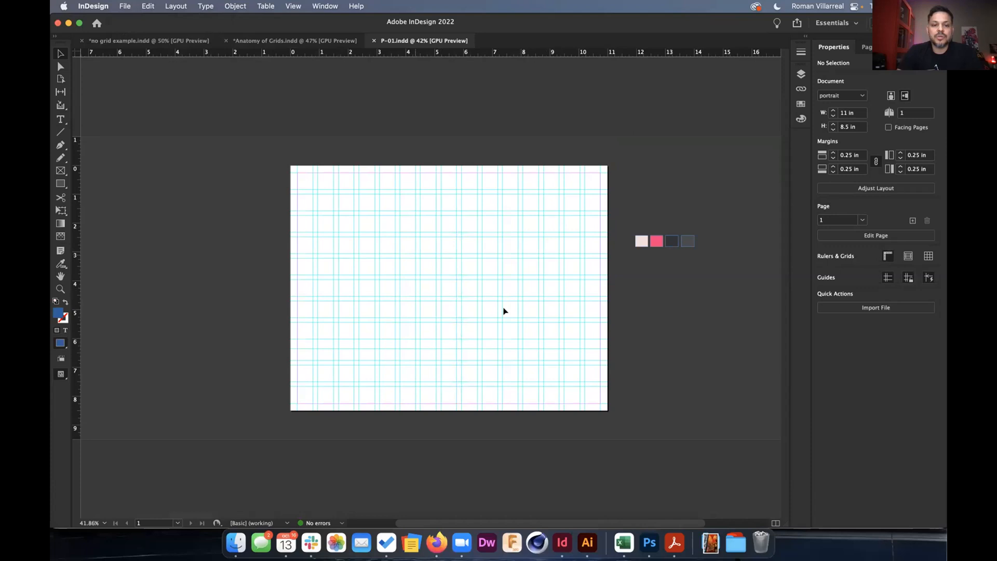
left_click(867, 48)
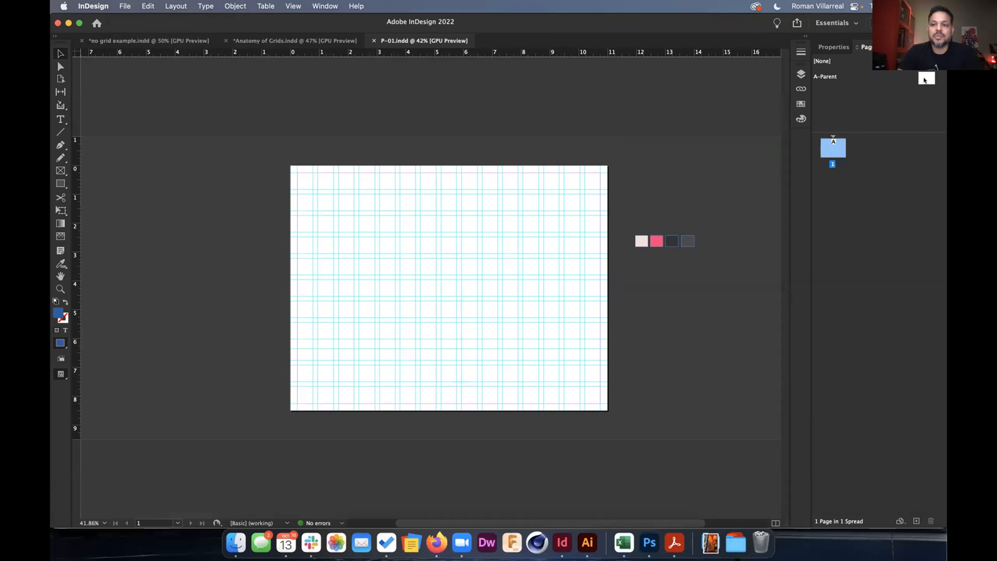
double_click(926, 78)
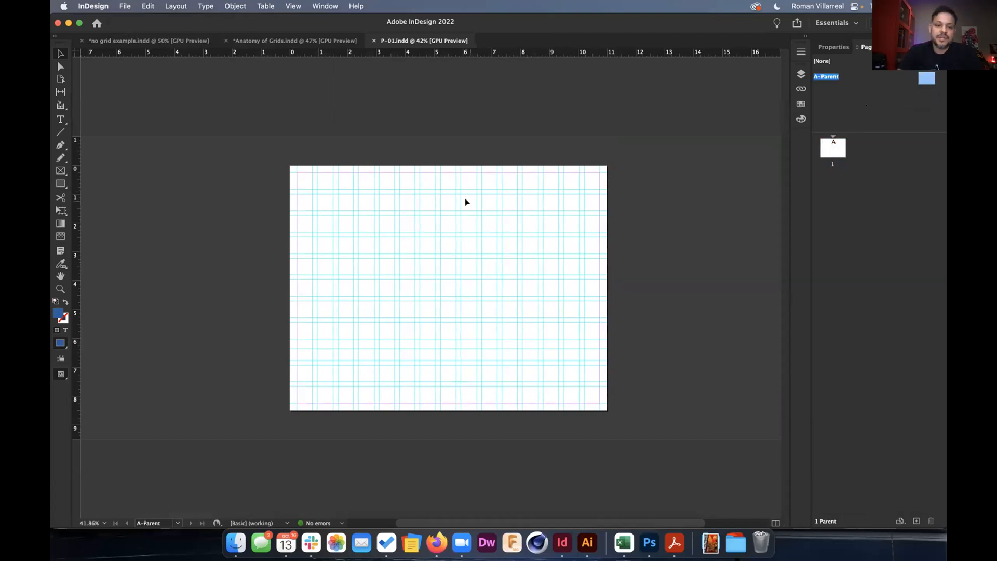
left_click_drag(453, 250, 374, 266)
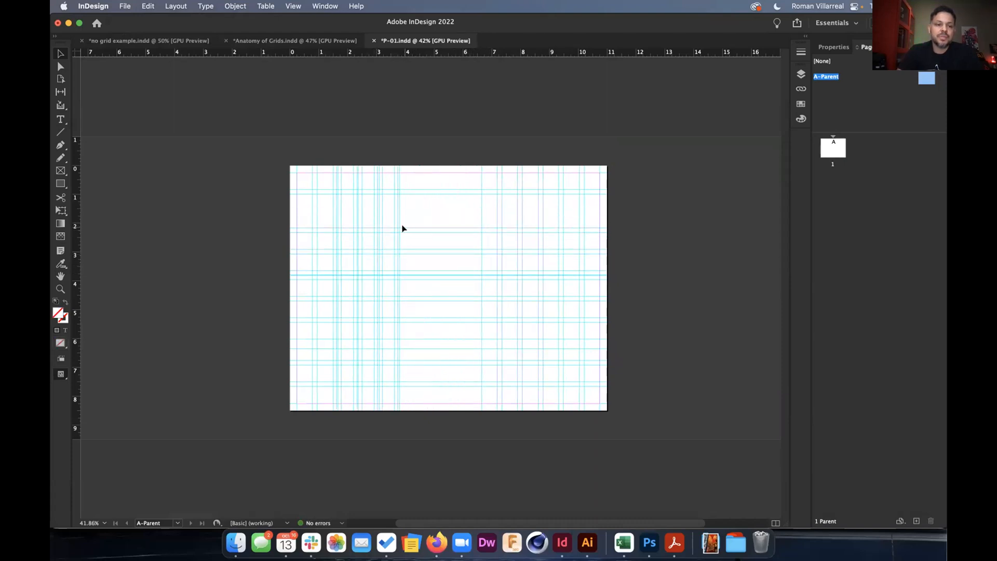
Set the ruler guide colour to Orange and bring up Create Guides.
left_click(175, 5)
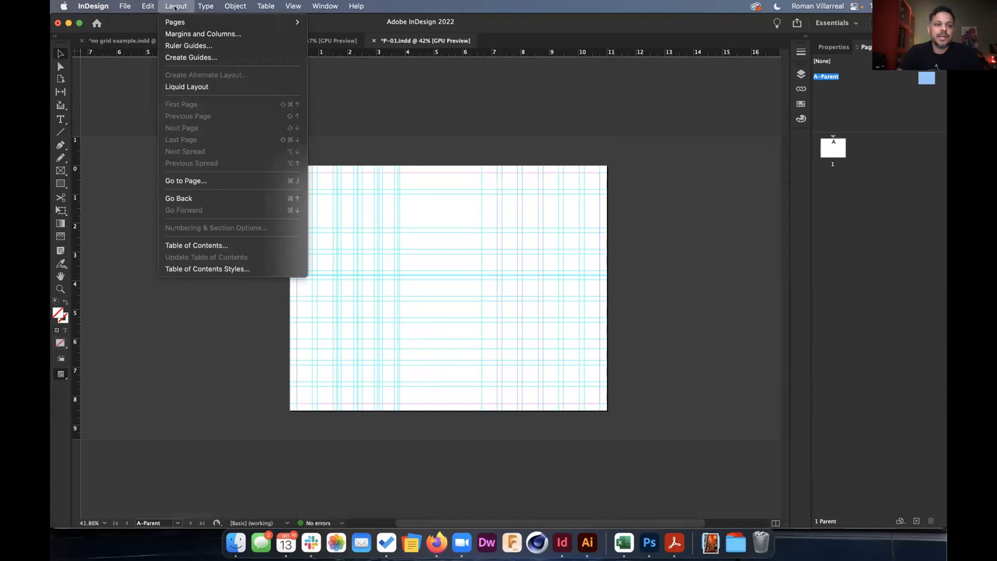
left_click(182, 46)
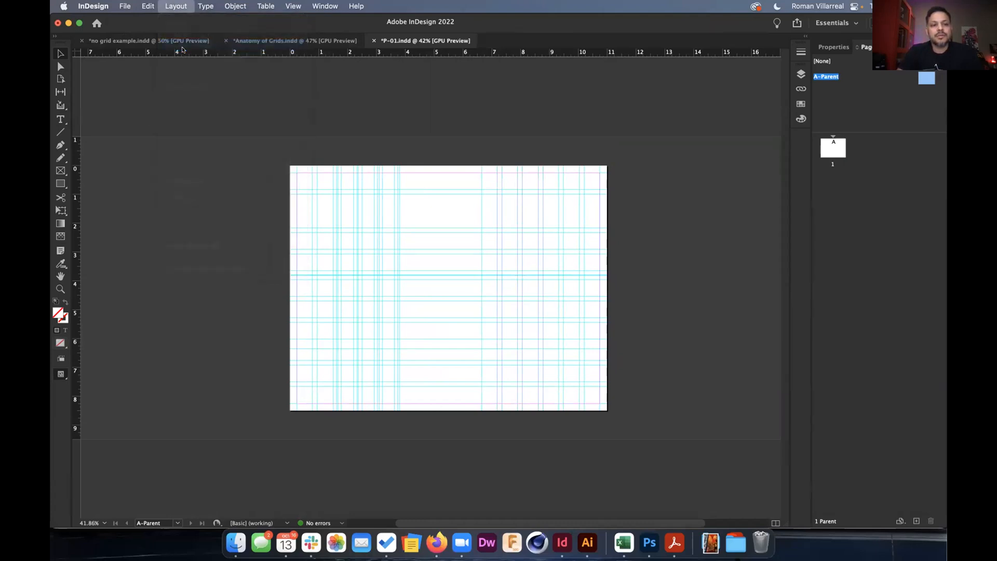
left_click(540, 287)
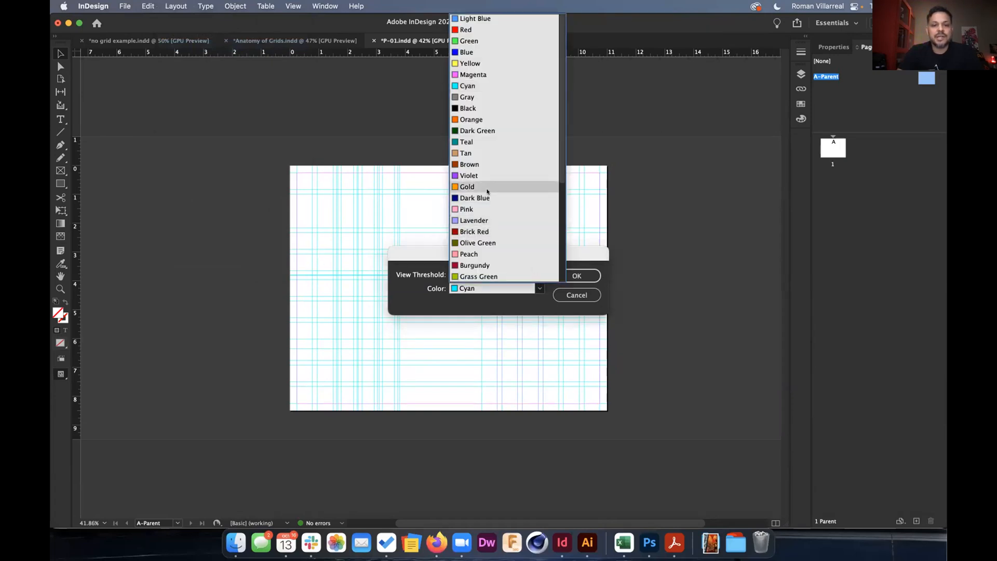
left_click(491, 120)
left_click(575, 274)
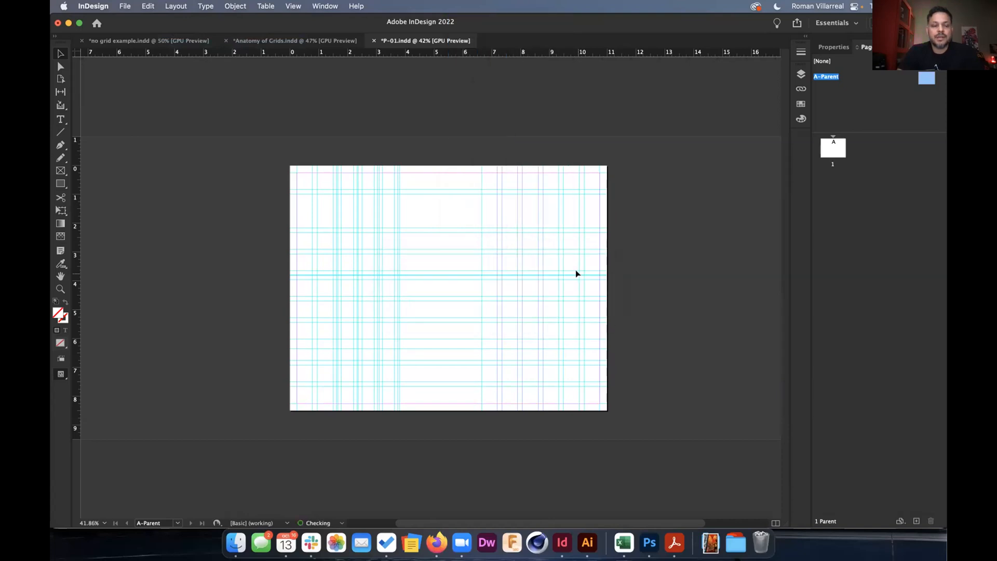
left_click(180, 6)
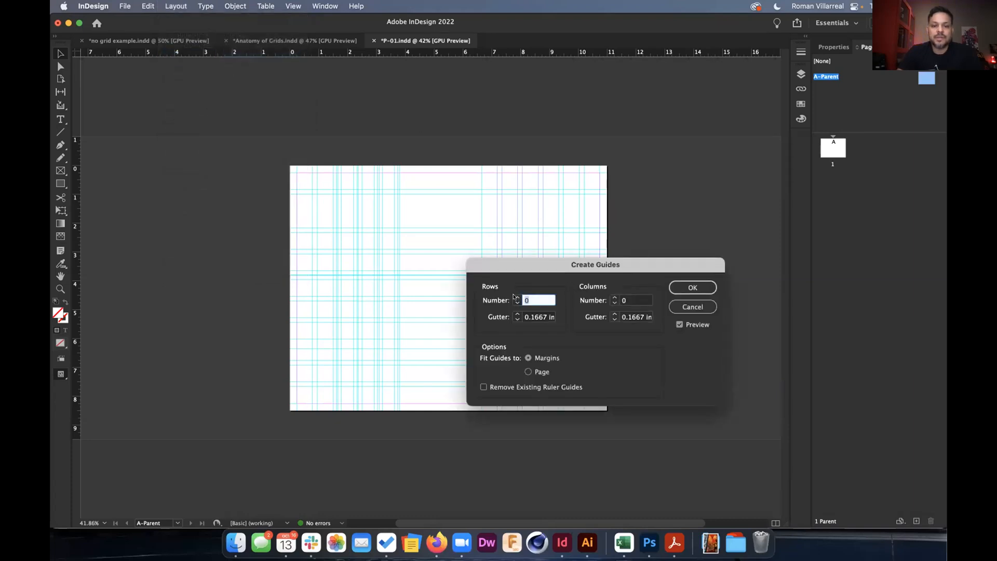
Create guides with 11 rows and 15 columns, removing the existing ruler guides.
type("6")
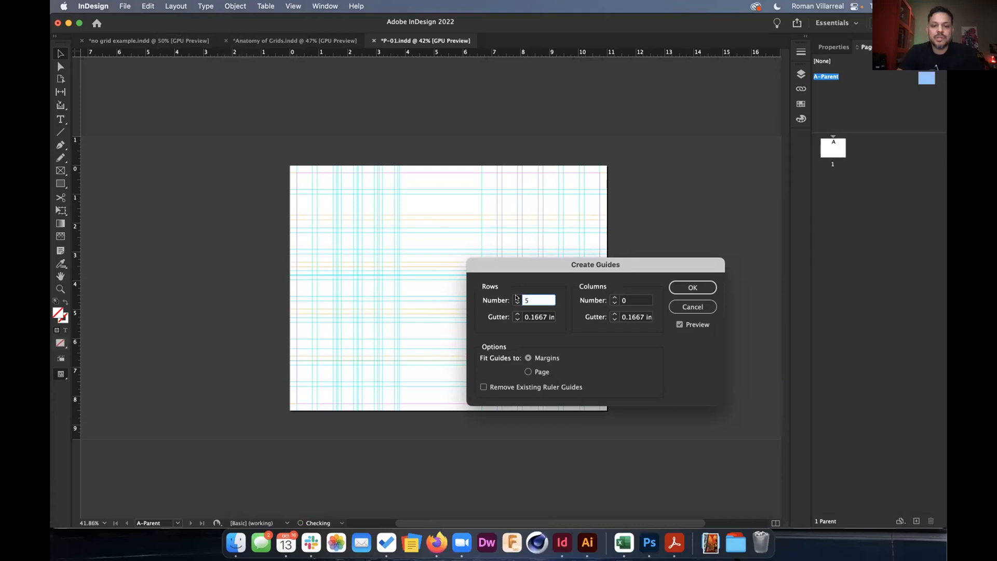
left_click(517, 297)
left_click(518, 297)
left_click(518, 298)
left_click(518, 298)
left_click(518, 297)
double_click(625, 300)
type("15")
key("Tab")
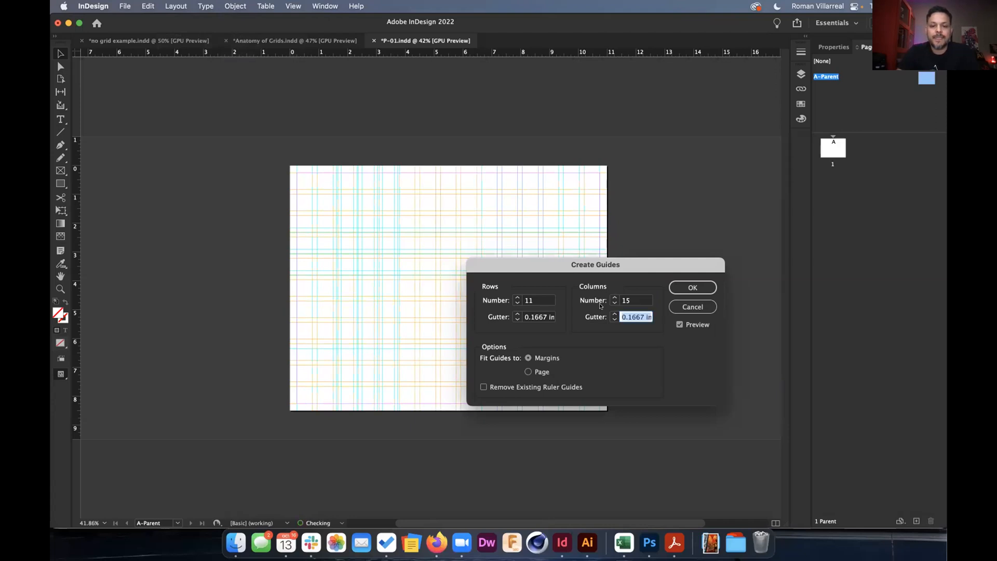
left_click(507, 388)
left_click(505, 388)
left_click(502, 389)
left_click(681, 286)
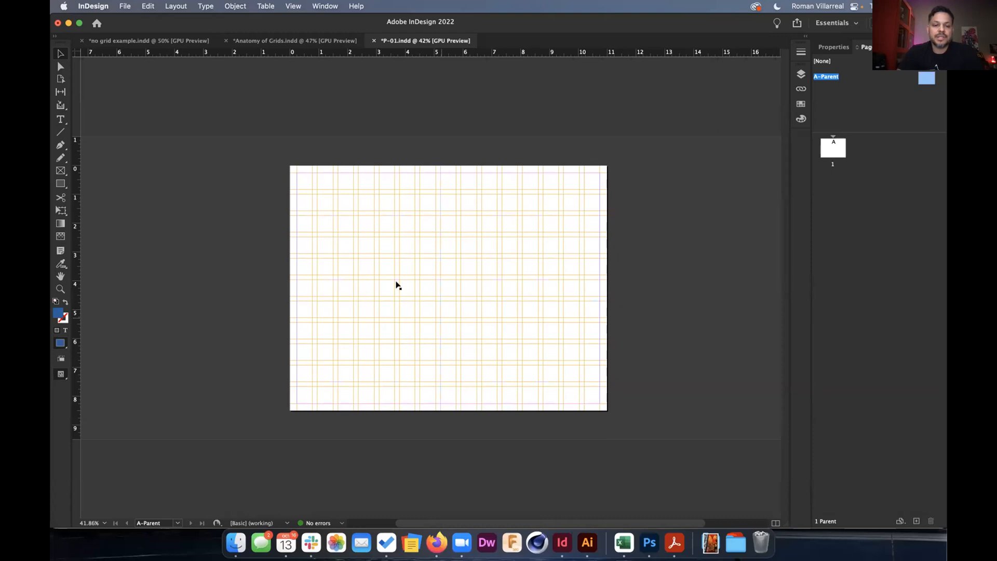
Draw two placeholder image frames on the parent page and set the fill to none.
left_click(60, 171)
left_click_drag(358, 214, 535, 334)
scroll(534, 334, "up", 3)
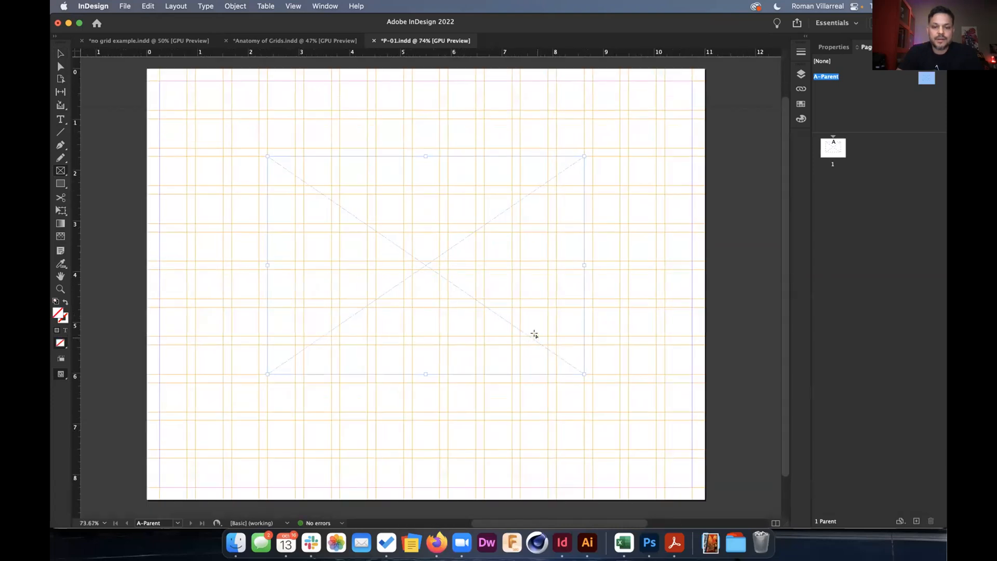
scroll(534, 333, "right", 1)
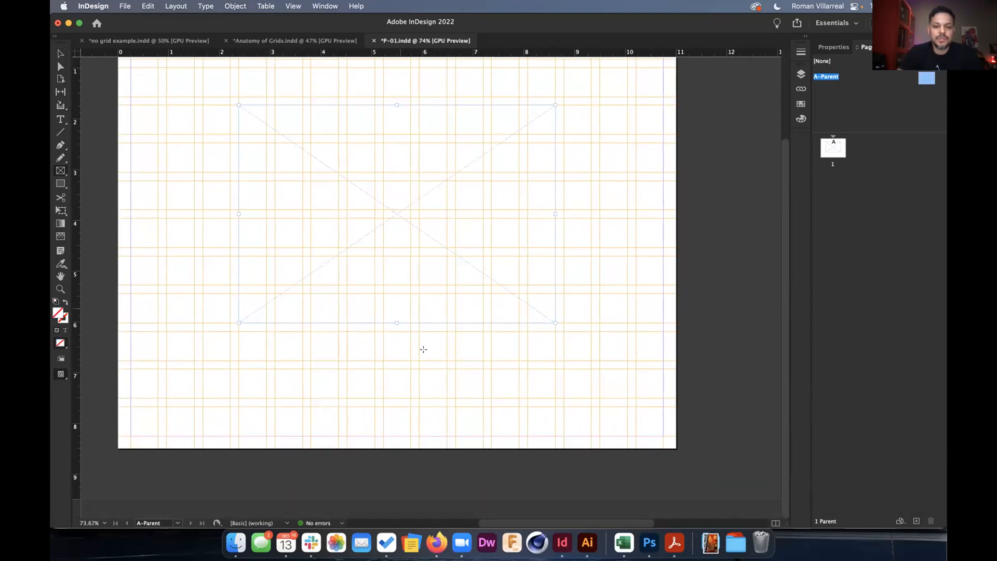
left_click_drag(382, 331, 663, 399)
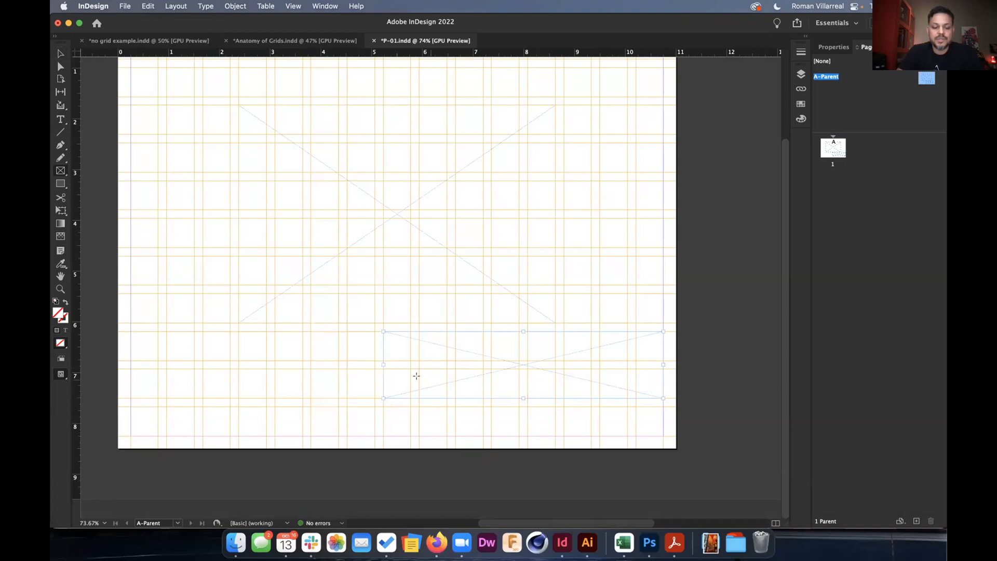
key("v")
left_click_drag(379, 361, 450, 364)
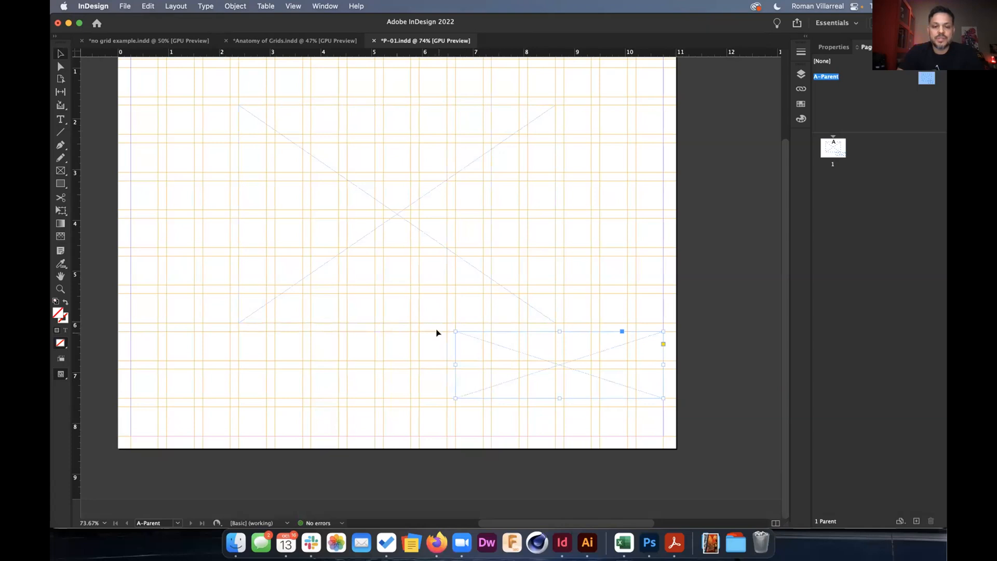
left_click(437, 332)
key("slash")
left_click(428, 334)
Move the thin full-width frame to Y 6.375 in, shorten the bottom-right frame, and return to page 1.
left_click_drag(431, 330, 431, 338)
left_click(525, 355)
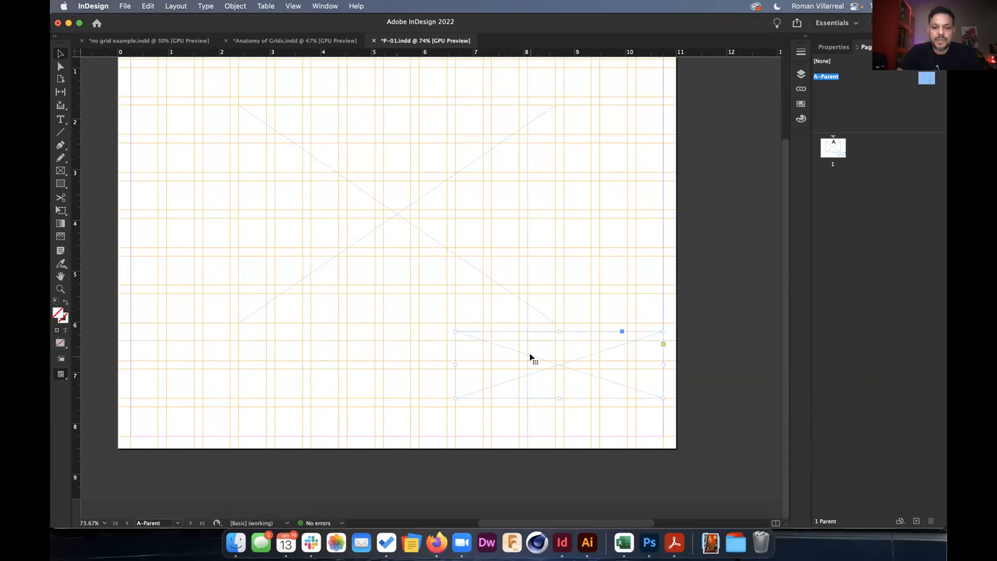
left_click_drag(558, 331, 555, 341)
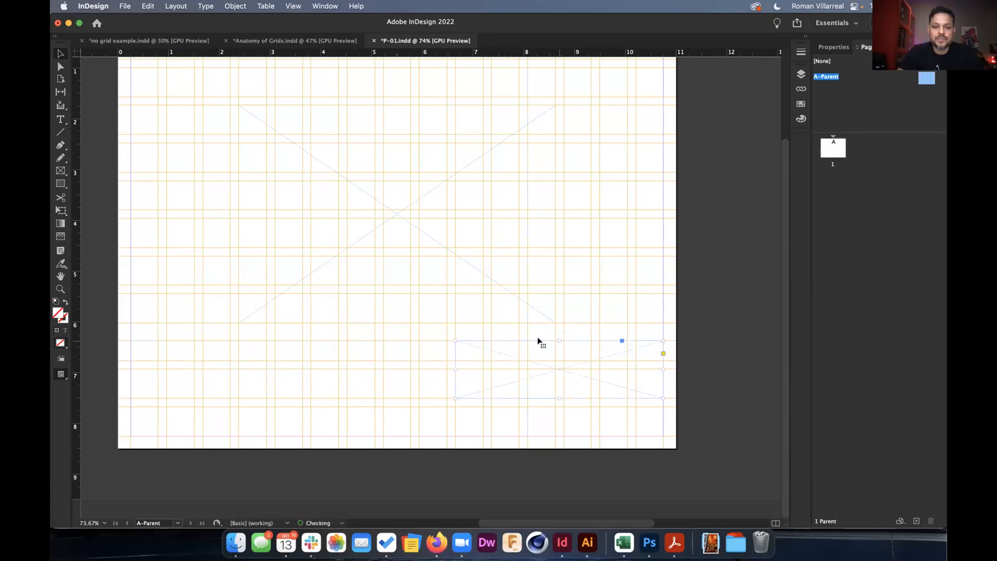
scroll(506, 348, "down", 3, "alt")
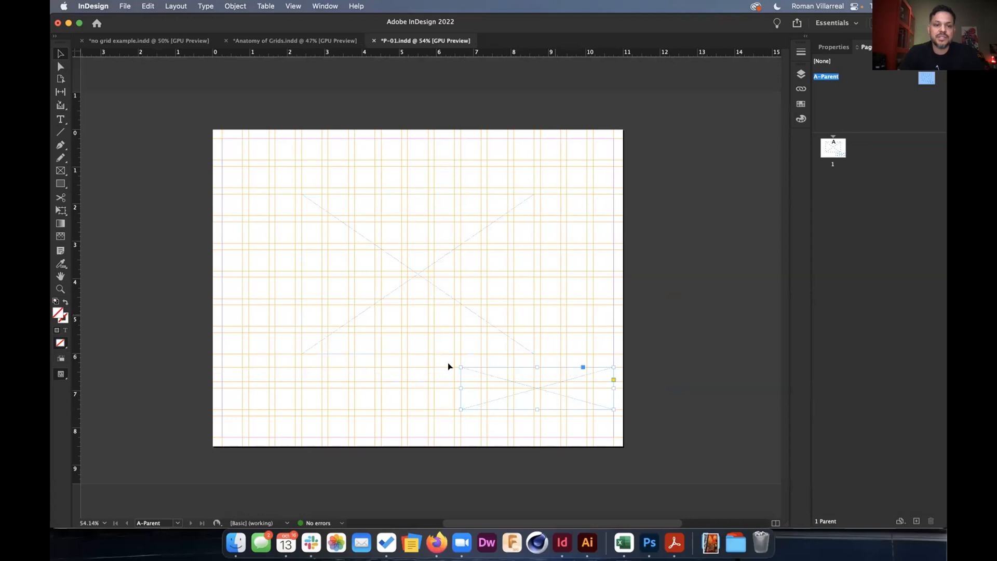
double_click(831, 149)
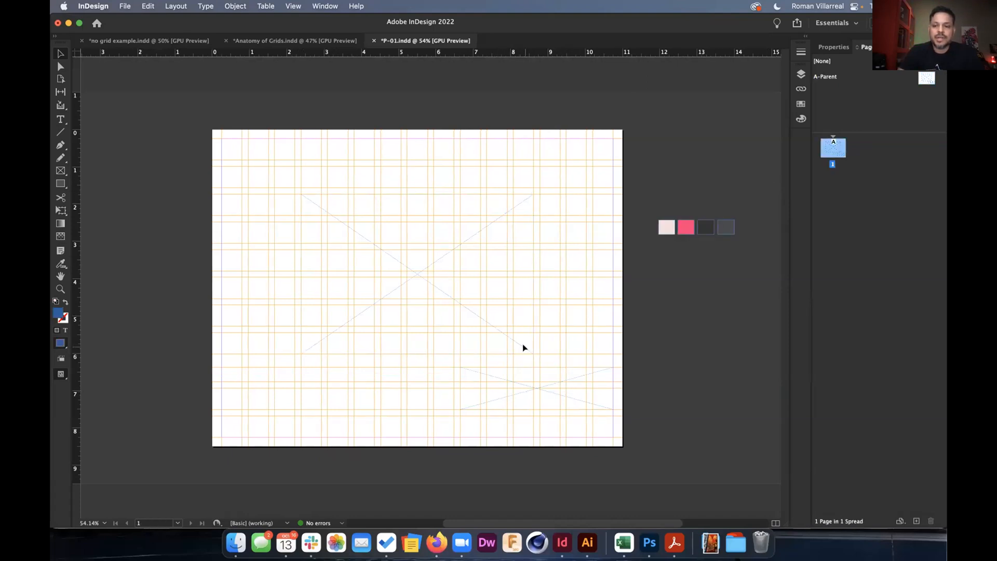
Add new pages and drag pages 2 and 3 beside page 1 into one spread.
left_click(915, 520)
left_click(916, 521)
left_click(916, 520)
left_click(915, 521)
left_click_drag(834, 181, 871, 151)
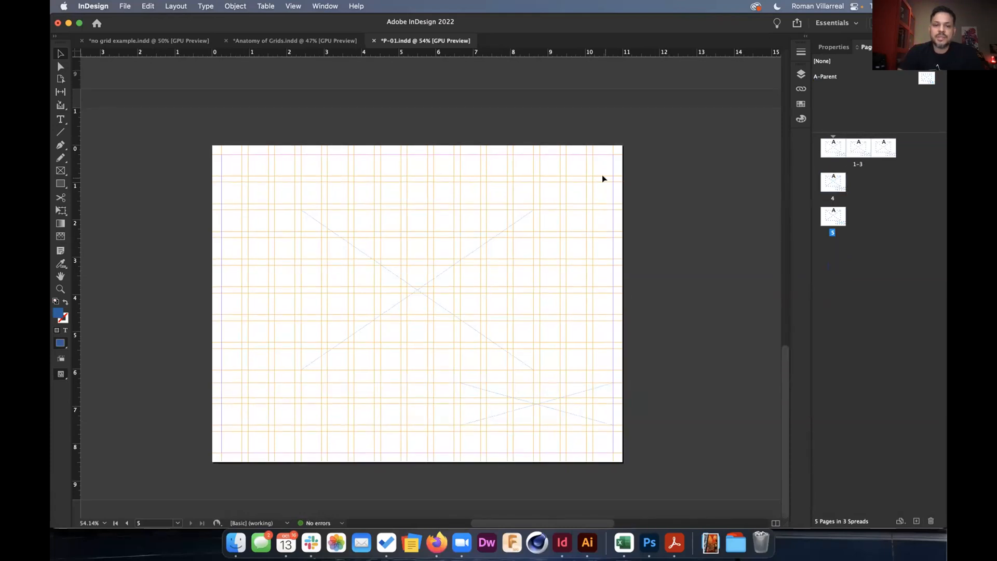
scroll(602, 175, "down", 3)
scroll(603, 175, "up", 8)
scroll(602, 175, "down", 2)
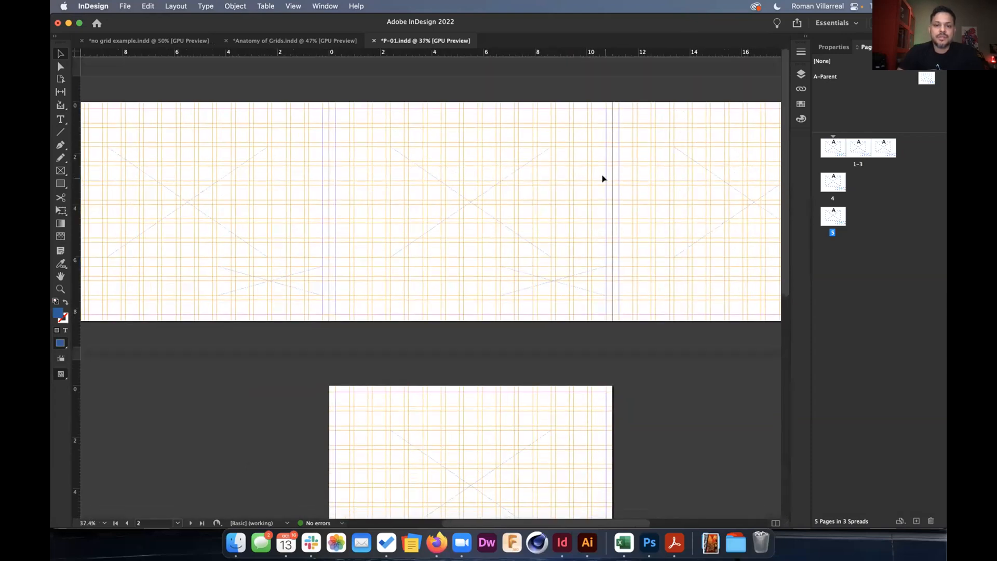
Adjust page 3's position in the spread with the Page tool.
left_click(60, 79)
left_click(261, 136)
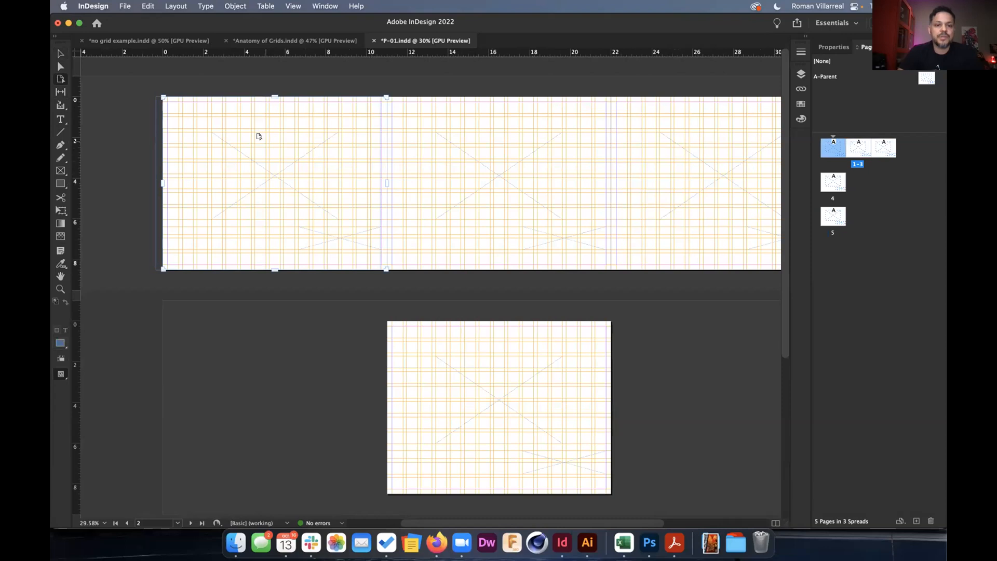
left_click(650, 151)
left_click_drag(660, 153, 665, 153)
Override the parent's large and small X placeholder frames onto page 1.
key("v")
scroll(352, 205, "up", 3)
scroll(353, 205, "up", 4)
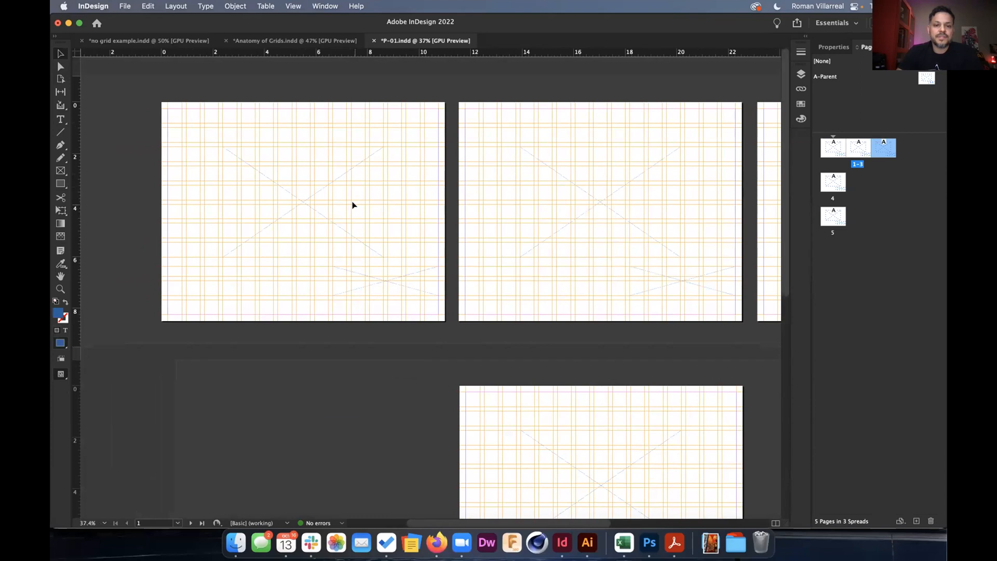
scroll(353, 205, "down", 1)
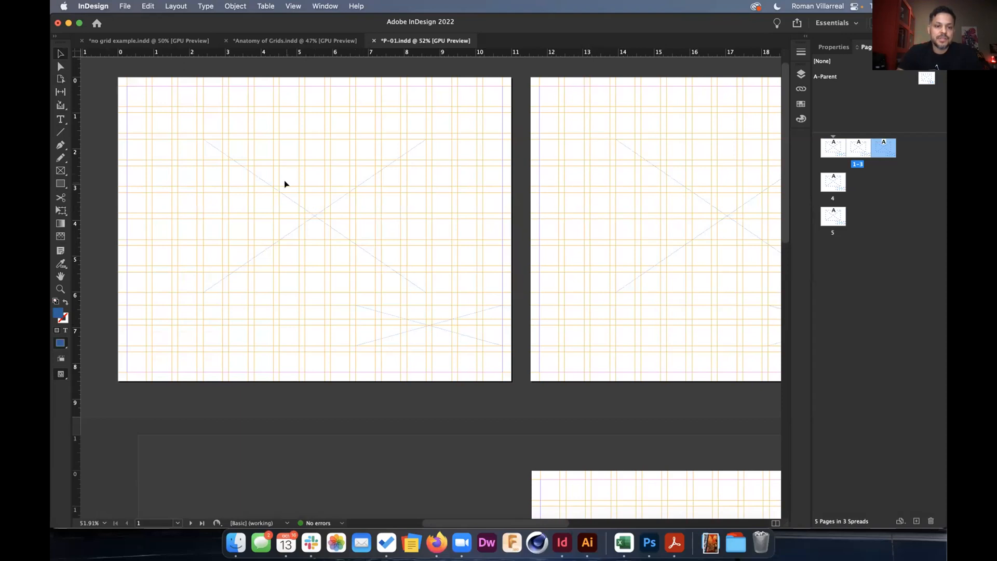
left_click(340, 227, "shift+super")
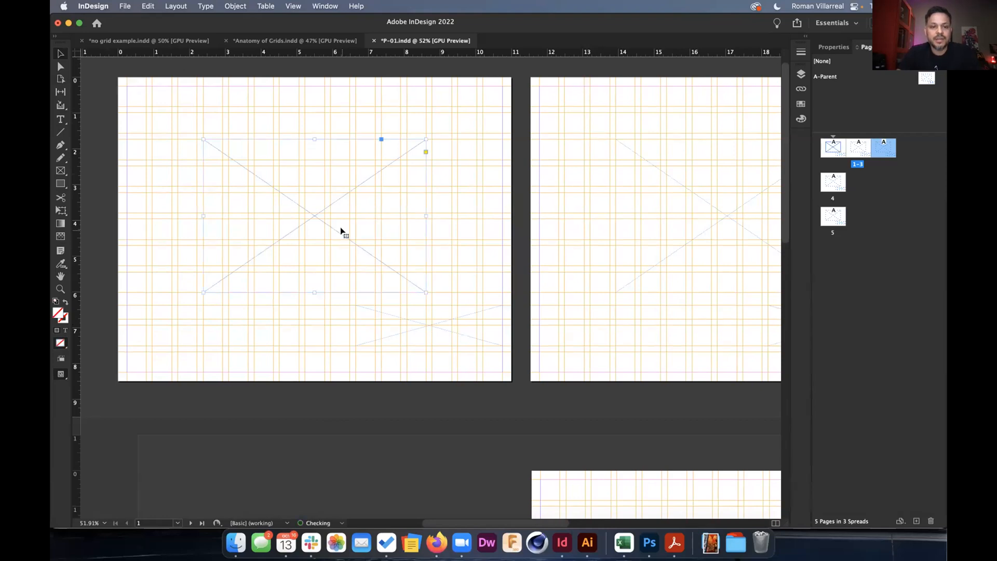
left_click(420, 327)
left_click(430, 332, "shift+super")
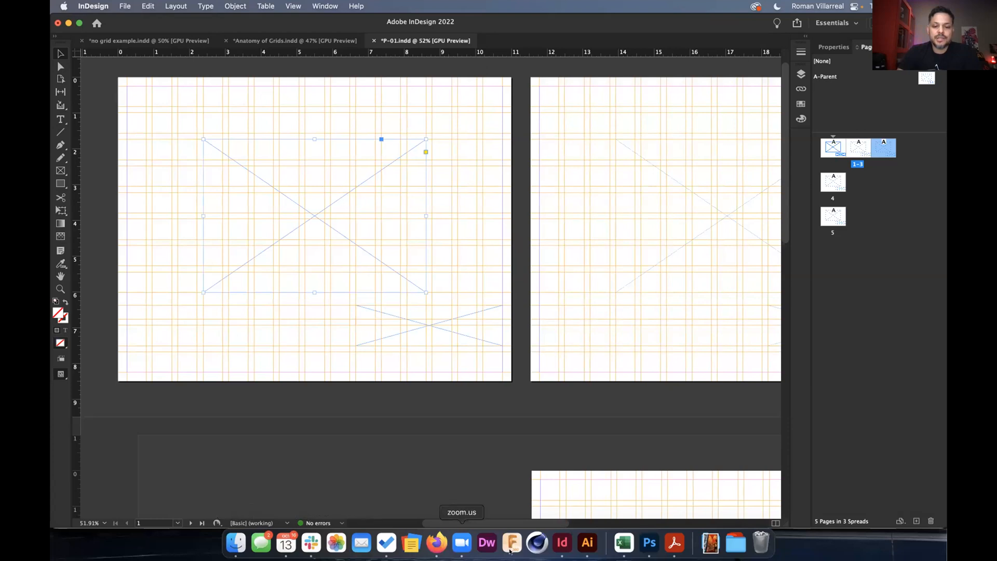
In ht_icons.ai, inspect the check, delivery person, shopping bag, house badge, shield and clock icons.
left_click(587, 543)
scroll(529, 405, "down", 1)
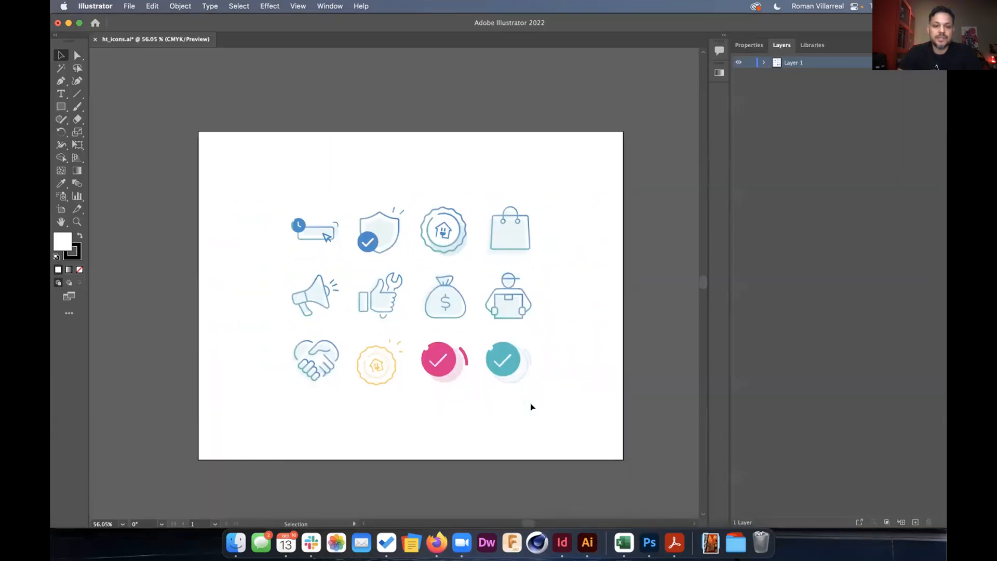
left_click(500, 358)
left_click(511, 297)
left_click(511, 235)
left_click(440, 231)
left_click(378, 237)
left_click(320, 235)
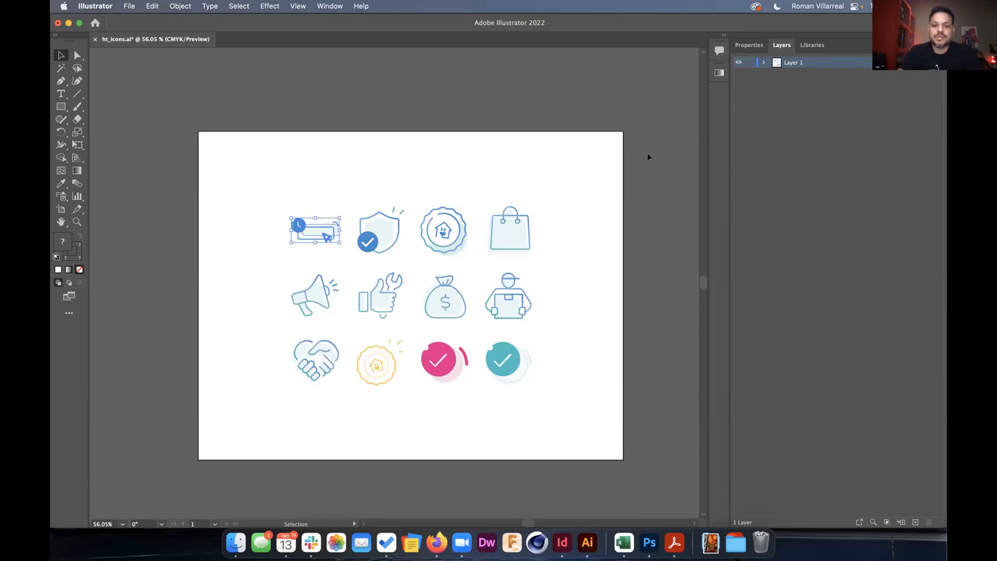
Show the library assets, marquee-select all twelve icons, and return to InDesign.
left_click(812, 44)
left_click_drag(581, 187, 304, 385)
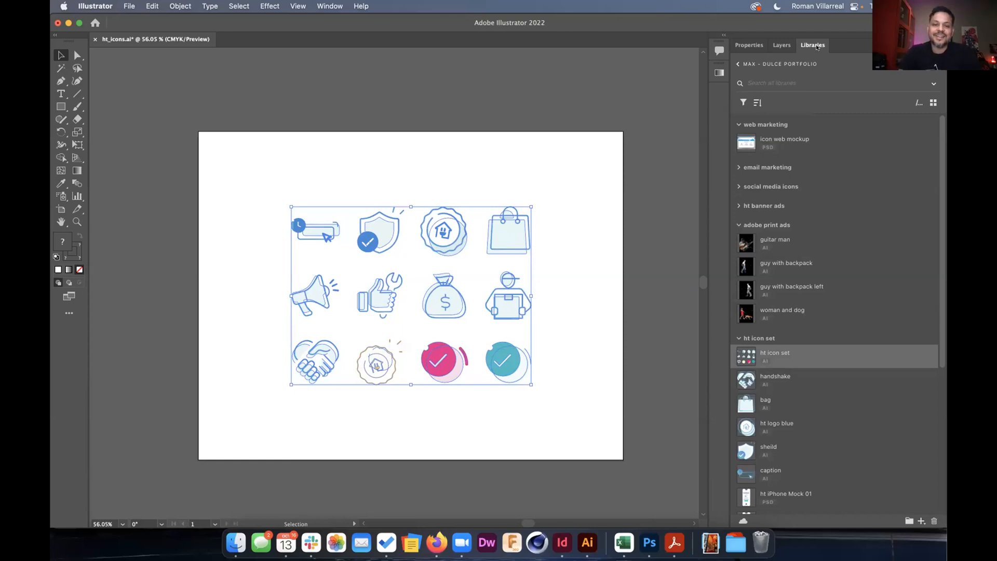
key("super+Tab")
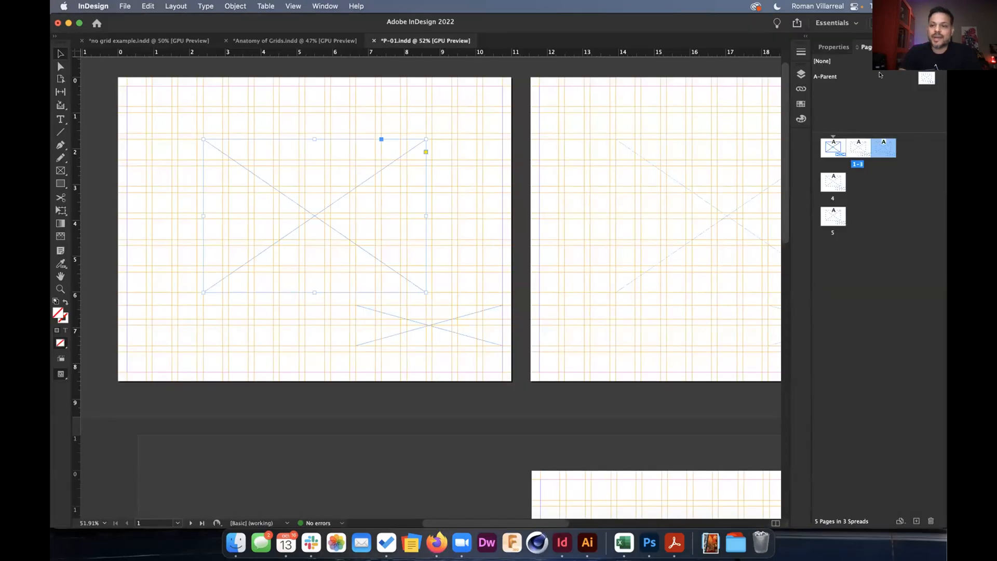
In the portfolio library, collapse the other groups and expand the ht icon set group.
left_click(898, 47)
left_click(821, 166)
left_click(821, 165)
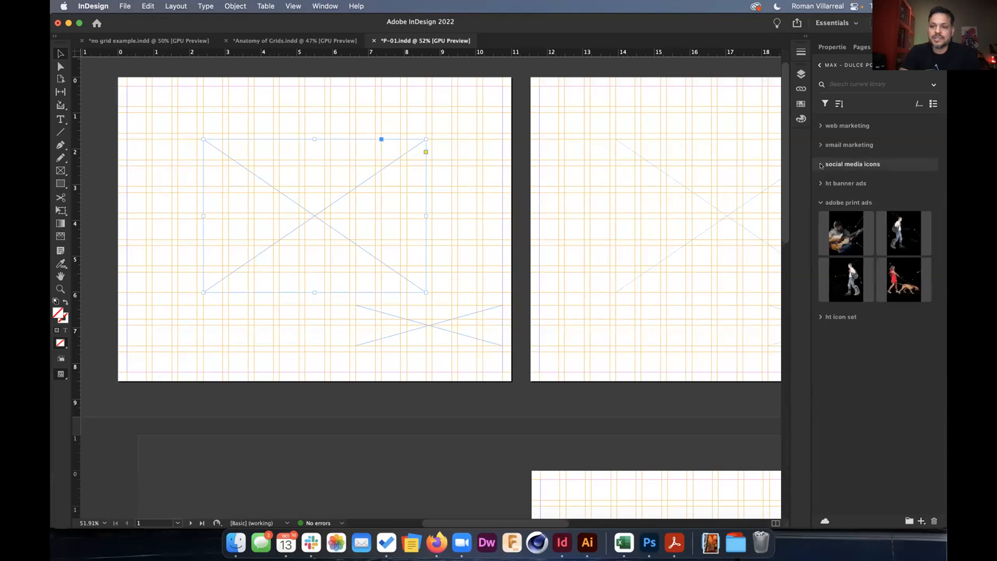
left_click(819, 203)
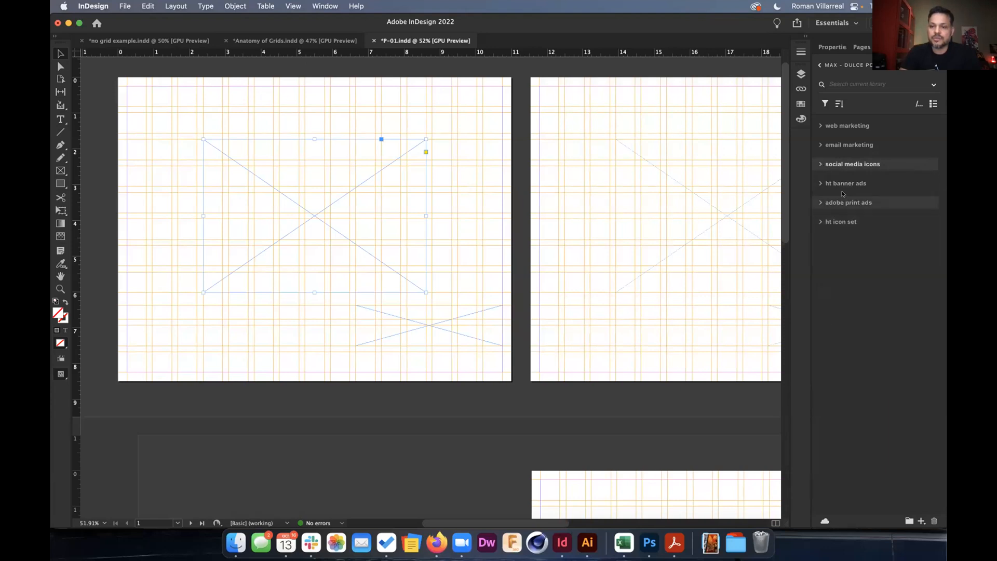
left_click(820, 223)
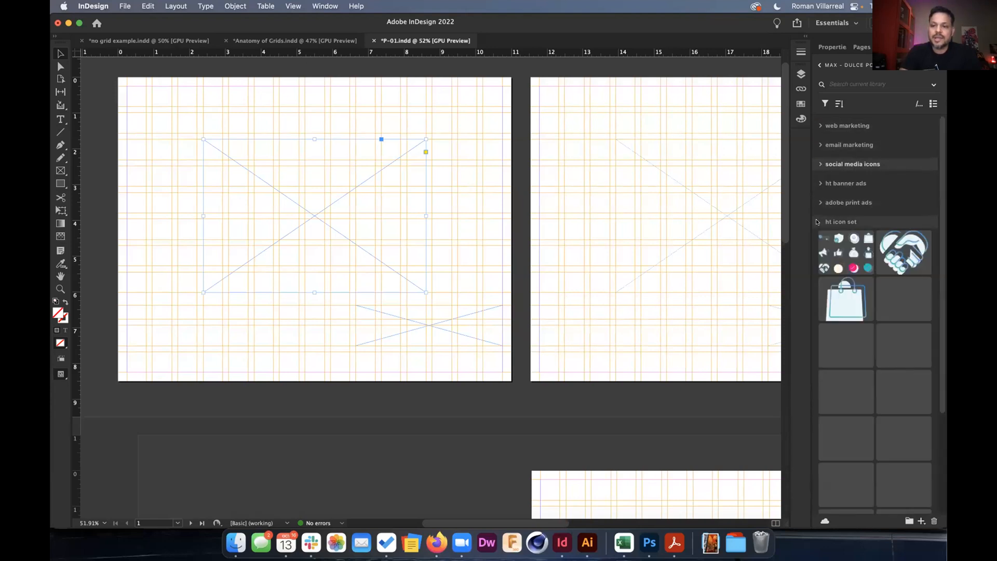
Place the ht icon set at page 1's upper left and fit the artwork to its frame.
left_click_drag(826, 253, 414, 216)
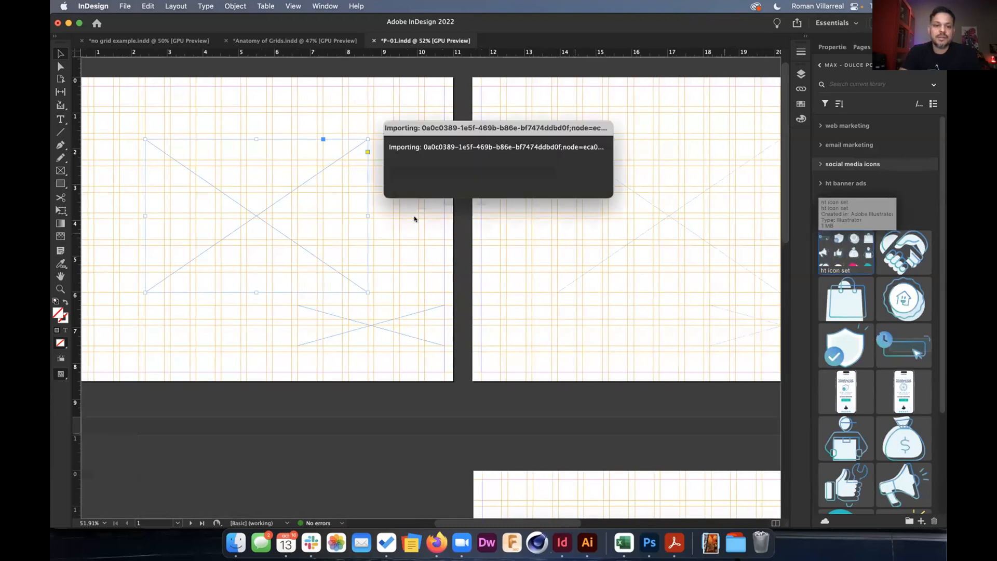
left_click(168, 150)
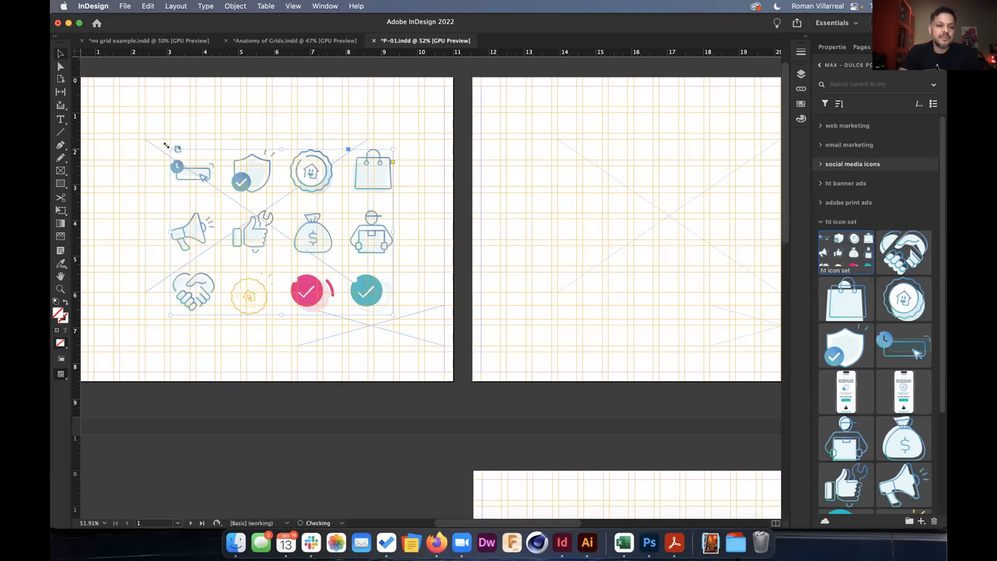
key("super+z")
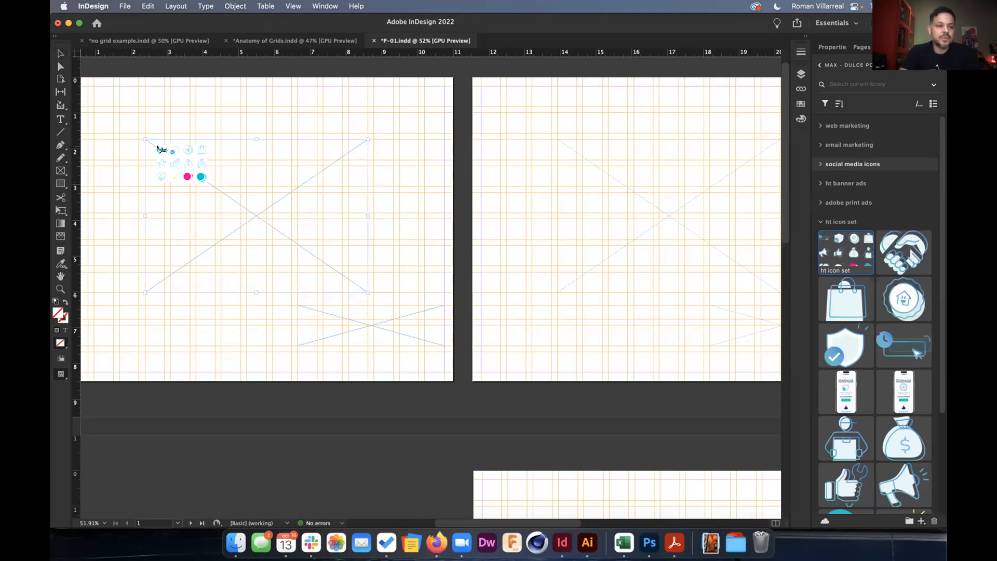
left_click(156, 143)
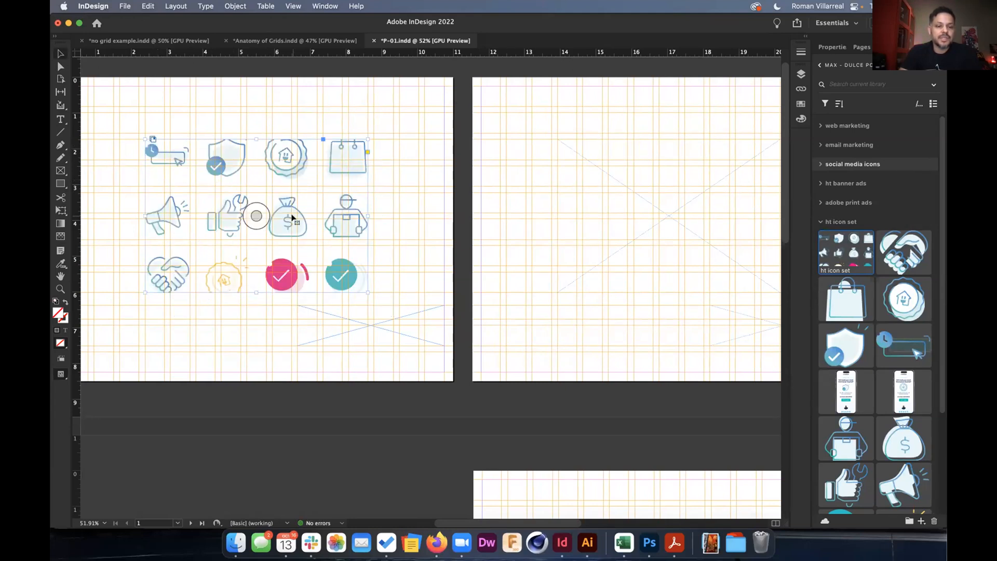
scroll(291, 214, "left", 3)
scroll(290, 214, "up", 2)
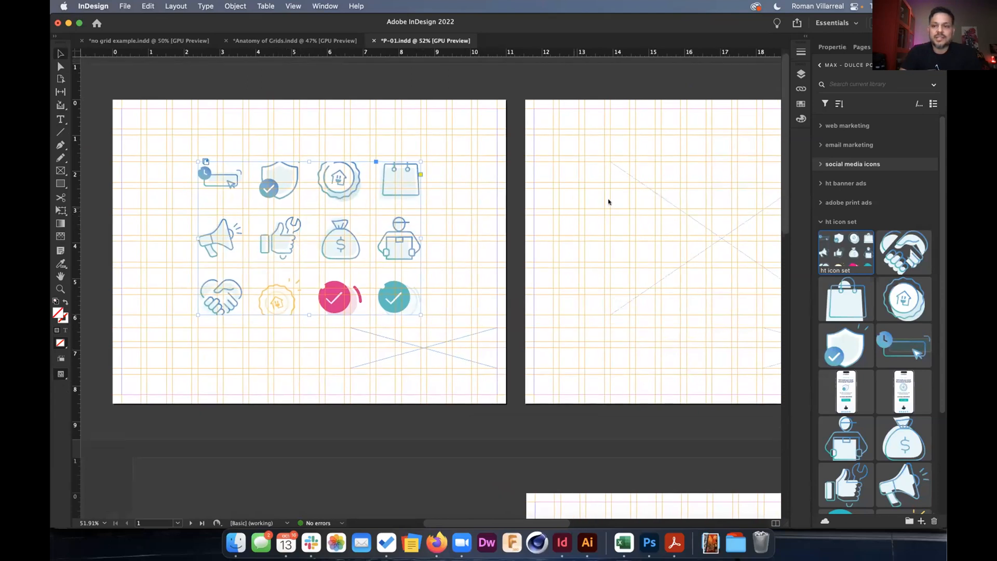
left_click(833, 47)
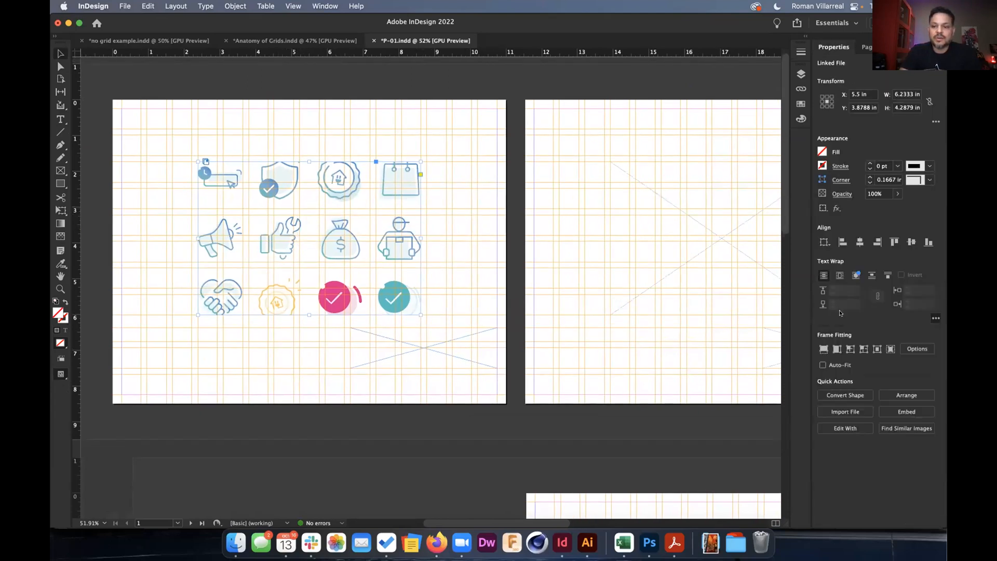
left_click(836, 349)
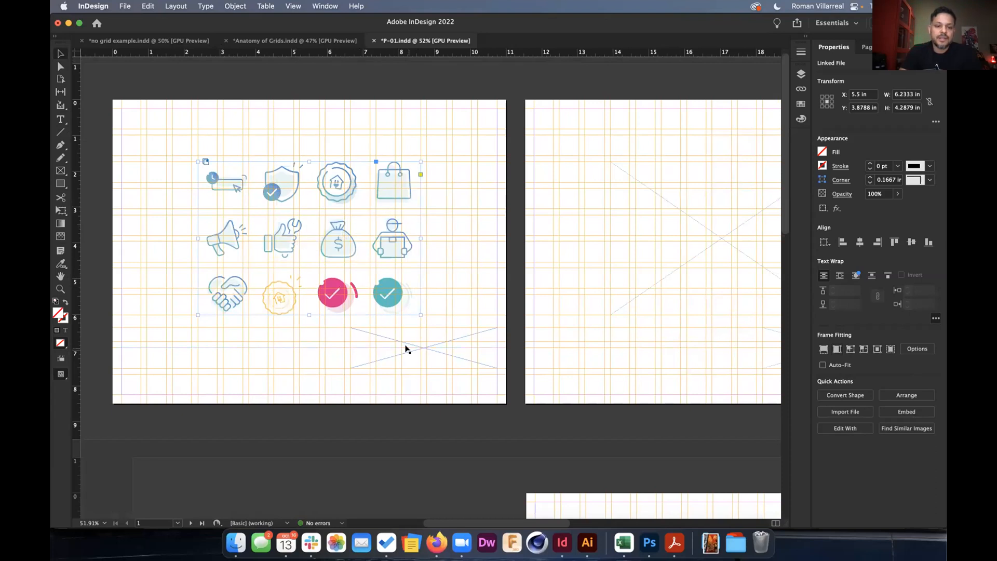
Add an 'Icon Design Set' text frame below the icons, filled with placeholder text.
key("t")
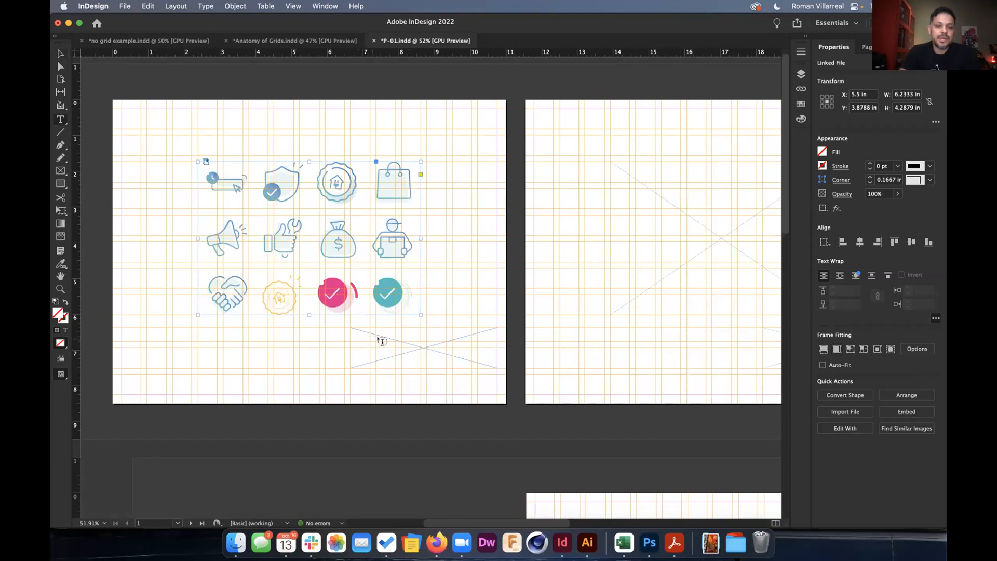
left_click(385, 330)
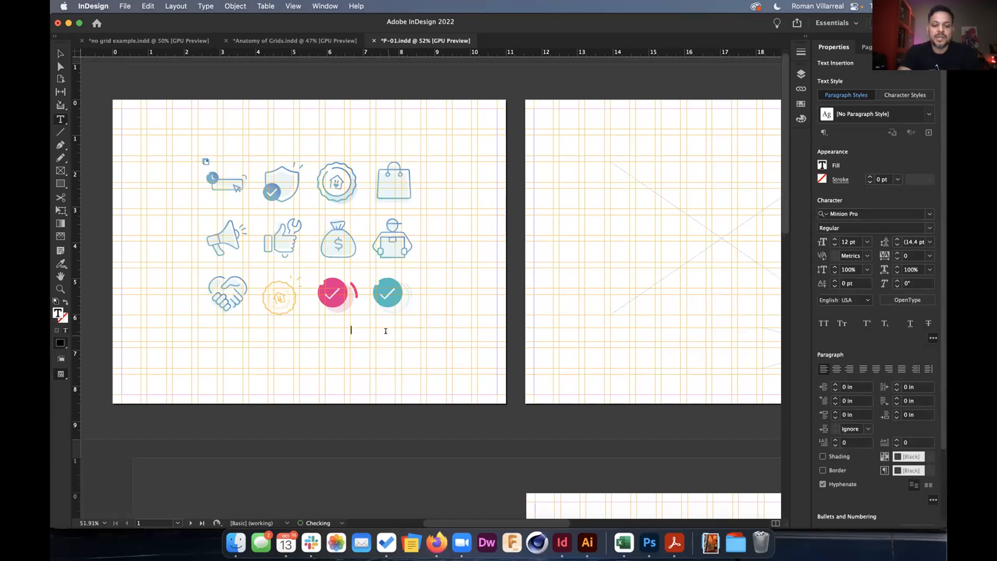
type("Icon Design Set")
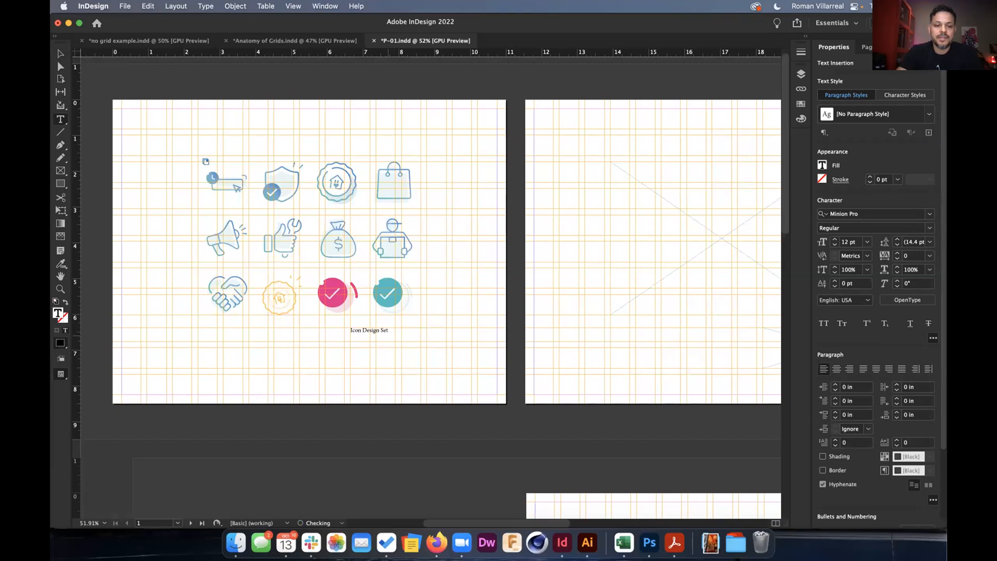
left_click(205, 5)
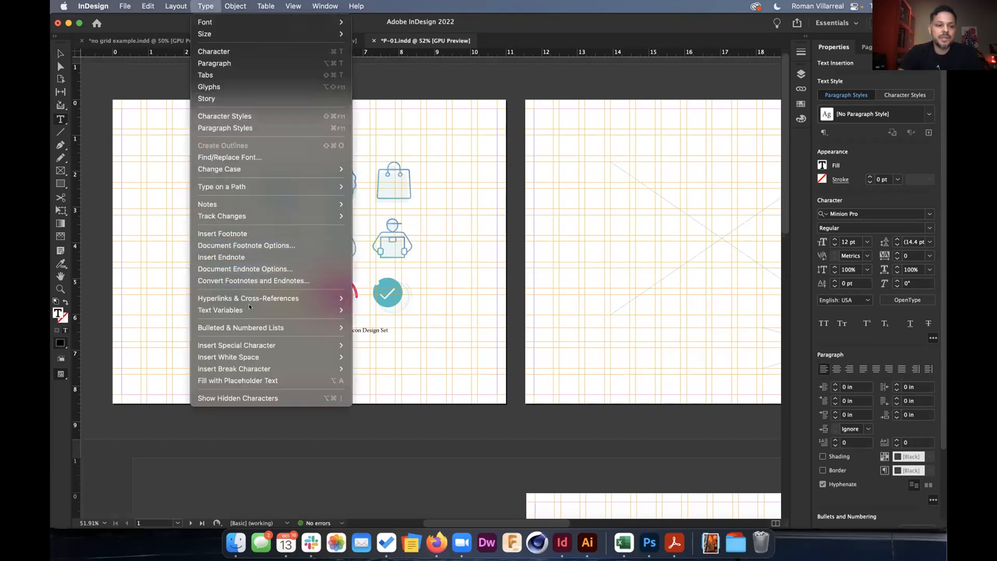
left_click(253, 379)
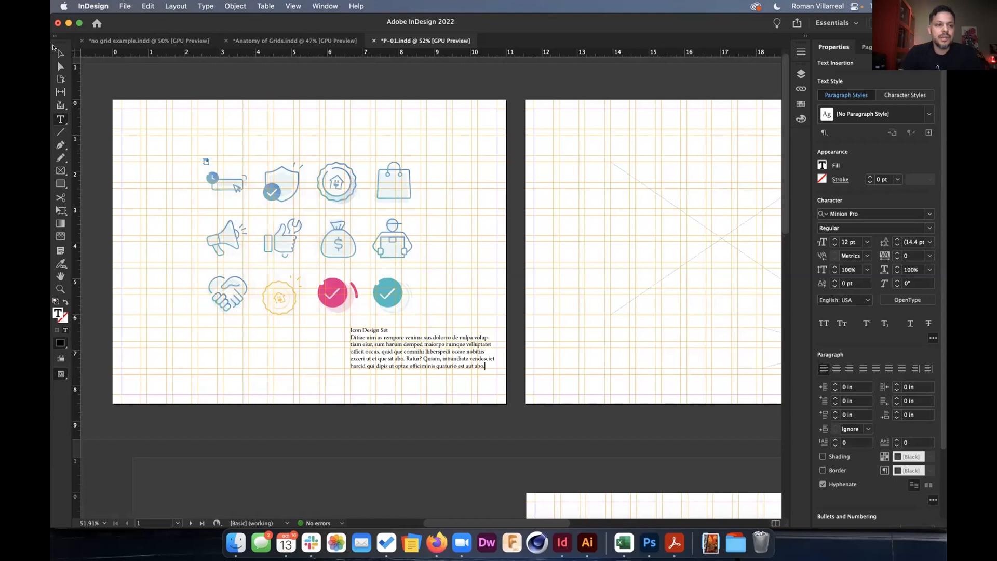
key("Escape")
scroll(418, 287, "right", 5)
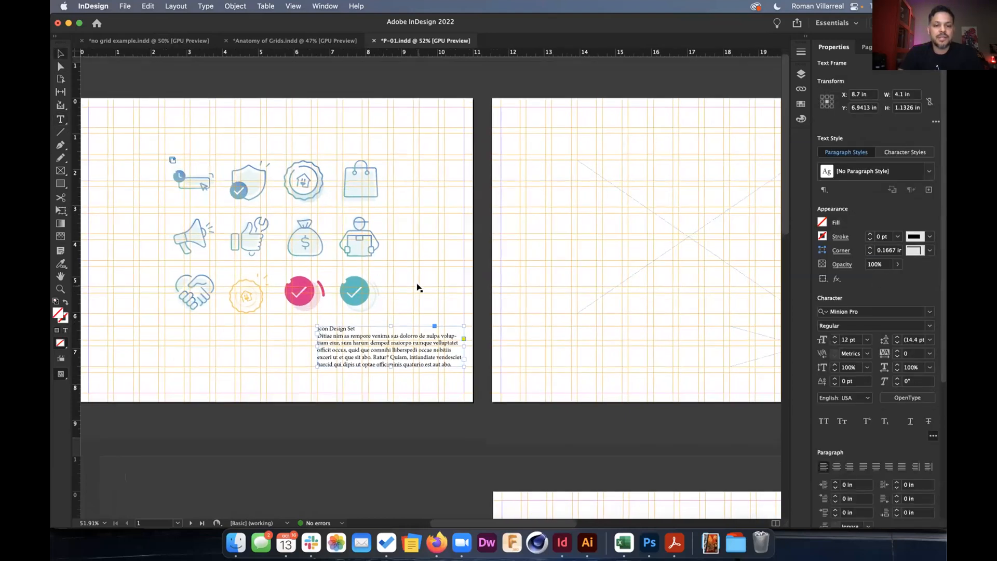
scroll(419, 287, "down", 2)
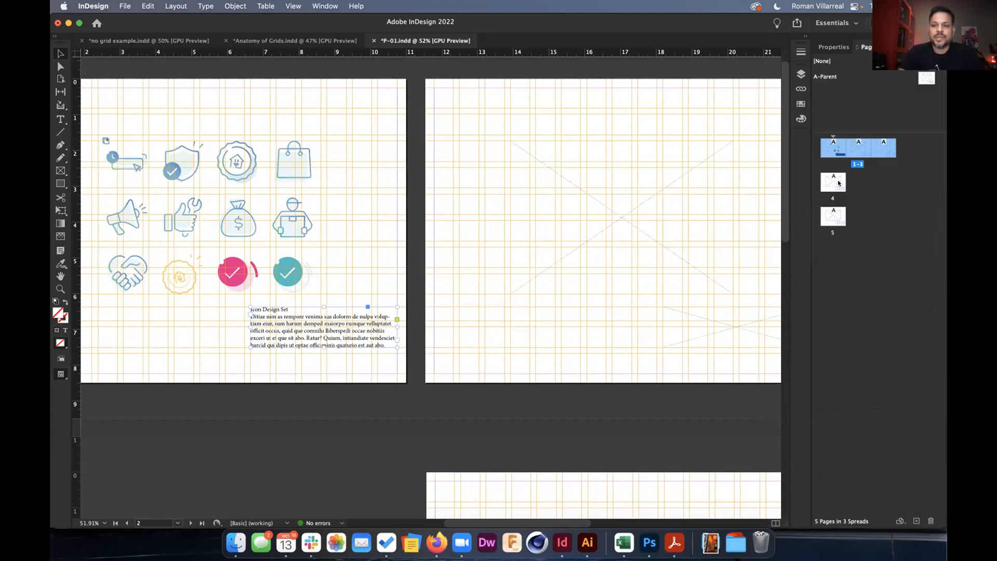
Insert new pages after page 4 and move page 5 beside page 4 into one spread.
left_click(839, 183)
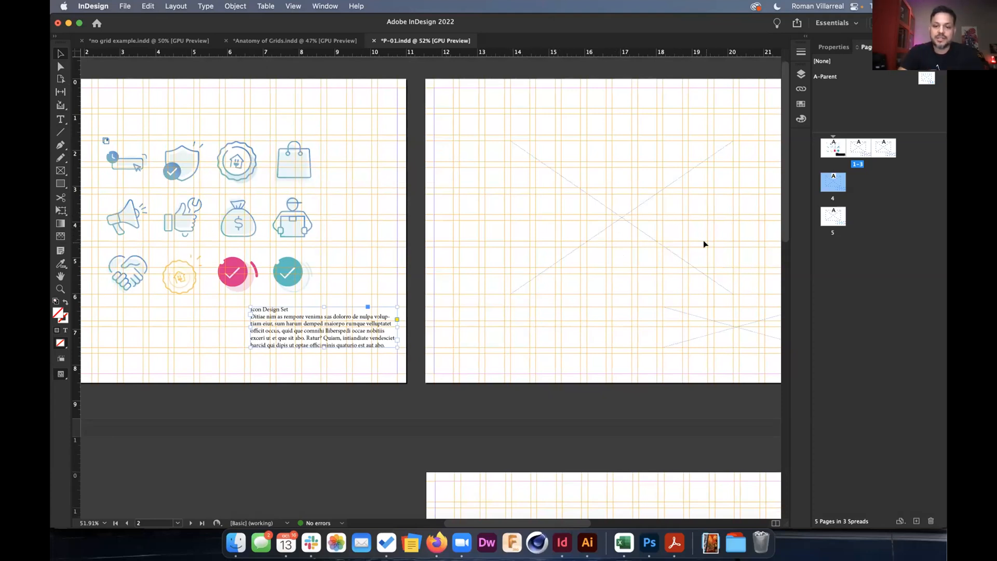
double_click(914, 521)
left_click_drag(838, 188, 875, 183)
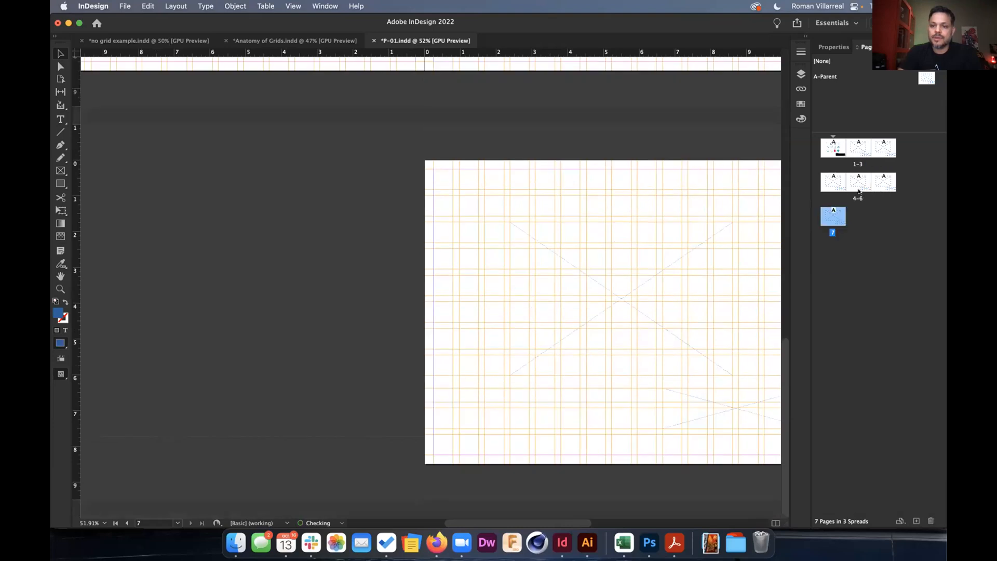
scroll(693, 213, "up", 8)
scroll(694, 212, "down", 4)
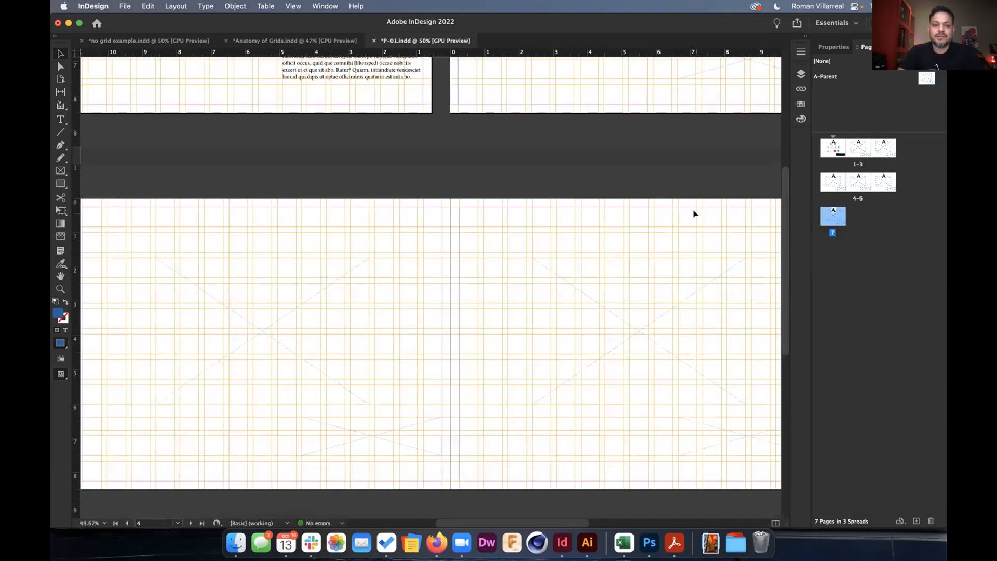
scroll(694, 212, "right", 5)
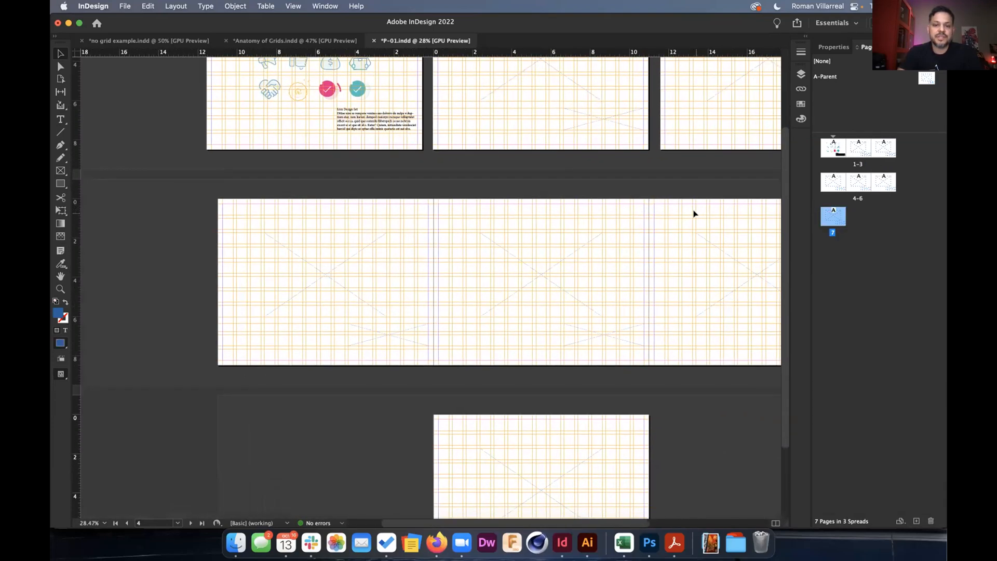
Select pages 4 and 6 with the Page tool, then select page 4's large placeholder frame.
left_click(61, 78)
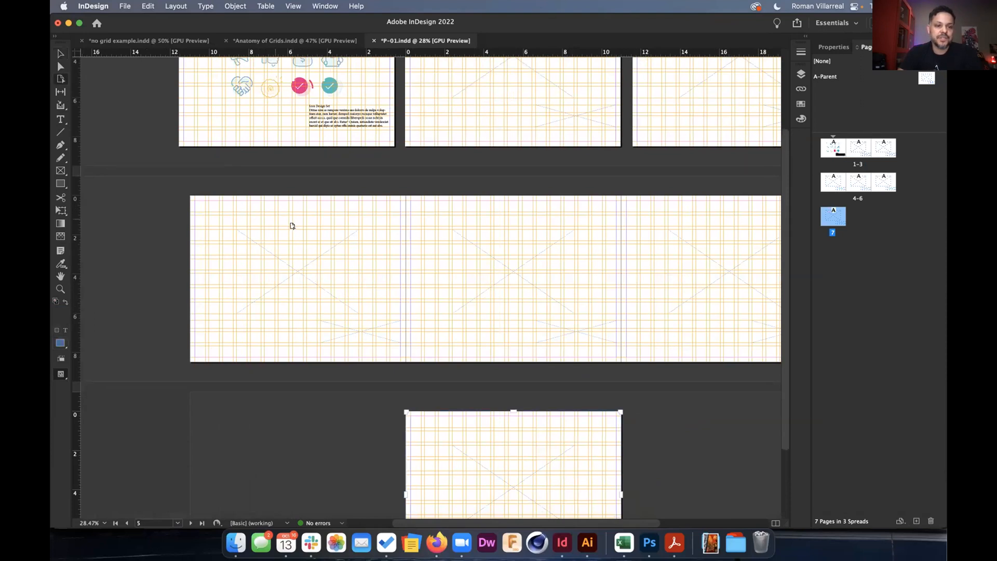
left_click(283, 225)
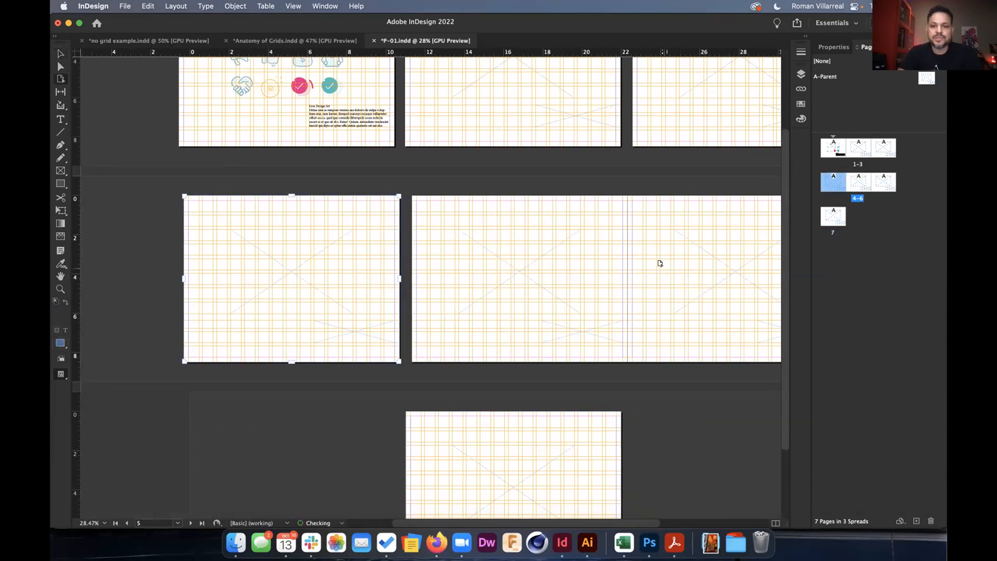
left_click(663, 263)
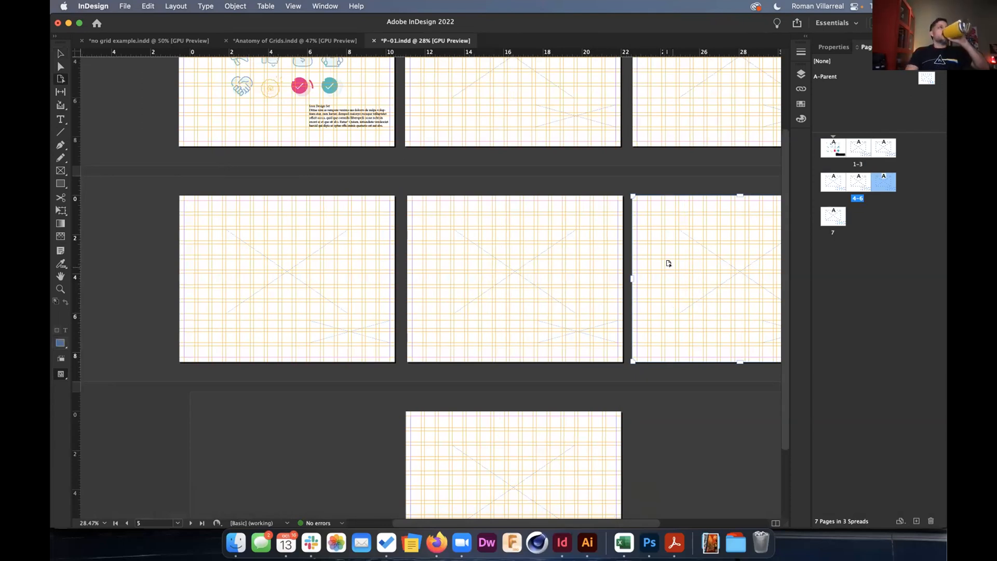
left_click(60, 53)
left_click(286, 232)
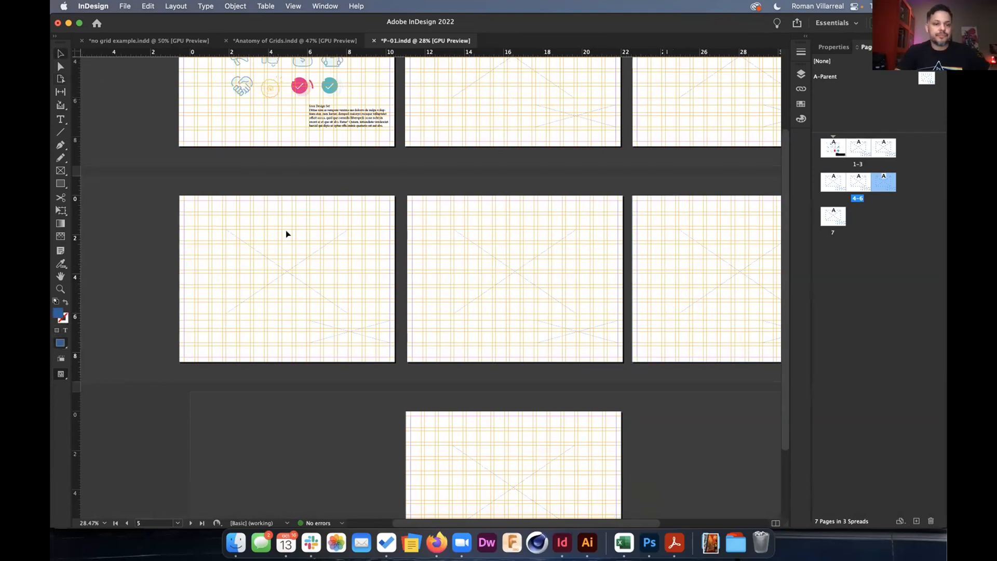
left_click(289, 258)
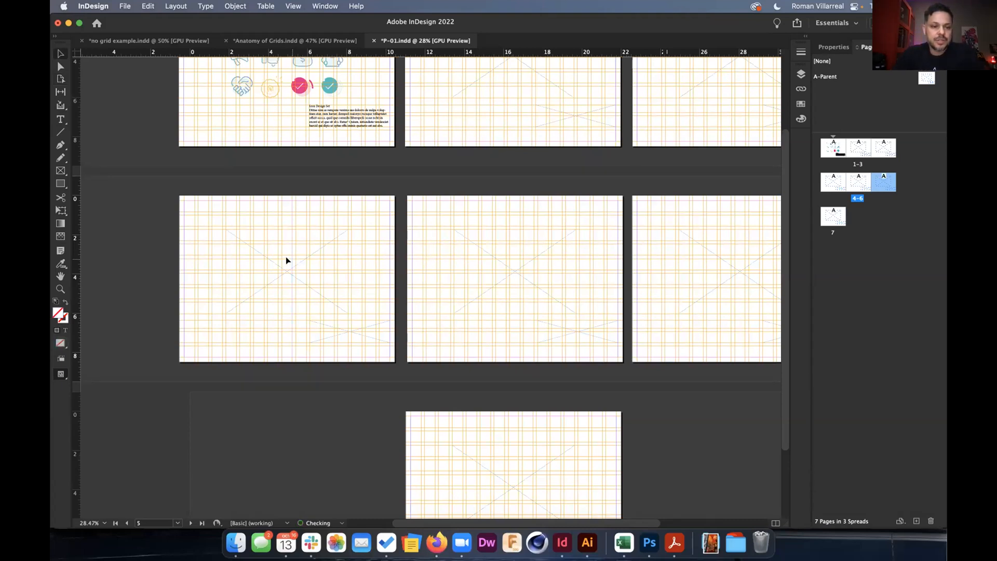
left_click(342, 329, "shift")
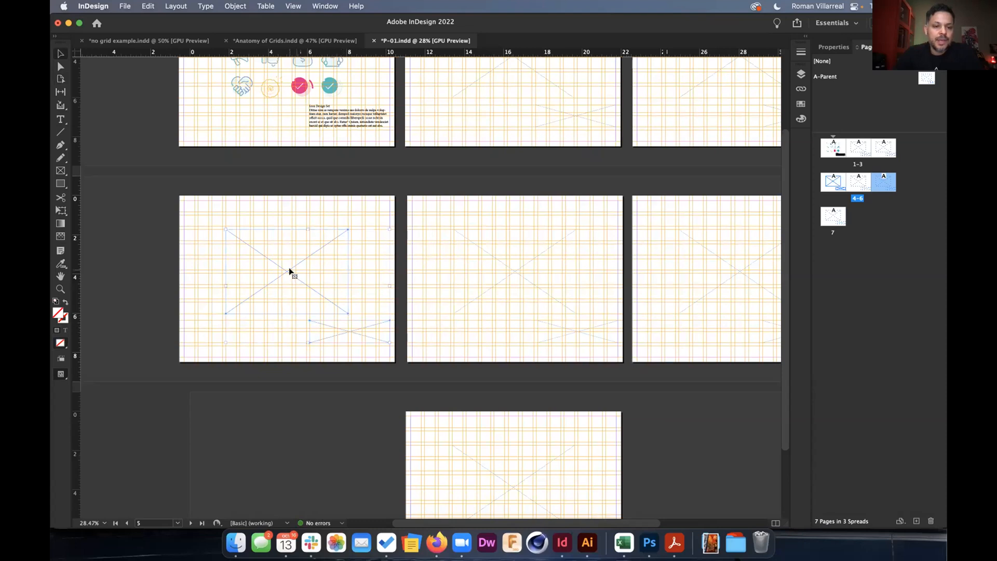
left_click(282, 214)
left_click(286, 279)
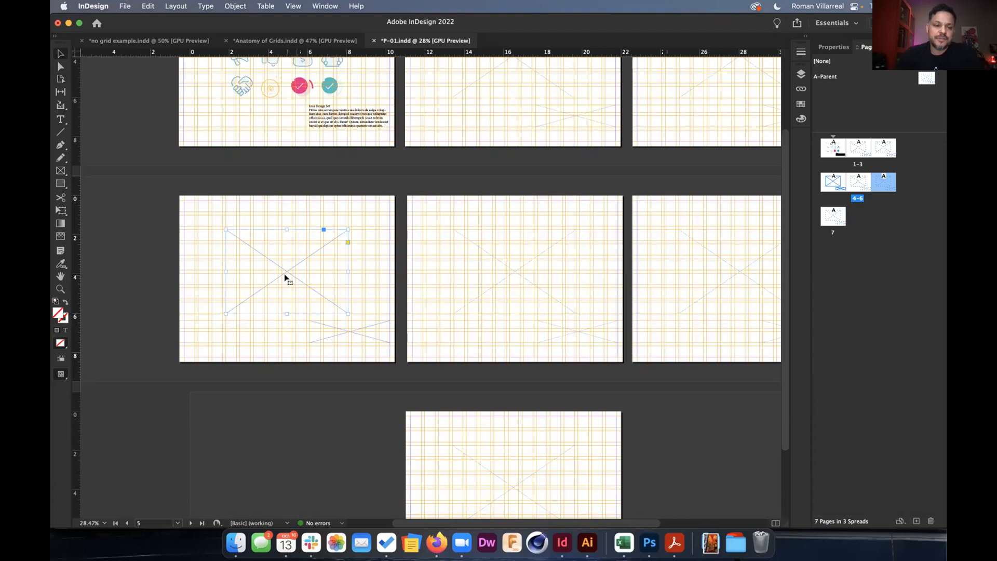
Review the _dulce pdf portfolio folder in Finder, then return to InDesign's File menu.
left_click(235, 542)
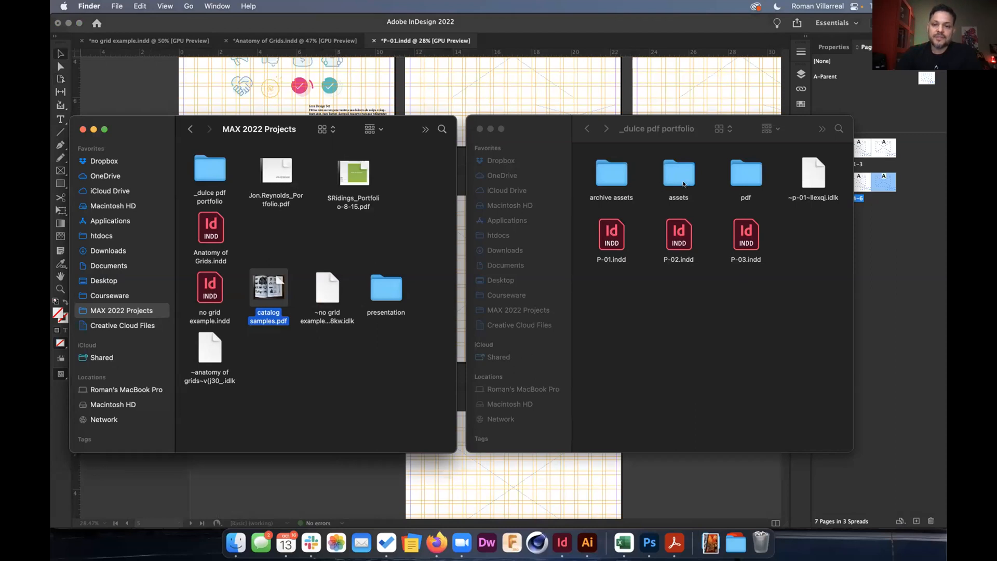
left_click(147, 86)
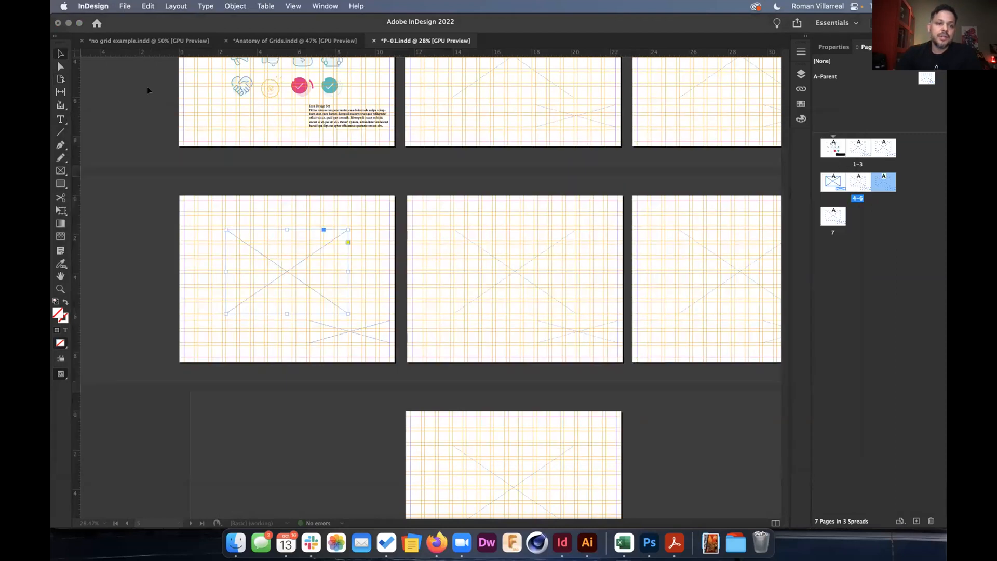
left_click(124, 6)
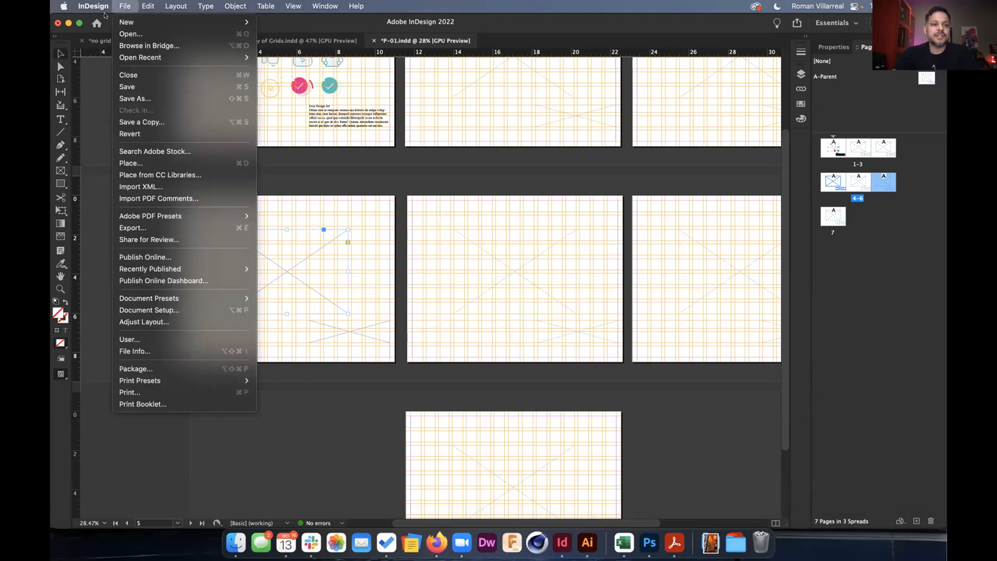
Place Adobe Forbes Magazine Mockup.psd in page 4's frame, enlarge it, and fill the frame proportionally.
left_click(154, 161)
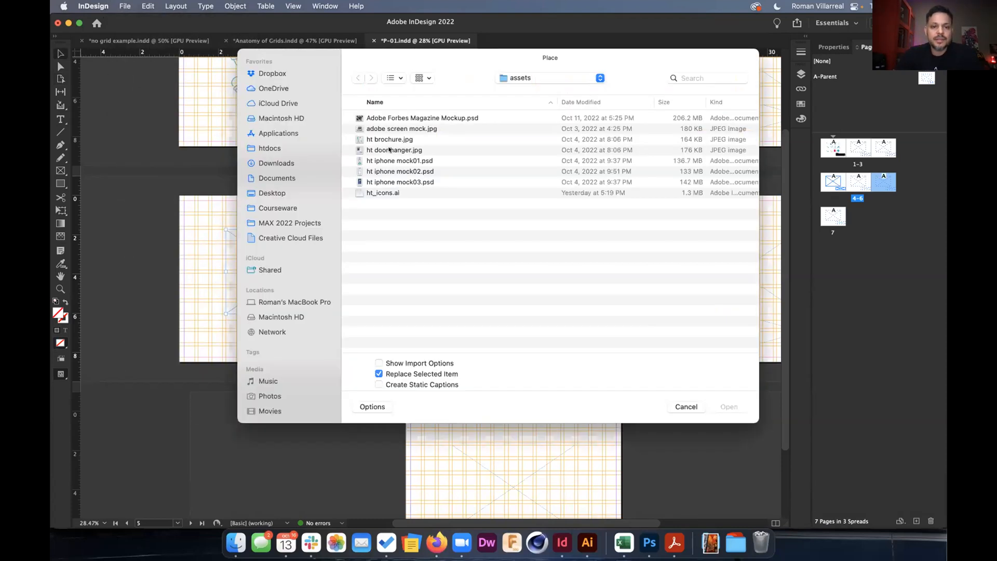
left_click(412, 118)
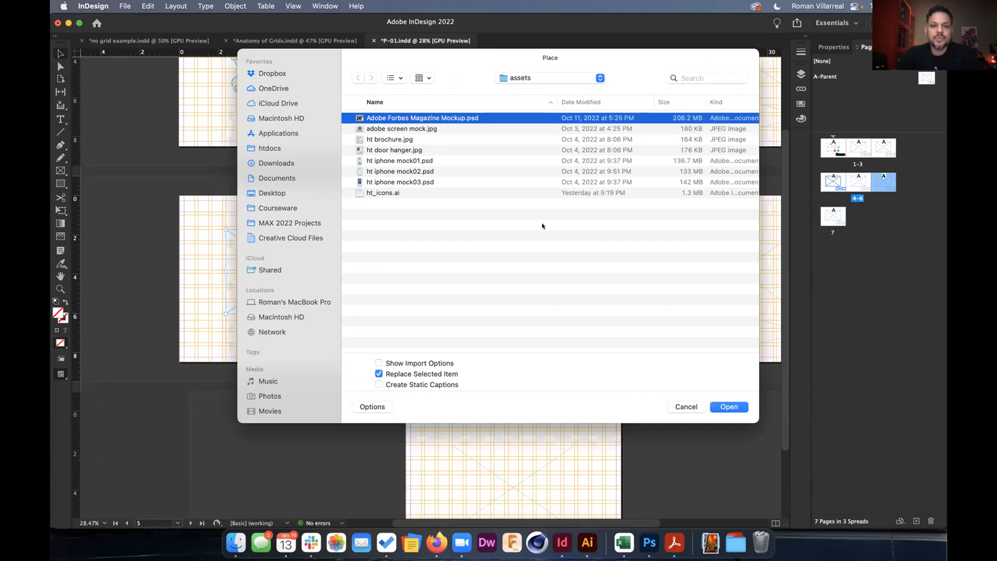
left_click(720, 405)
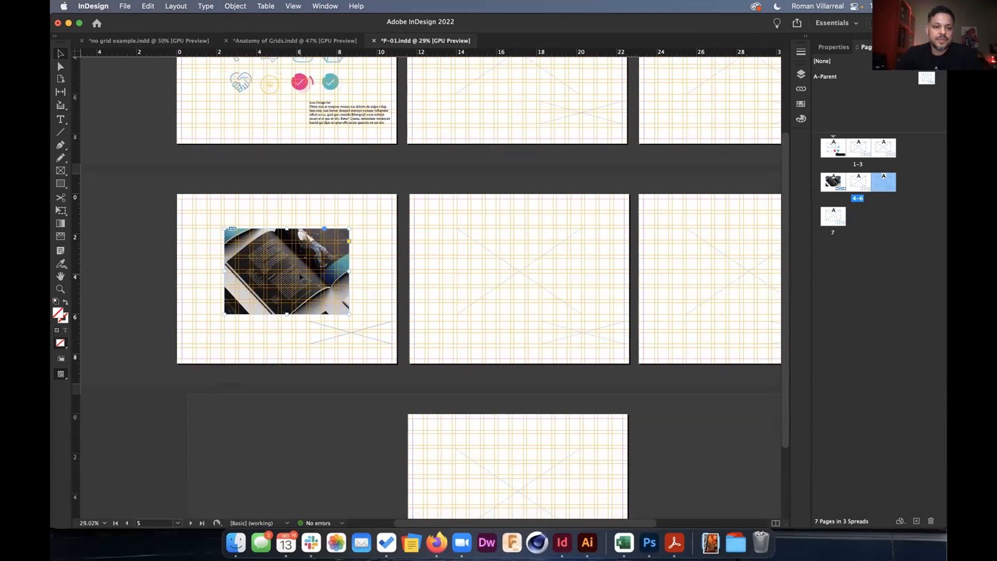
scroll(243, 242, "up", 5)
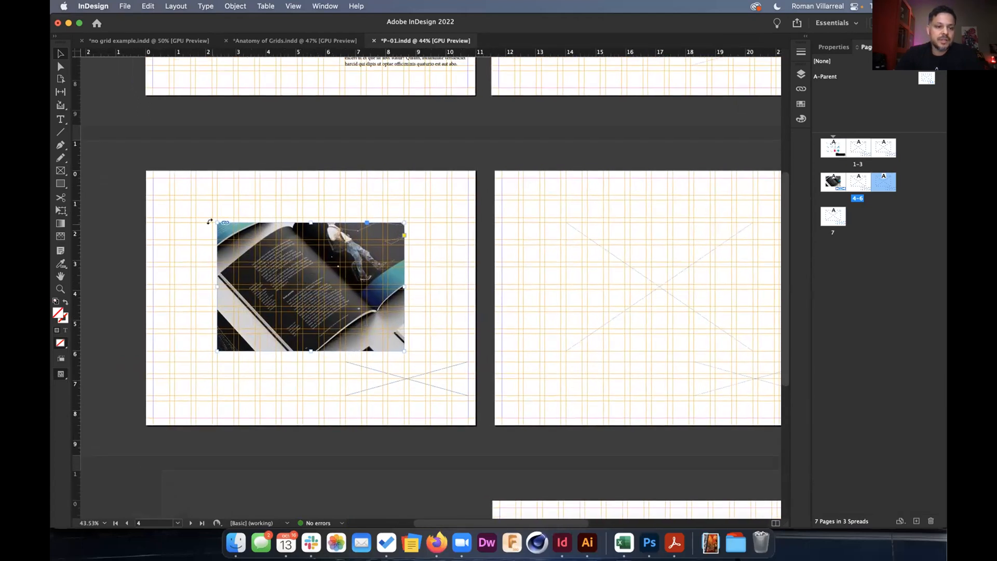
left_click_drag(212, 221, 173, 199)
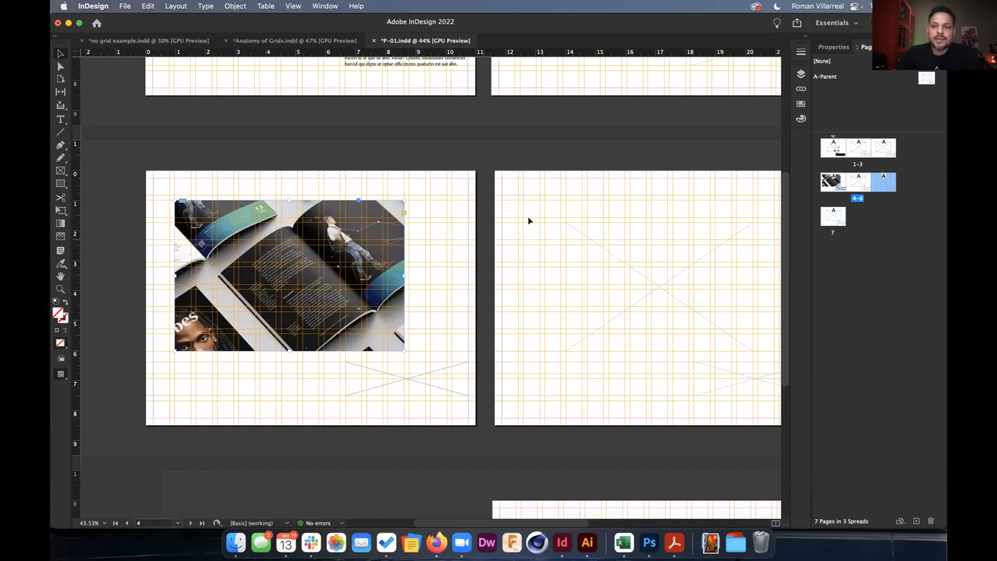
left_click(832, 47)
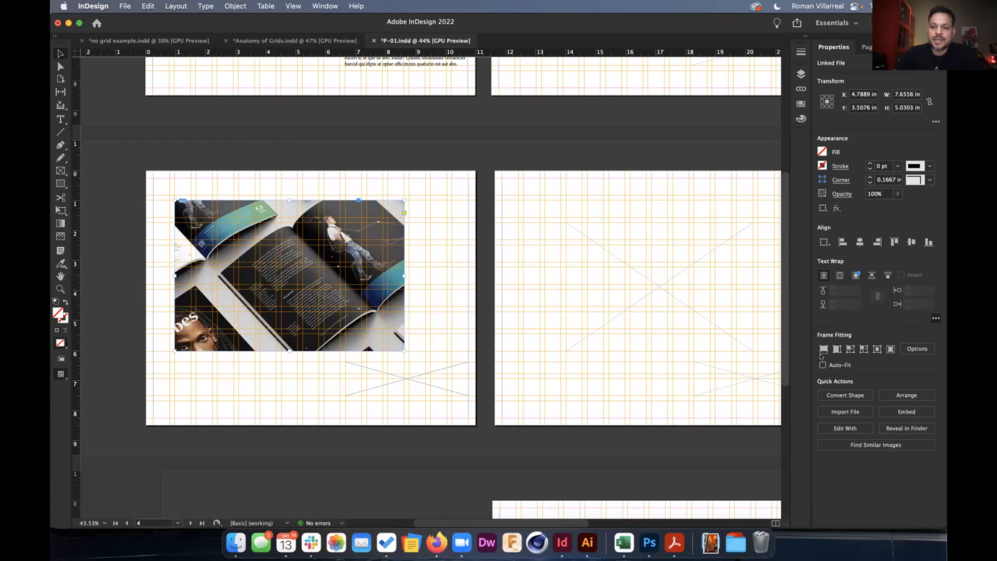
left_click(823, 349)
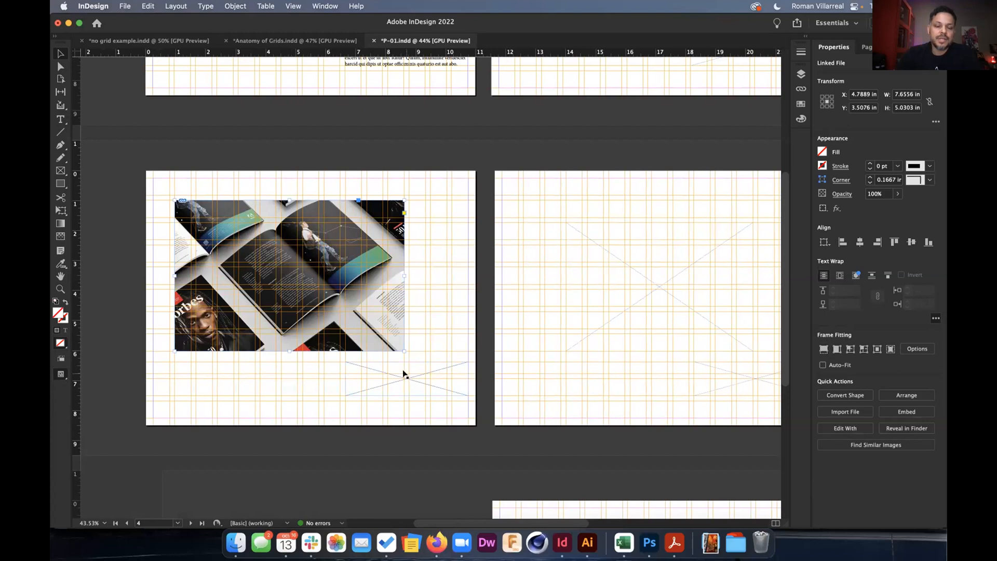
scroll(406, 372, "right", 5)
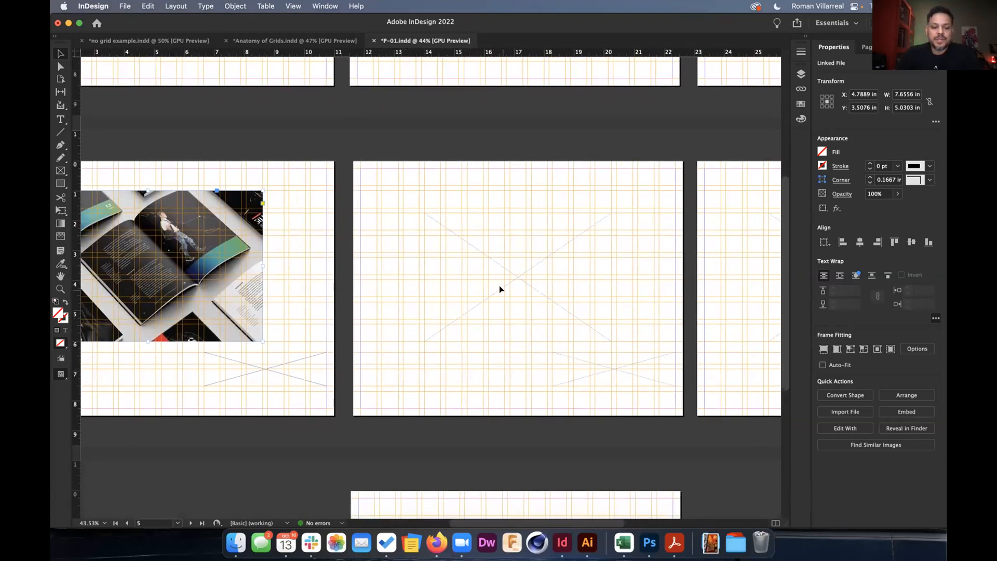
Delete the empty placeholder frame on page 5.
left_click(500, 285, "shift")
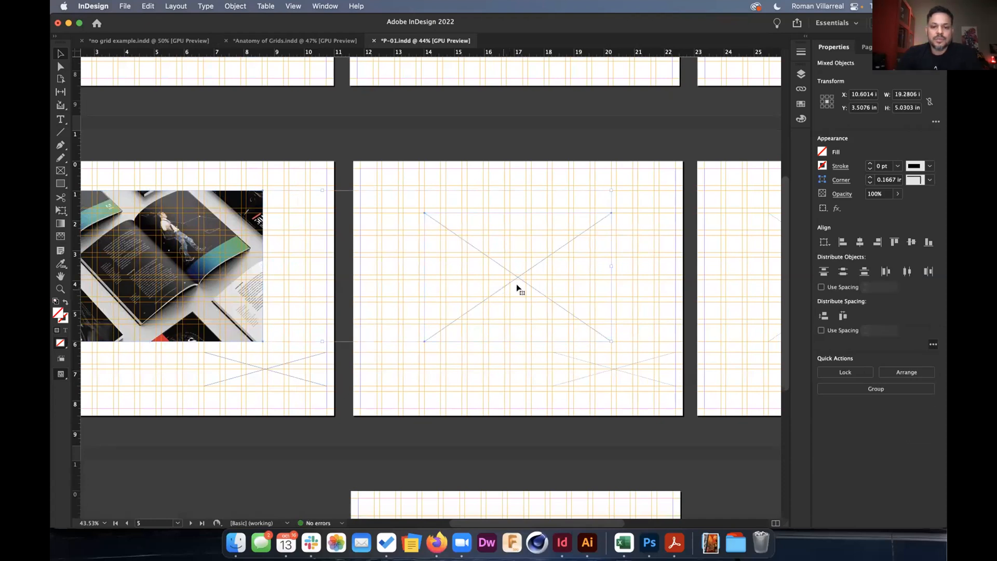
left_click(545, 145)
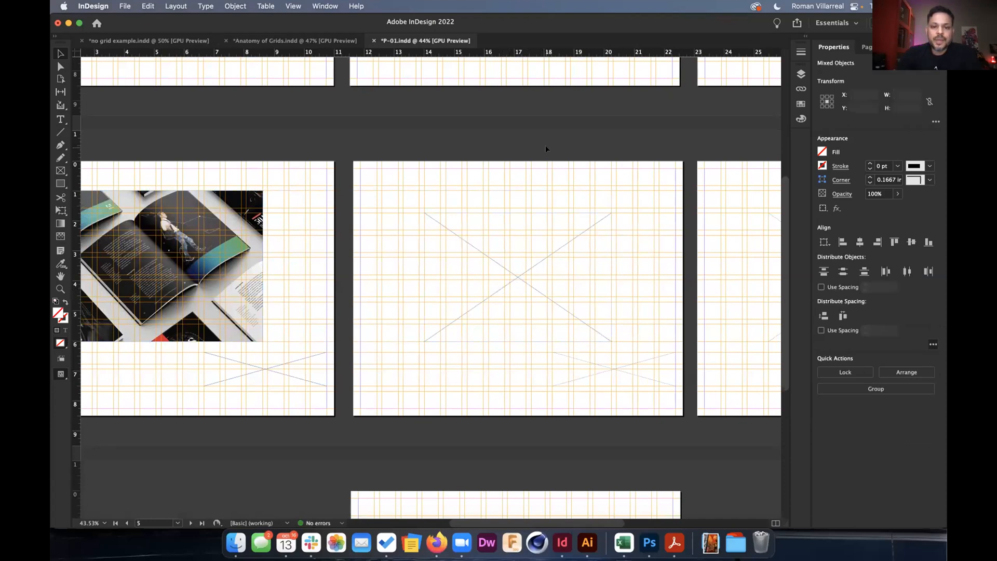
left_click(538, 260)
key("Delete")
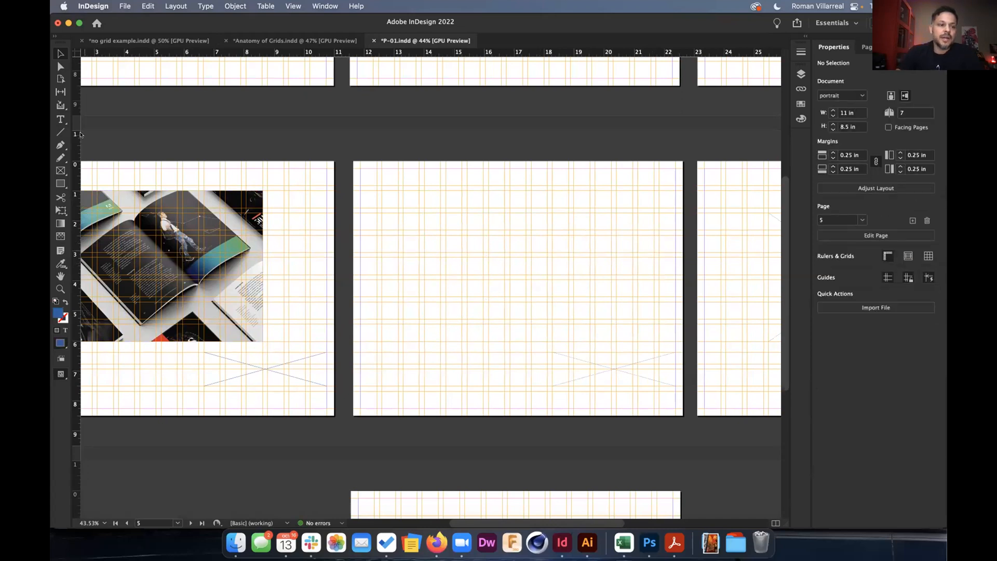
Draw three side-by-side rectangle frames across page 5's upper area.
left_click(59, 171)
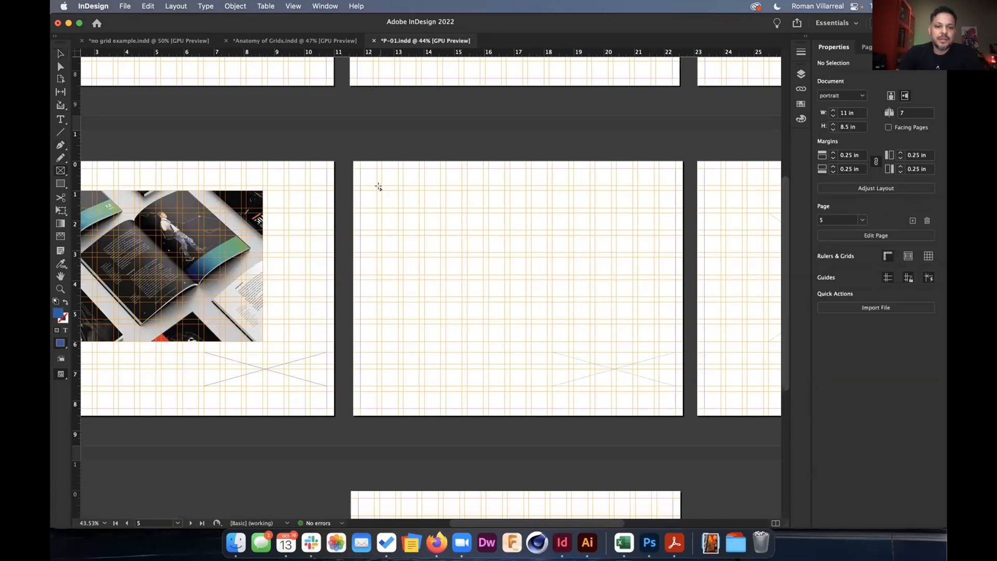
left_click_drag(381, 190, 628, 338)
key("Right")
key("Right")
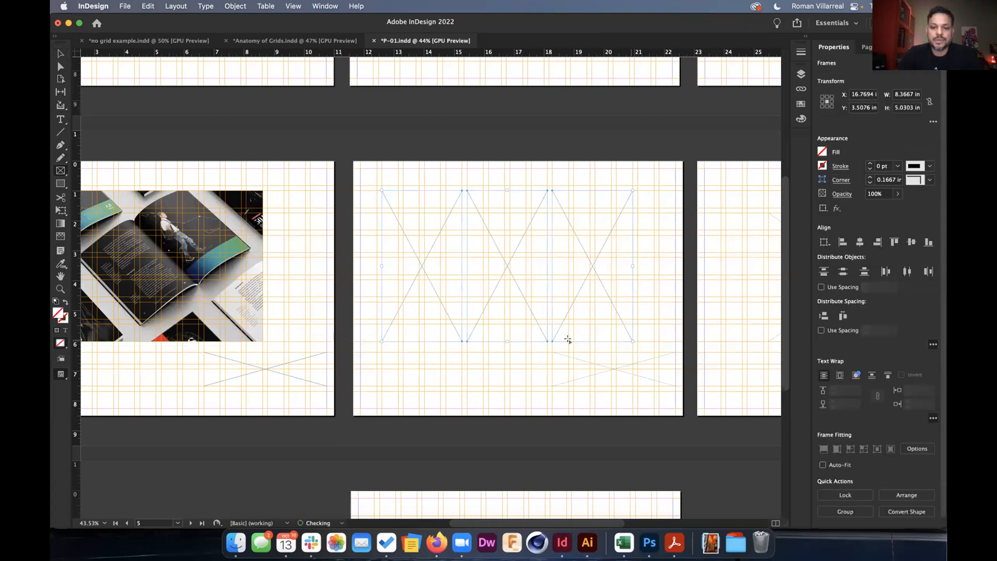
left_click(59, 54)
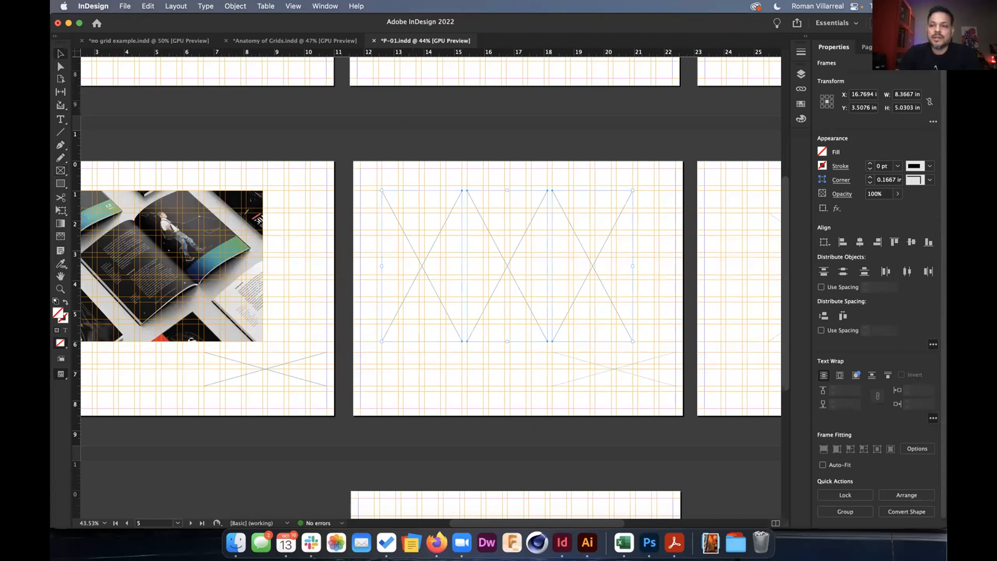
In the library, collapse the ht icon set group and expand adobe print ads.
left_click(866, 48)
left_click(892, 47)
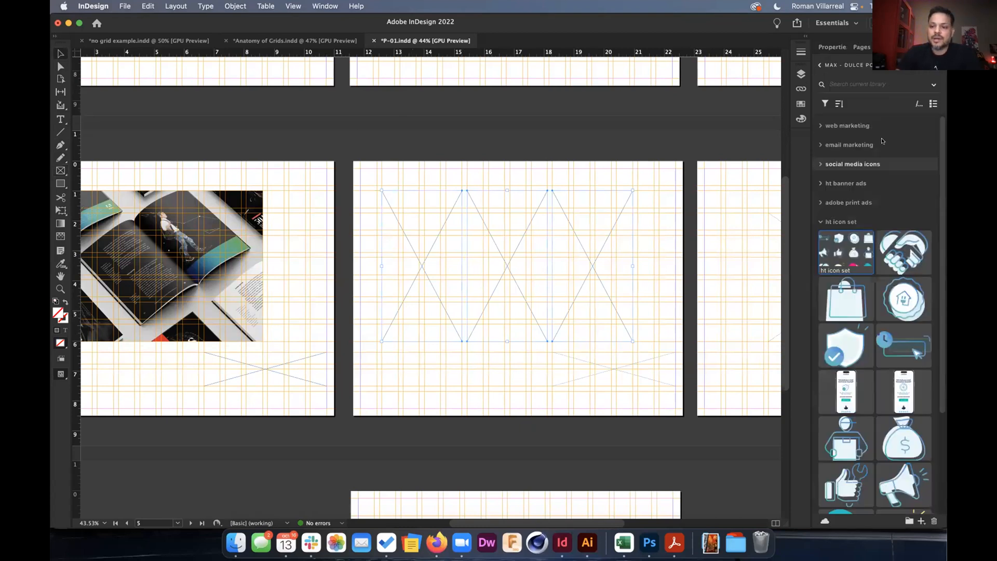
left_click(828, 221)
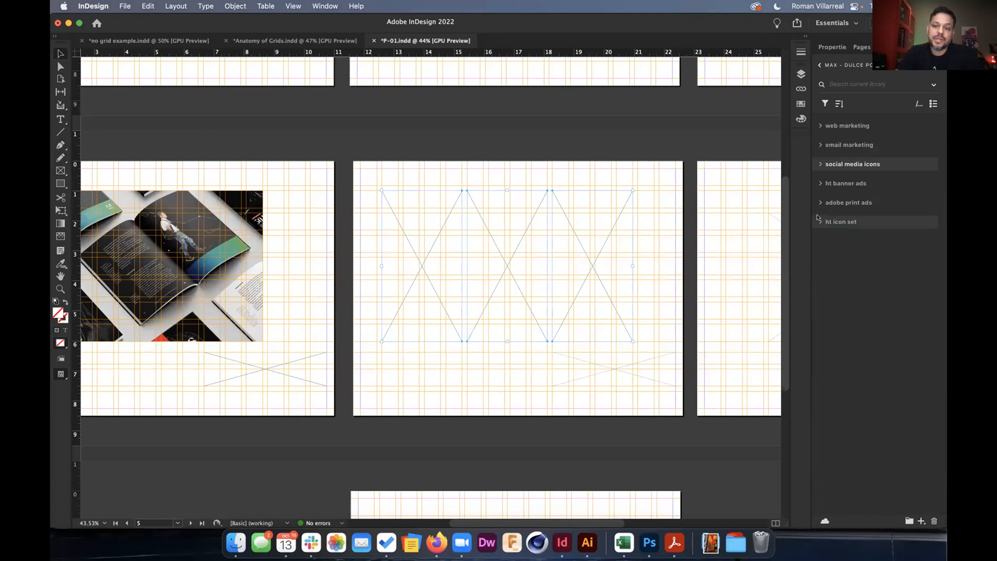
left_click(819, 203)
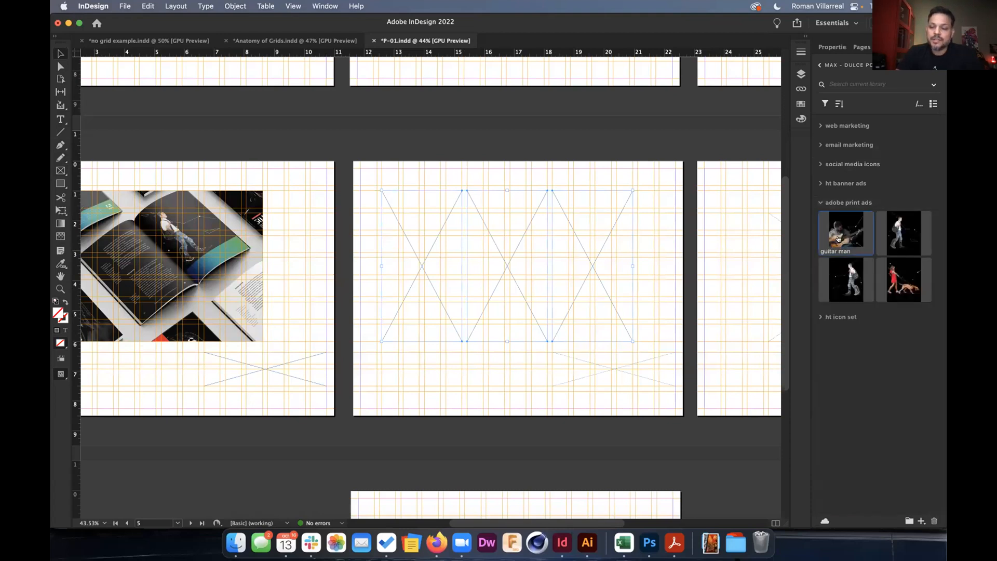
Place guitar man, guy with backpack and woman and dog in page 5's frames, widening the last.
left_click_drag(843, 239, 334, 201)
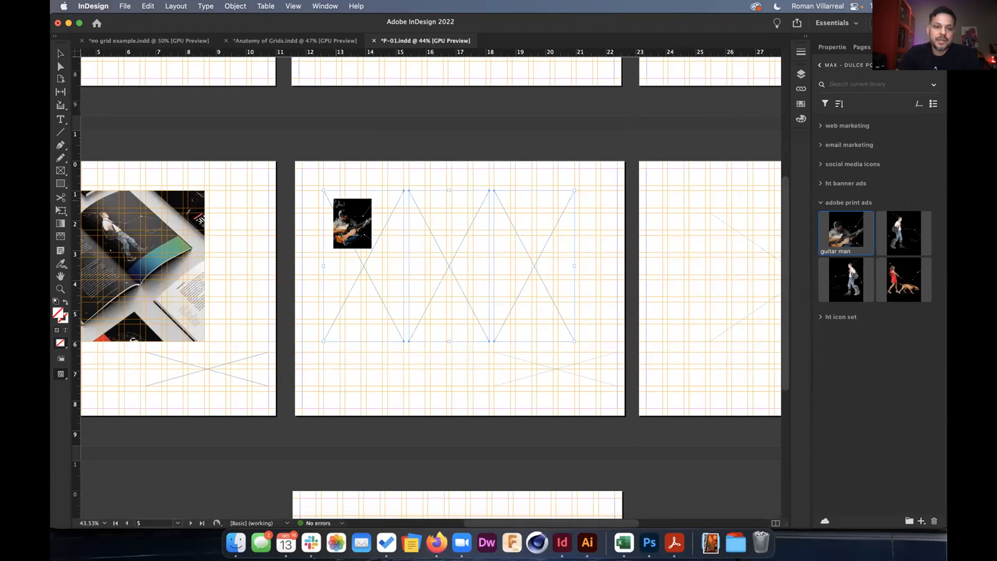
left_click_drag(903, 233, 414, 200)
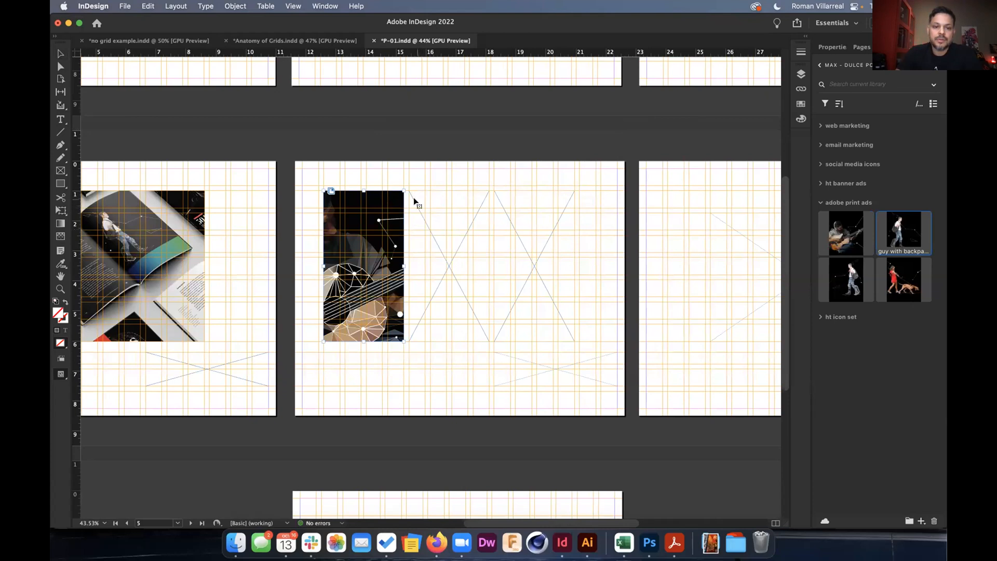
left_click(893, 283)
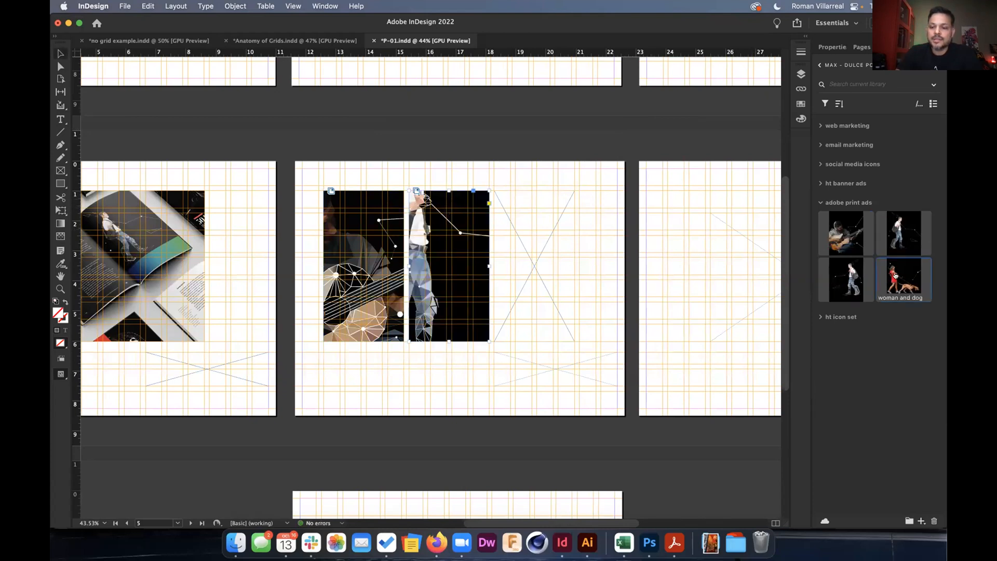
left_click_drag(532, 214, 503, 200)
left_click_drag(574, 266, 617, 263)
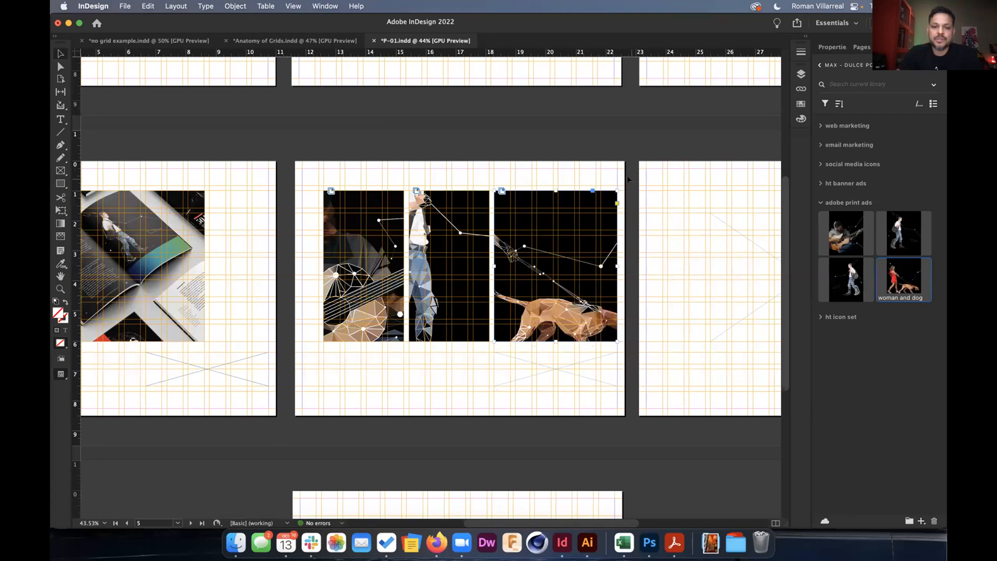
left_click_drag(630, 177, 294, 268)
left_click(835, 46)
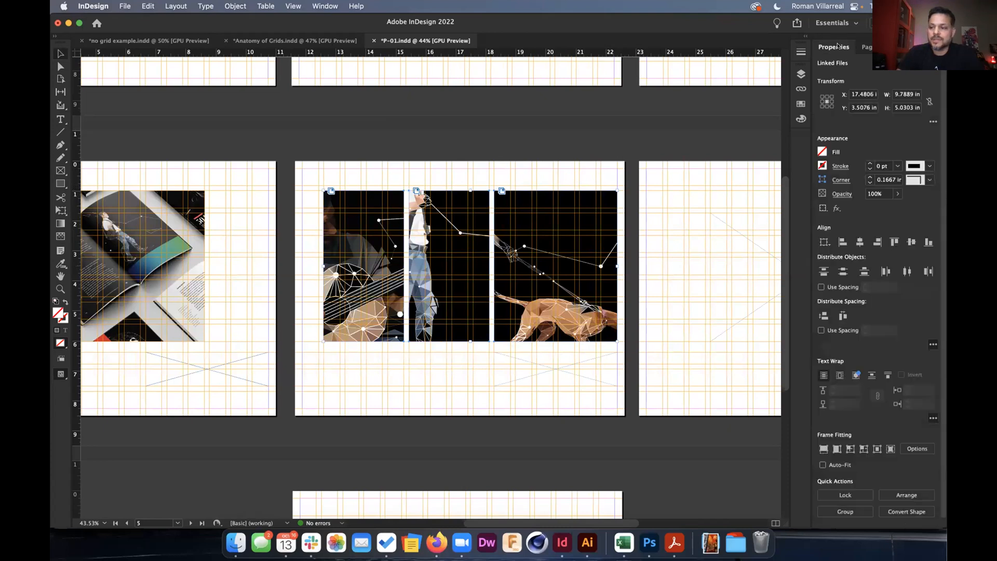
Fill the three frames proportionally and nudge the guitar frame's left edge outward.
left_click(824, 448)
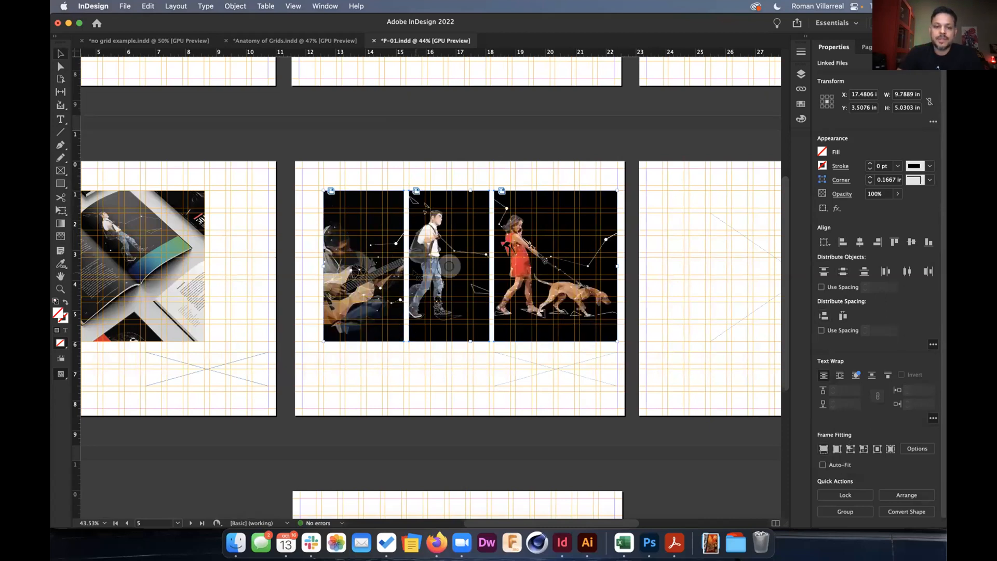
left_click_drag(320, 263, 305, 262)
left_click(312, 266)
left_click(333, 268)
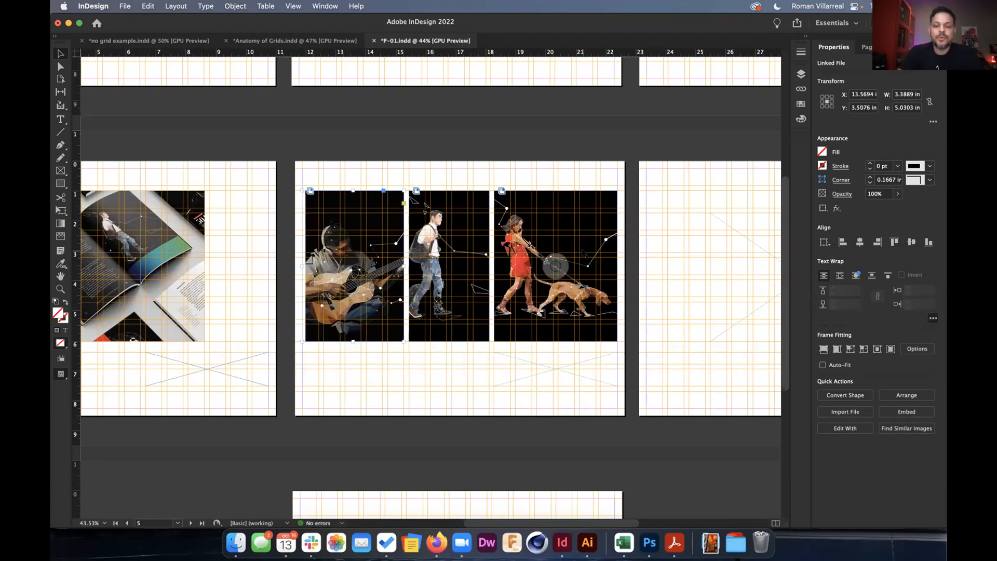
scroll(584, 253, "up", 5)
Give the woman-and-dog frame rounded 0.1 in corners.
left_click(639, 161)
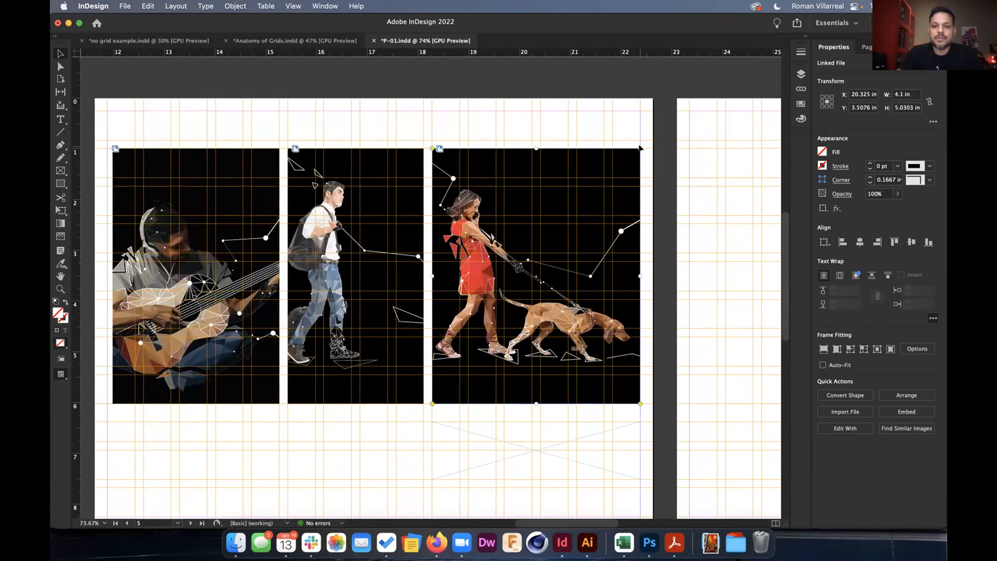
left_click_drag(638, 150, 629, 150)
left_click(661, 173)
scroll(643, 178, "down", 3)
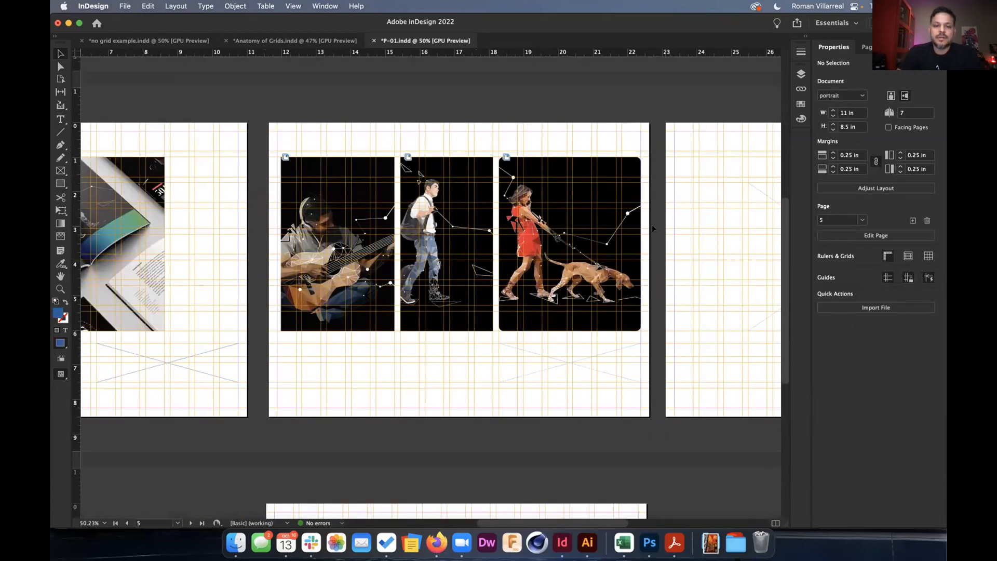
scroll(394, 264, "down", 3)
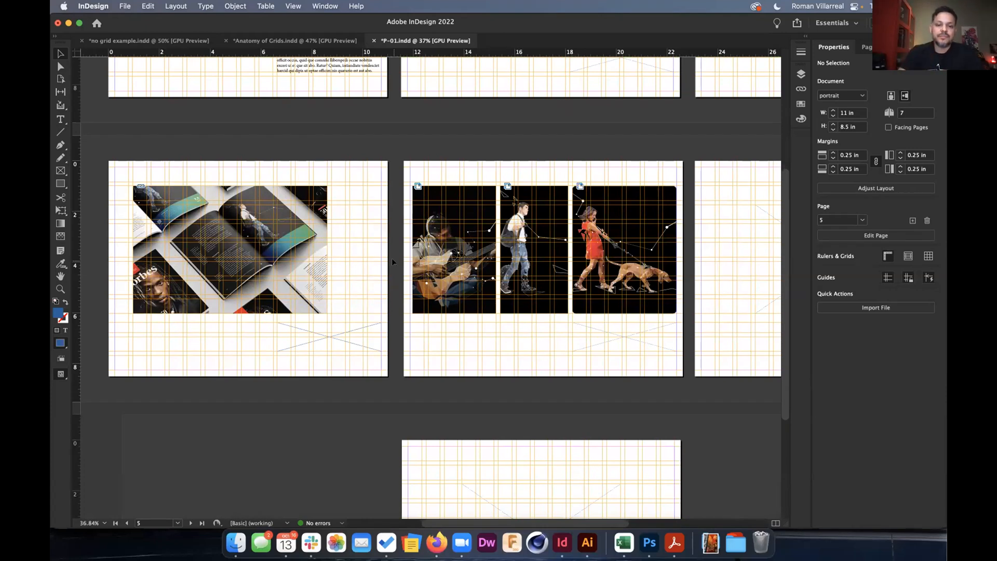
Fill the guitar frame proportionally, then Edit Original on the magazine mockup in Photoshop.
left_click(418, 253)
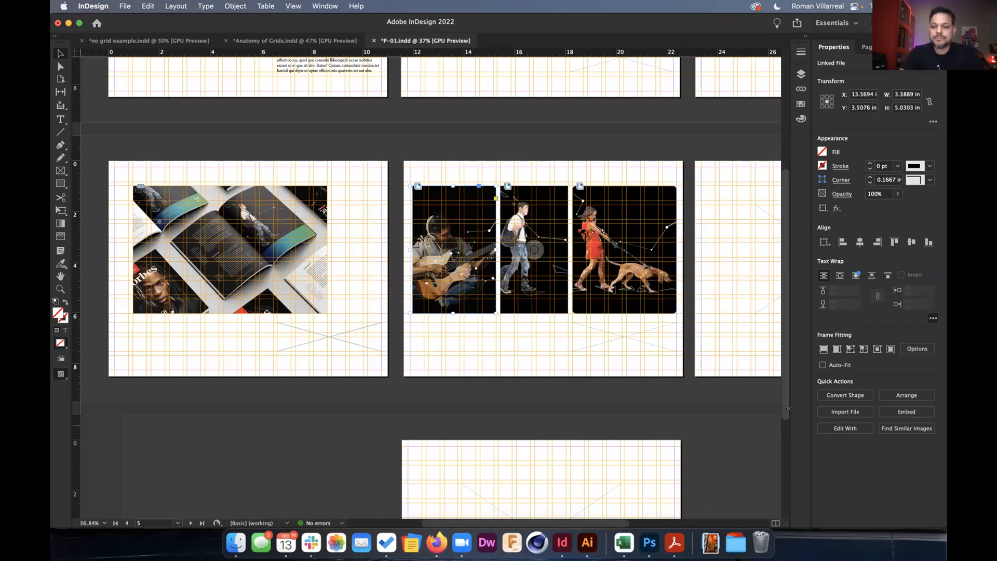
left_click(823, 348)
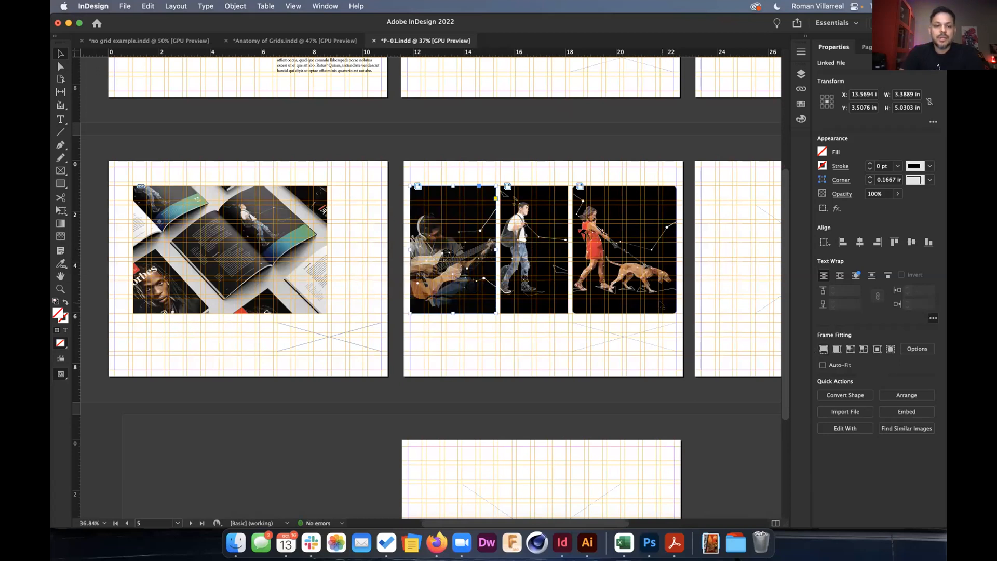
left_click(265, 253)
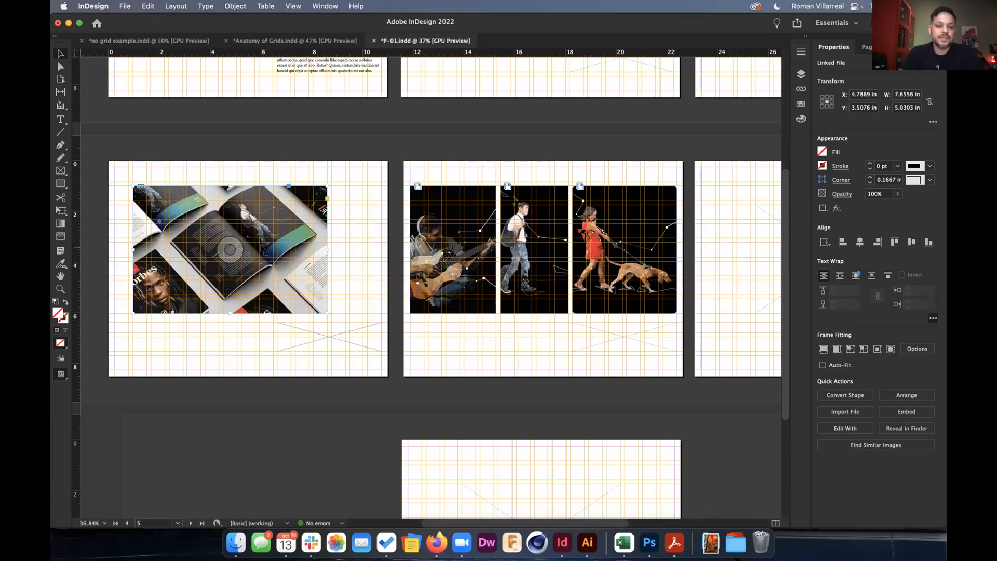
right_click(262, 247)
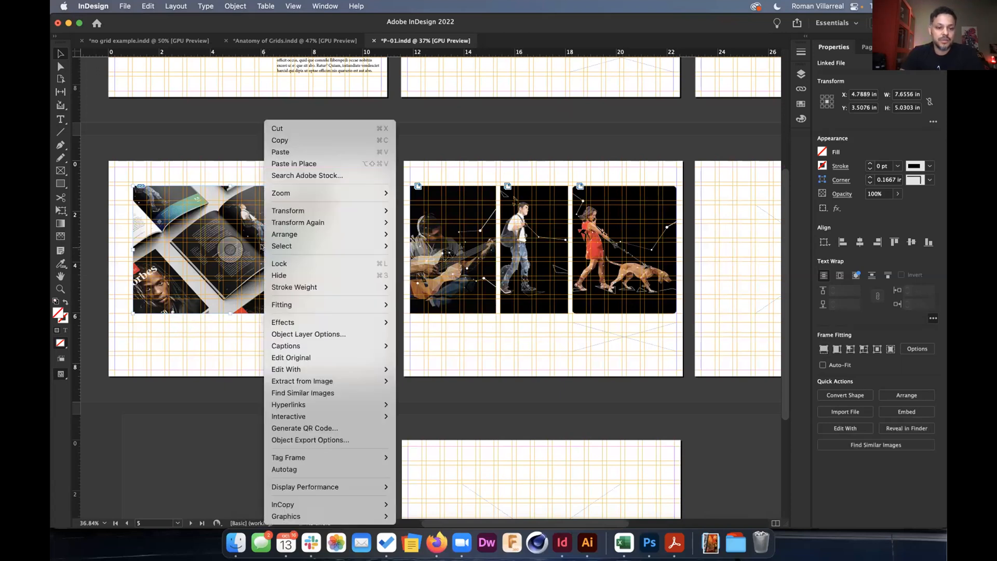
left_click(312, 354)
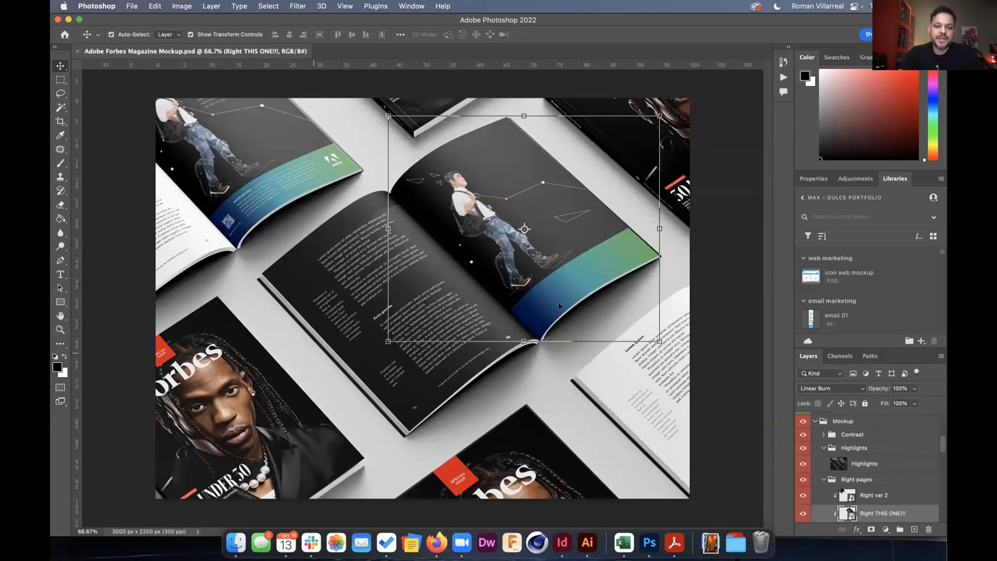
Deselect the Right THIS ONE!!! layer in the Forbes mockup, then bring up the Google Slides presentation in Firefox.
left_click(730, 298)
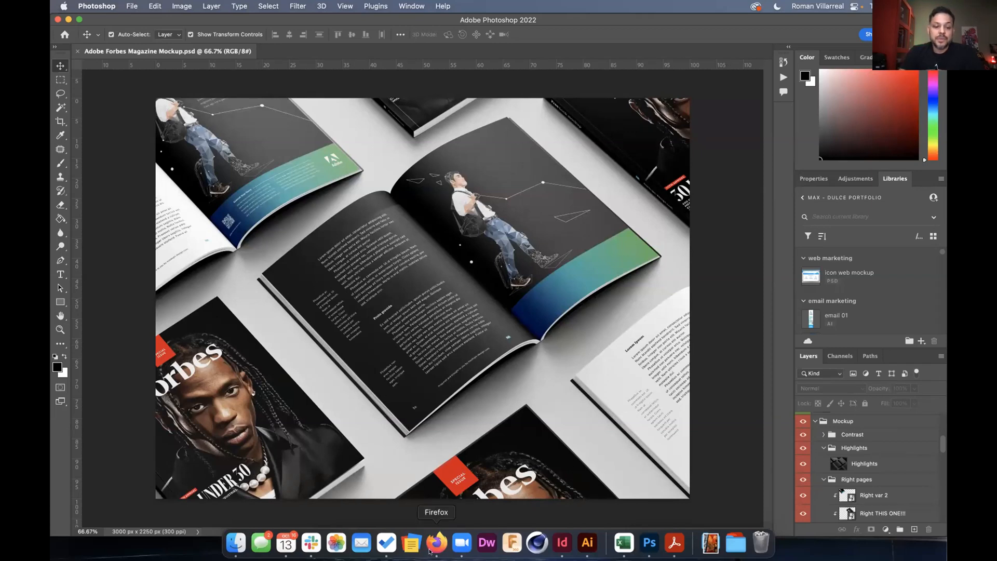
left_click(437, 542)
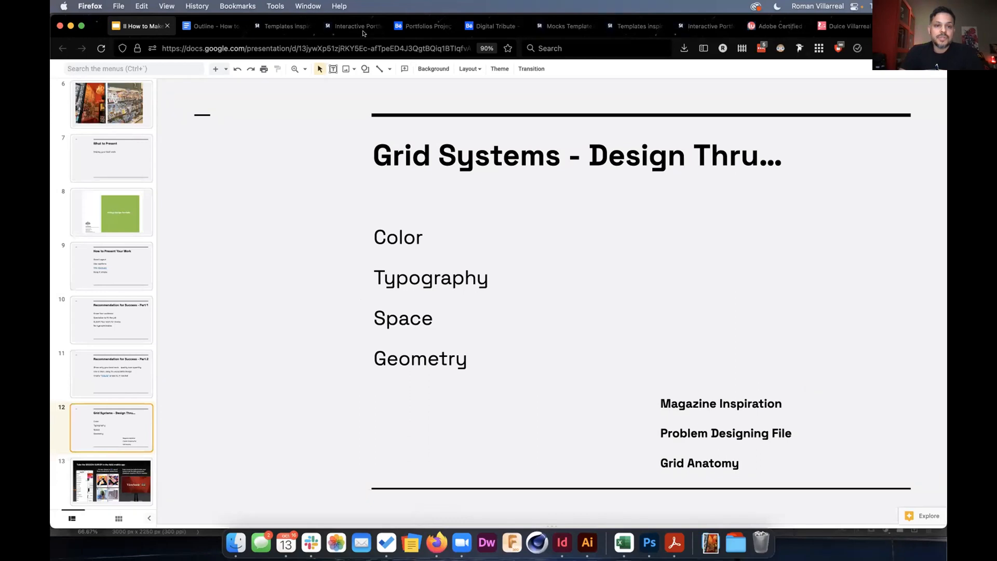
Browse the 1,114 Adobe Stock 'mocks' template results, then go back to Photoshop.
left_click(568, 26)
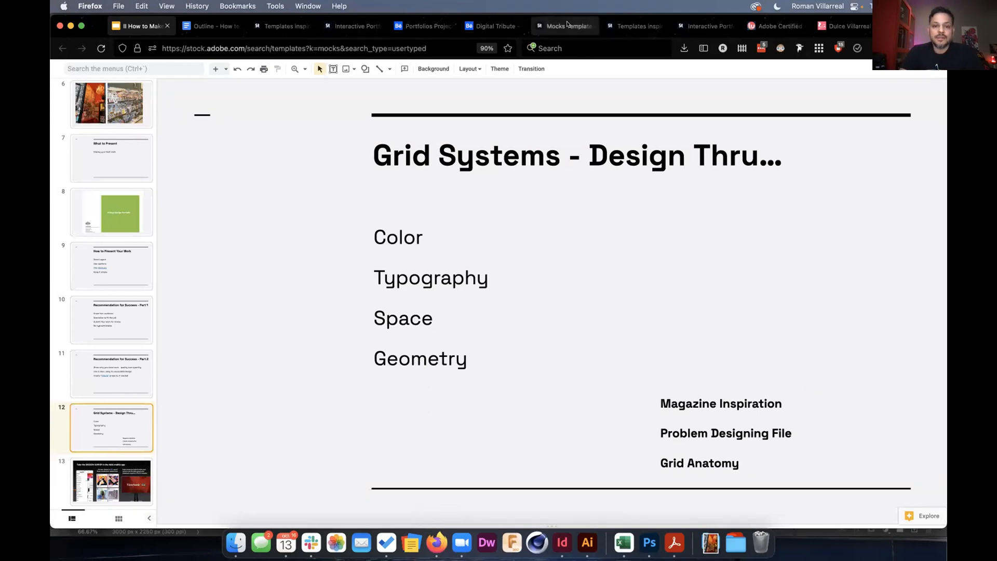
scroll(517, 275, "down", 3)
scroll(517, 274, "down", 5)
scroll(517, 275, "up", 8)
scroll(518, 275, "up", 2)
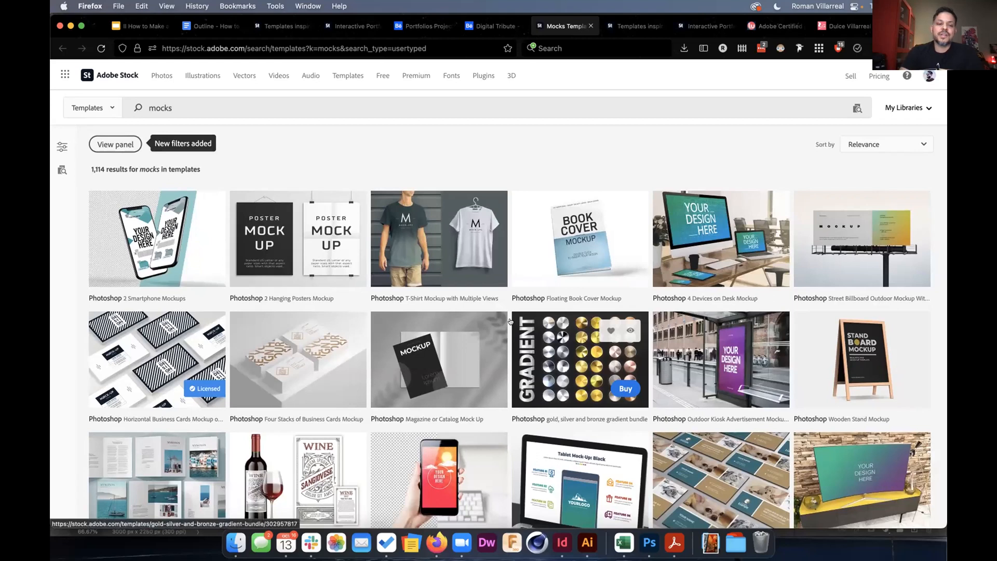
scroll(511, 321, "down", 2)
scroll(510, 322, "down", 2)
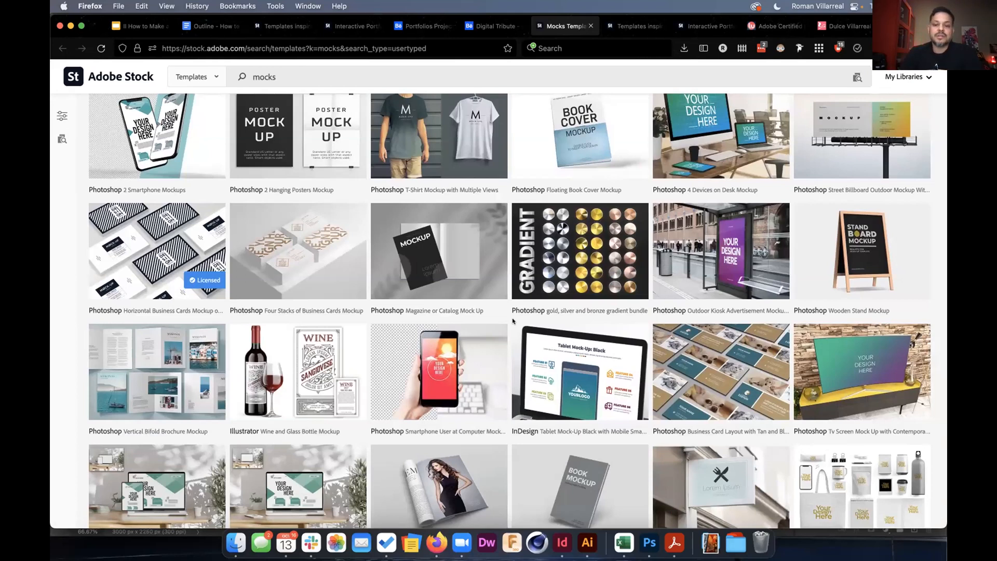
key("super+Tab")
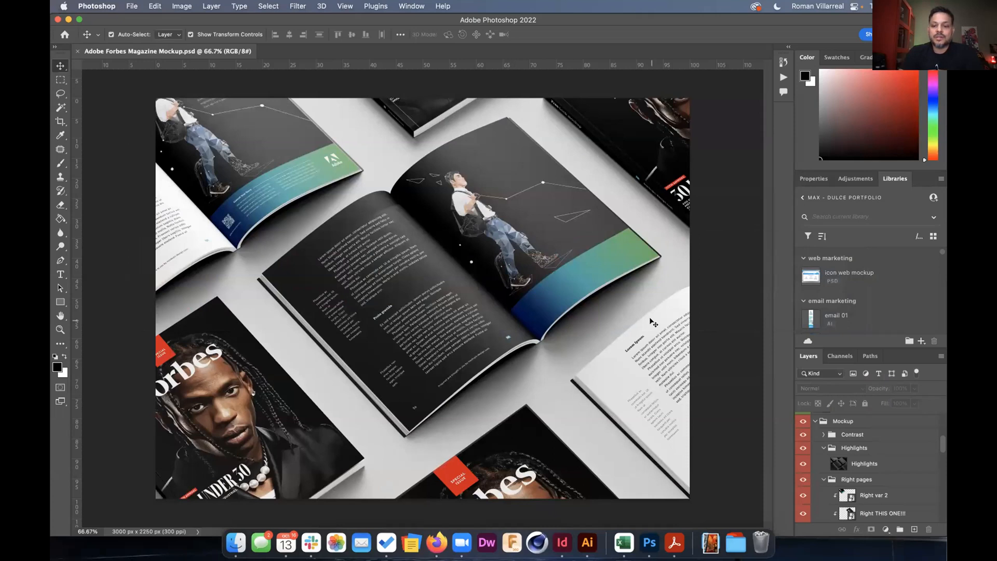
Open the Right THIS ONE!!! smart object for editing.
scroll(871, 457, "down", 3)
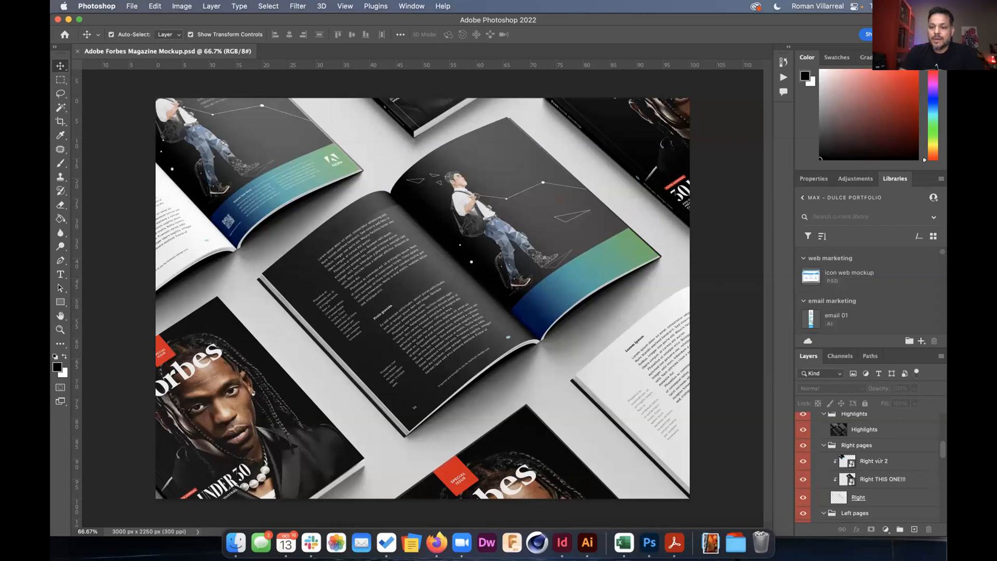
left_click(848, 478)
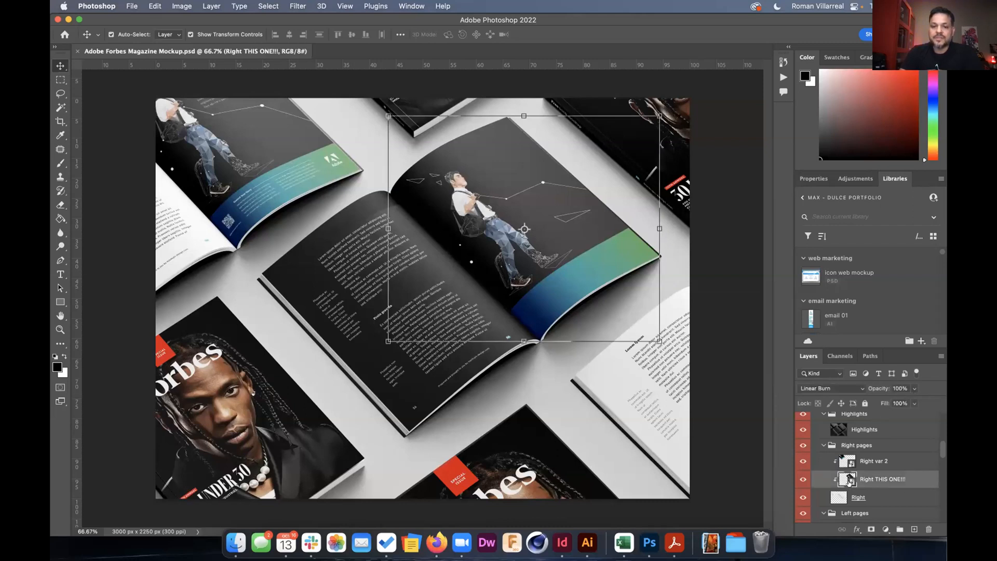
double_click(848, 481)
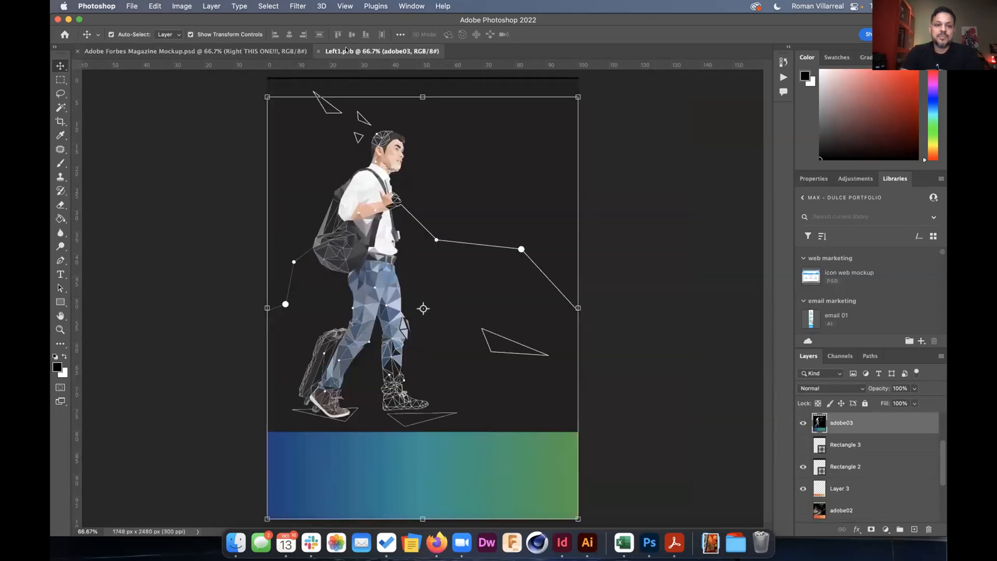
Show the adobe rock climber artwork instead of the guy with backpack, save, and return to the mockup.
left_click(803, 423)
scroll(801, 425, "up", 2)
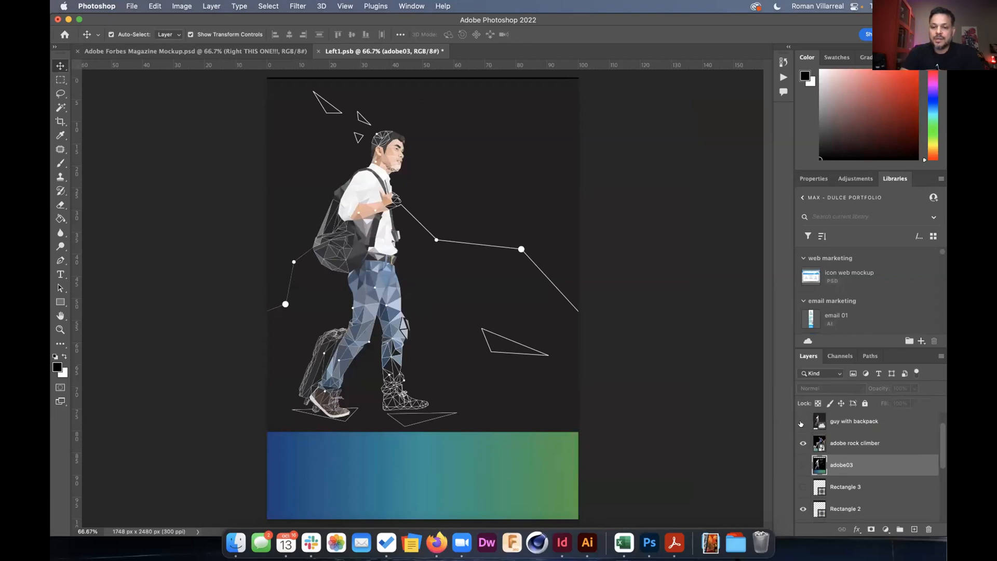
left_click(802, 421)
left_click(802, 444)
left_click(801, 465)
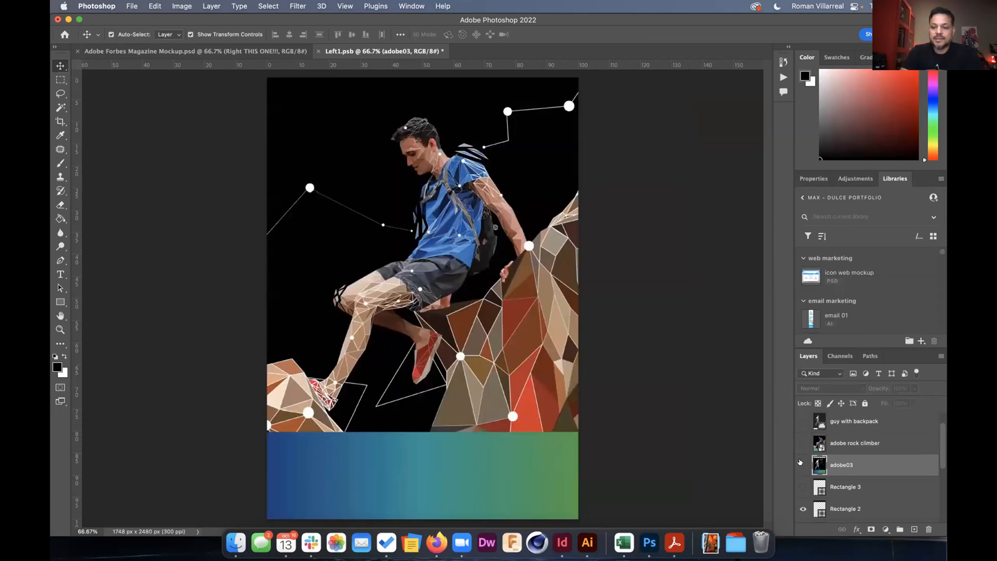
left_click(802, 443)
left_click(803, 421)
left_click(803, 421)
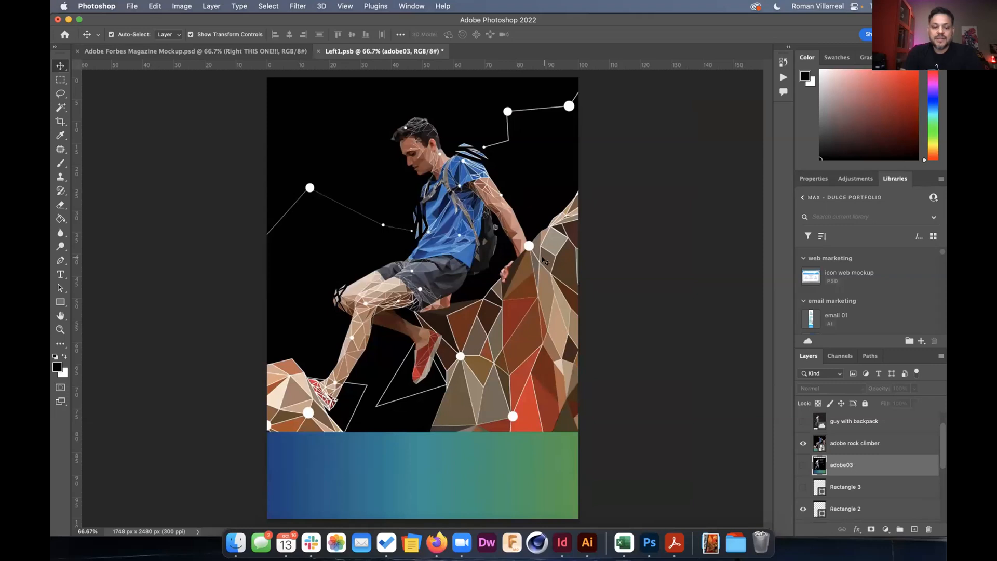
key("super+s")
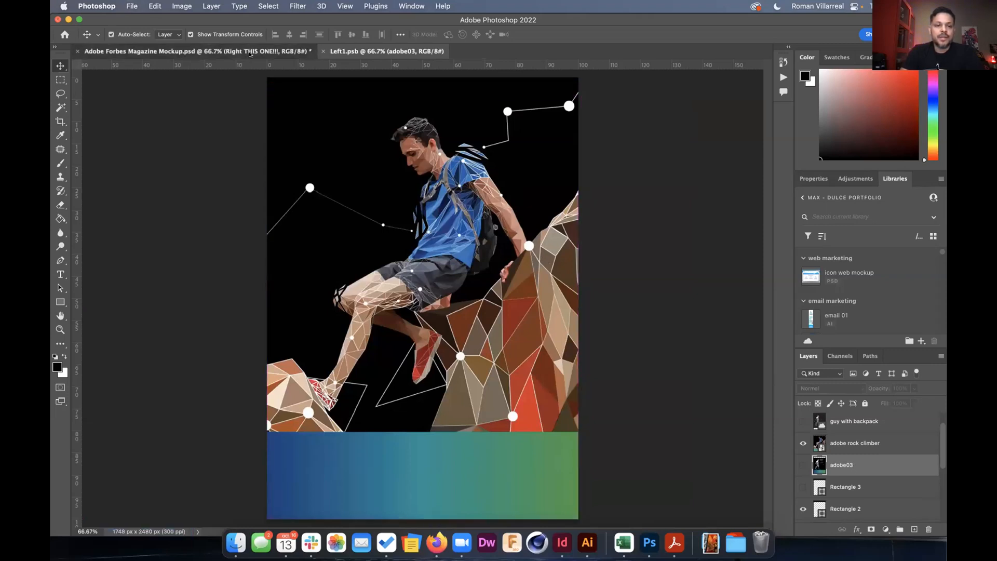
left_click(250, 51)
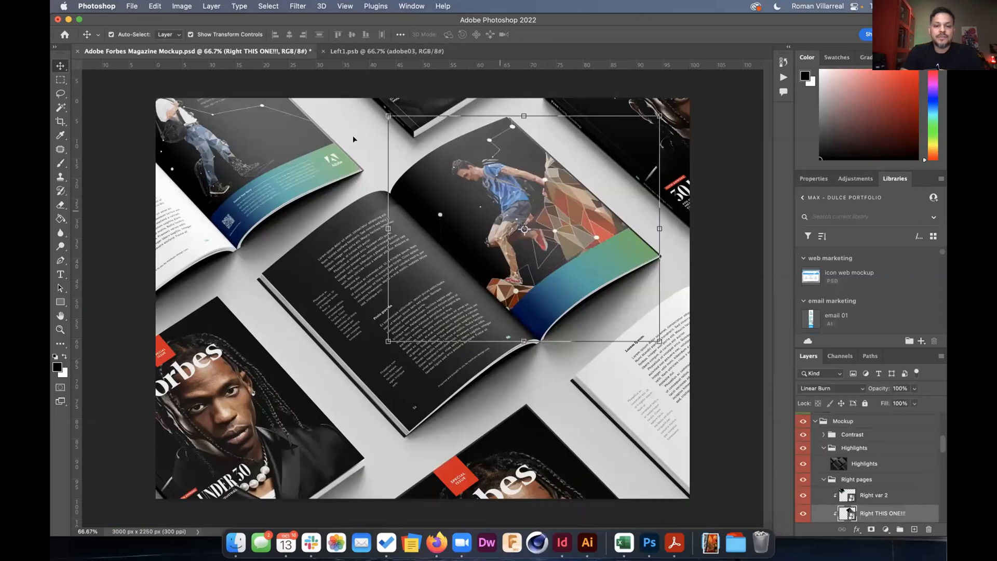
In the Left THIS ONE!!! smart object, hide Rectangle 1, show adobe rock climber, and save.
scroll(850, 477, "down", 3)
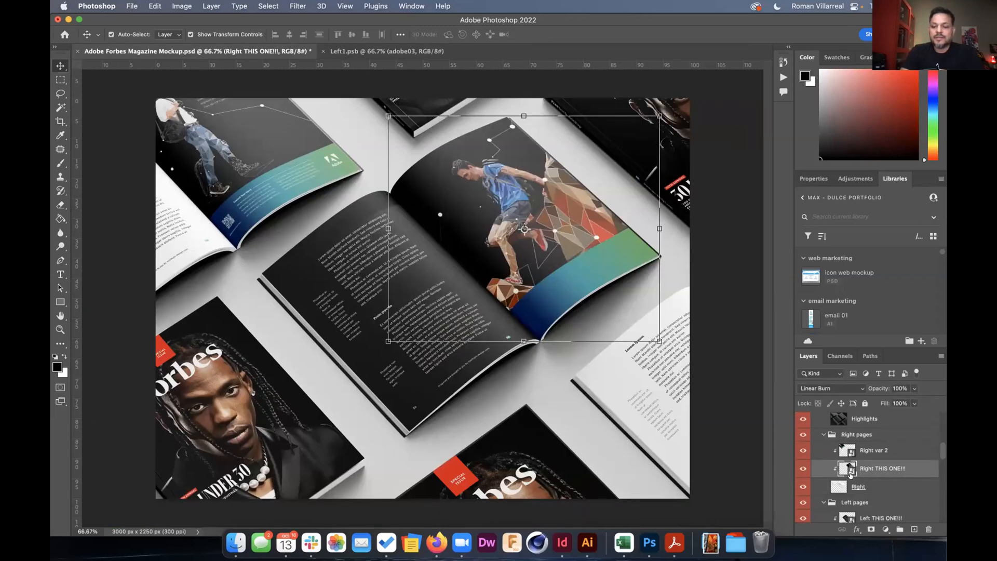
double_click(859, 493)
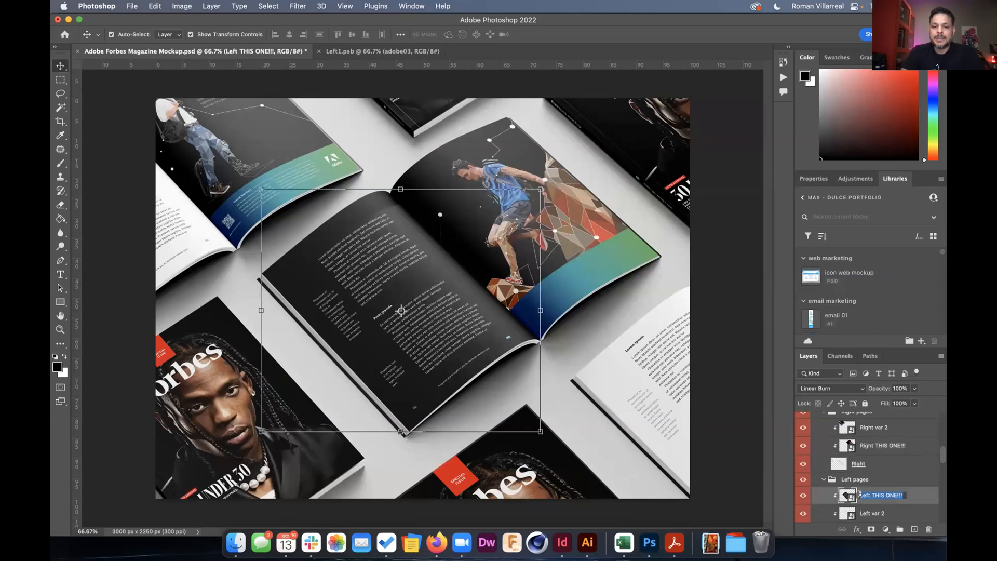
double_click(845, 495)
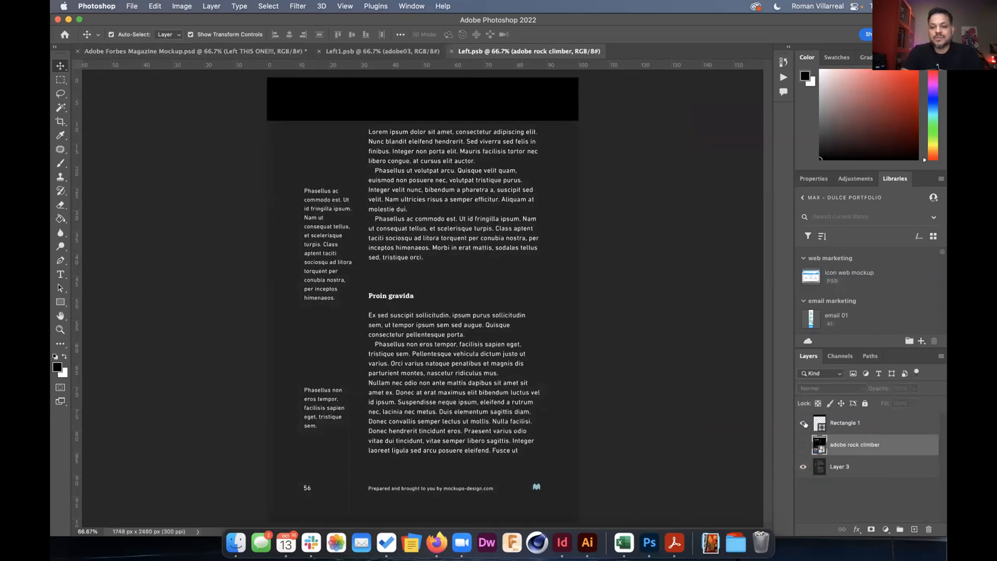
left_click(803, 423)
left_click(803, 445)
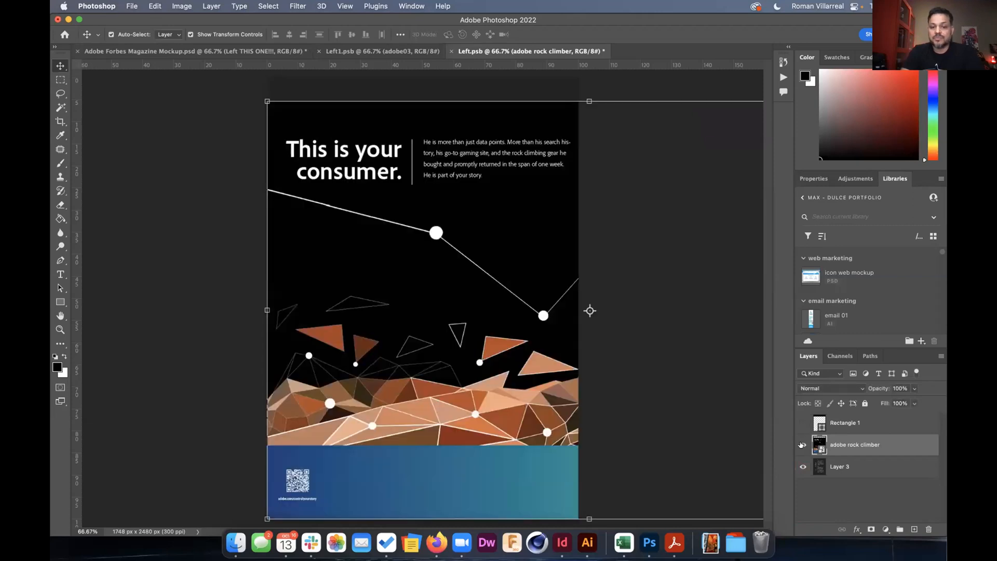
key("super+s")
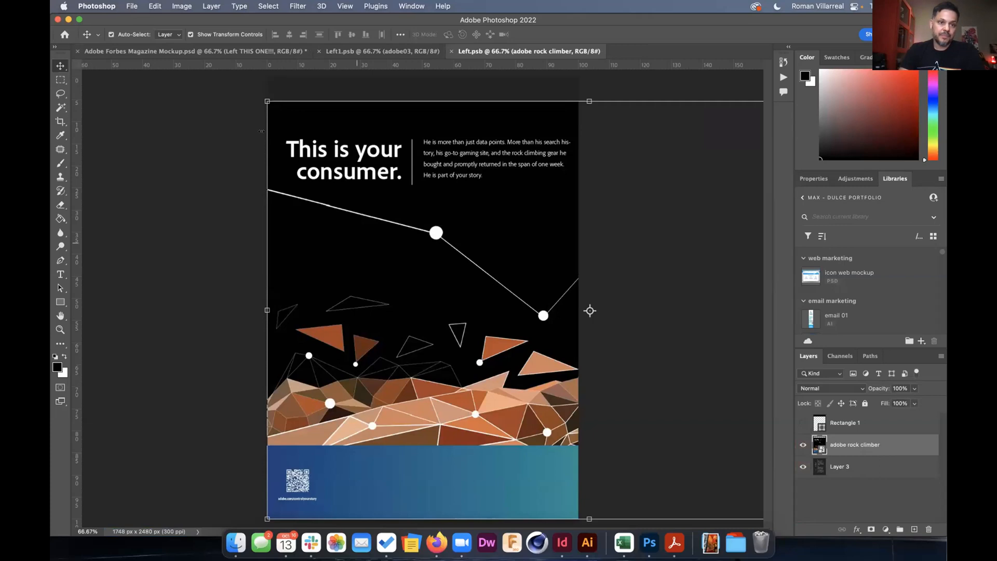
Save the Forbes magazine mockup with its updated left page.
left_click(210, 51)
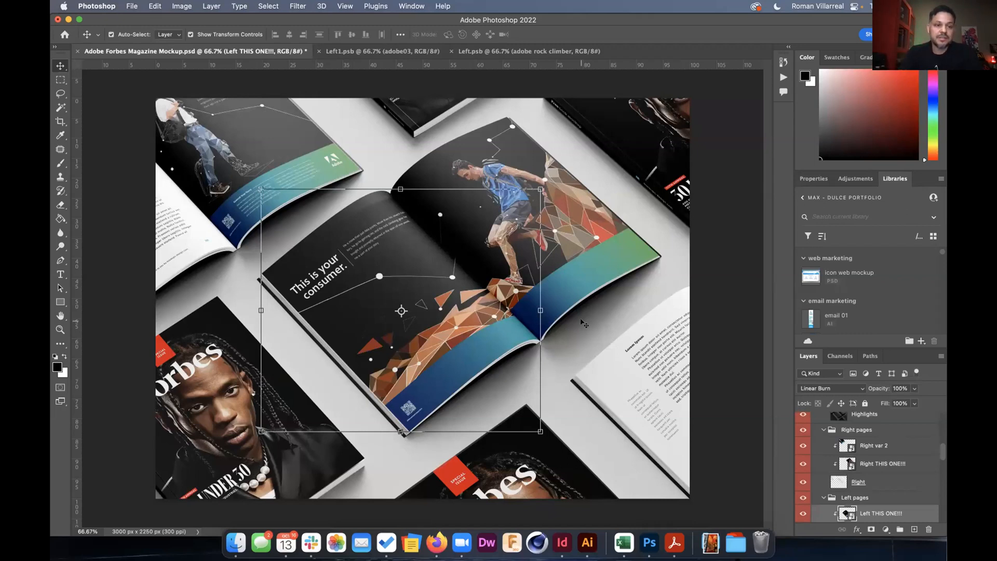
key("super+s")
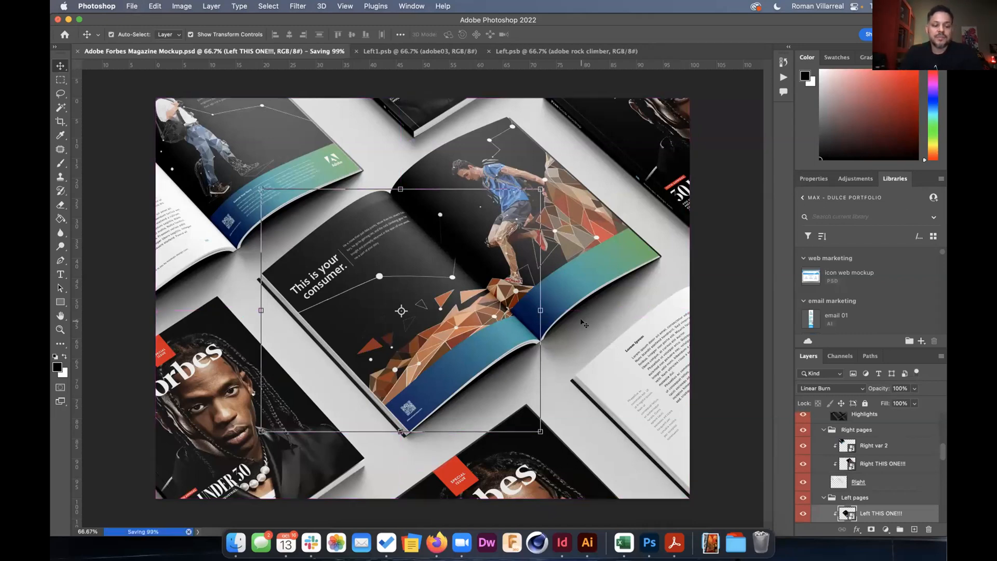
key("super+Tab")
key("super+Tab")
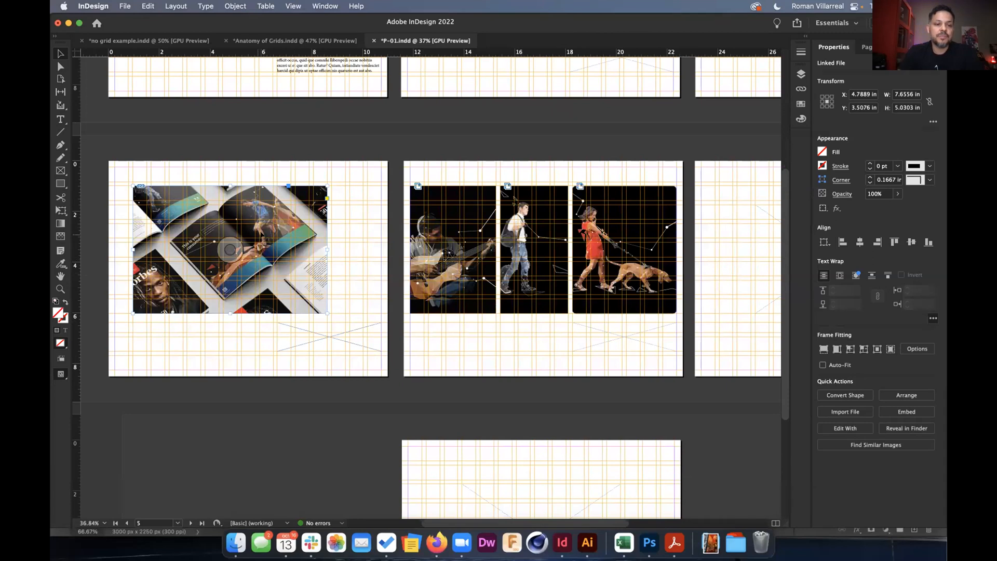
Check the Forbes mockup's link status, then select the guitar man frame and review the pages at 101%.
left_click(800, 88)
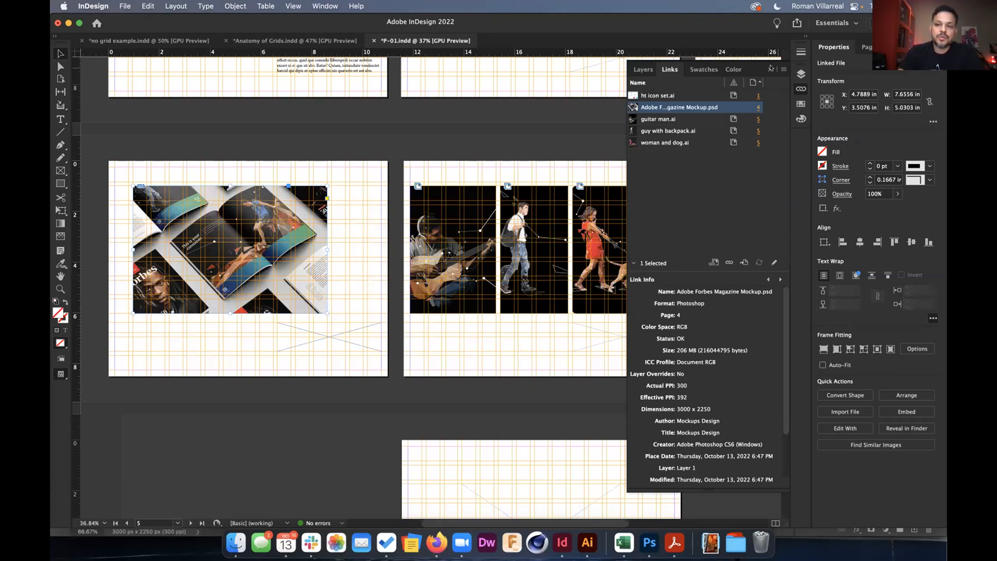
left_click(801, 89)
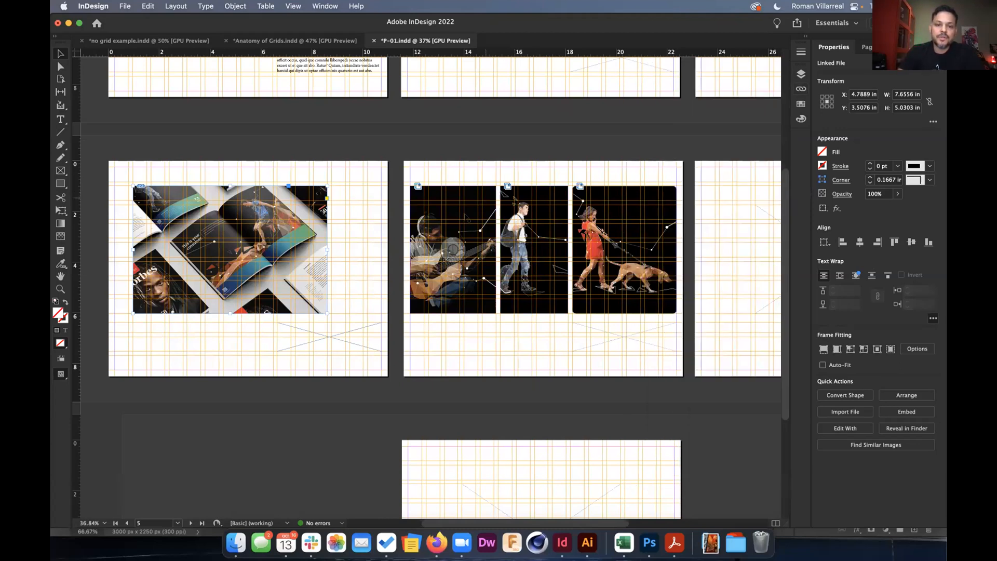
left_click(470, 217)
scroll(447, 213, "right", 1)
scroll(446, 213, "up", 1)
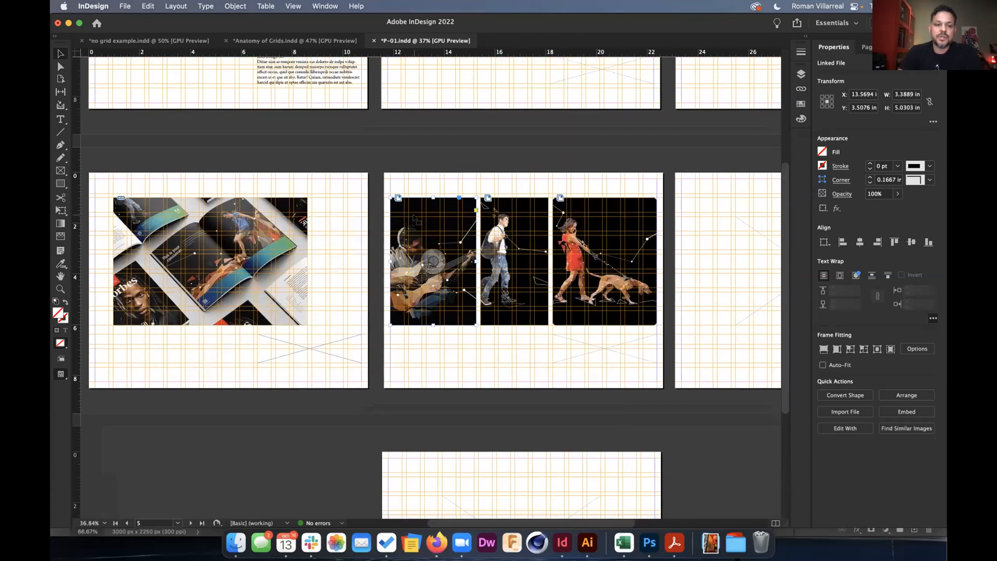
scroll(387, 193, "up", 5)
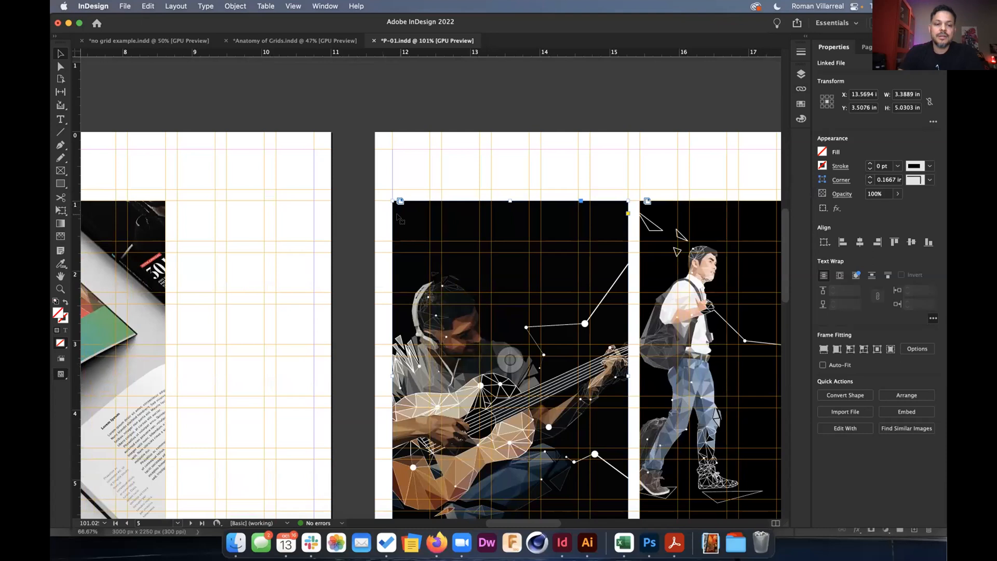
scroll(396, 216, "left", 10)
scroll(398, 217, "left", 2)
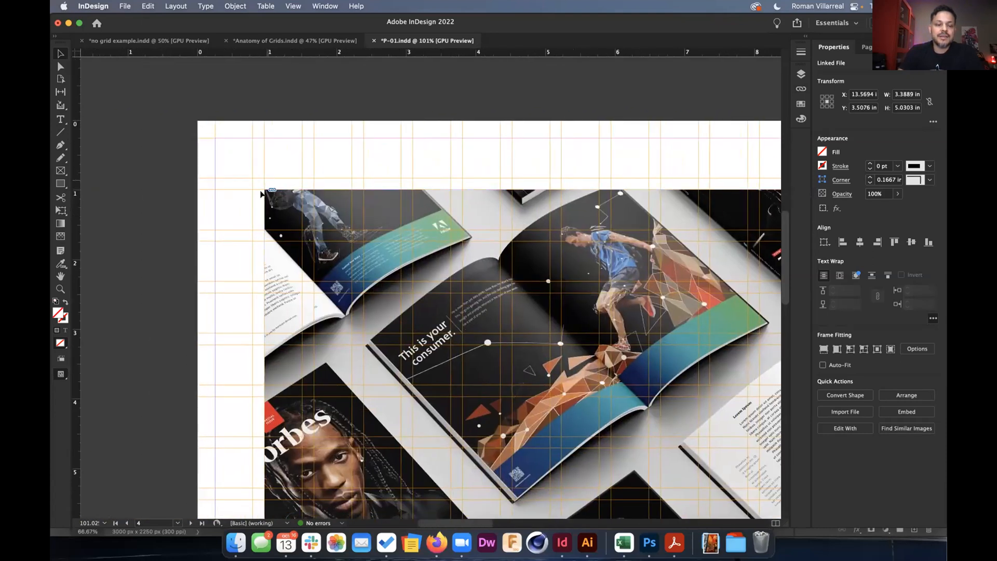
scroll(524, 254, "right", 10)
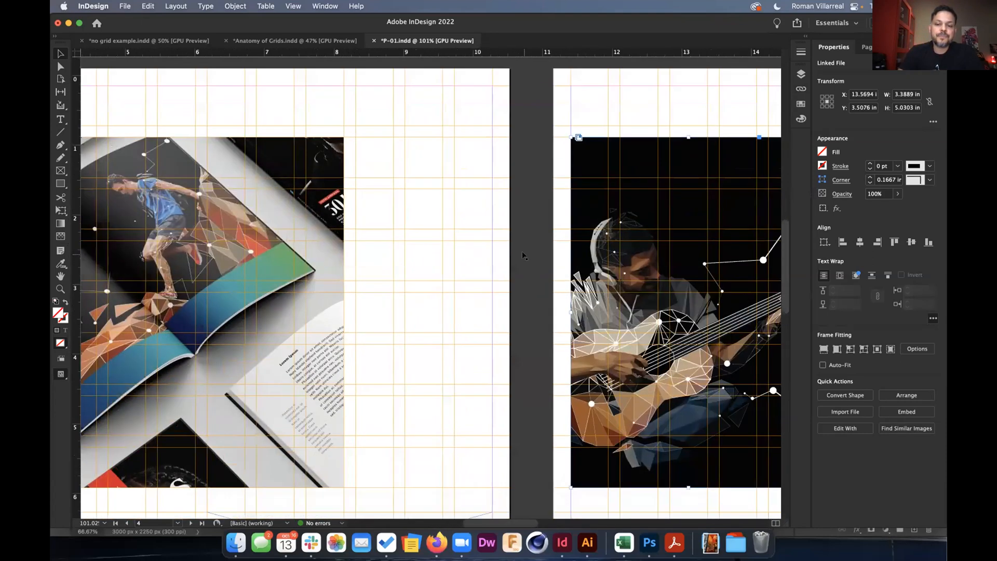
Edit the guitar man asset from the CC Libraries panel in Illustrator.
right_click(515, 187)
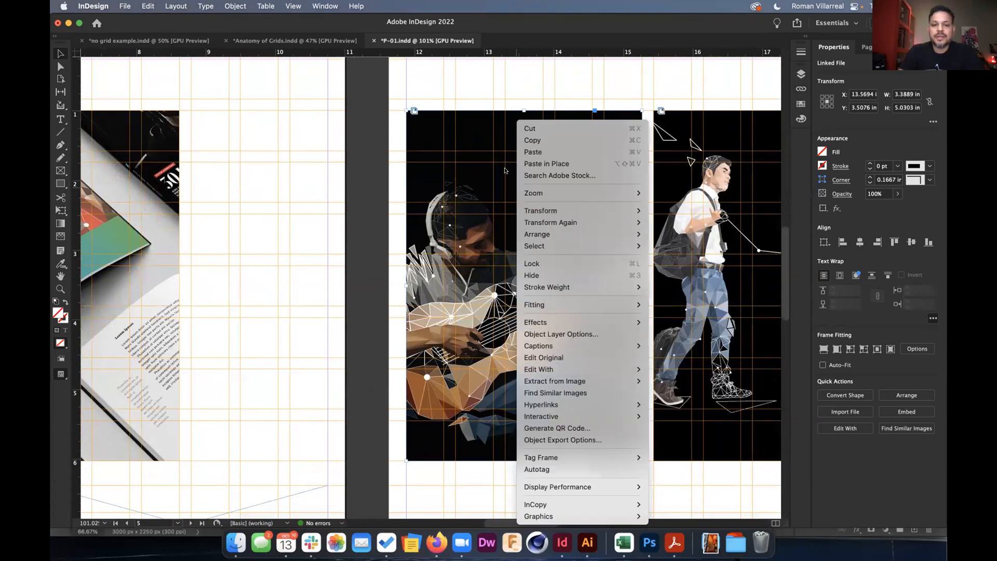
left_click(472, 140)
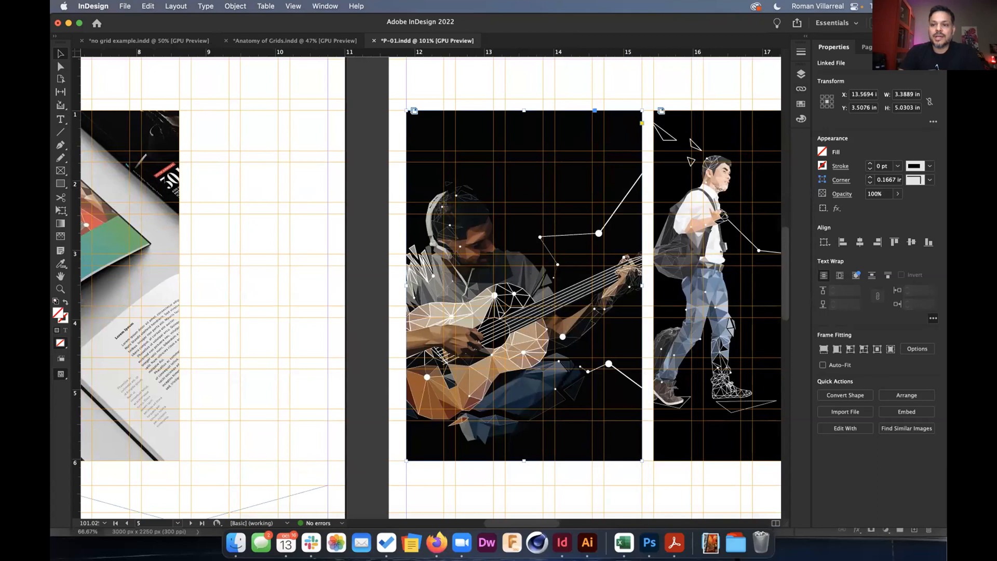
left_click(894, 47)
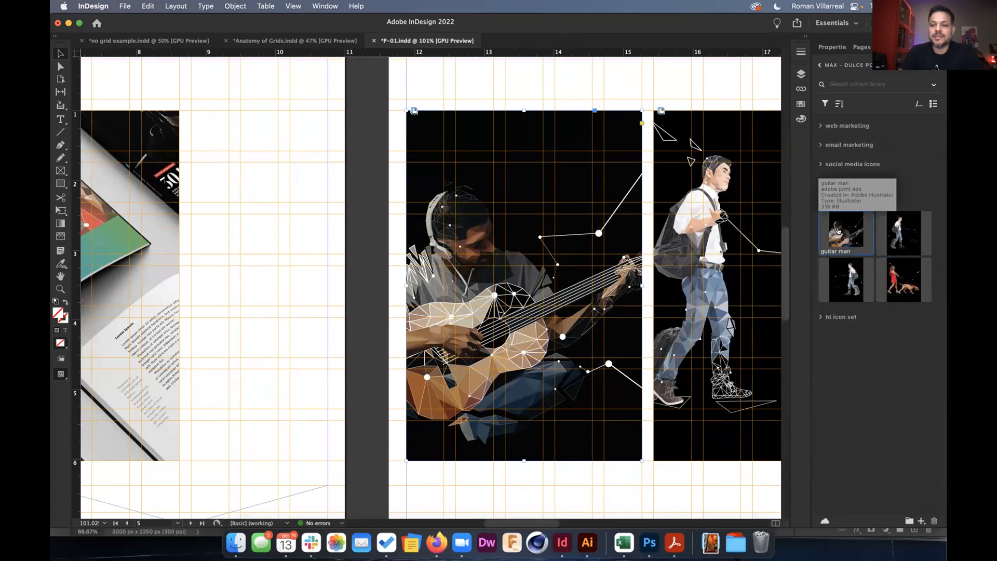
right_click(838, 231)
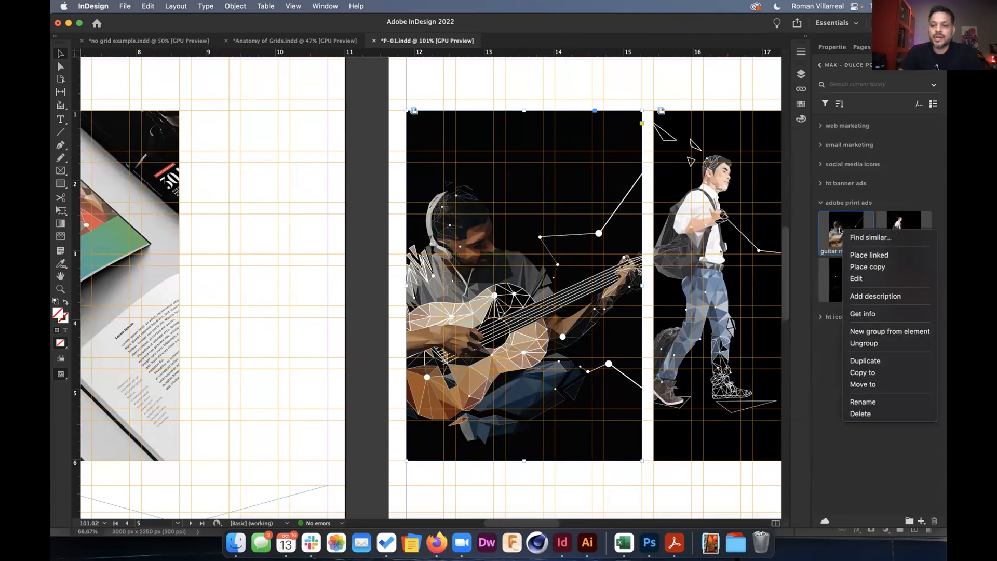
left_click(851, 279)
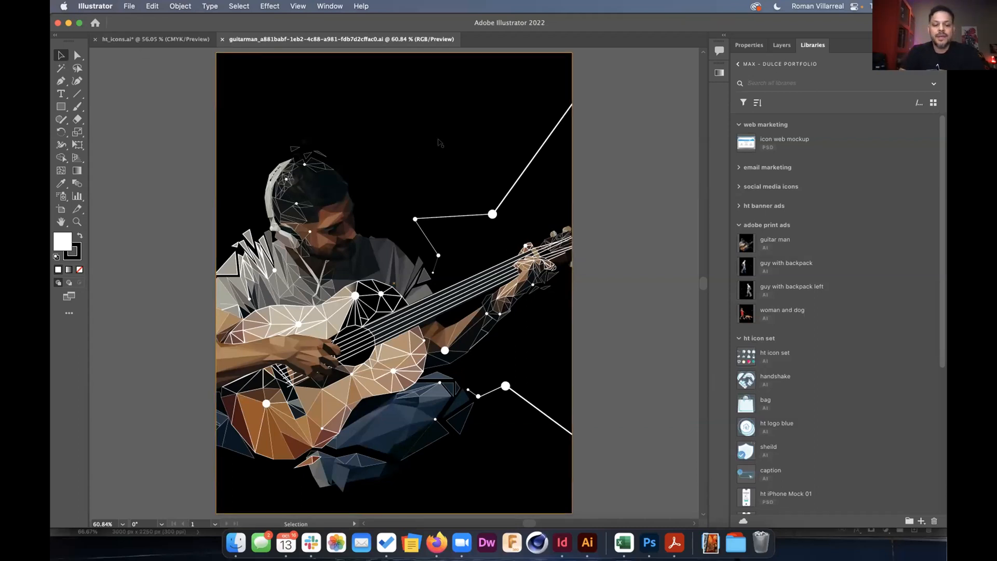
Try linear and radial gradients on the whole guitar man artwork, then undo them.
left_click(720, 73)
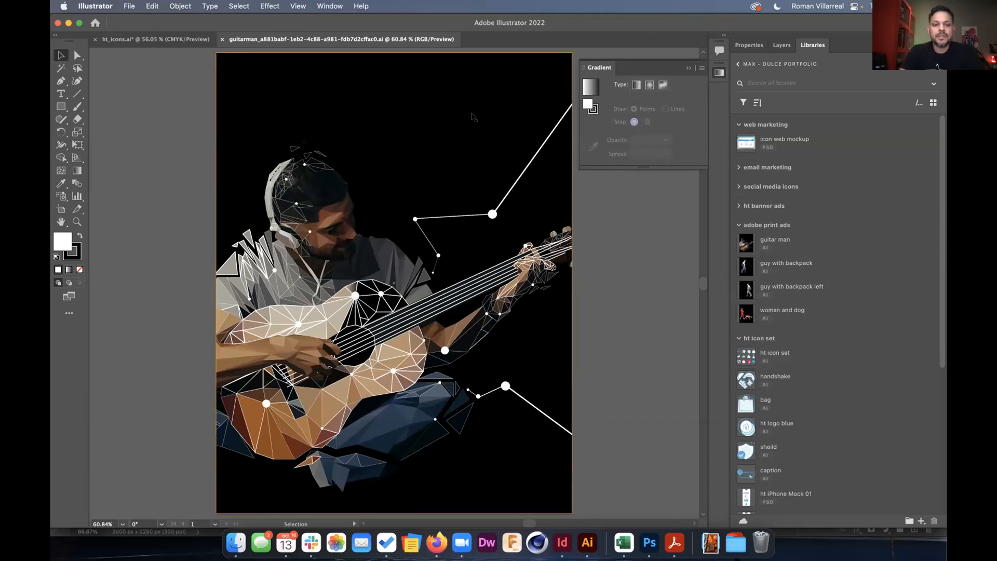
left_click(468, 135)
left_click(636, 85)
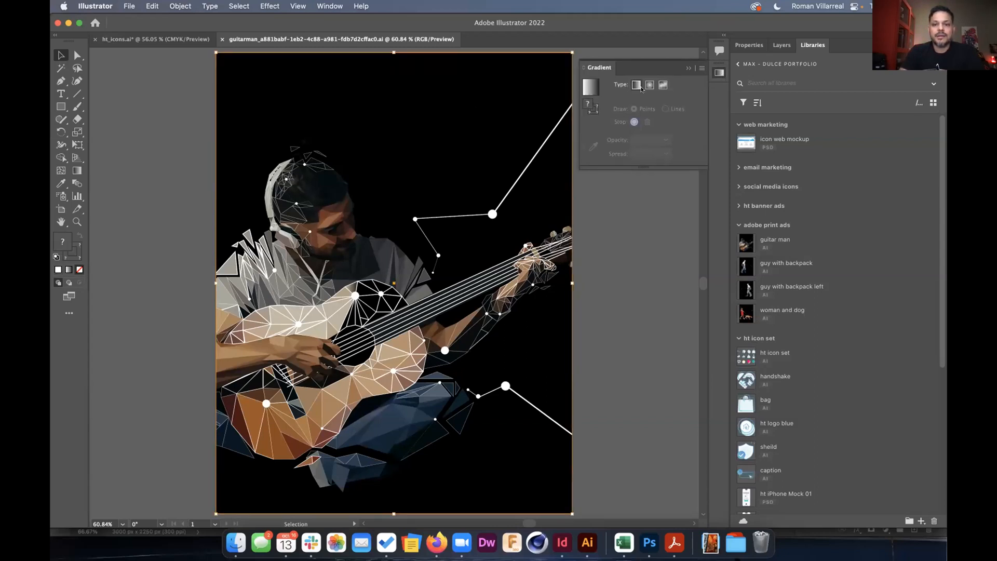
left_click(649, 85)
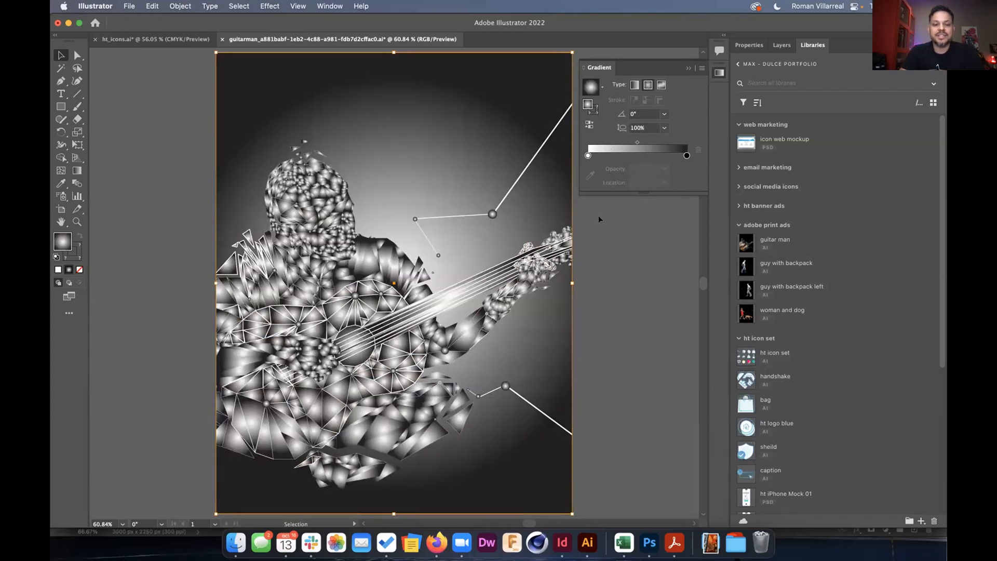
key("super+z")
key("super+z")
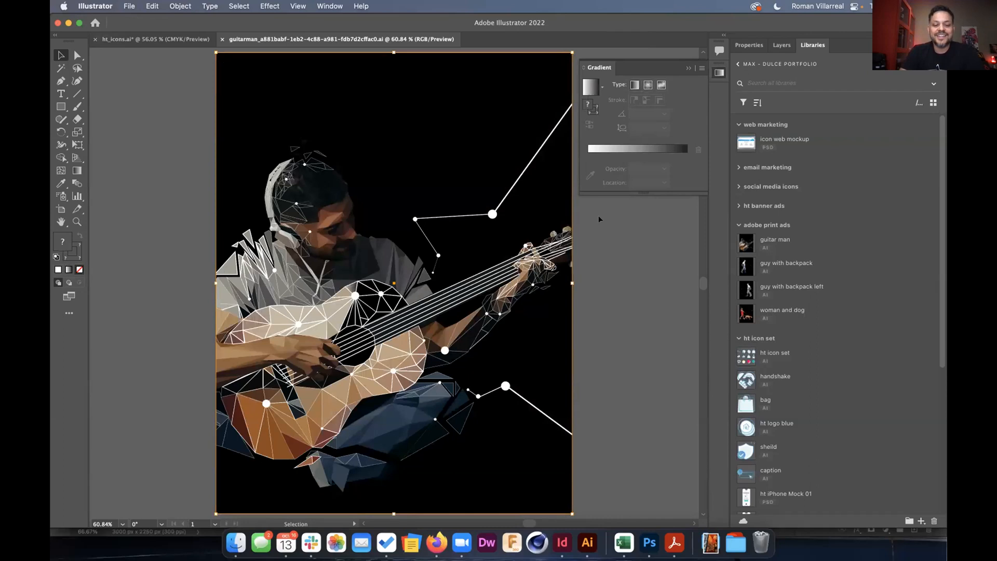
Direct-select the black background and apply a grey freeform gradient to it.
key("a")
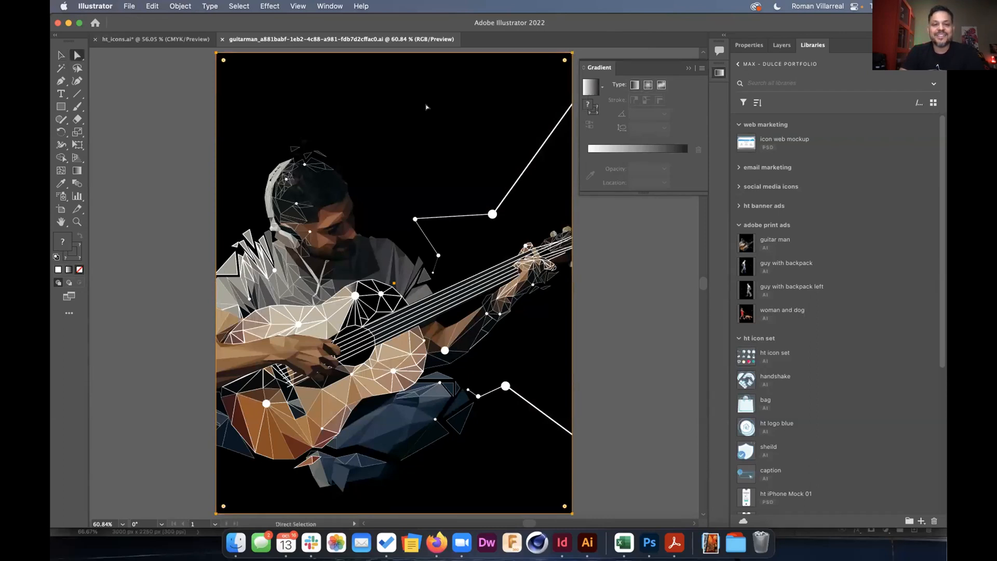
left_click(541, 151)
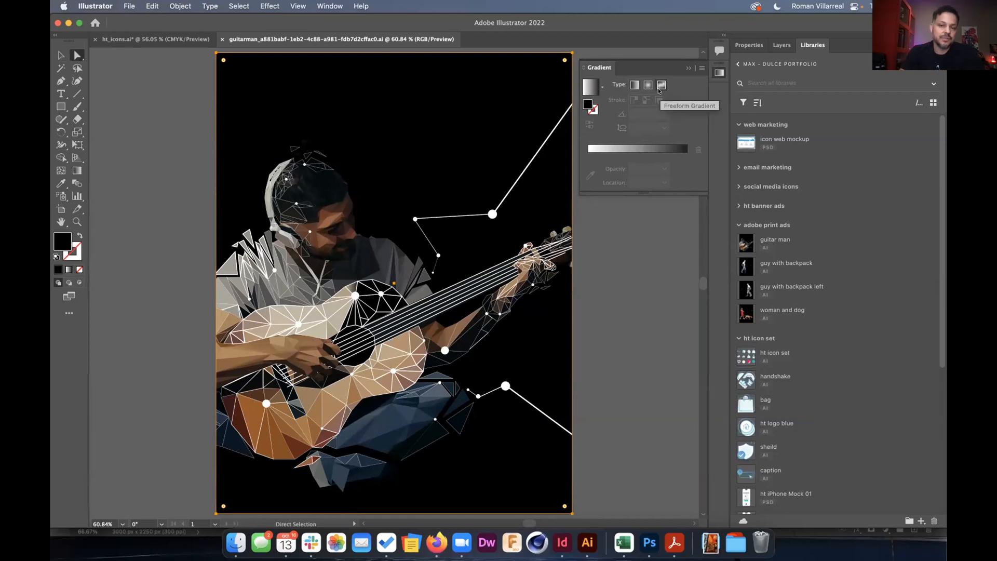
left_click(661, 85)
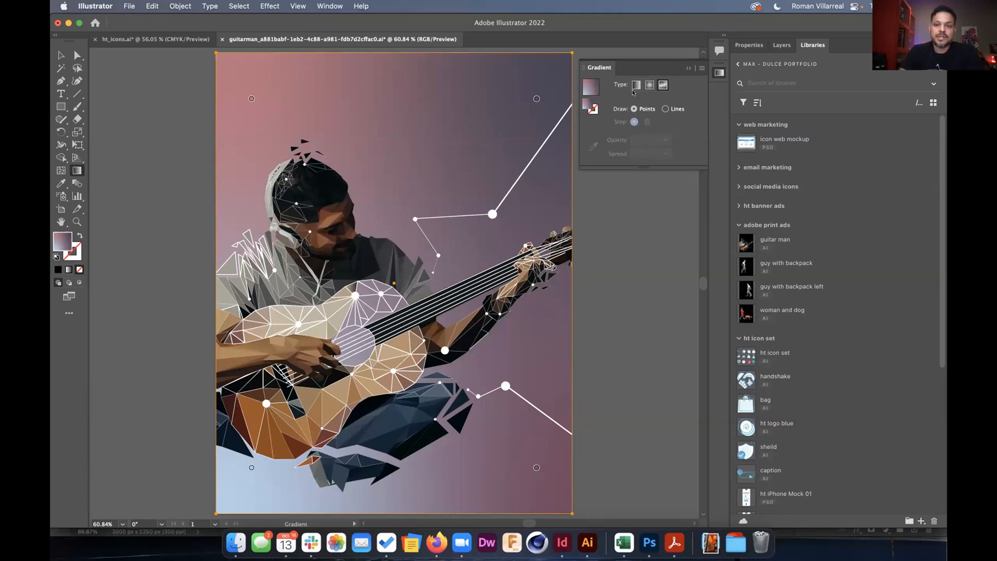
left_click(661, 87)
left_click(648, 85)
left_click(661, 85)
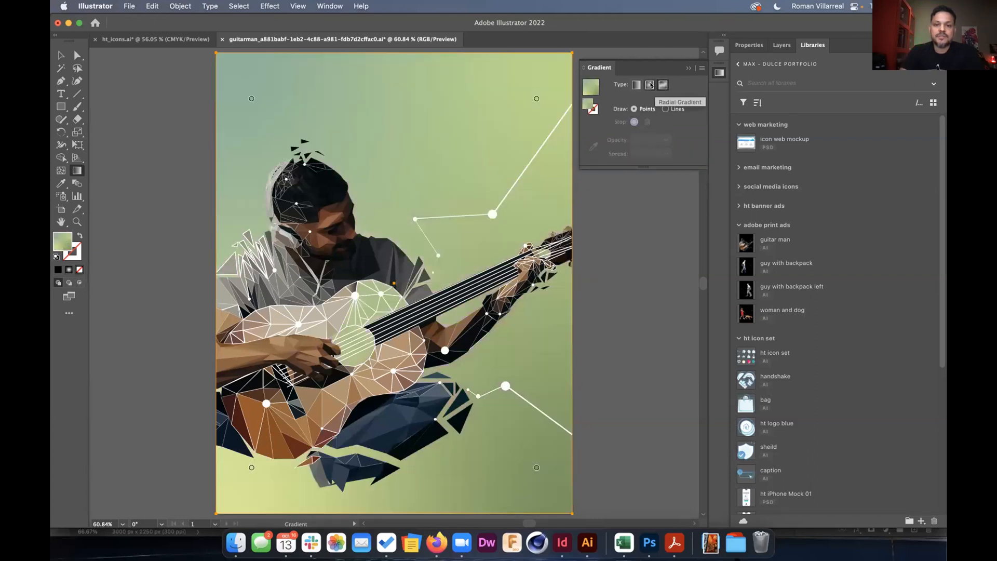
left_click(649, 85)
left_click(663, 85)
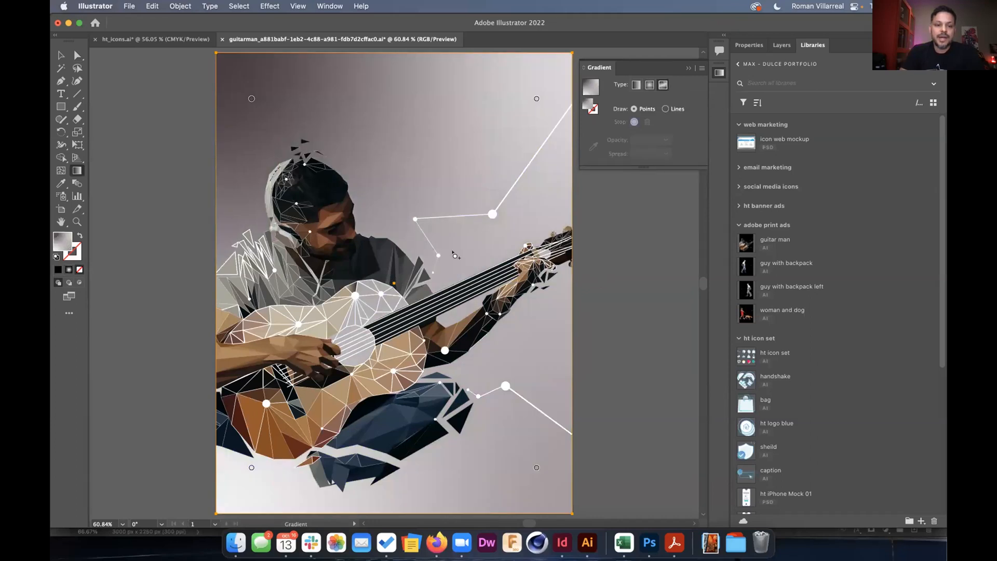
scroll(454, 255, "down", 1)
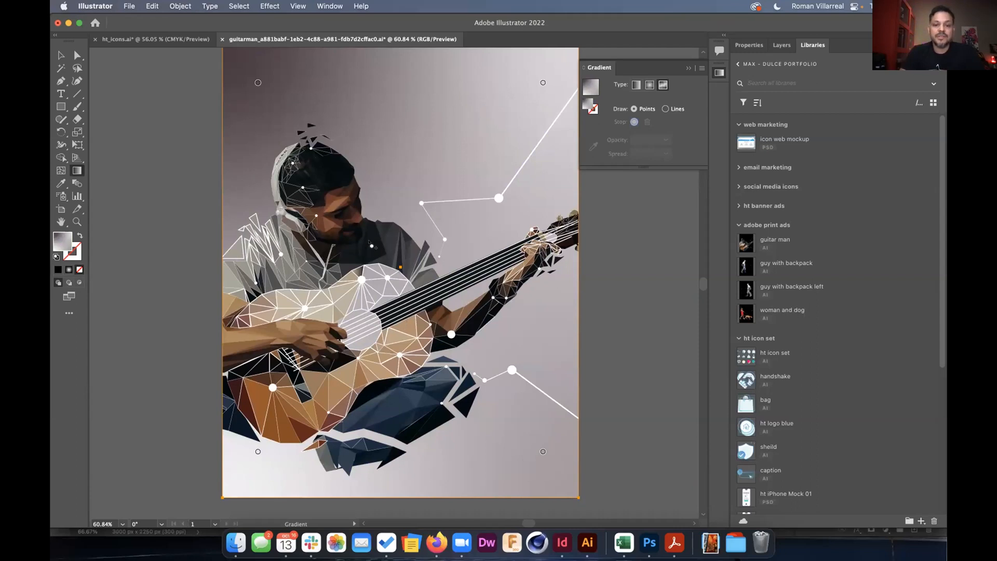
scroll(369, 242, "down", 1)
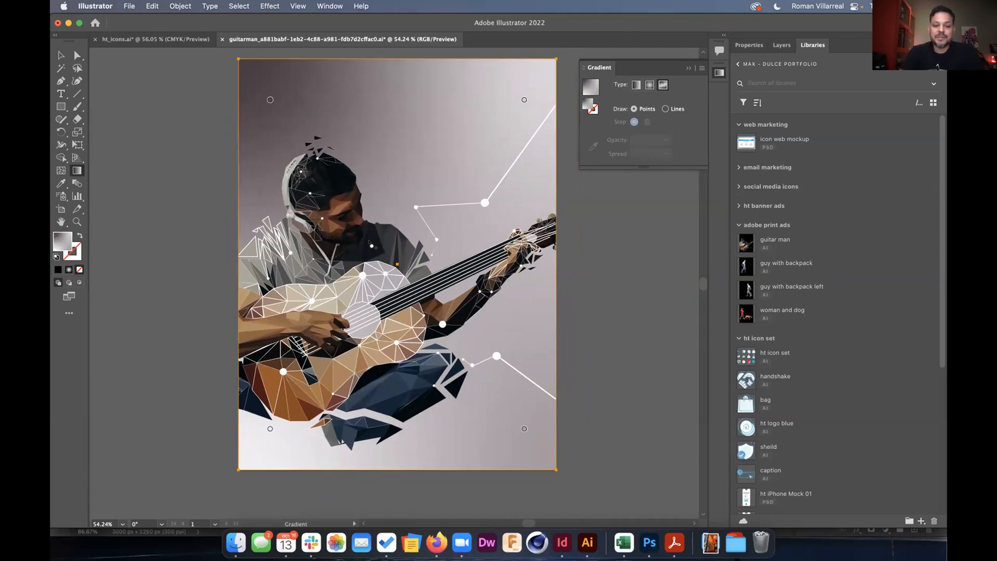
Check the updated guitar man in InDesign, then open the guy with backpack artwork.
key("super")
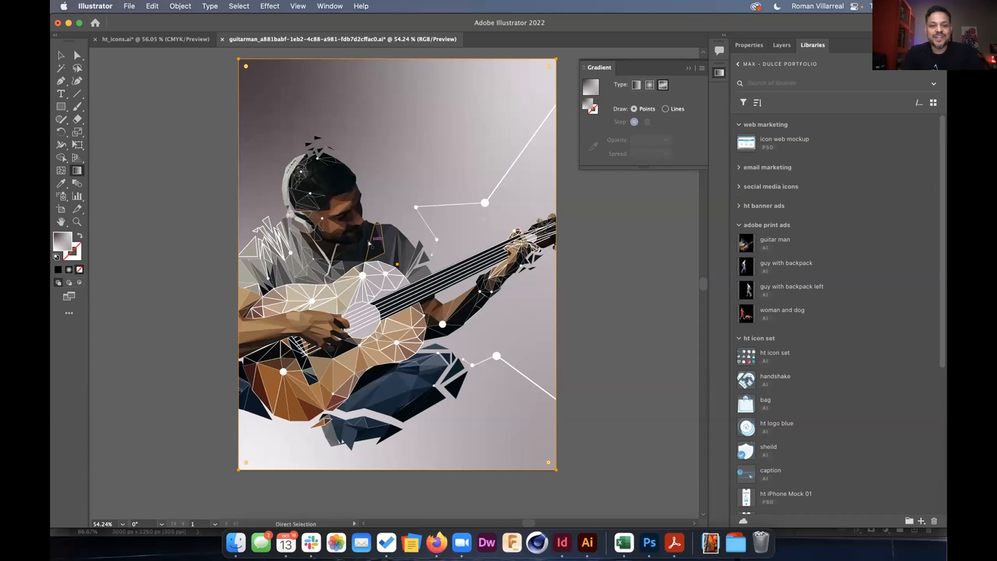
key("super+Tab")
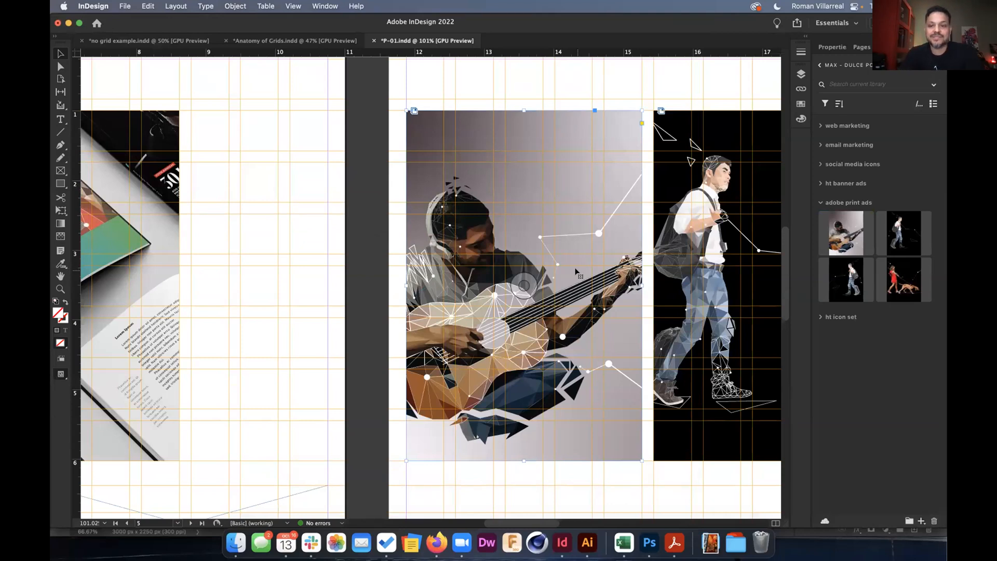
scroll(576, 271, "right", 5)
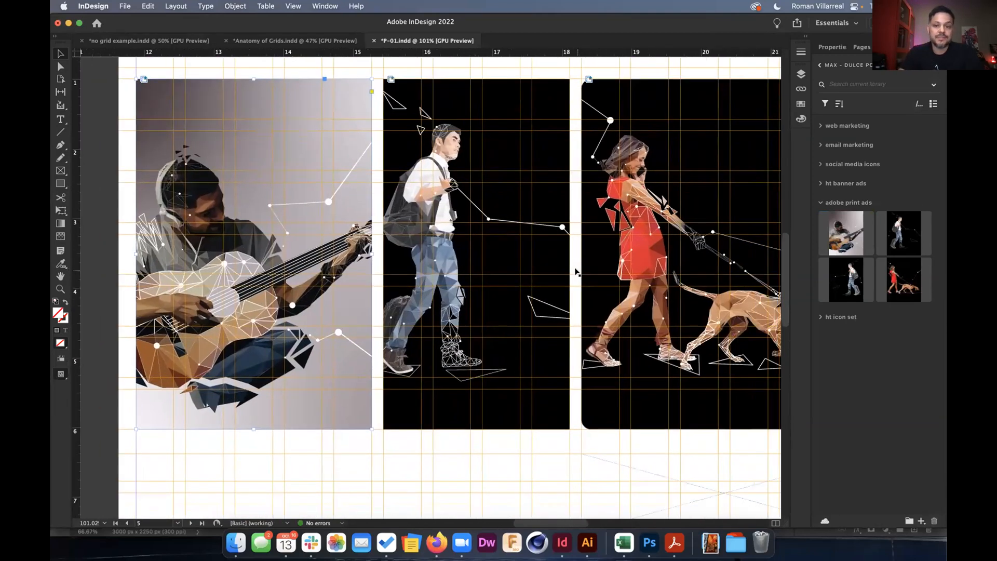
key("super+Tab")
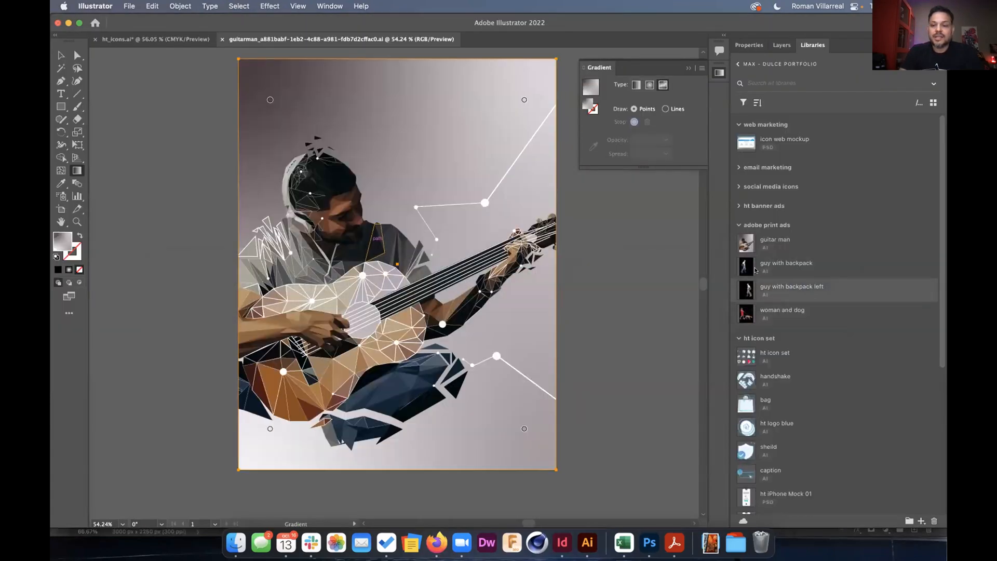
double_click(746, 265)
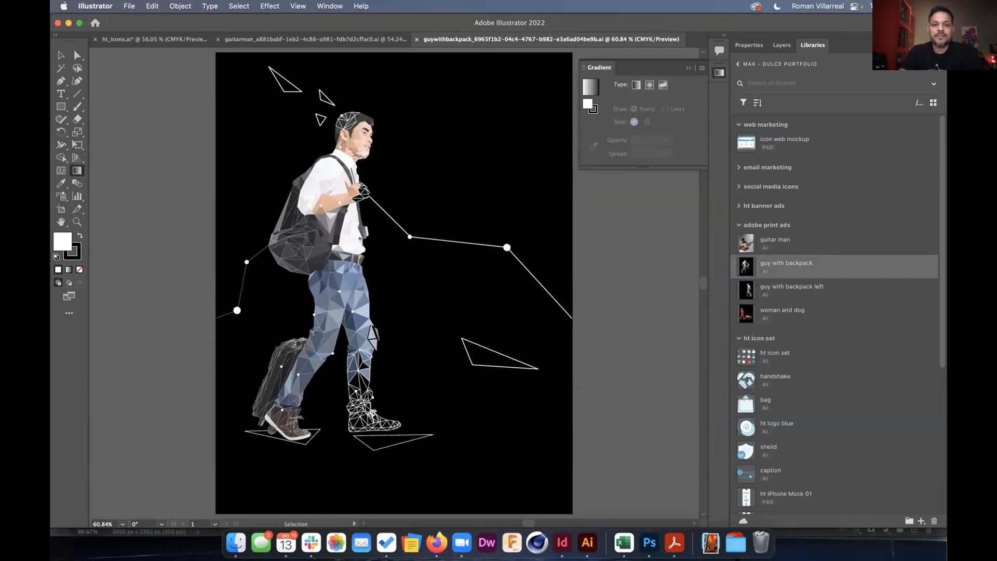
Give the guy with backpack's black background a grey-green freeform gradient.
right_click(746, 265)
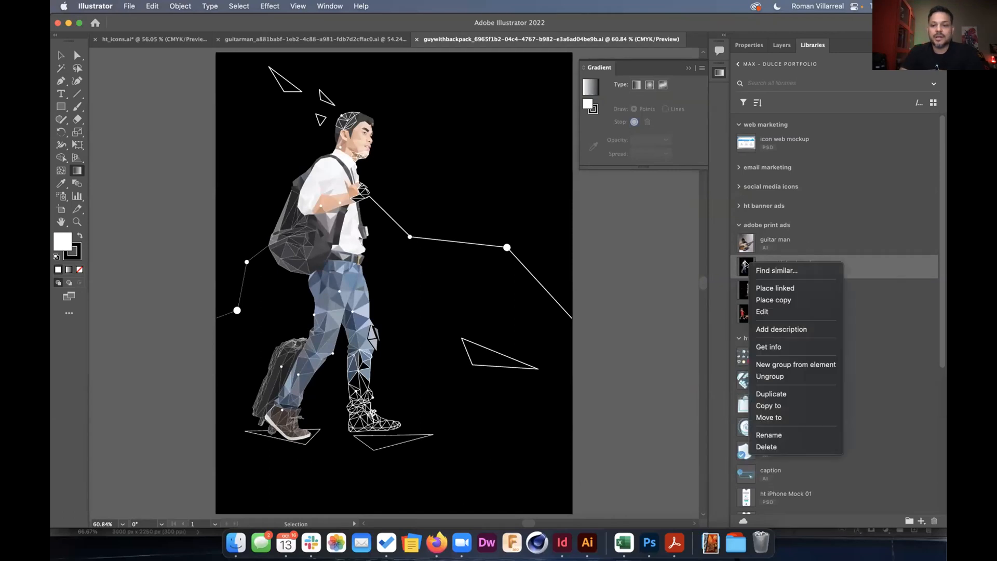
left_click(758, 307)
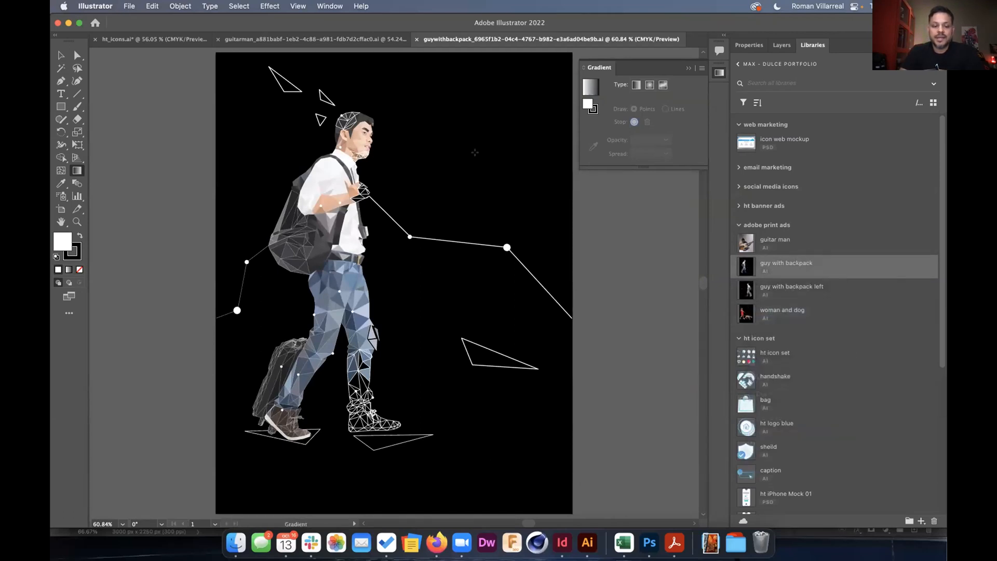
key("a")
left_click(492, 149)
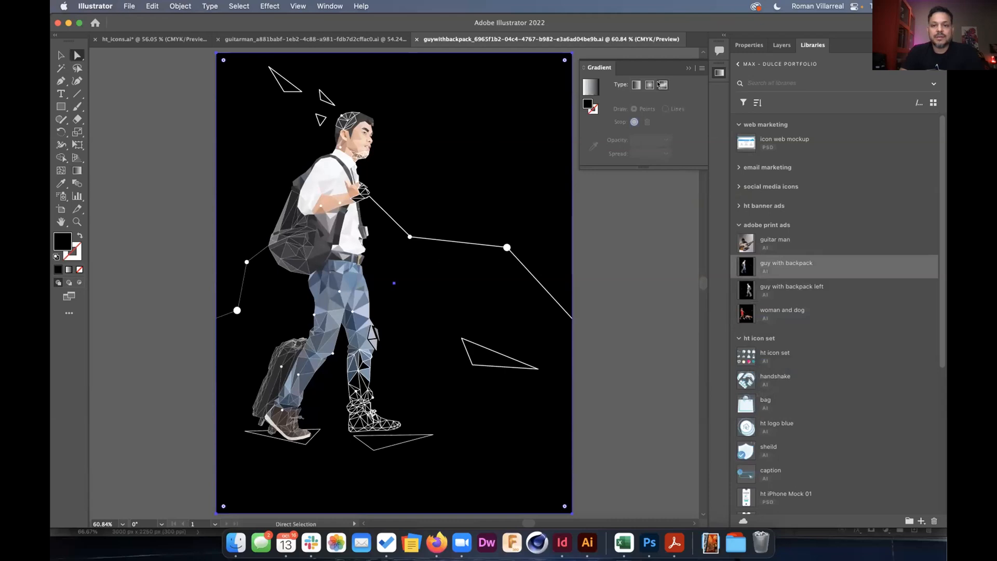
left_click(661, 84)
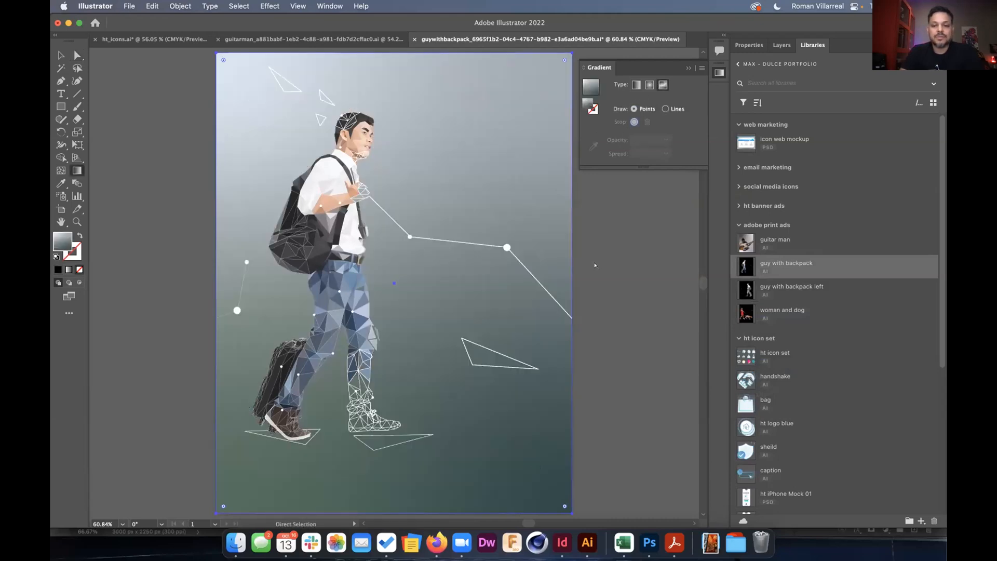
Open the woman and dog artwork and cycle freeform gradients until its background is pink-to-cream.
double_click(747, 313)
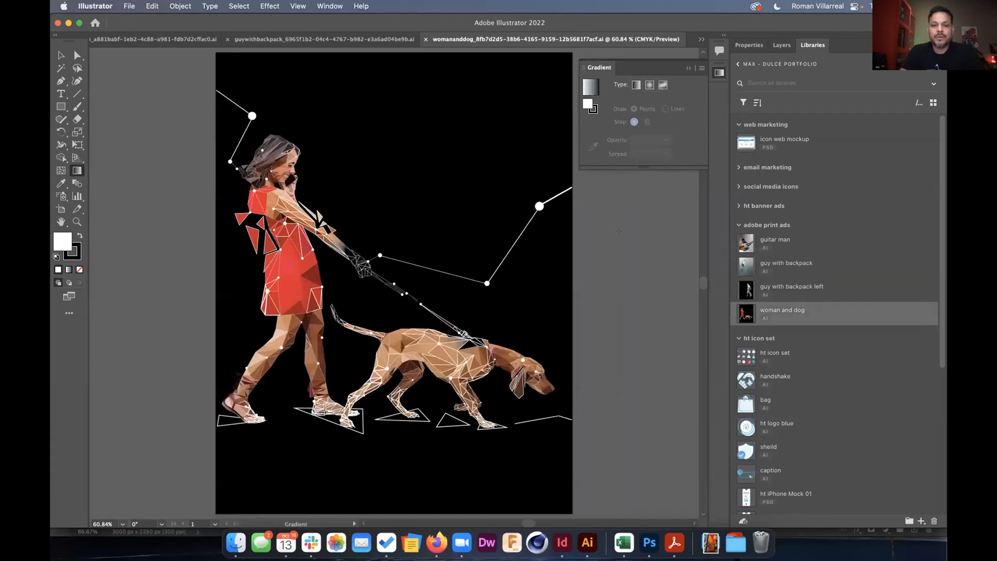
key("a")
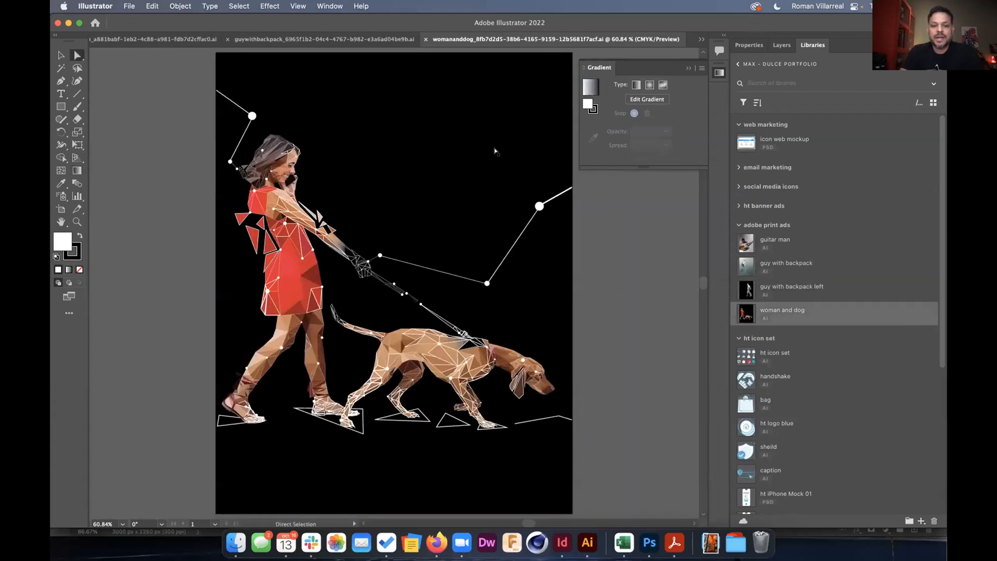
left_click(493, 147)
left_click(663, 84)
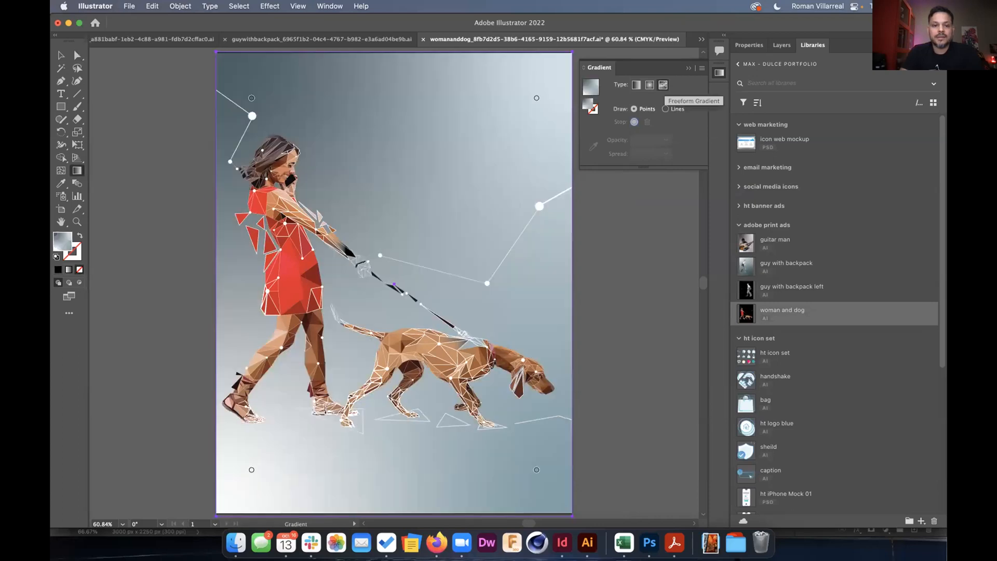
left_click(650, 84)
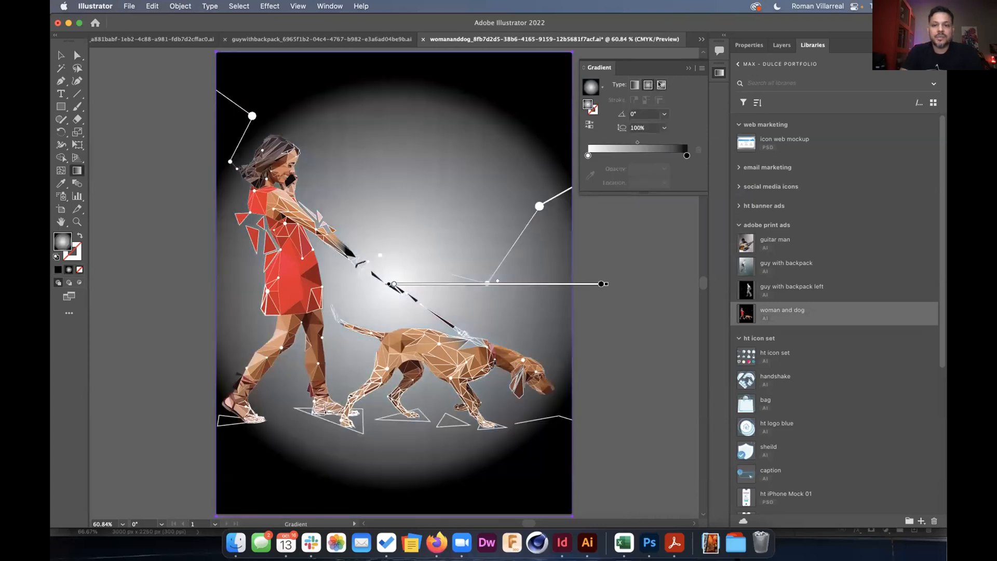
left_click(660, 84)
left_click(660, 84)
left_click(649, 84)
left_click(662, 84)
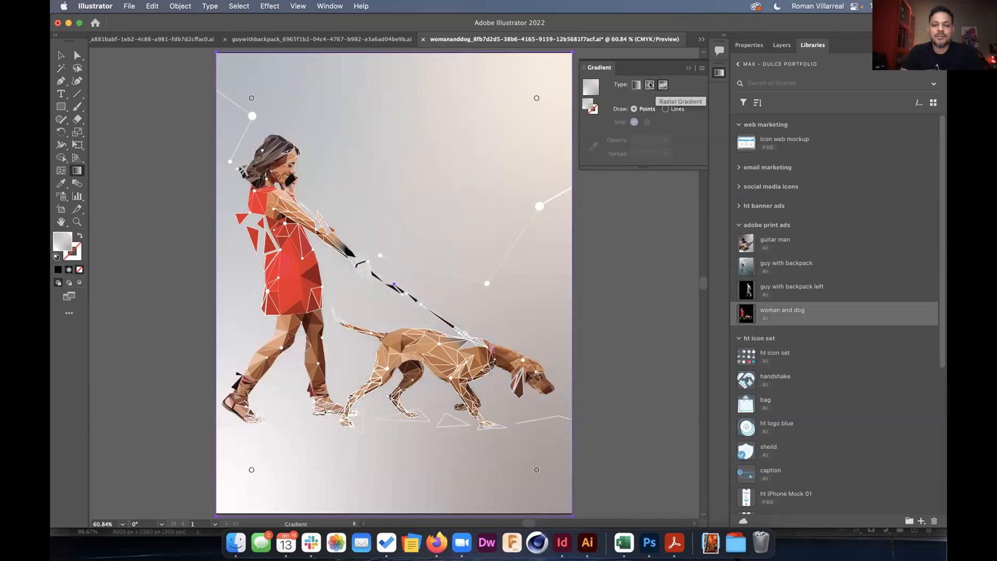
left_click(650, 85)
left_click(663, 84)
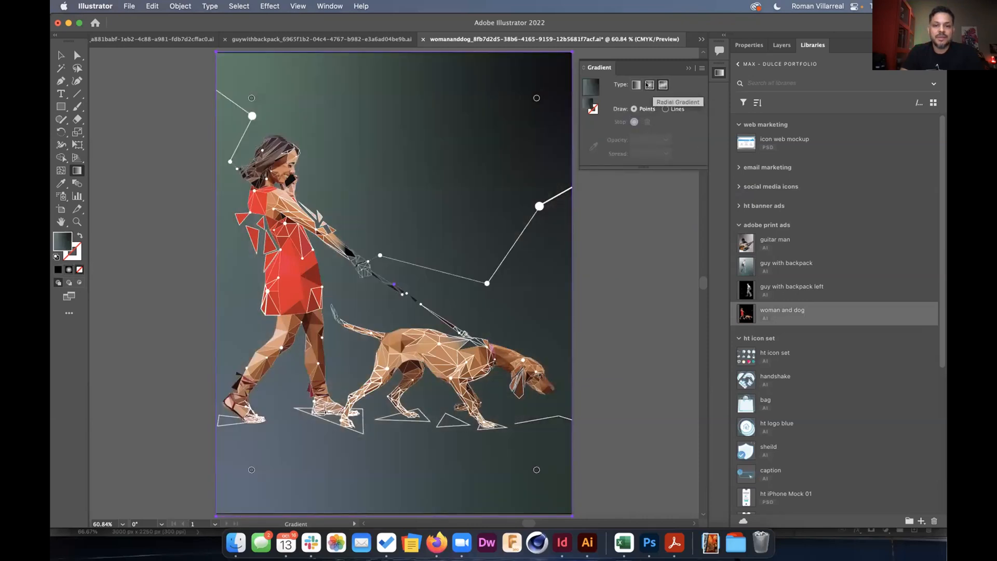
left_click(649, 84)
left_click(662, 84)
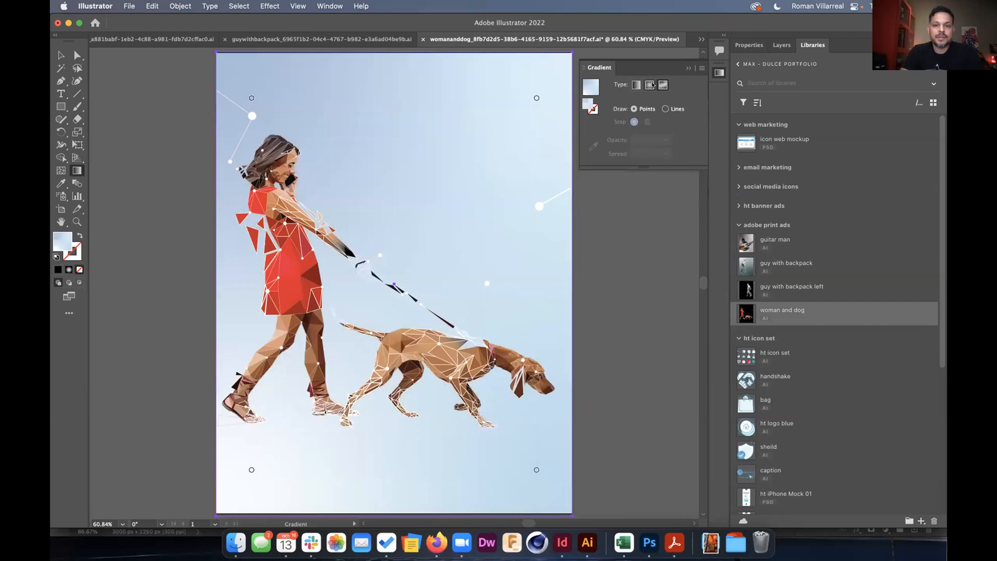
left_click(650, 85)
left_click(661, 85)
key("super")
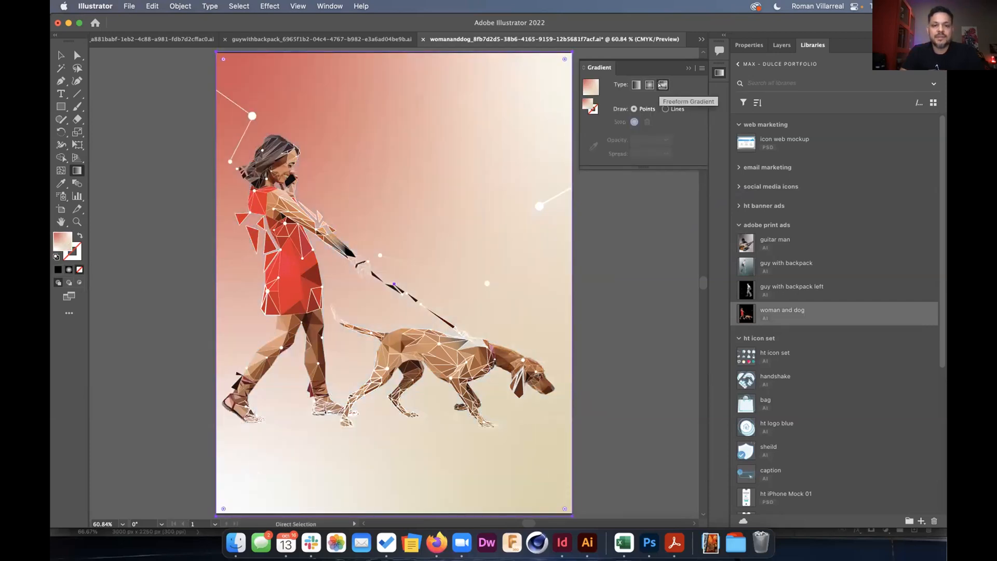
key("super+Tab")
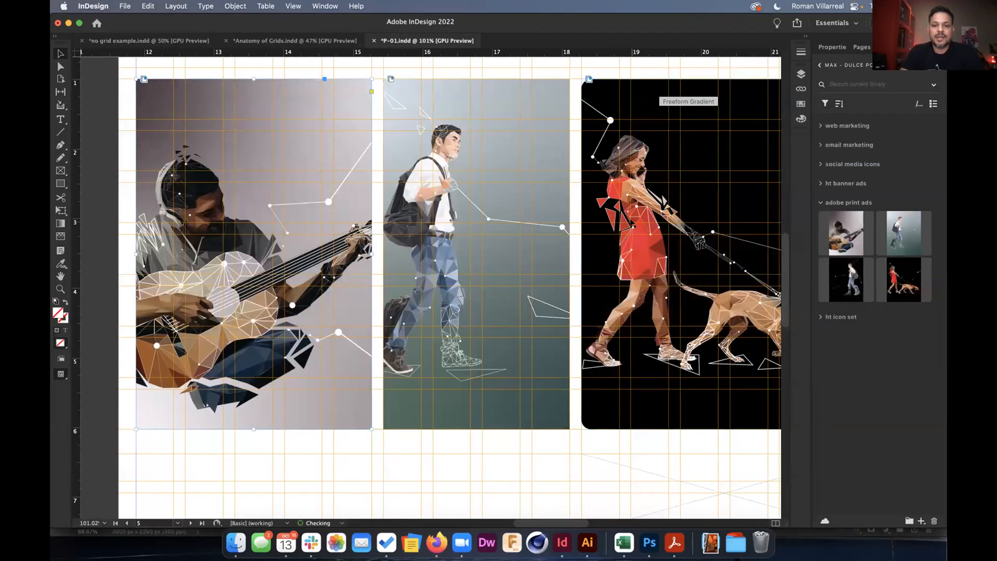
Scroll around page 5 to view the woman-and-dog frame's coral-to-cream background beside the other figures.
scroll(611, 218, "down", 3)
scroll(612, 219, "right", 2)
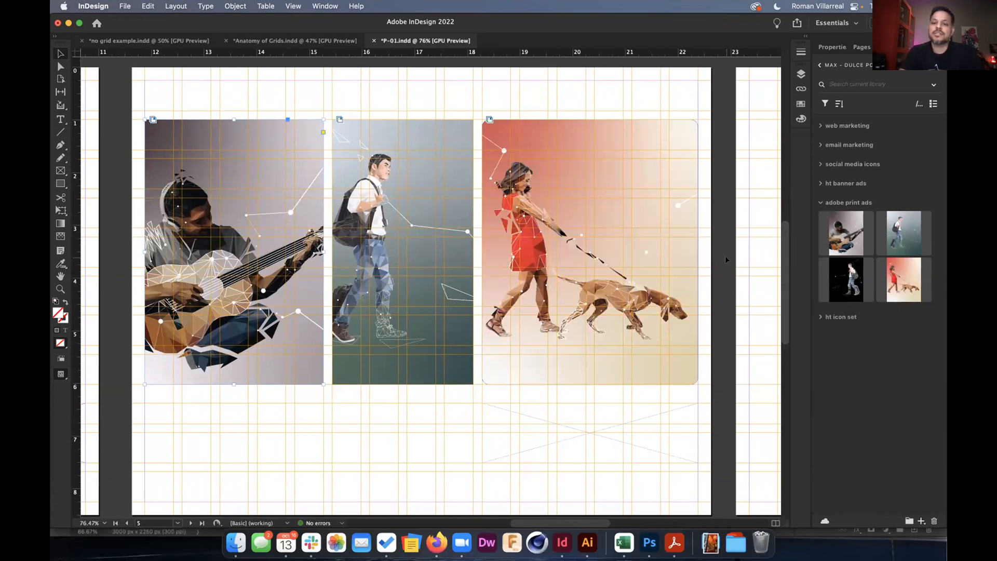
scroll(725, 256, "down", 2)
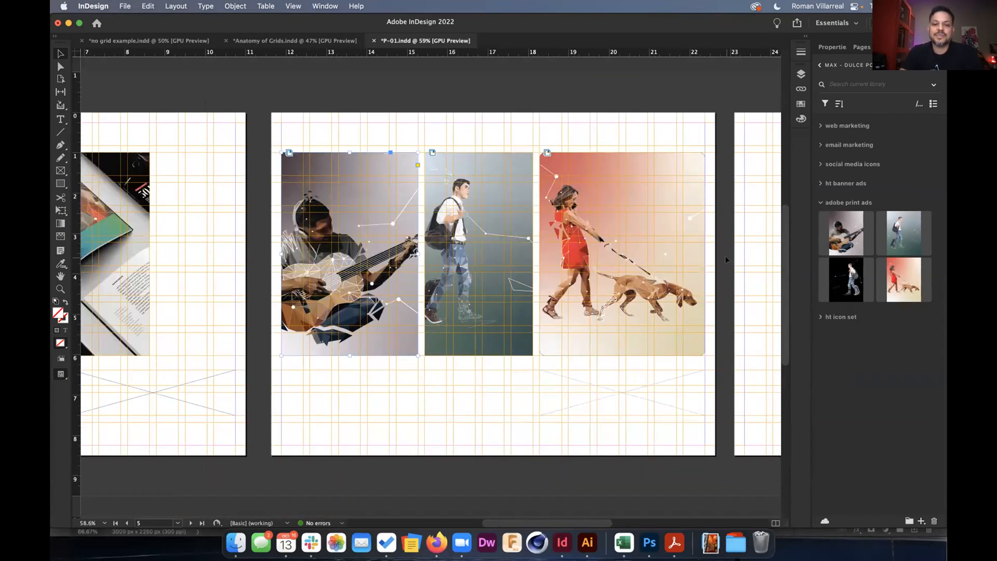
scroll(725, 260, "left", 5)
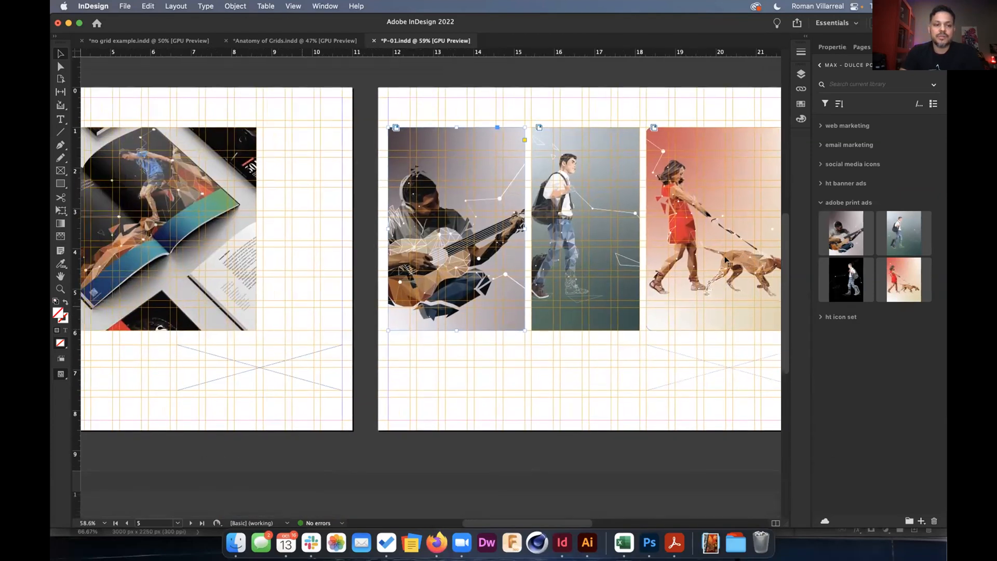
scroll(303, 306, "down", 2)
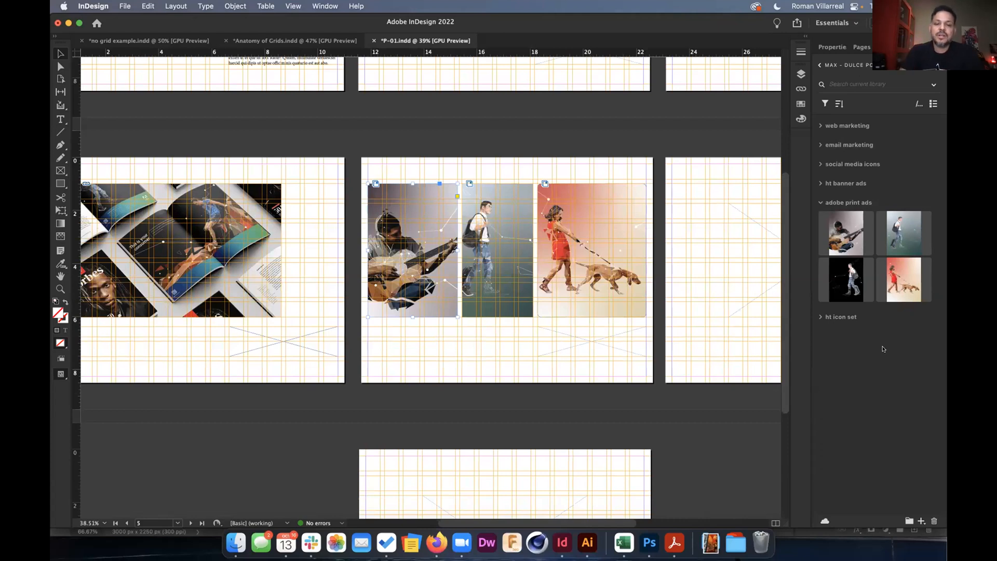
scroll(232, 264, "right", 3)
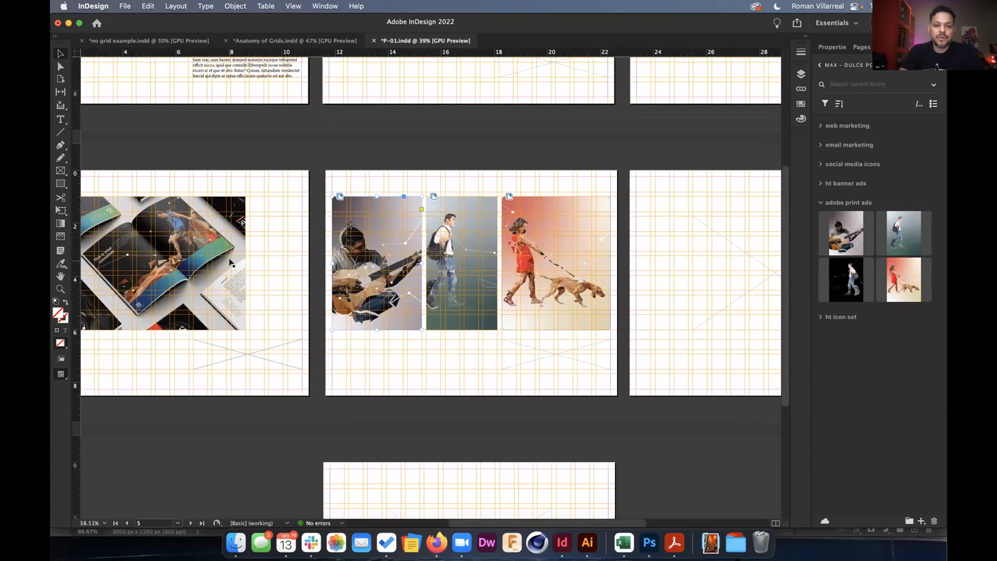
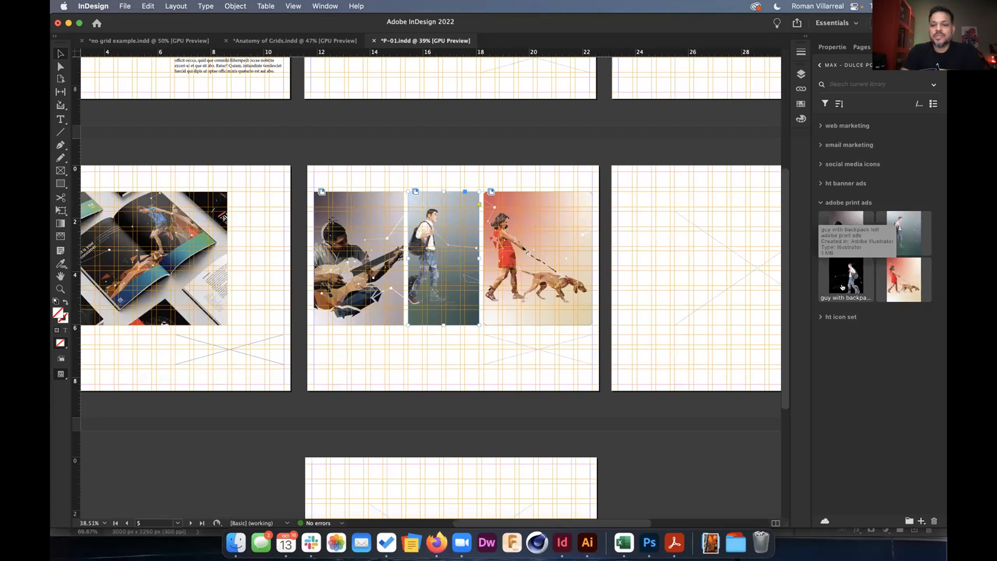
Relink guy with backpack.ai to the guy with backpack graphic from CC Libraries, accepting the layer warning.
left_click(800, 90)
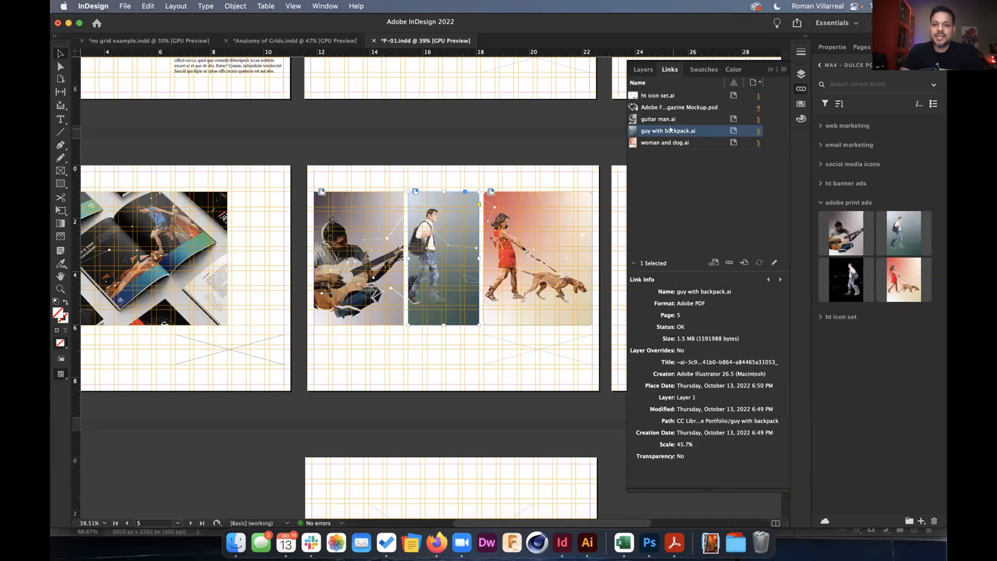
left_click(709, 263)
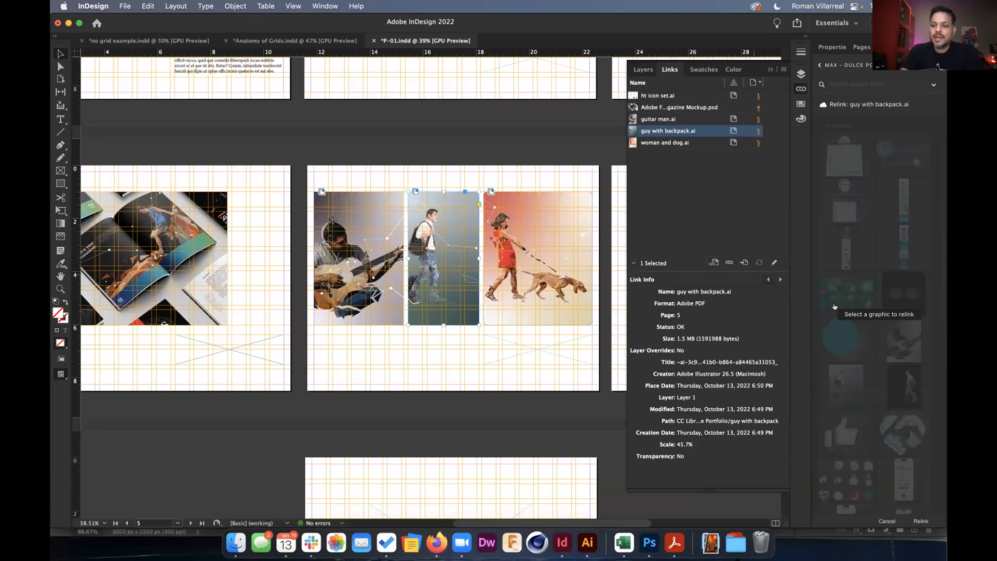
left_click(892, 385)
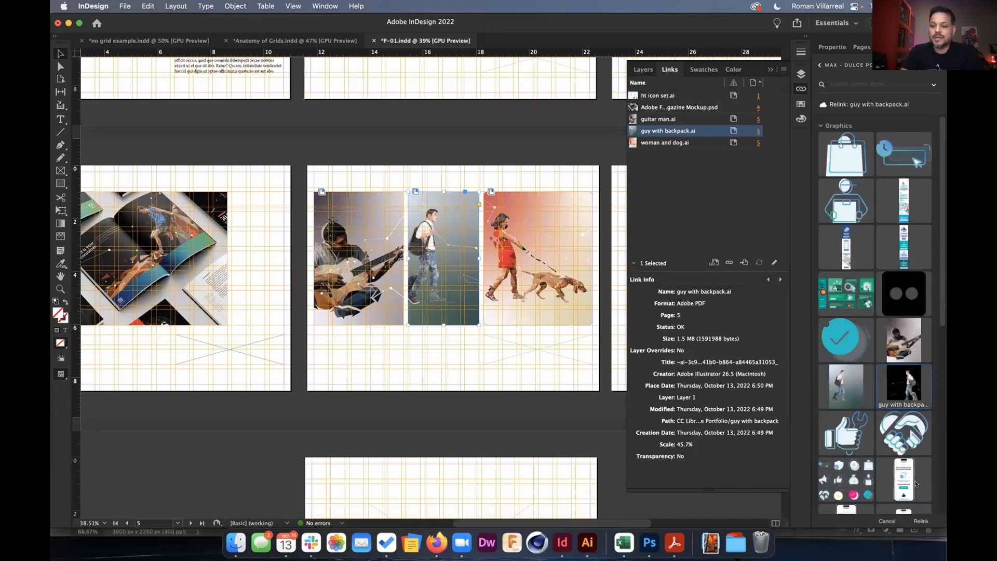
left_click(920, 521)
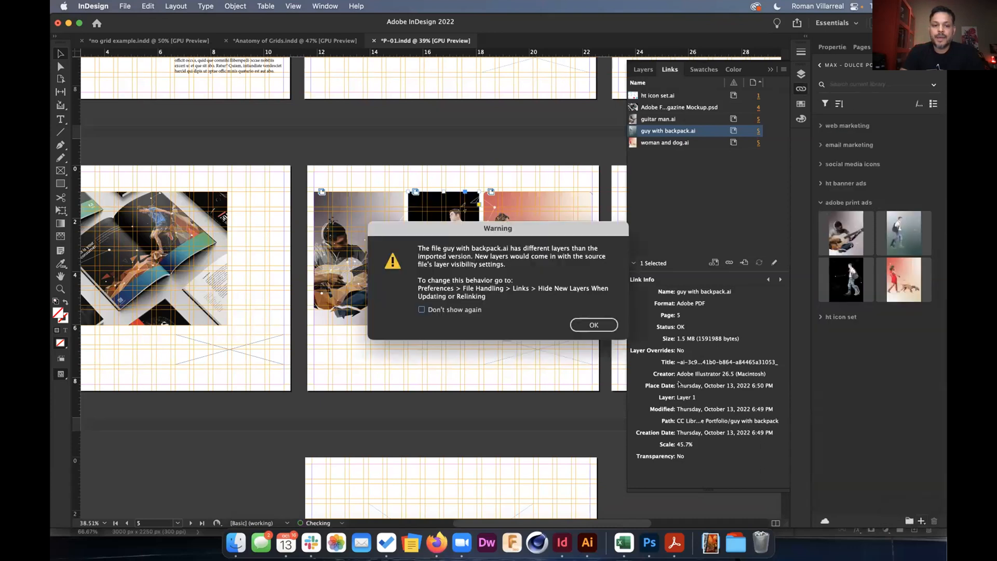
left_click(597, 326)
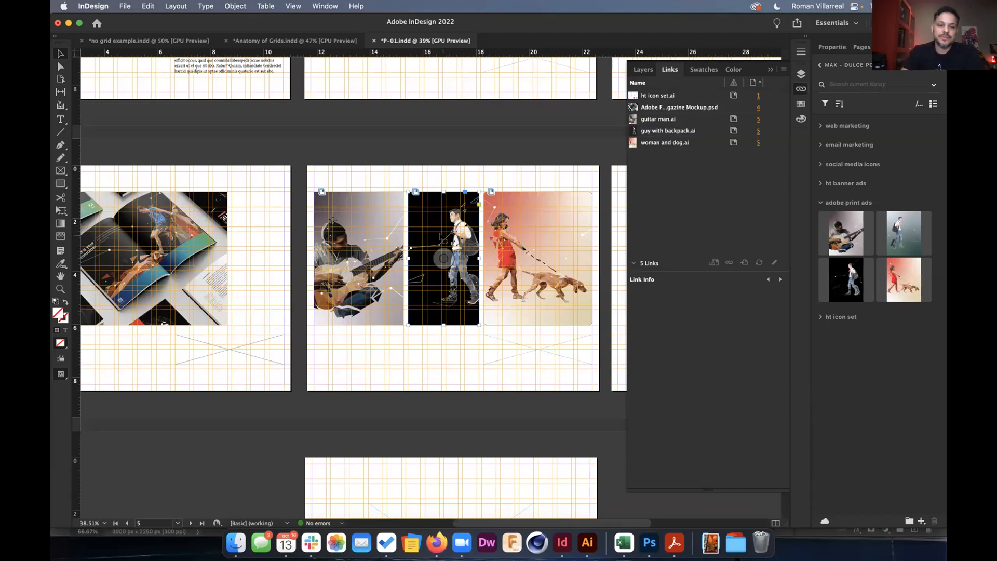
Select Adobe Forbes Magazine Mockup.psd in Links and scroll through its size, resolution and path info.
left_click(694, 107)
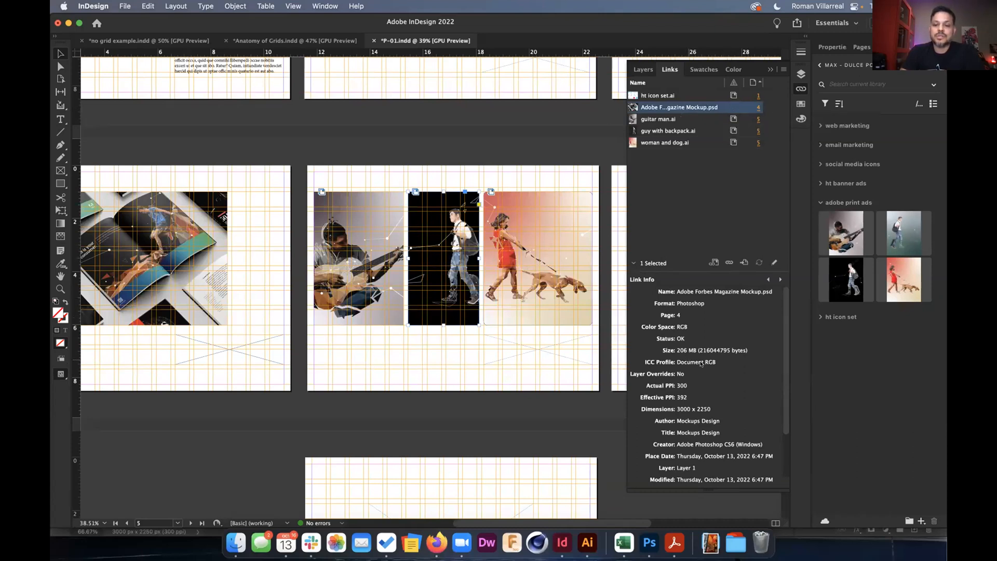
scroll(701, 363, "down", 2)
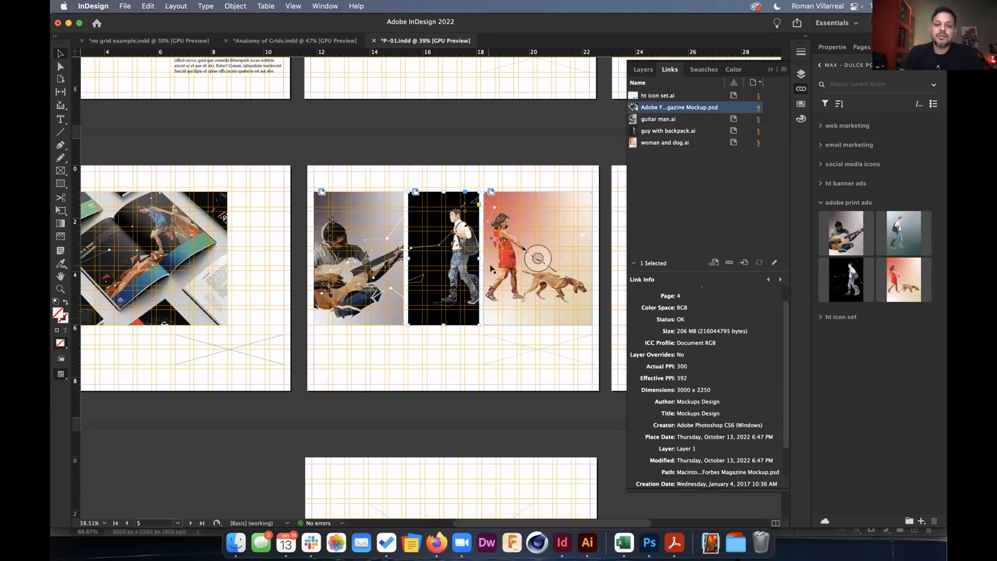
scroll(491, 268, "up", 8)
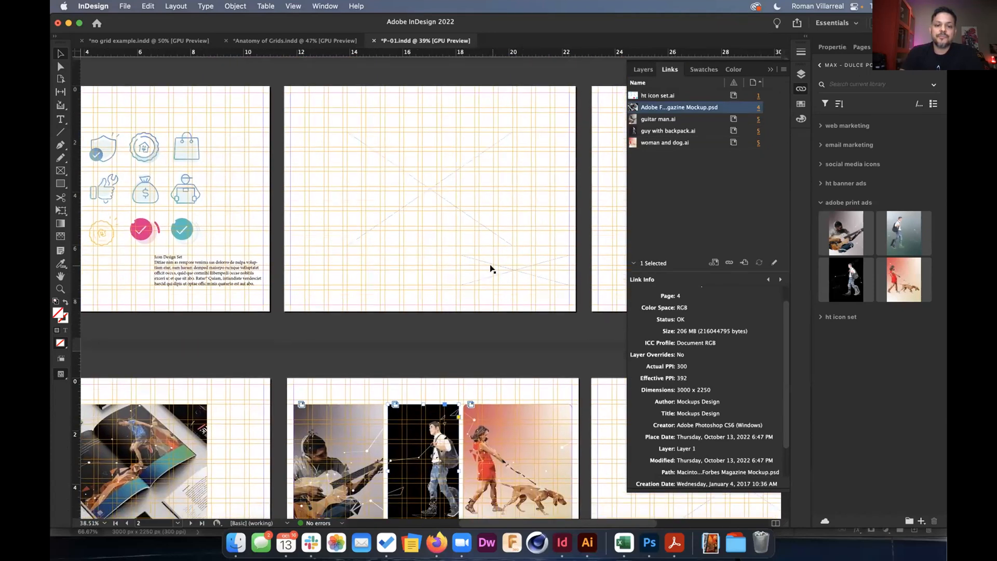
scroll(491, 268, "down", 4)
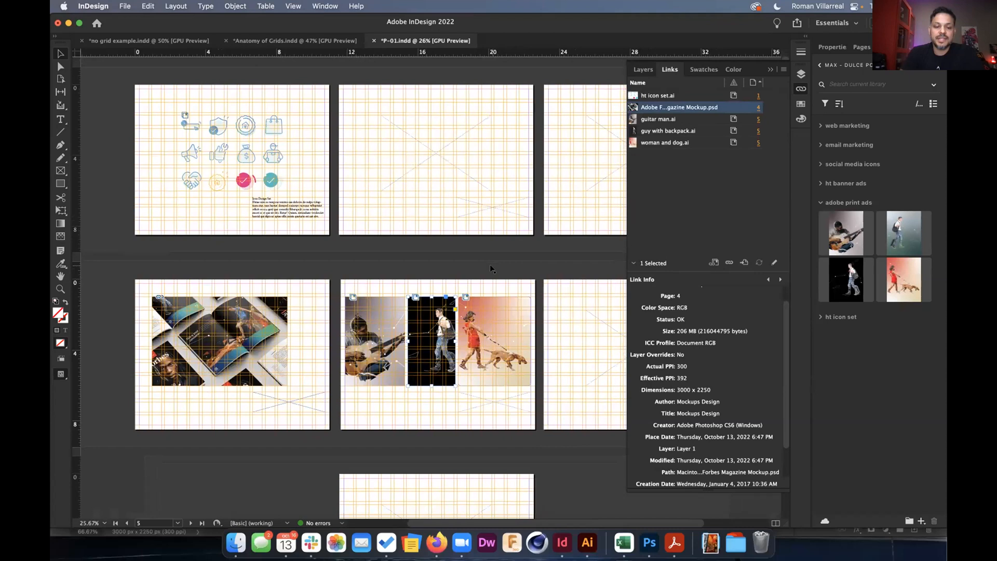
scroll(468, 263, "down", 1)
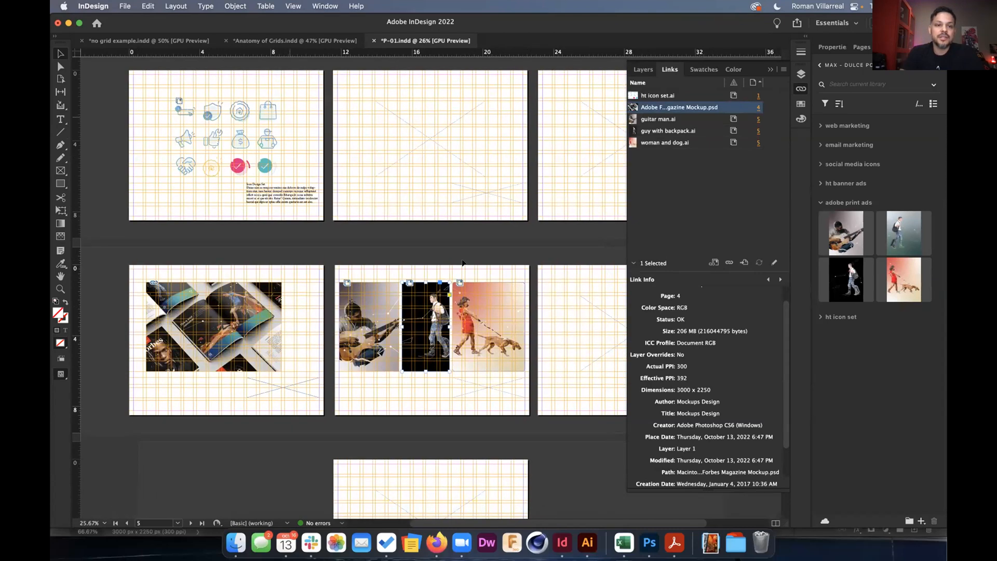
Open P-02.indd via File > Open and update its modified link.
left_click(125, 5)
mouse_move(140, 56)
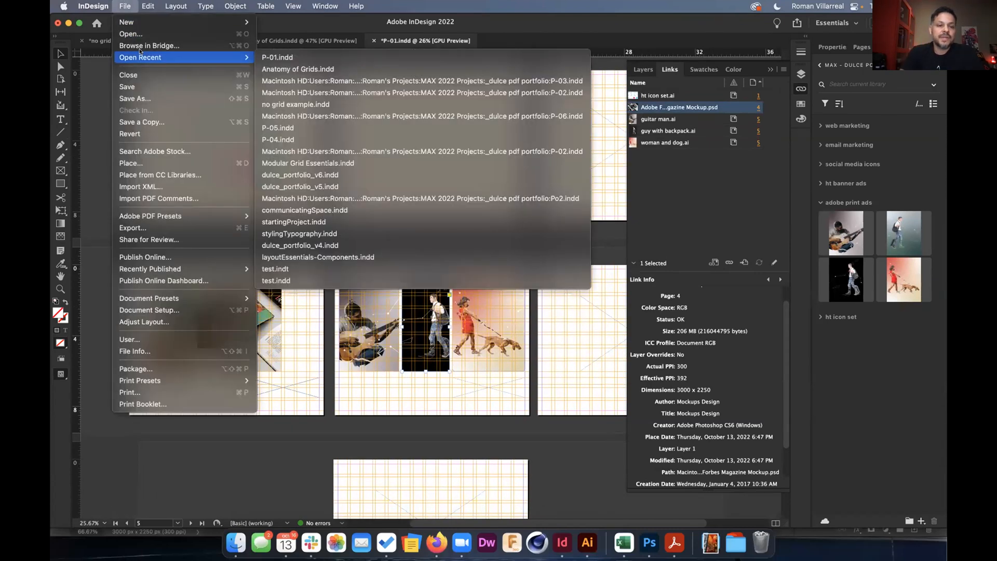
left_click(138, 34)
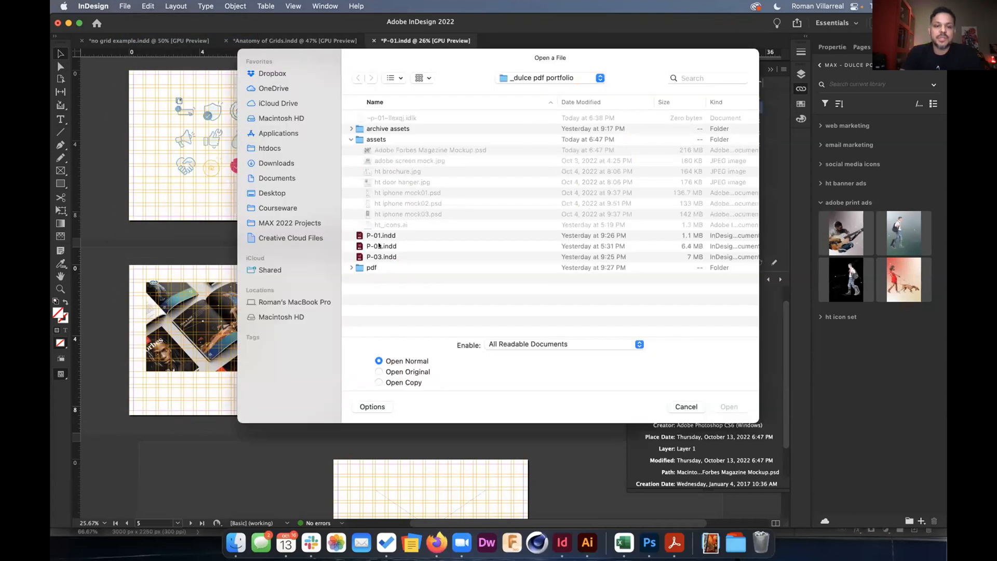
left_click(379, 246)
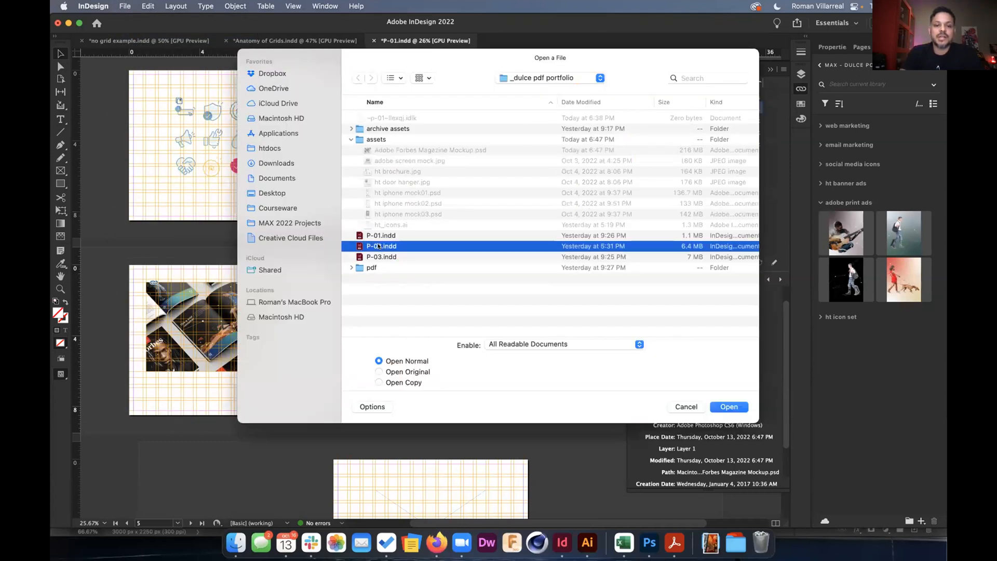
left_click(737, 408)
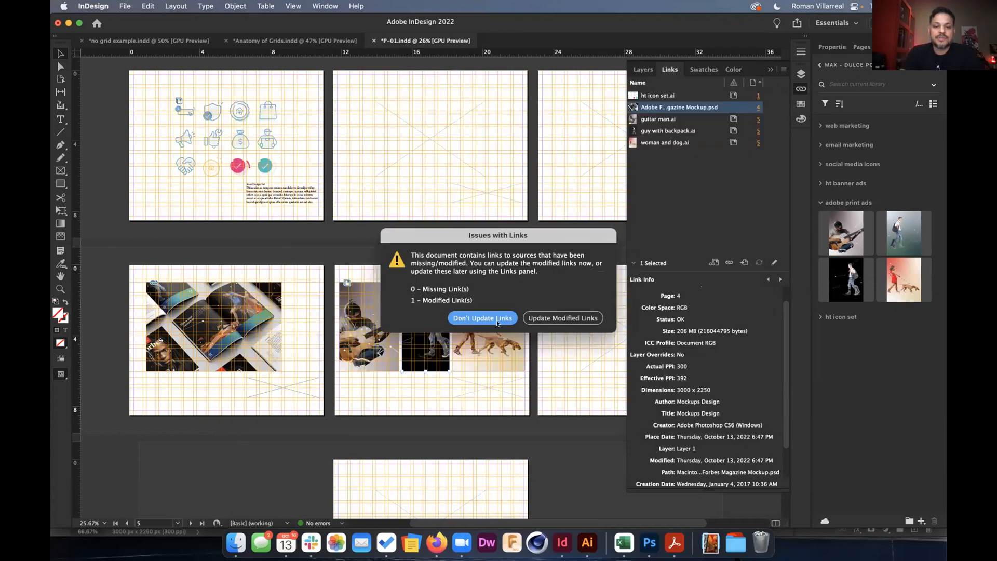
left_click(555, 317)
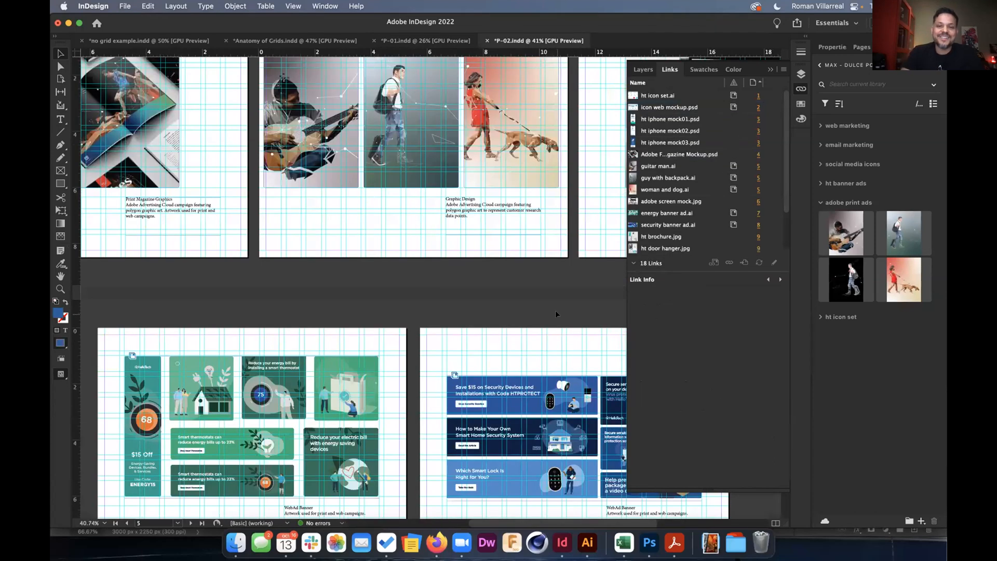
Show the Properties panel and turn the guides off on all P-02 pages.
scroll(555, 311, "down", 4)
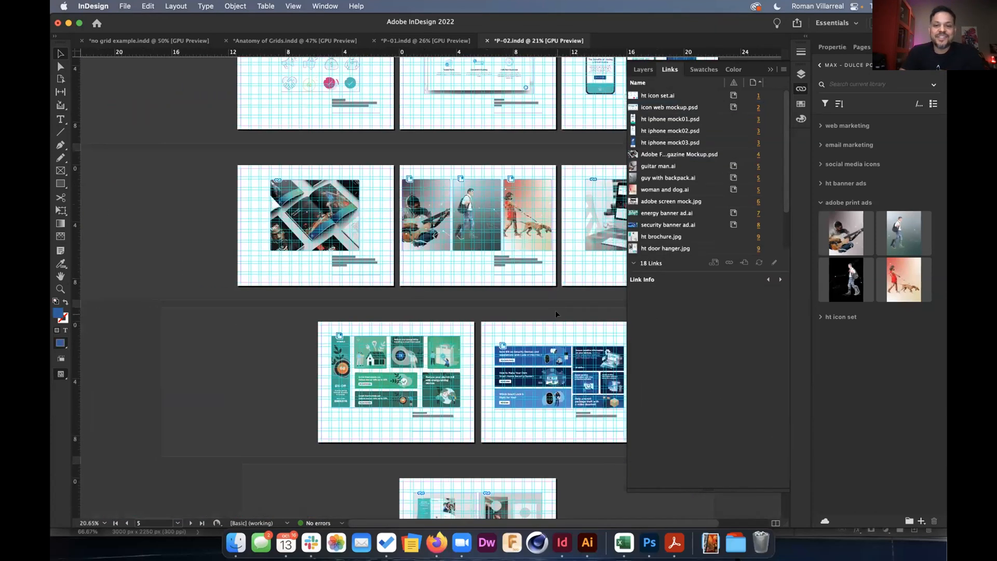
scroll(514, 322, "right", 2)
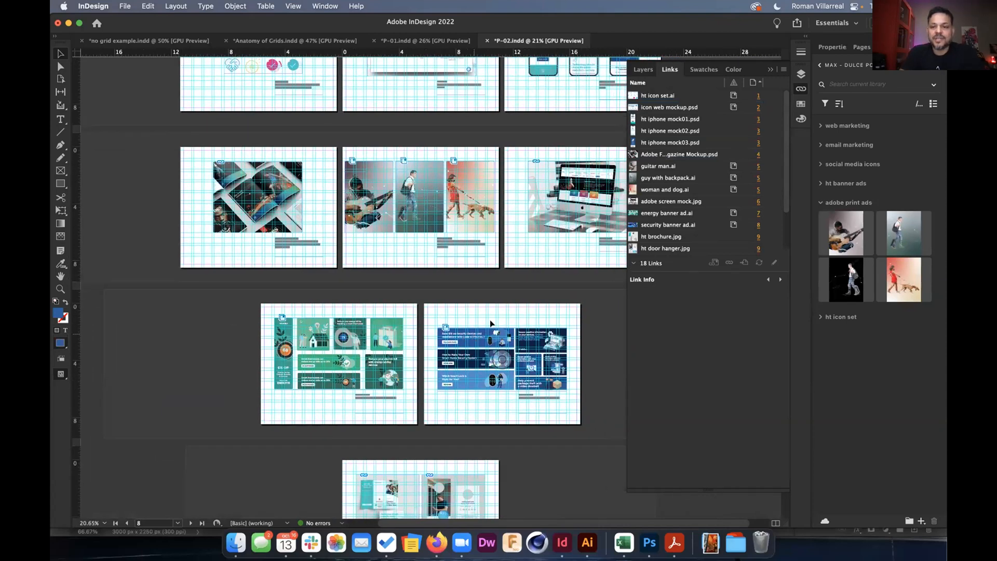
left_click(835, 46)
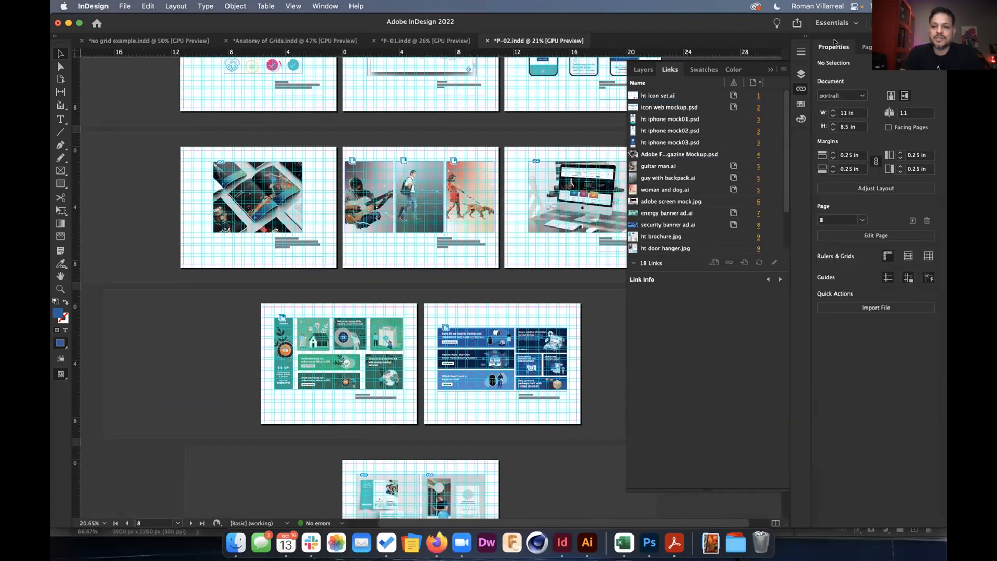
left_click(888, 278)
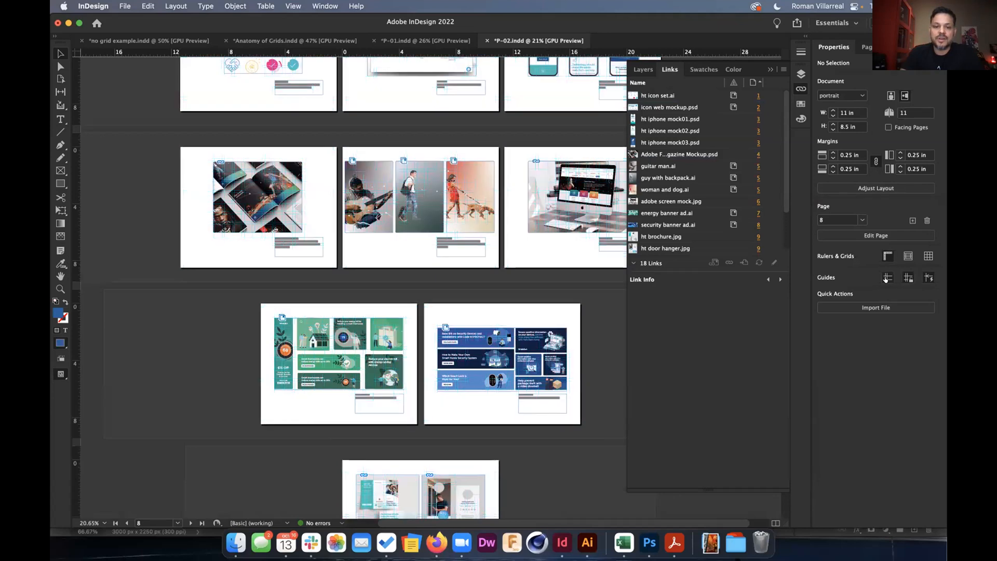
left_click(887, 277)
left_click(887, 278)
Collapse the Links panel, leave the screen mode unchanged, and activate the lower spread.
left_click(770, 70)
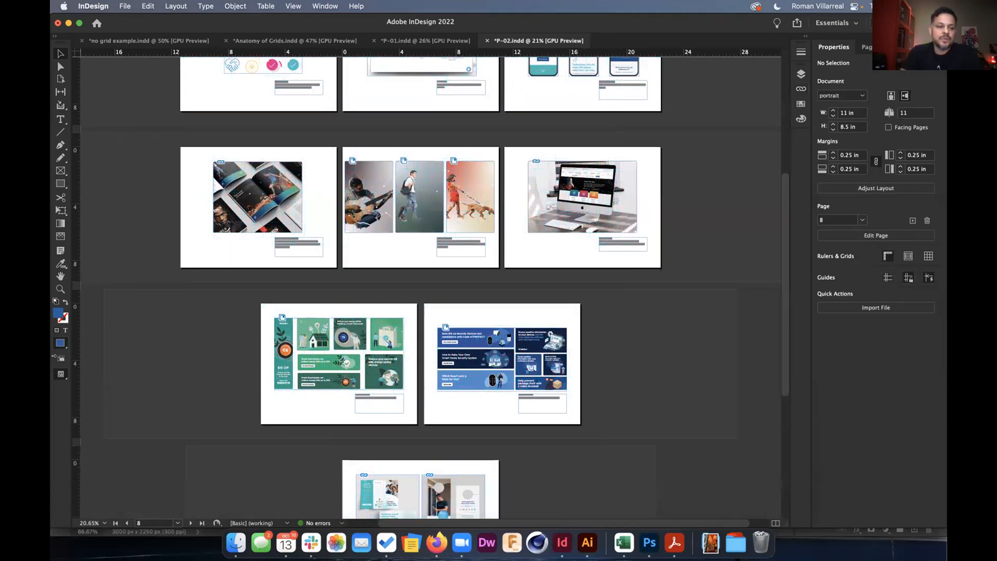
left_click(60, 374)
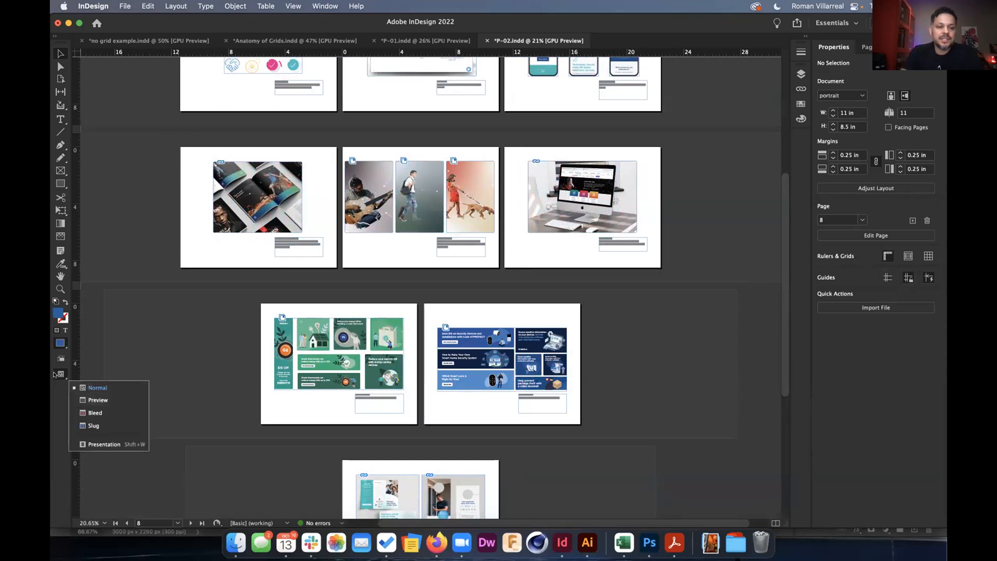
left_click(59, 373)
left_click(138, 351)
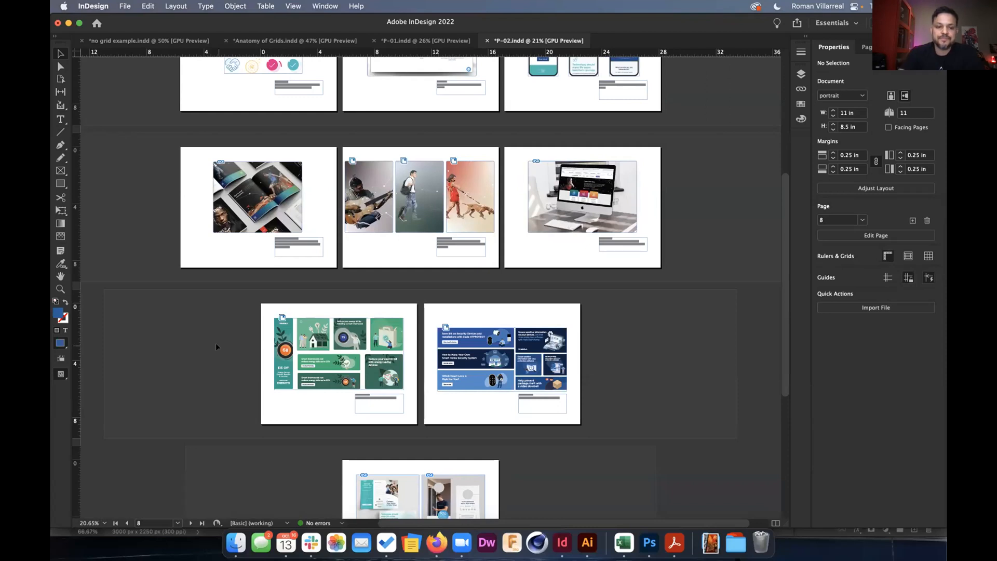
Turn on the document grid and zoom out to survey all P-02 pages.
key("super+apostrophe")
scroll(389, 324, "up", 2)
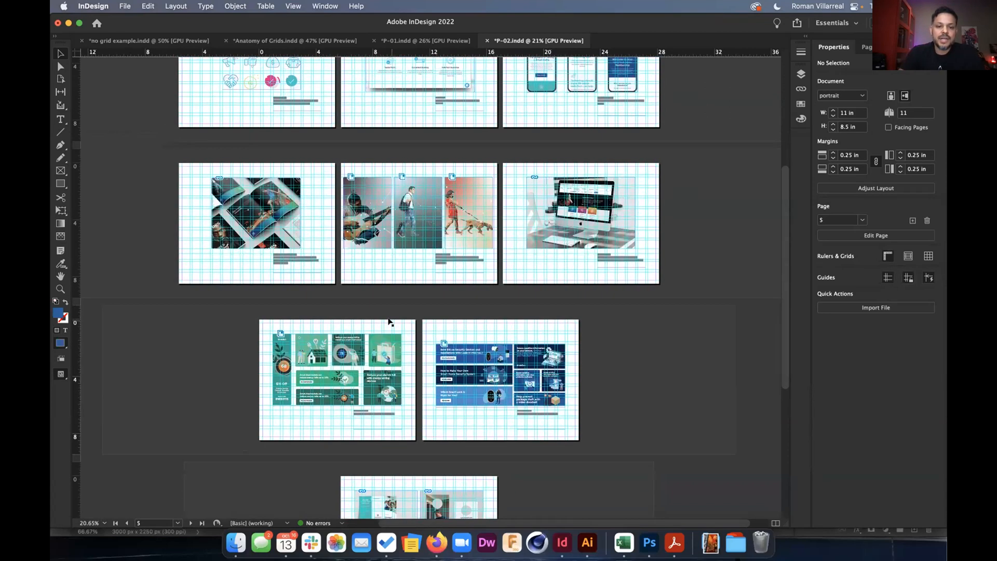
scroll(353, 397, "up", 4)
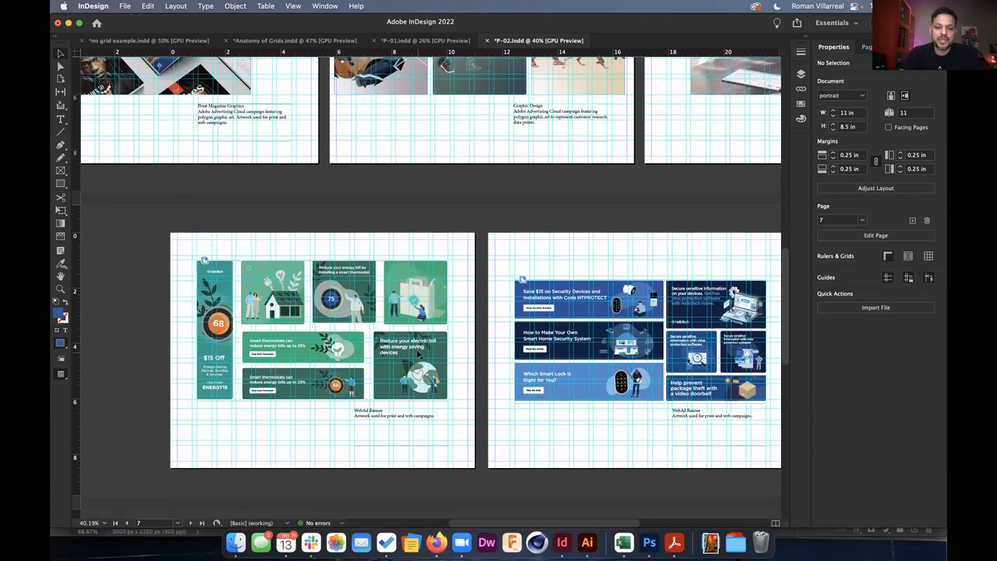
scroll(417, 353, "down", 10)
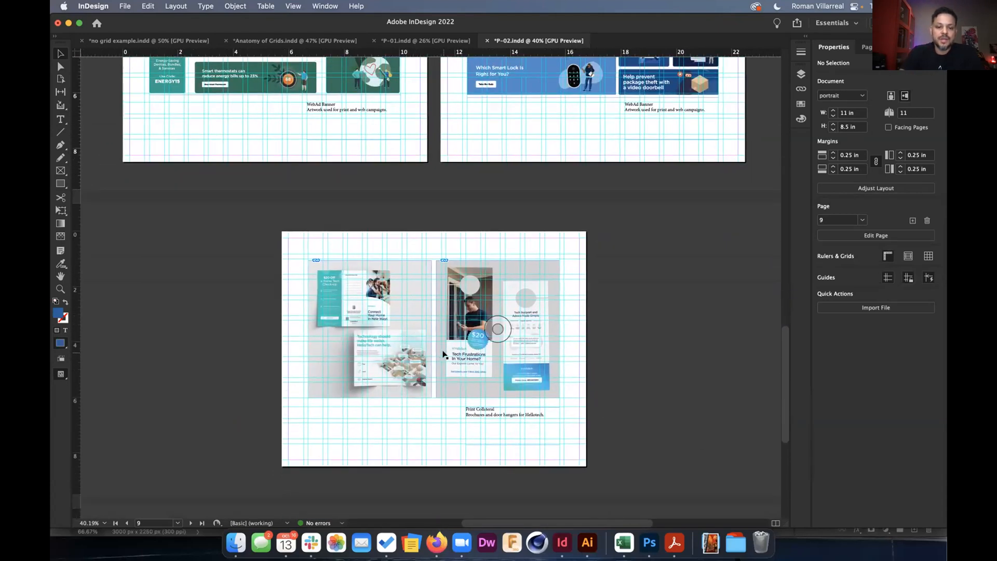
scroll(417, 354, "up", 3)
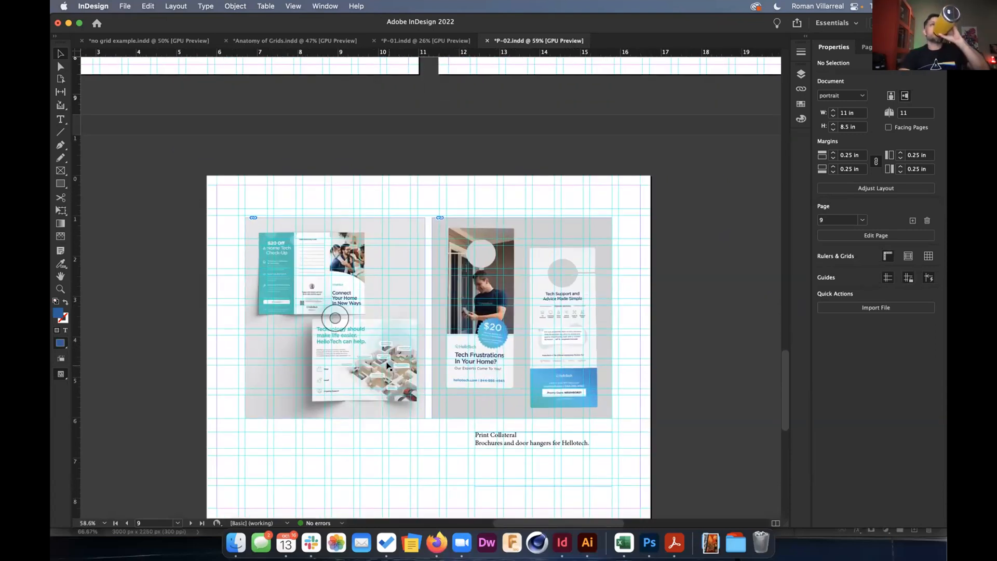
scroll(387, 366, "up", 2)
scroll(387, 366, "up", 10)
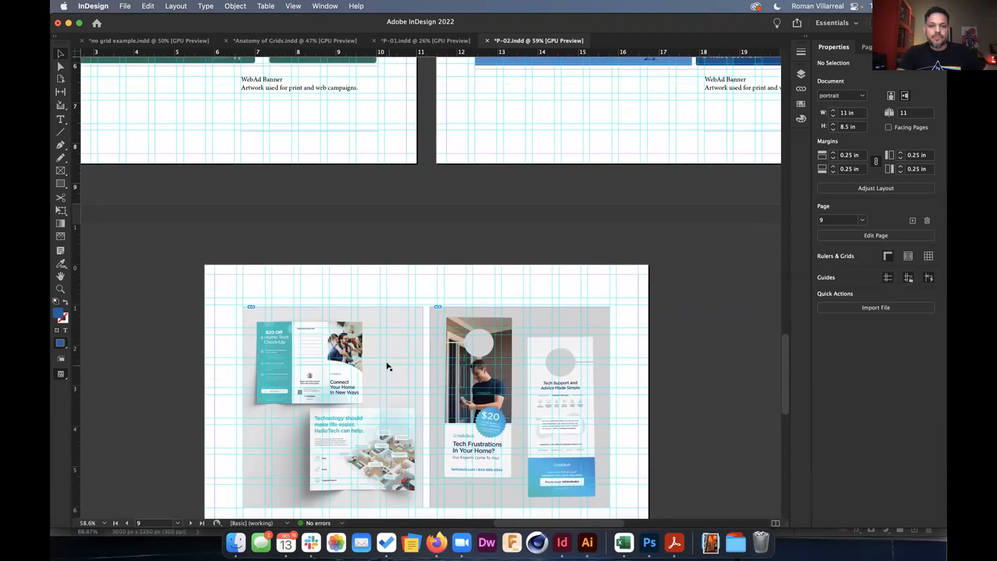
scroll(388, 366, "down", 3)
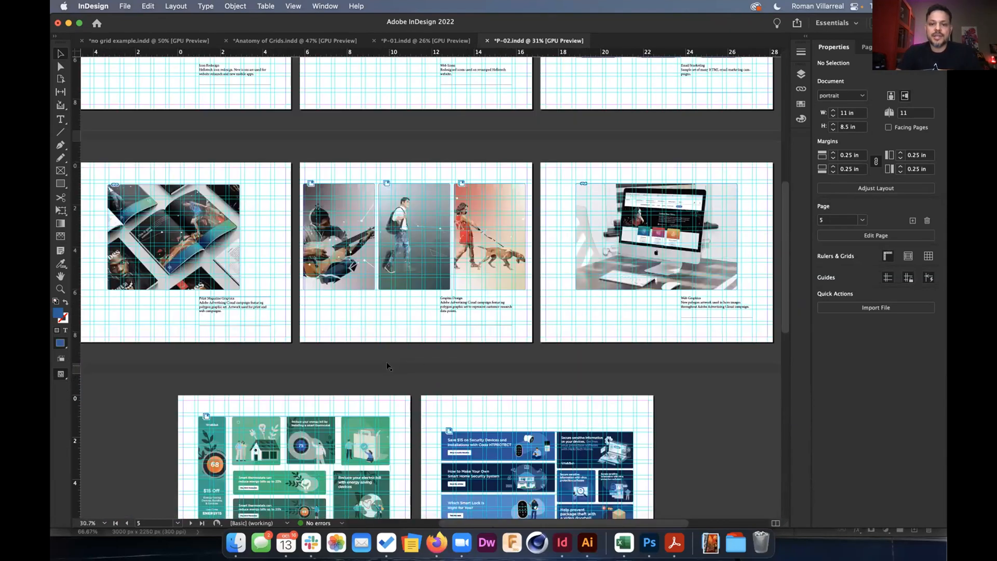
scroll(726, 248, "up", 2)
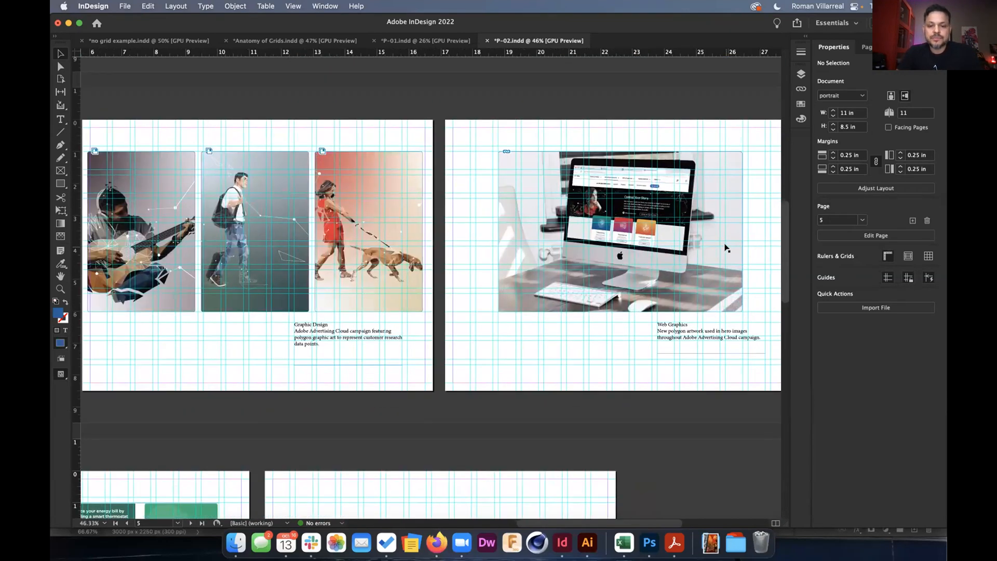
Switch to Preview mode and zoom in on page 1's business card.
key("w")
scroll(696, 243, "up", 4)
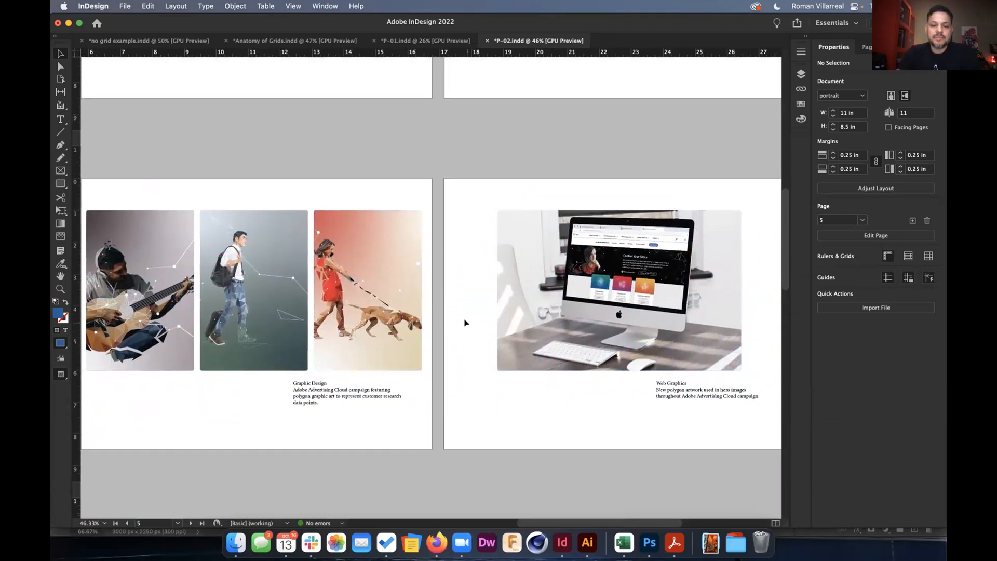
scroll(457, 322, "up", 10)
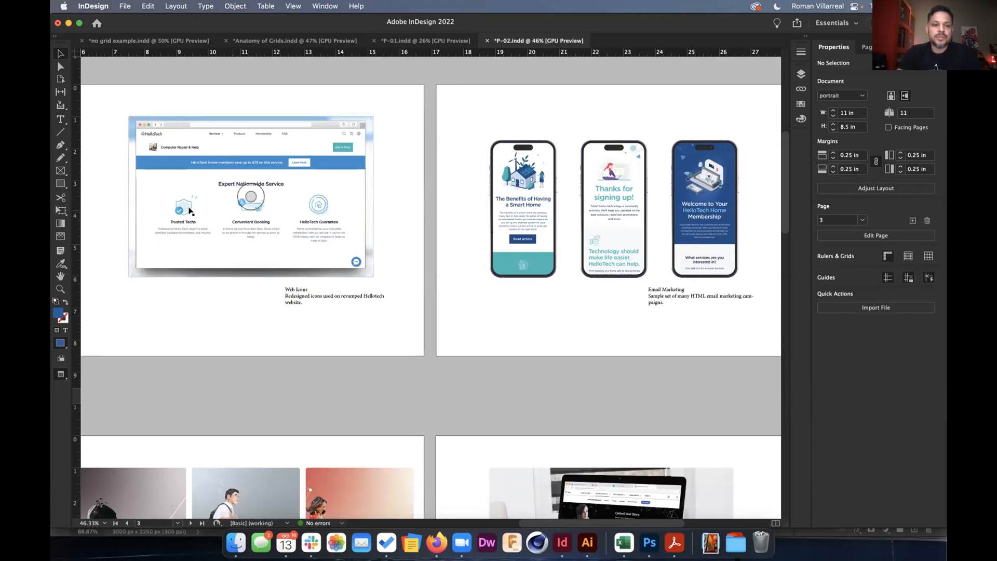
scroll(301, 217, "down", 5)
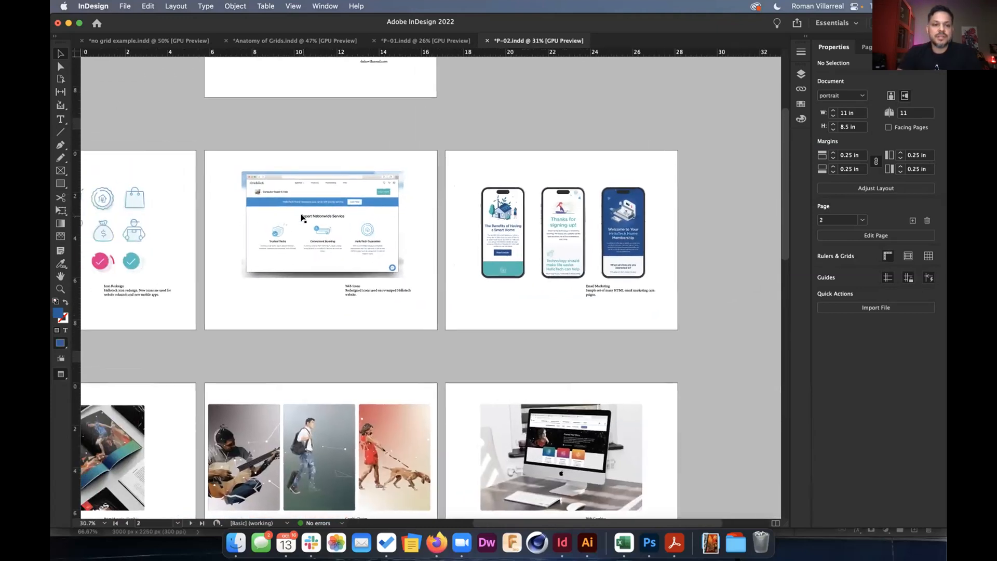
scroll(298, 217, "down", 2)
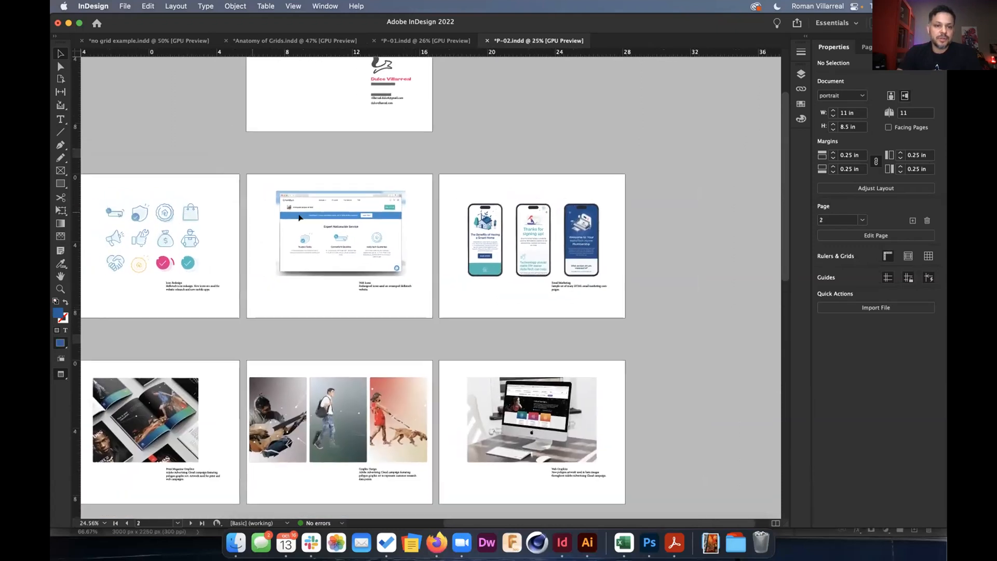
scroll(429, 100, "up", 10)
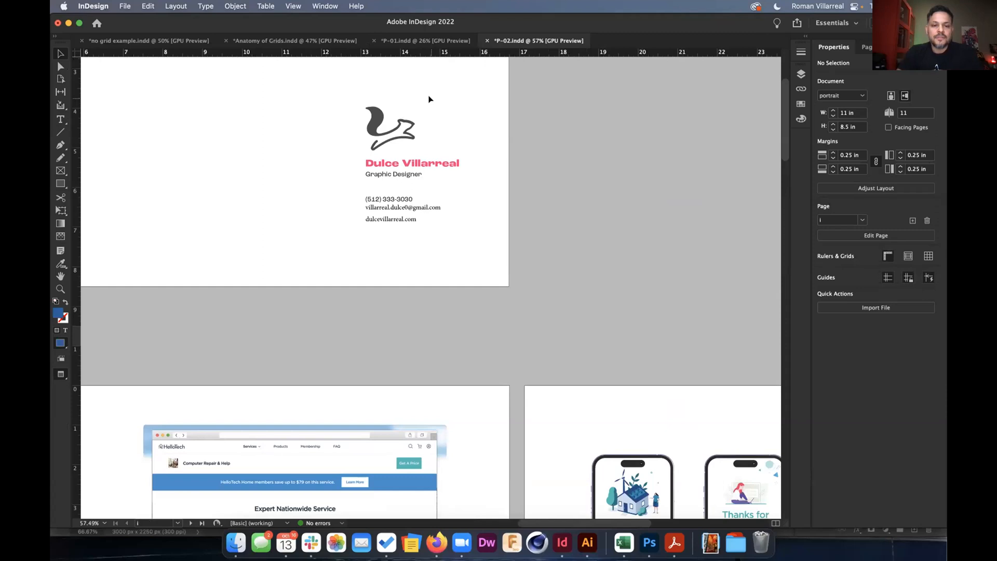
Leave Preview and drag the Instagram, Behance, LinkedIn and flickr icons from CC Libraries under the website.
key("w")
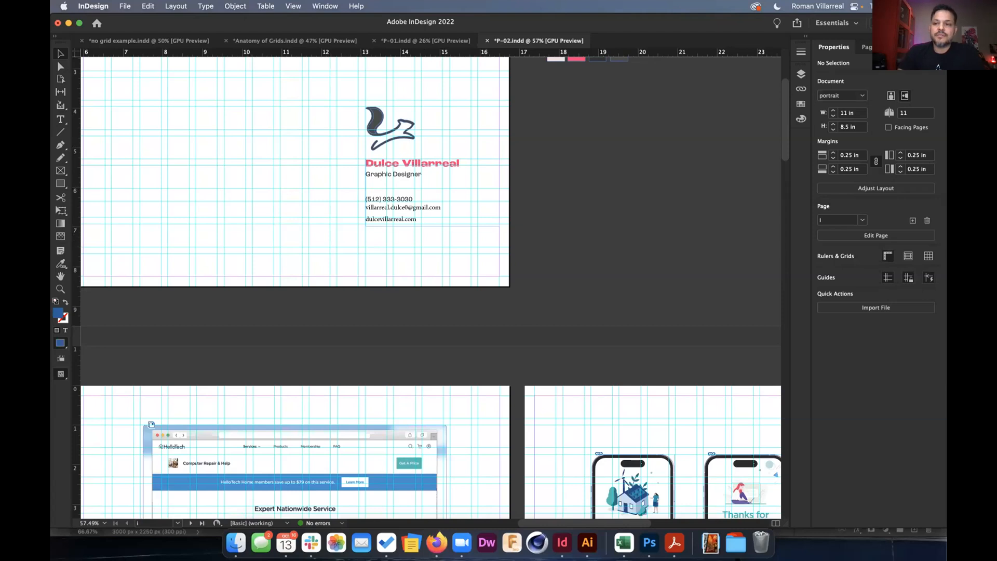
left_click(898, 47)
left_click(821, 202)
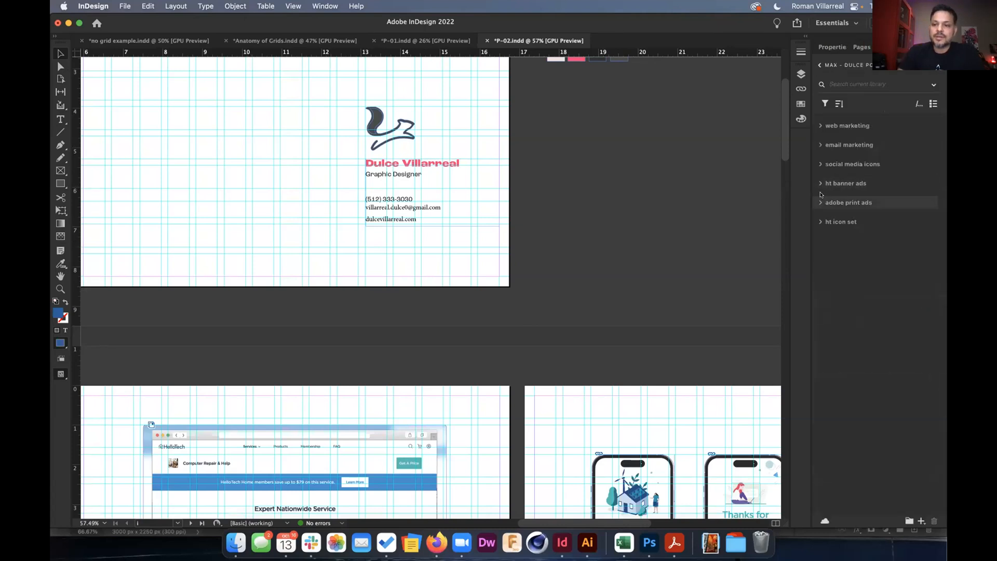
left_click(822, 164)
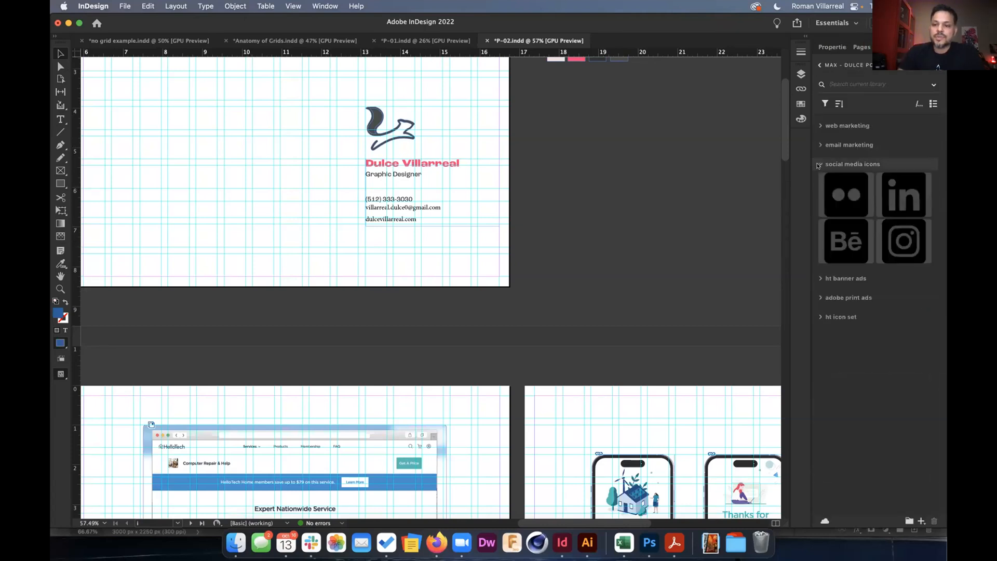
left_click(893, 237, "shift")
left_click_drag(898, 242, 440, 240)
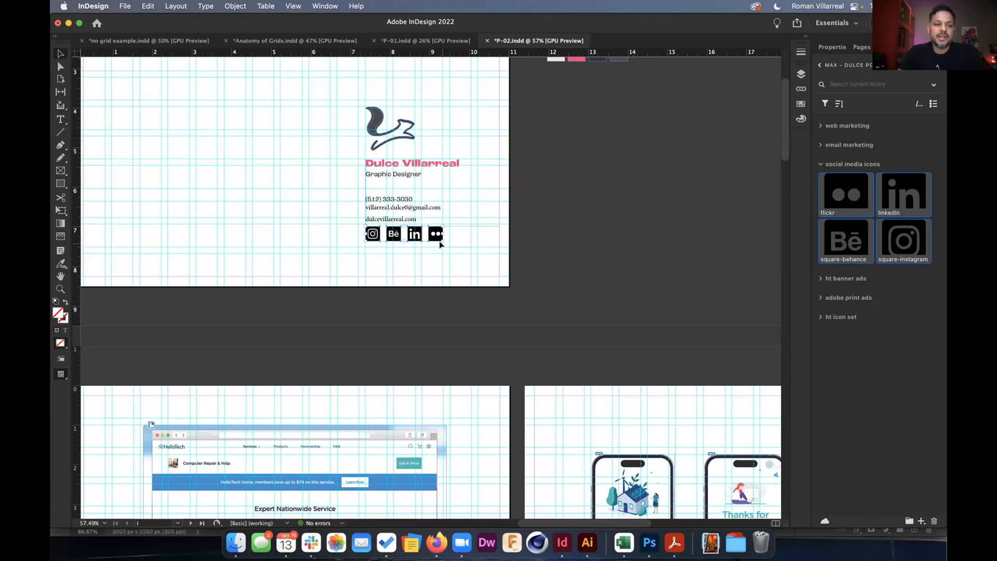
Select the card's logo, contact text and icons and save them to CC Libraries as Artwork 1.
left_click(291, 183)
scroll(291, 183, "down", 3)
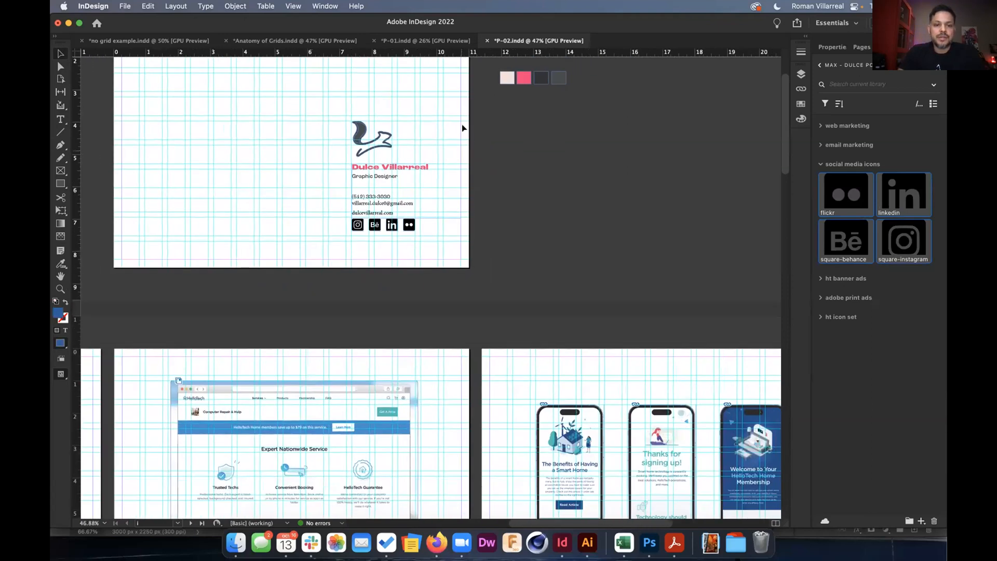
left_click_drag(486, 120, 317, 234)
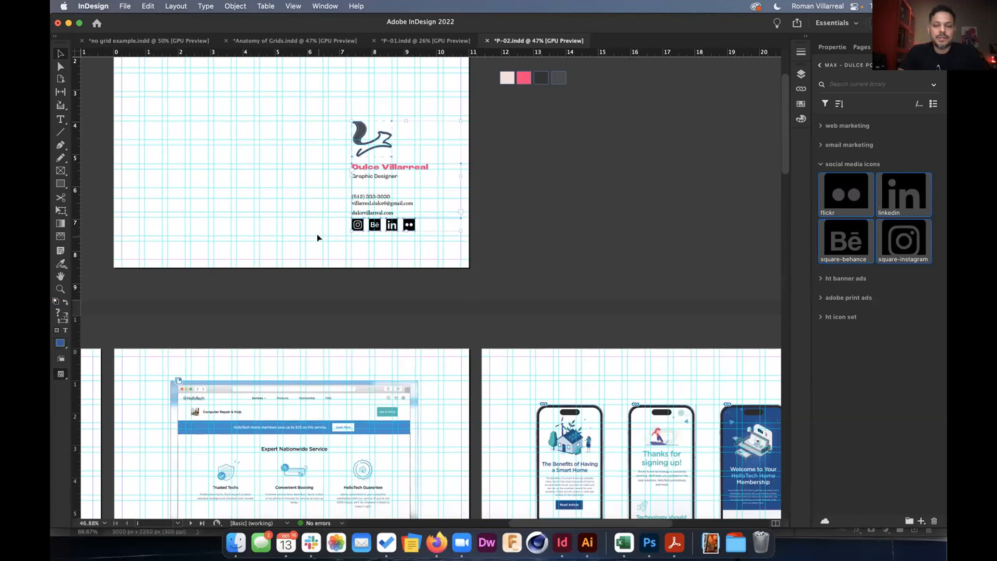
left_click_drag(393, 148, 848, 341)
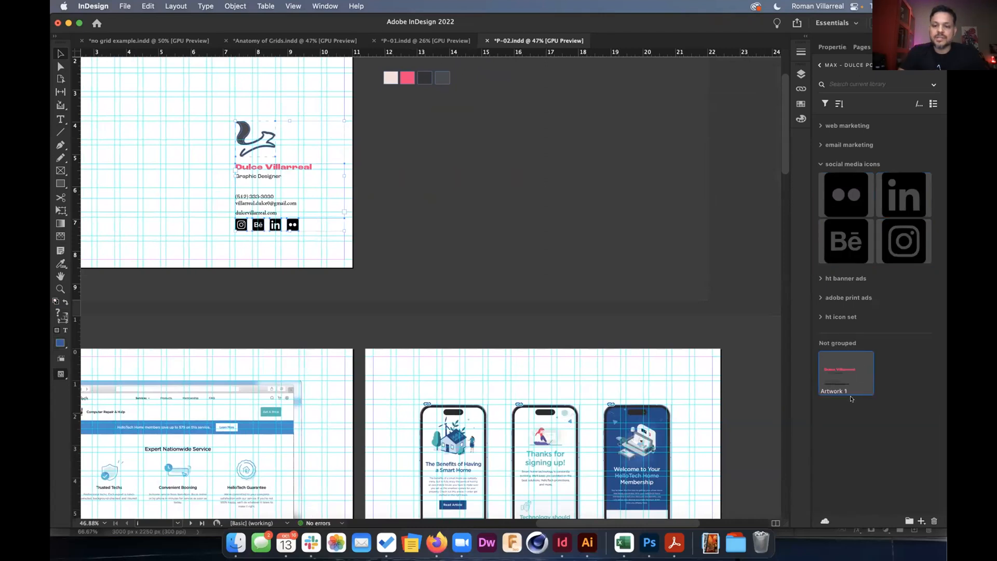
On page 10, delete the old logo and contact block and place Artwork 1 beside the About text.
scroll(618, 399, "down", 10)
scroll(616, 395, "down", 20)
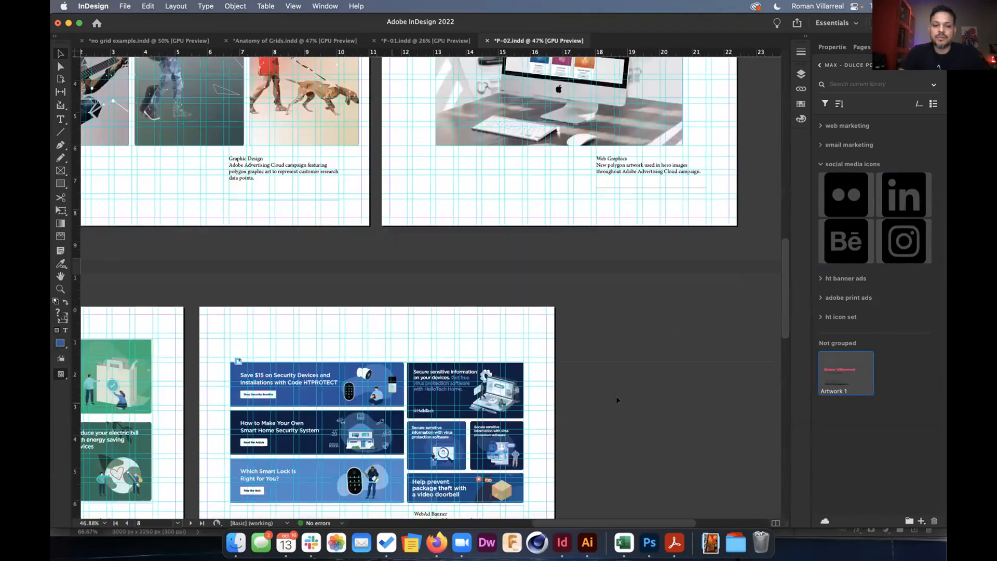
scroll(388, 404, "down", 3)
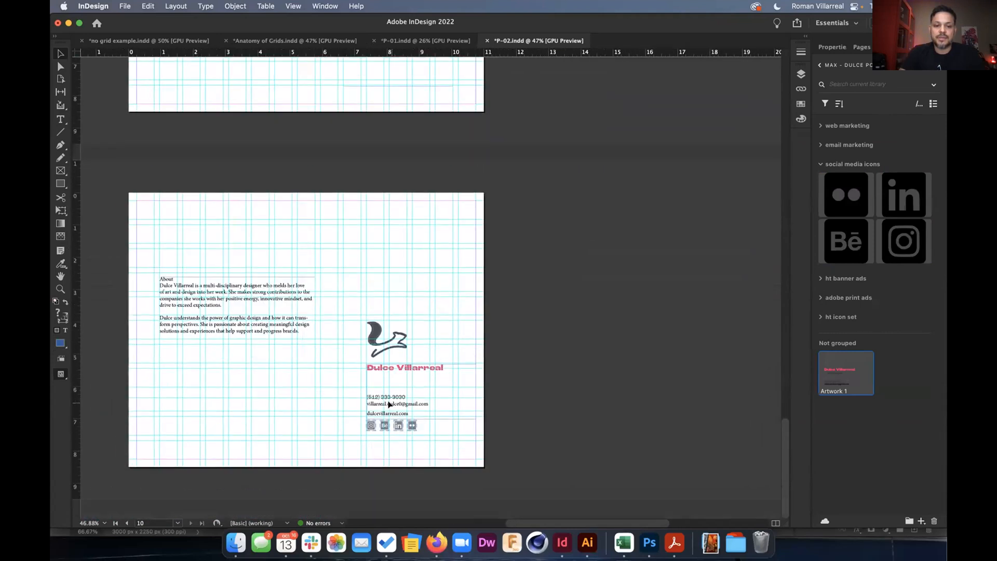
left_click_drag(366, 452, 344, 458)
key("Delete")
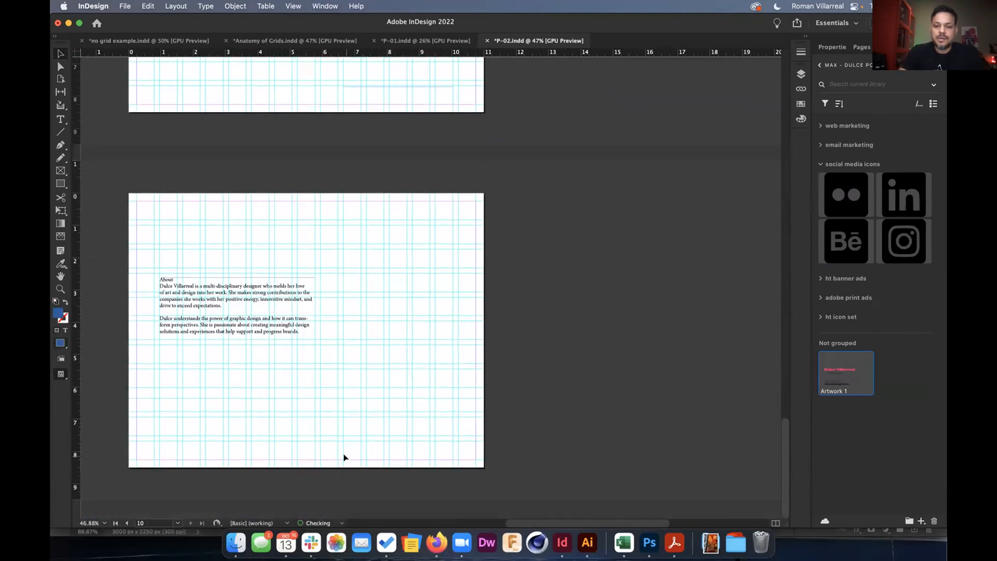
left_click_drag(821, 392, 376, 336)
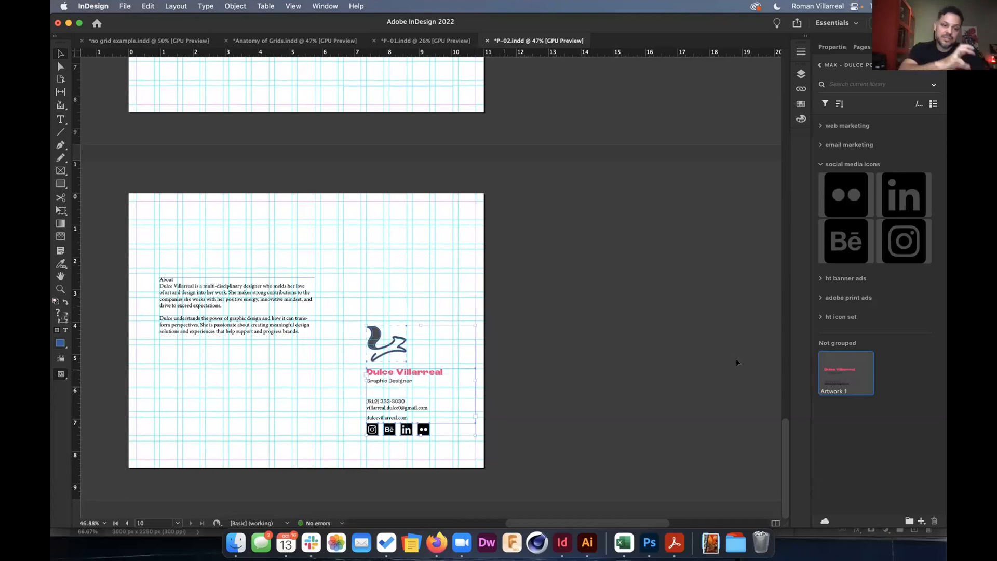
Scroll to the Icon Redesign caption and select its entire heading line.
scroll(503, 371, "up", 15)
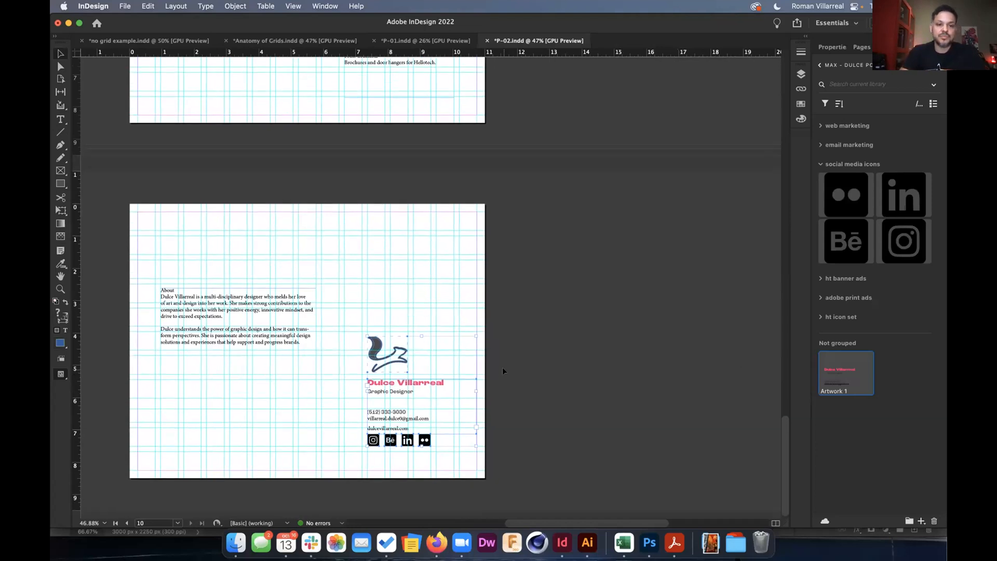
scroll(503, 369, "up", 20)
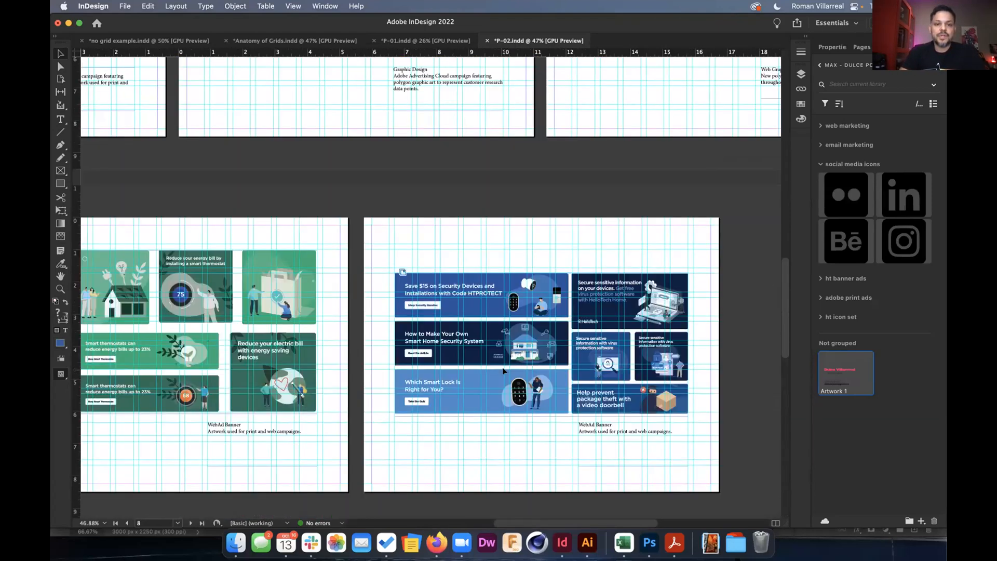
scroll(503, 371, "up", 3)
scroll(503, 371, "left", 2)
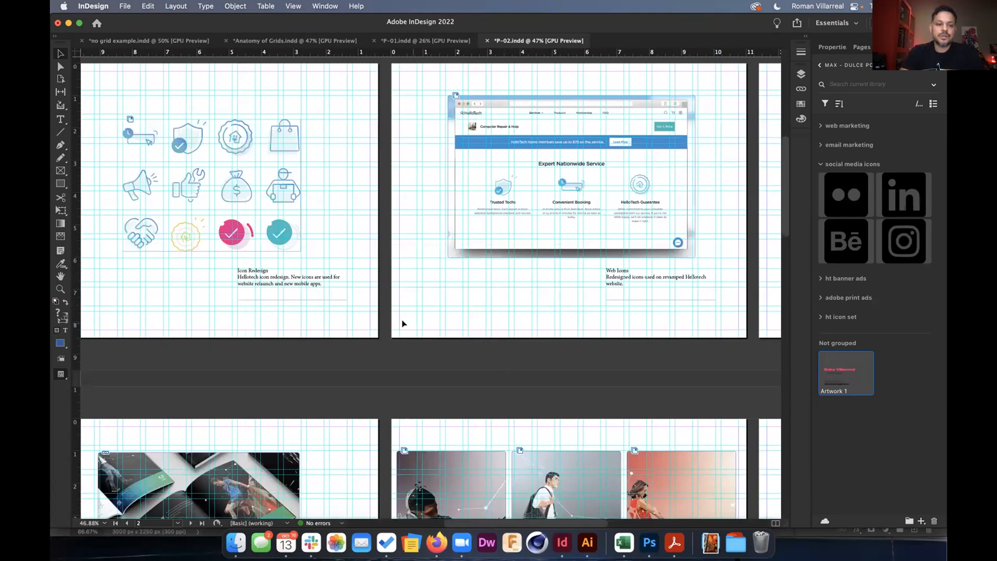
scroll(229, 280, "up", 2)
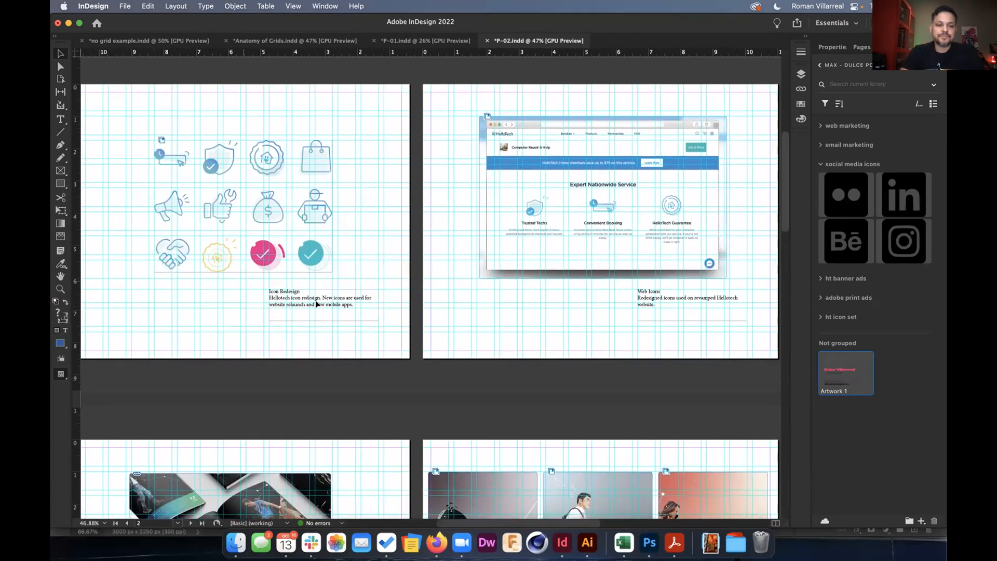
scroll(316, 304, "up", 5)
double_click(327, 302)
triple_click(326, 301)
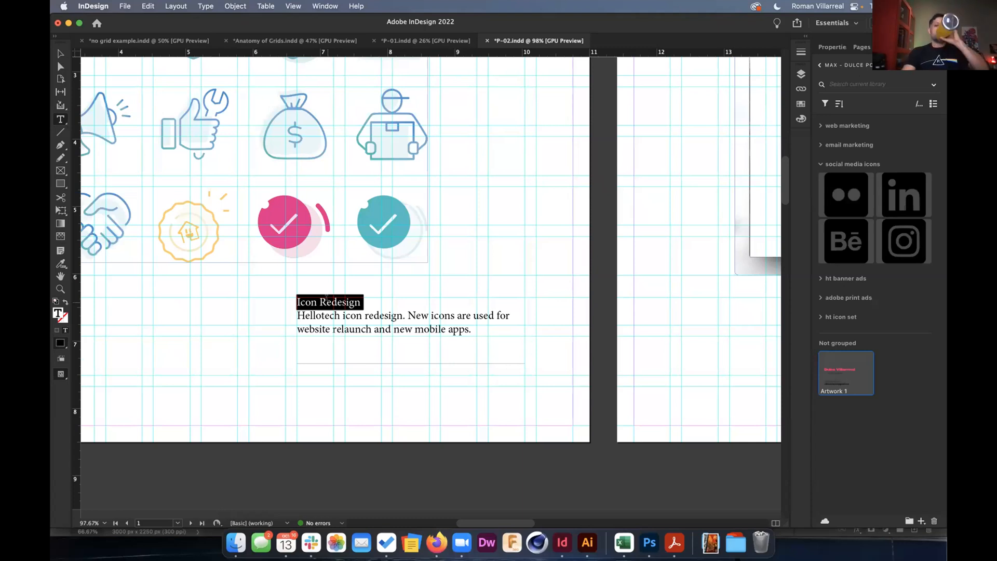
Set the Icon Redesign heading's font to Roc Grotesk in the Properties Character section.
left_click(826, 46)
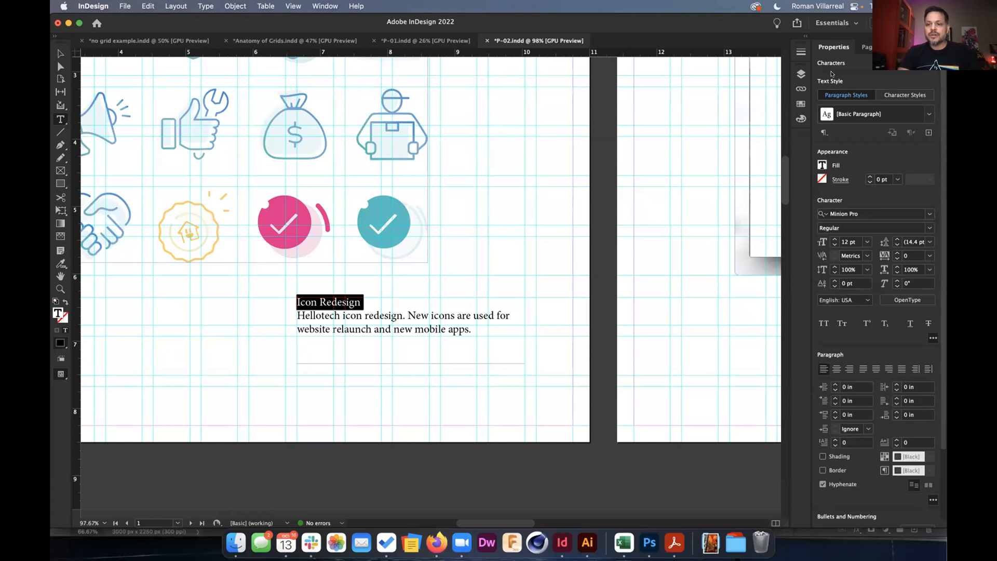
left_click(929, 213)
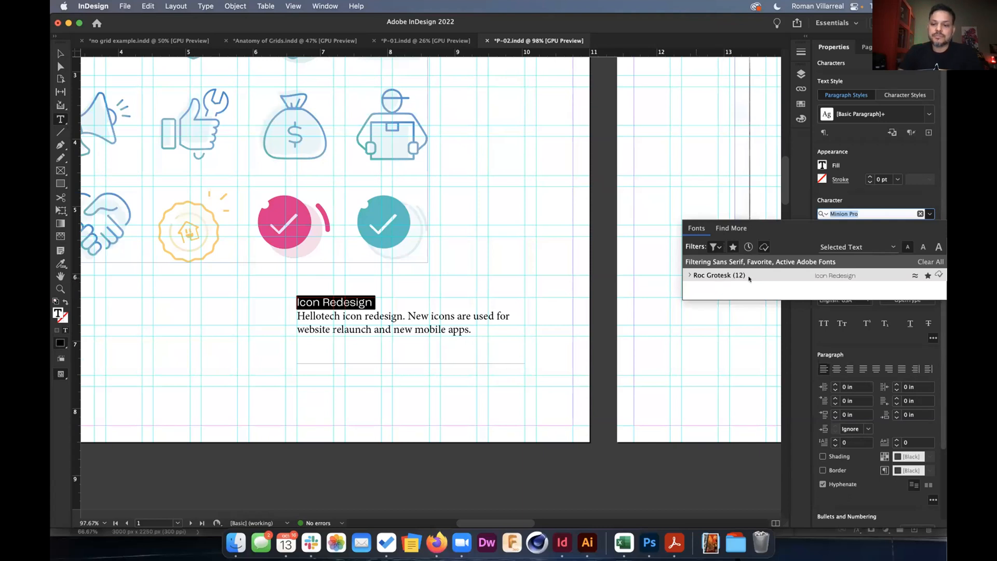
left_click(764, 247)
left_click(764, 247)
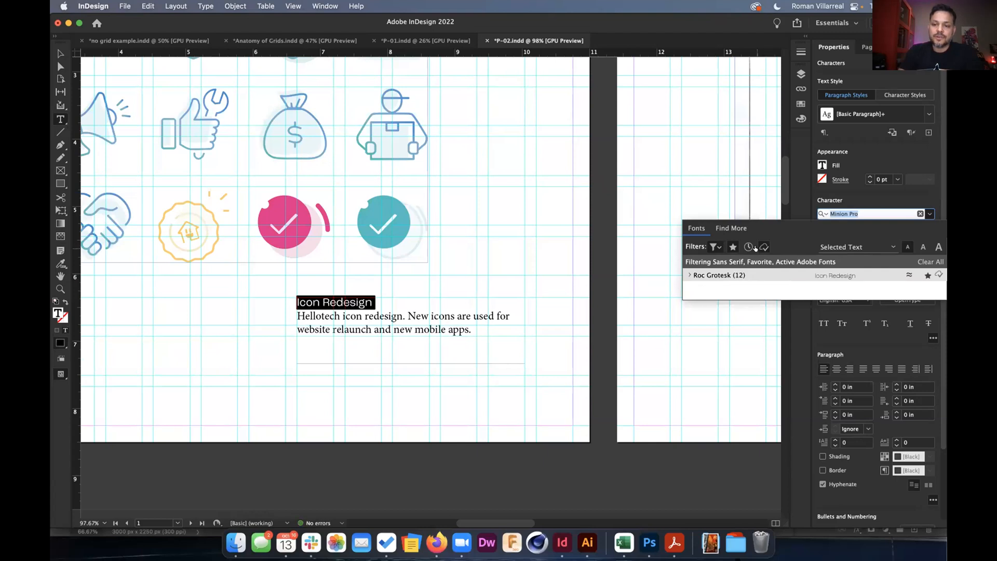
left_click(732, 247)
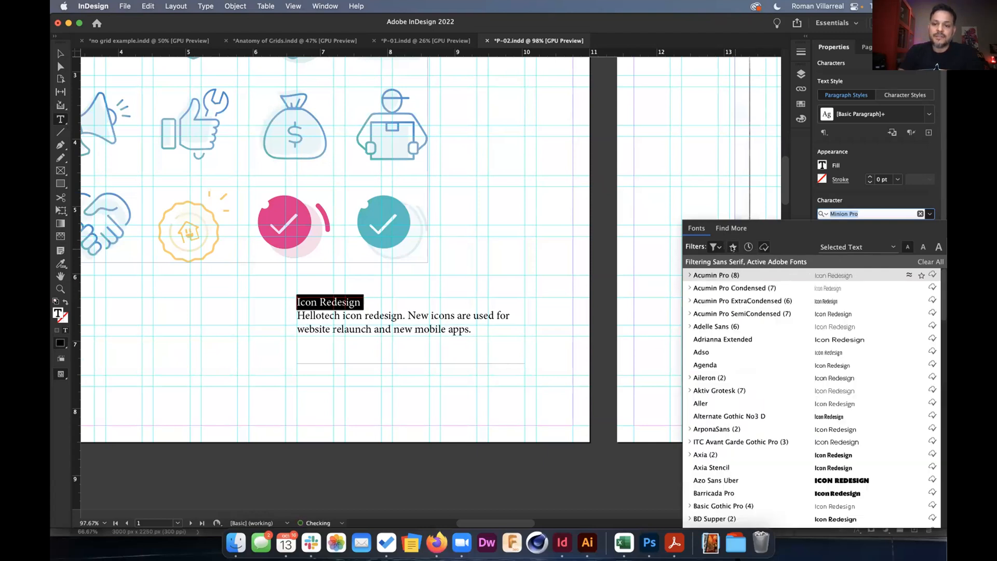
left_click(733, 247)
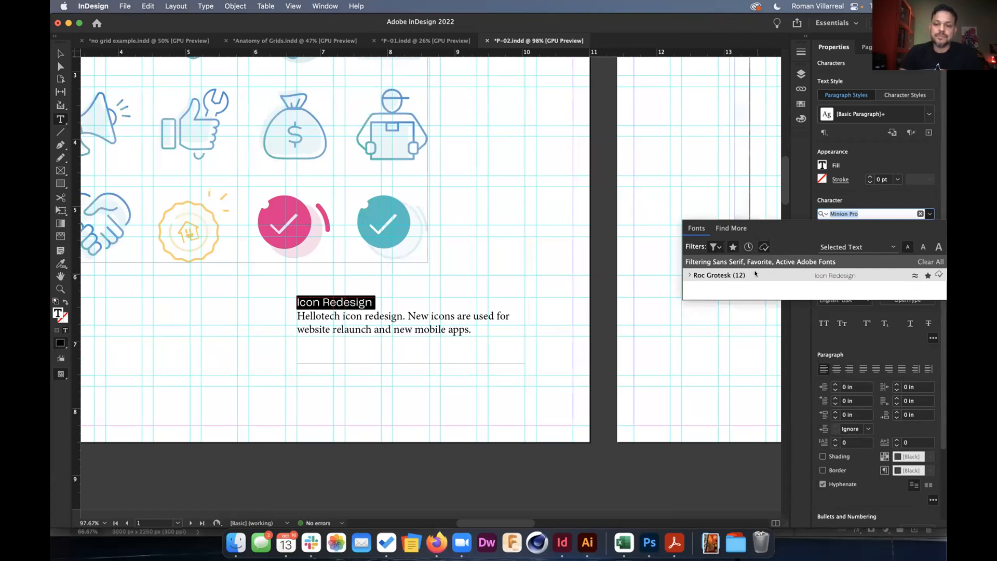
left_click(881, 213)
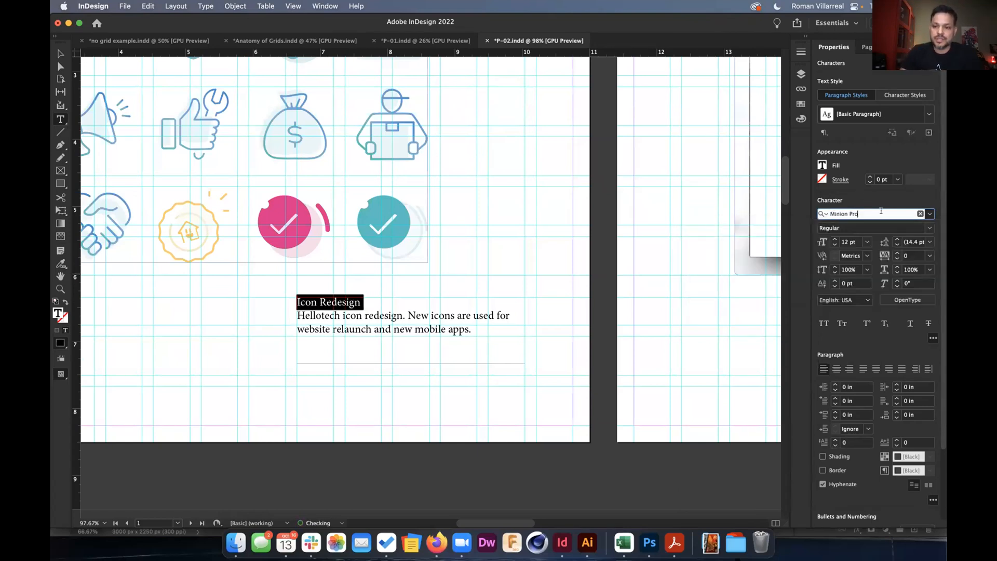
left_click(929, 214)
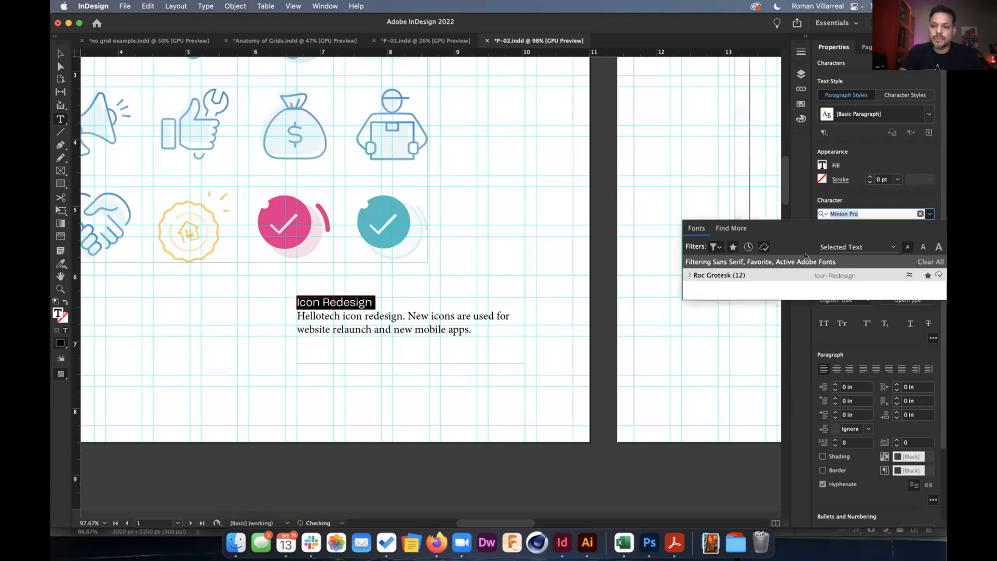
left_click(758, 274)
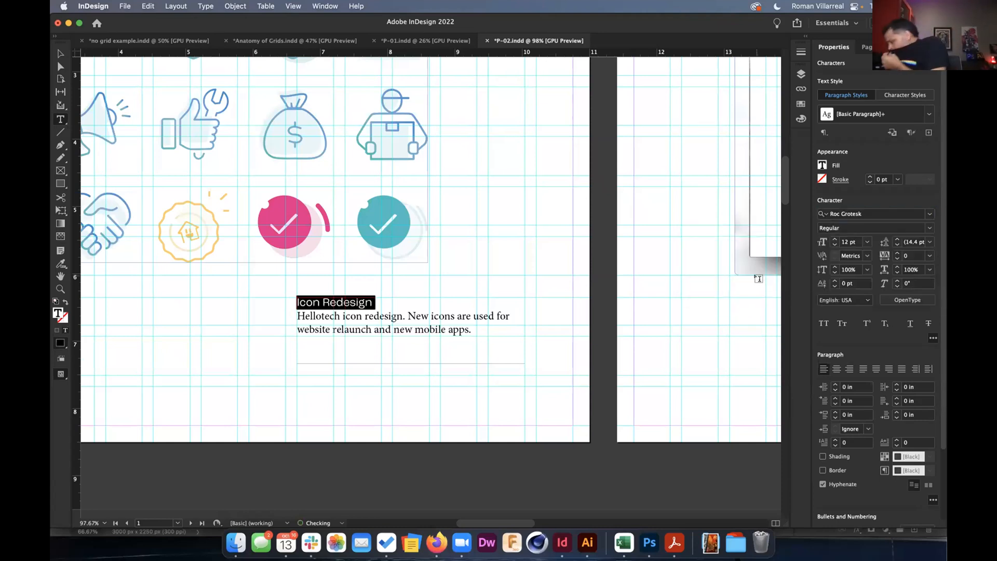
left_click(929, 229)
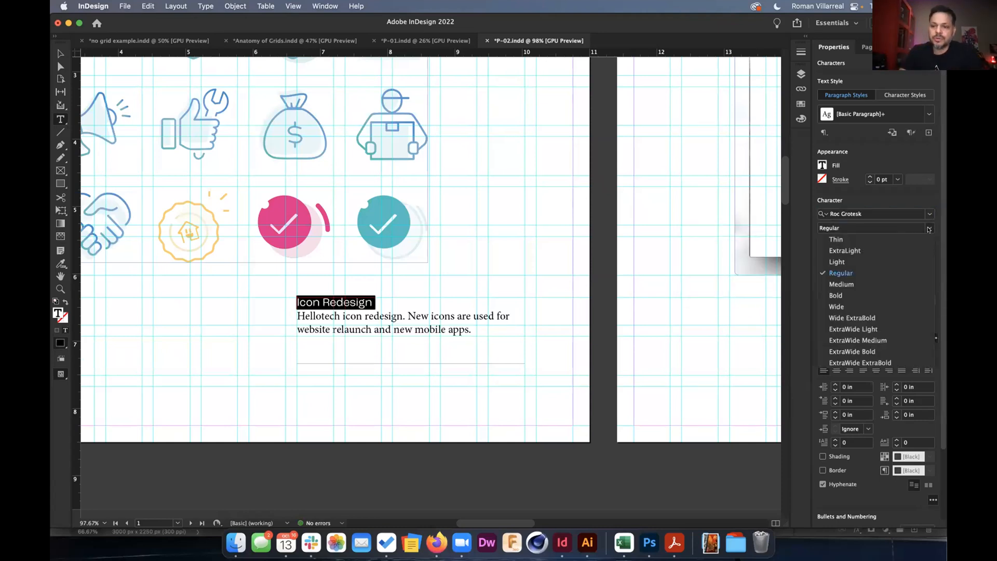
Make the heading Bold, set the description in Roc Grotesk, and add 0.0625 in space after the heading.
left_click(841, 295)
double_click(354, 325)
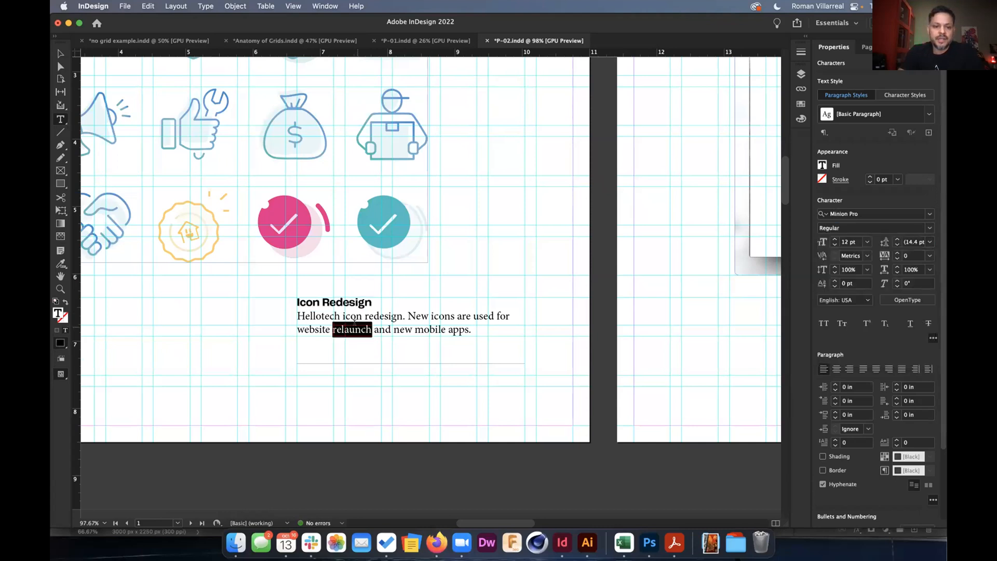
left_click_drag(483, 328, 290, 319)
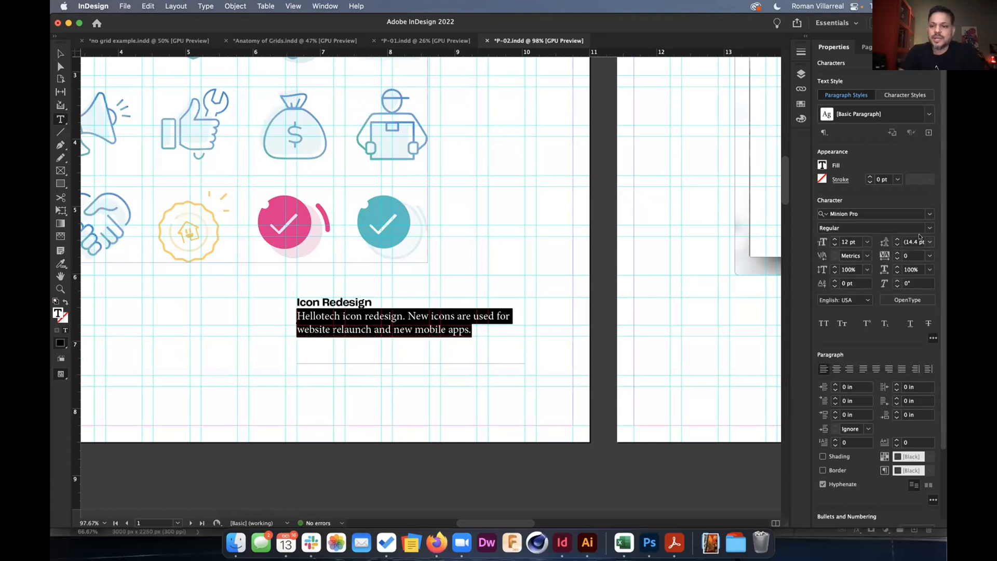
left_click(929, 215)
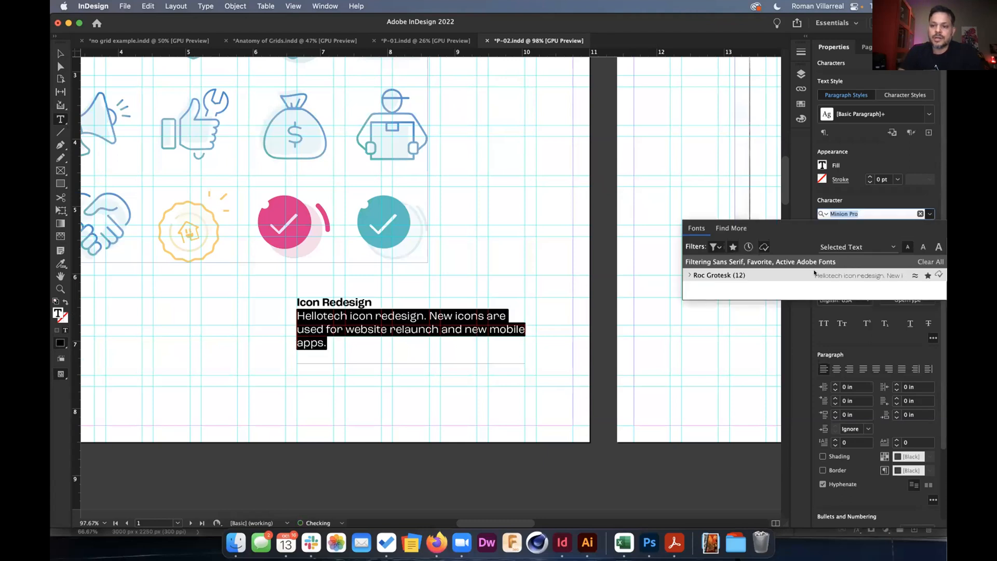
left_click(815, 274)
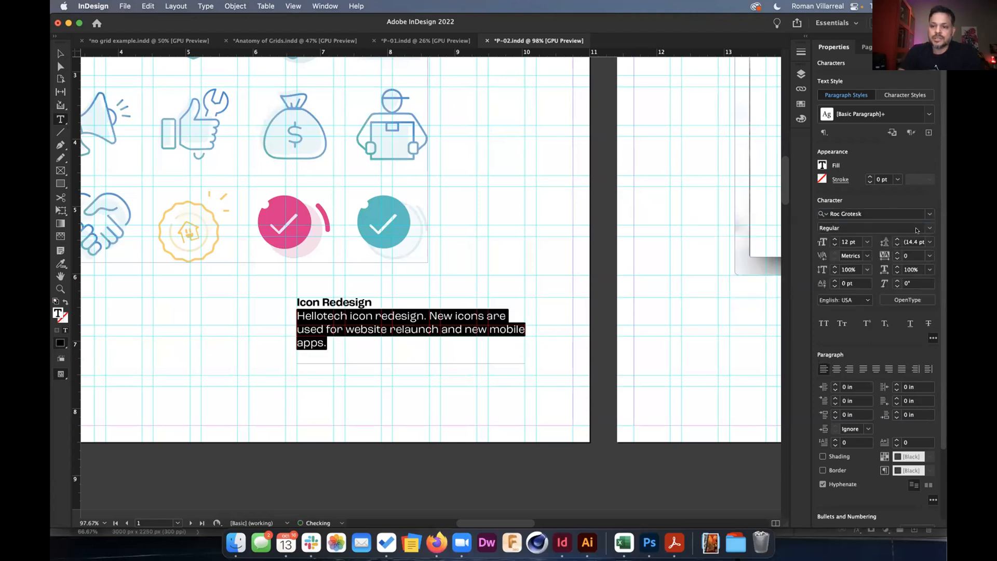
left_click(361, 299)
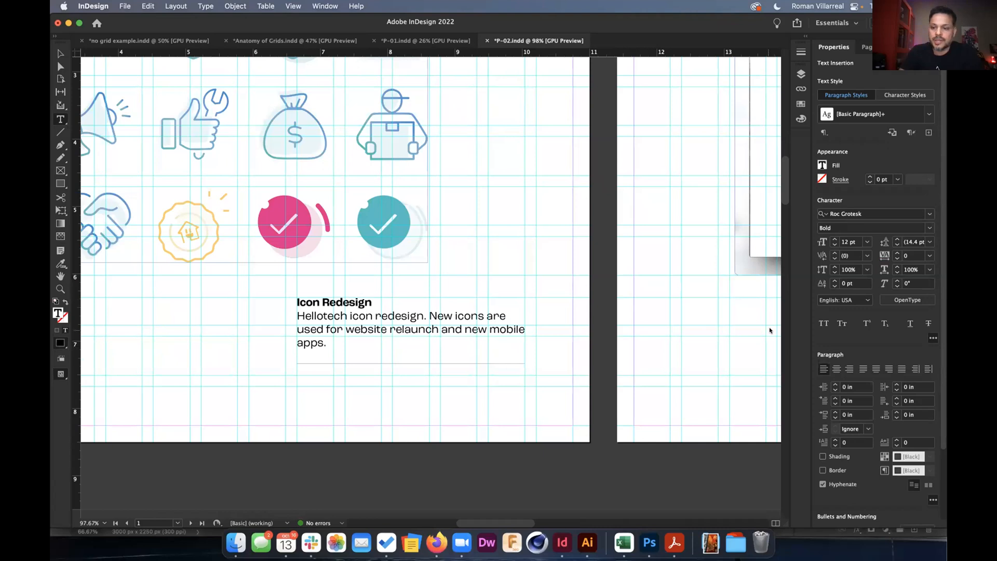
left_click(896, 412)
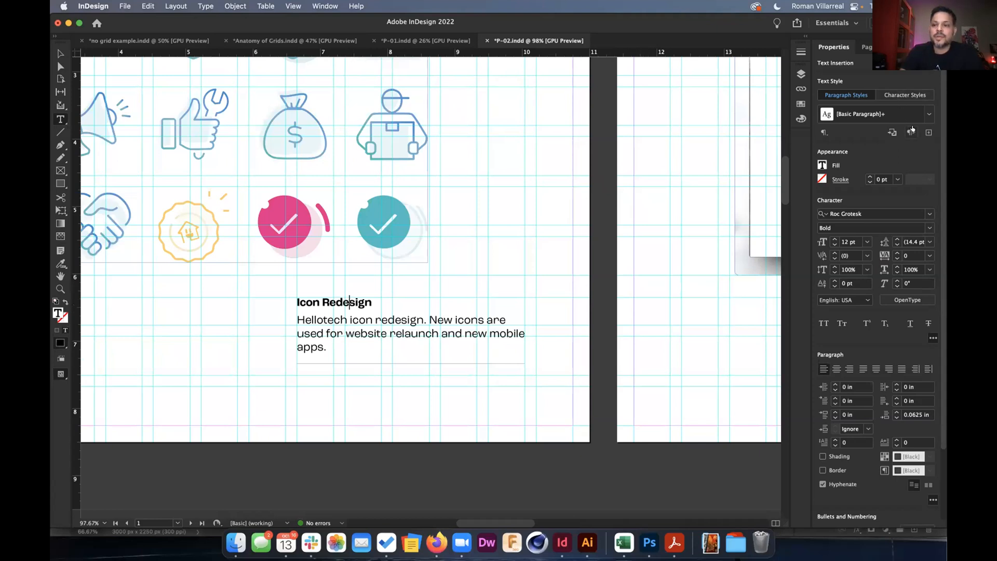
Save paragraph style head03 from the heading and body from the description text.
left_click(877, 114)
type("he")
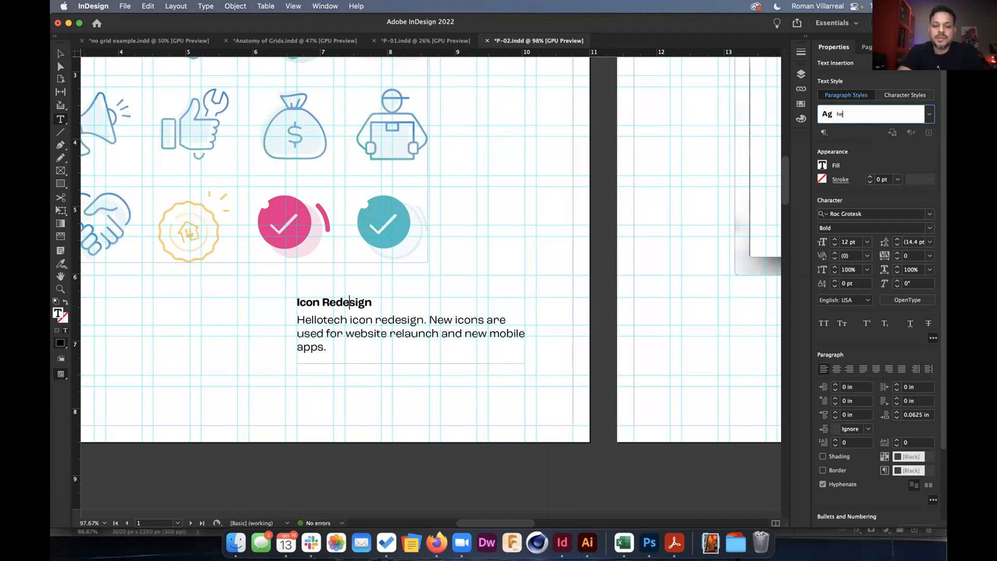
type("ad03")
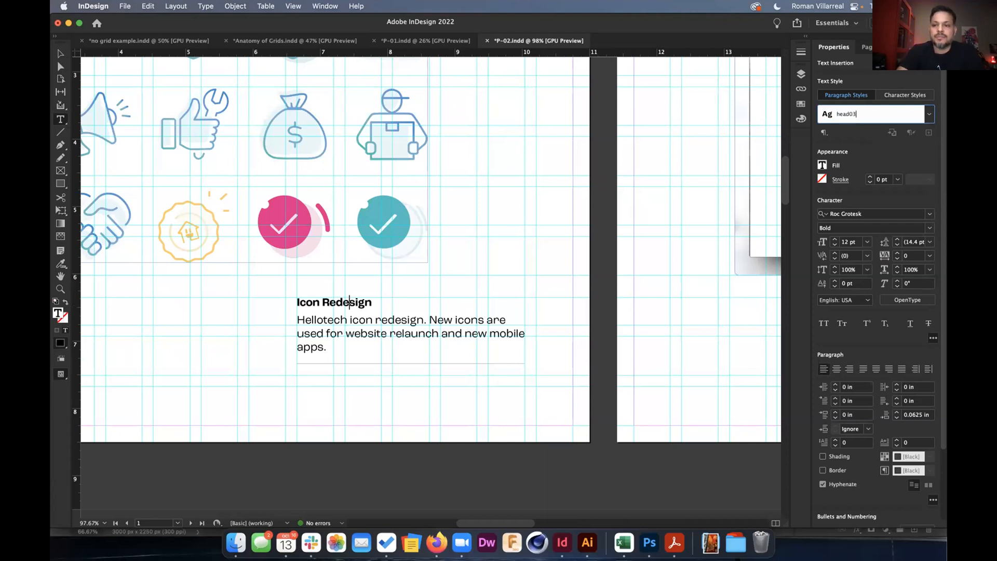
key("Return")
left_click(376, 318)
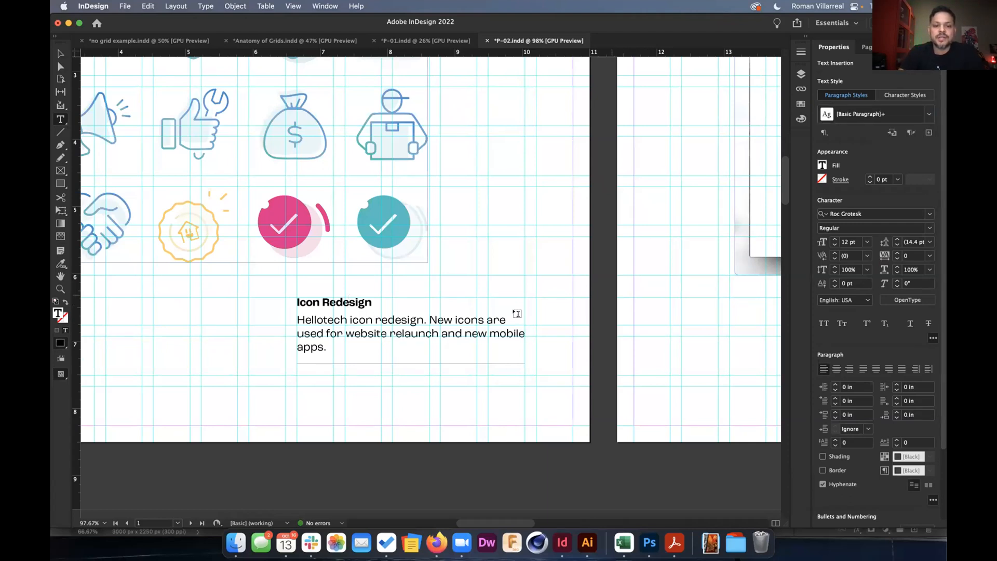
left_click(930, 132)
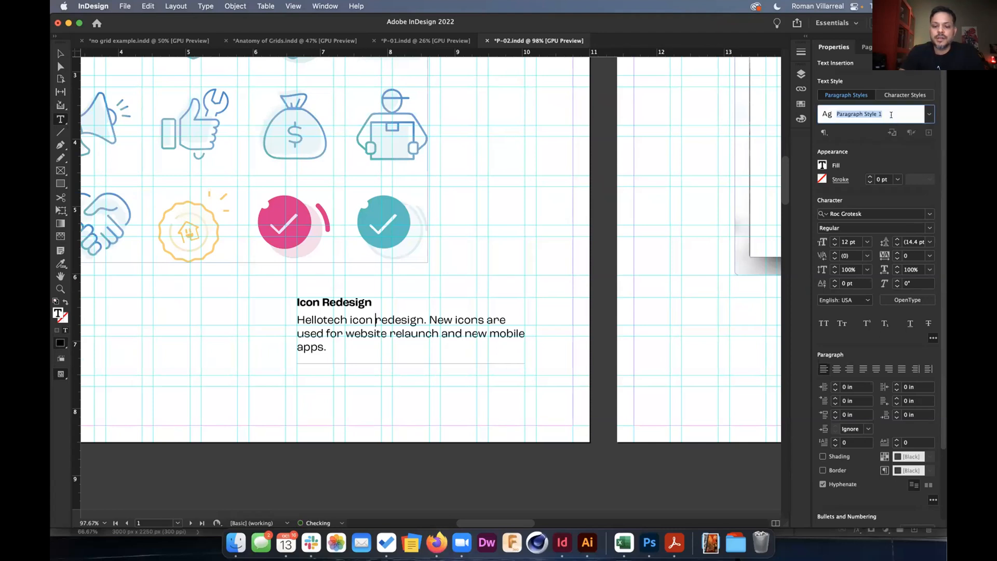
type("body")
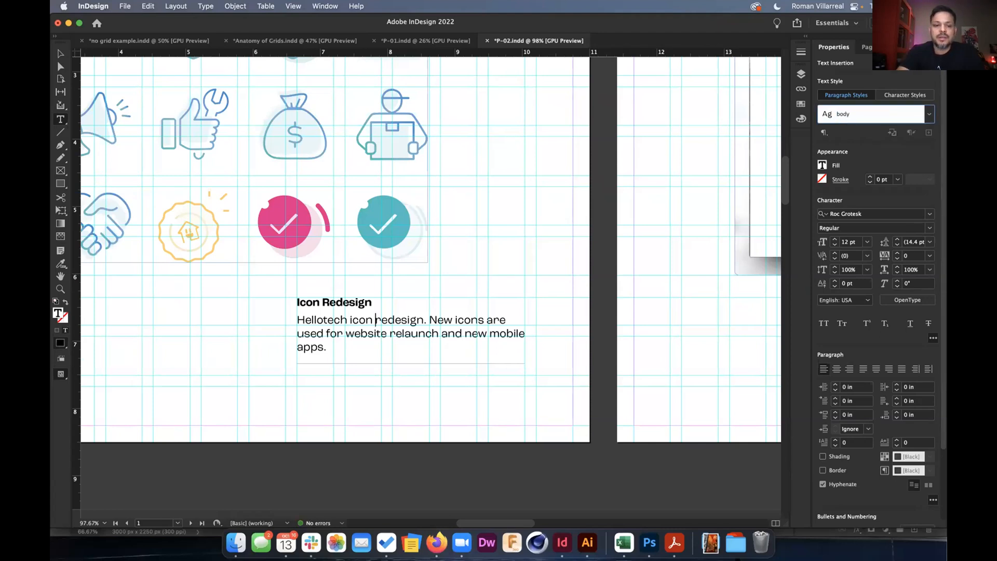
key("Return")
scroll(396, 311, "down", 4)
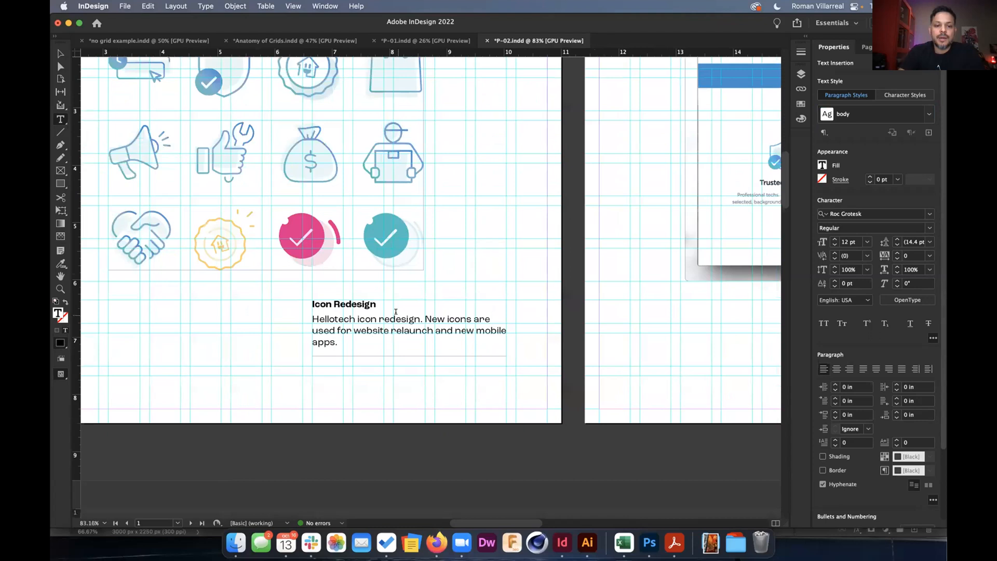
scroll(395, 312, "right", 6)
Apply head03 to the Web Icons heading and body to its description from the Paragraph Styles list.
left_click(831, 133)
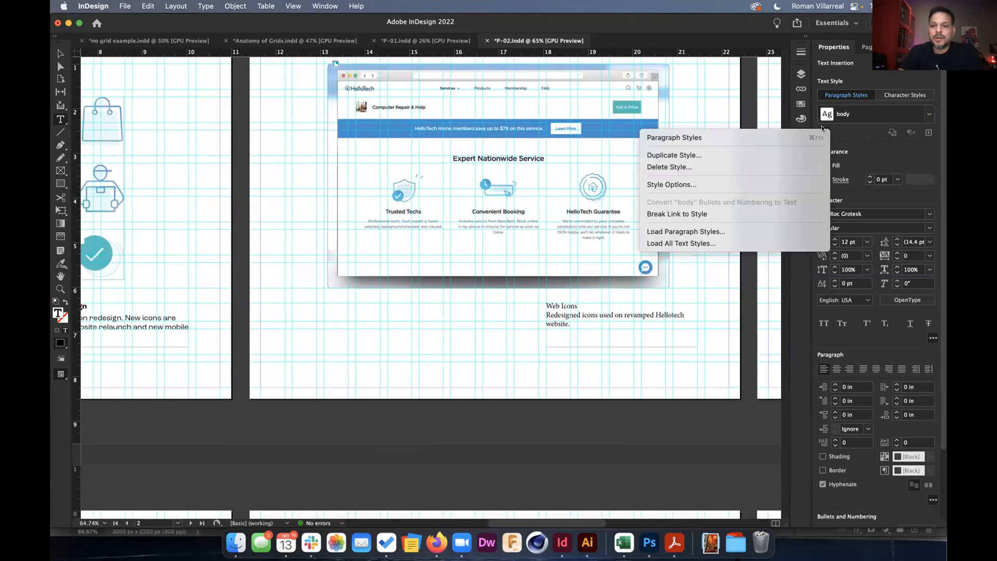
left_click(823, 135)
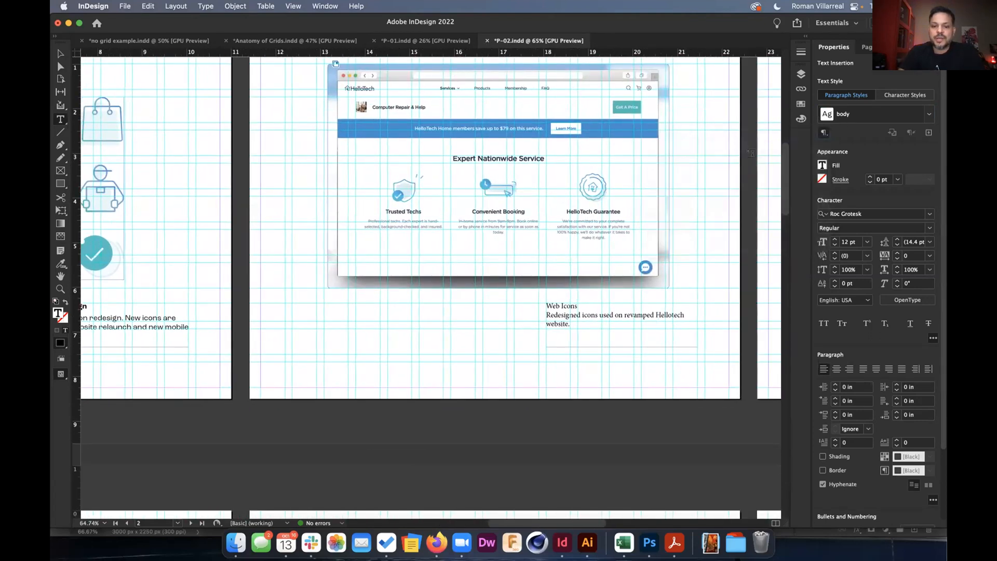
left_click(567, 302)
left_click(415, 258)
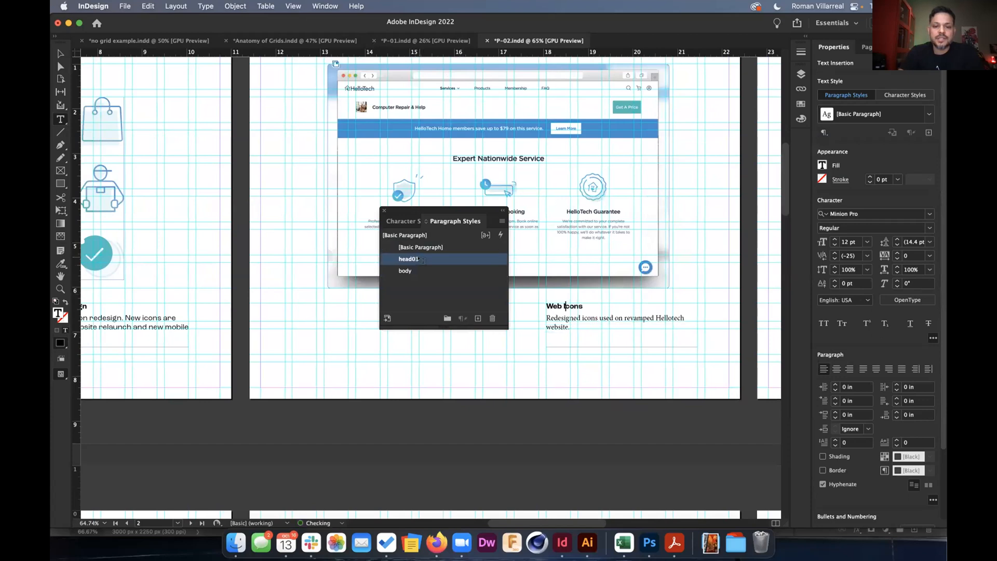
left_click(553, 318)
left_click(418, 270)
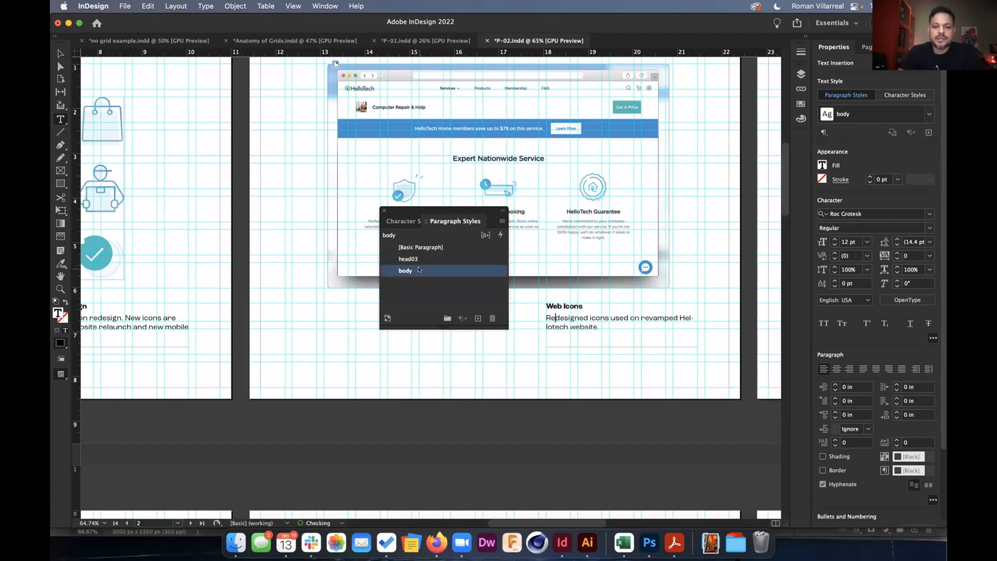
scroll(614, 354, "right", 10)
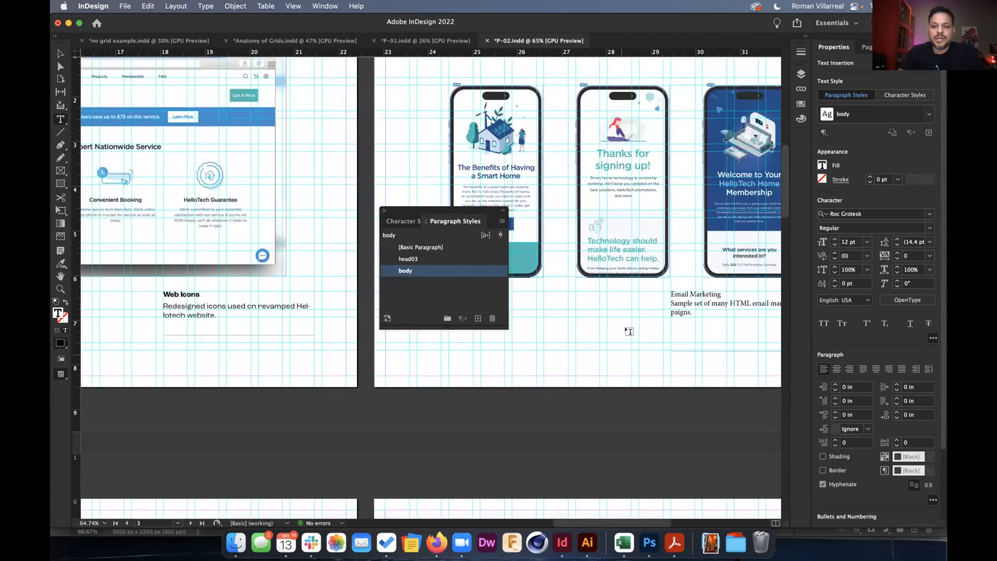
scroll(541, 287, "left", 5)
scroll(541, 286, "up", 2)
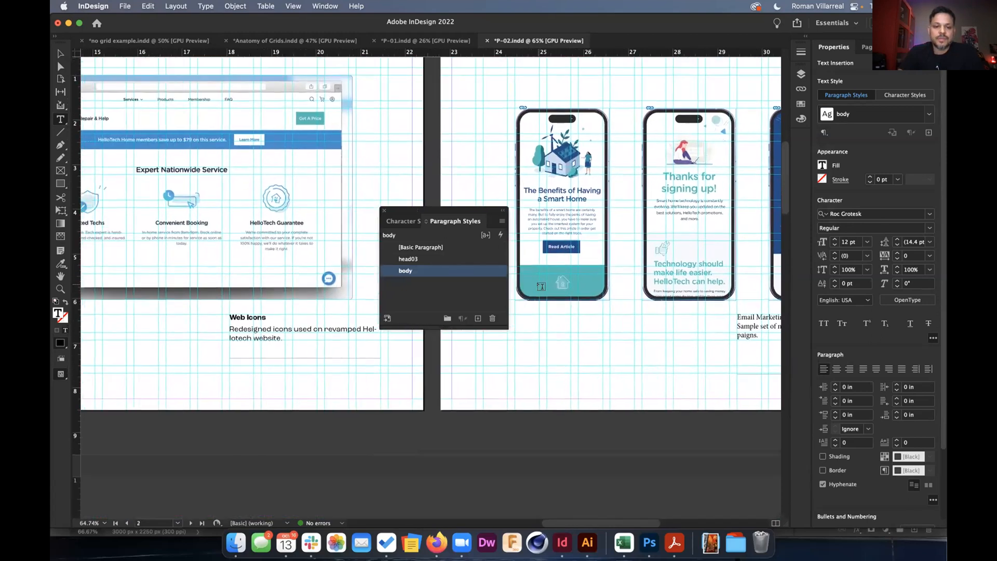
left_click(383, 210)
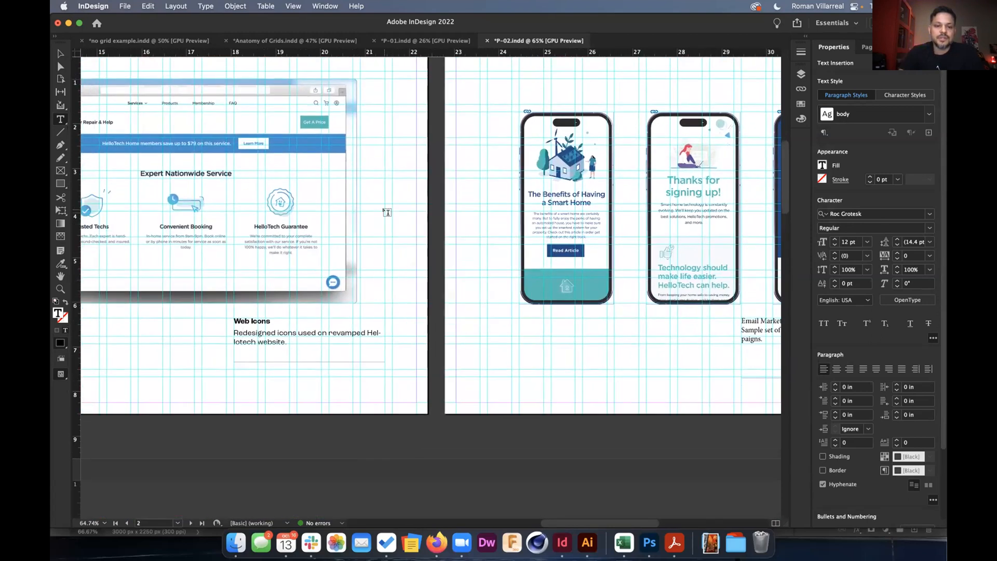
Open the A-Parent page and draw a rectangle across the bottom of the page.
left_click(866, 47)
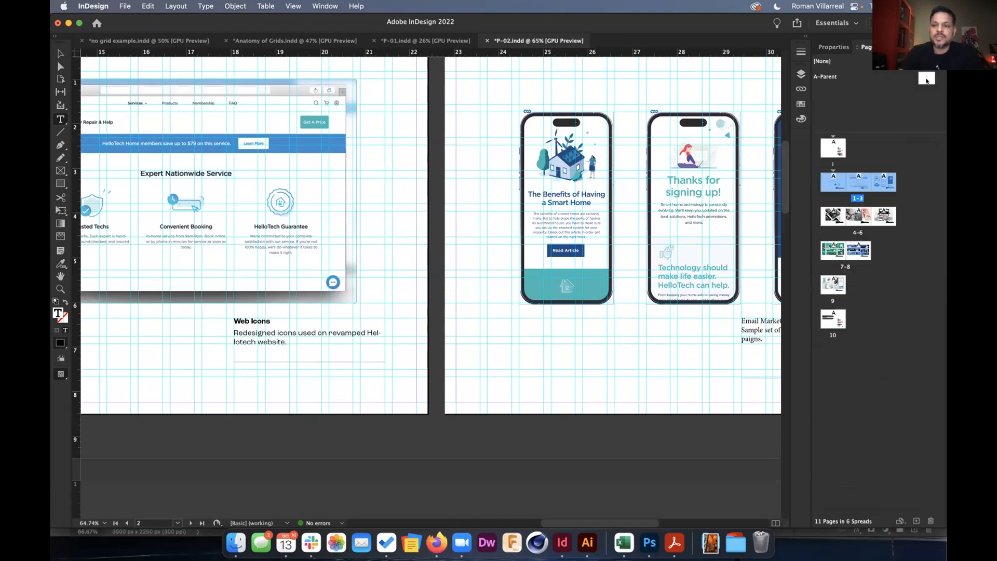
double_click(825, 76)
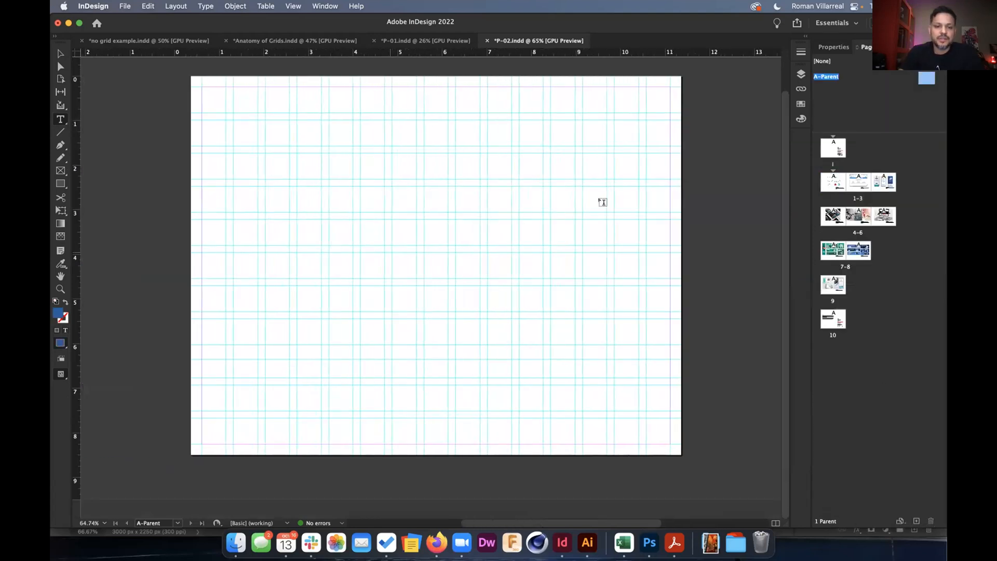
left_click(60, 53)
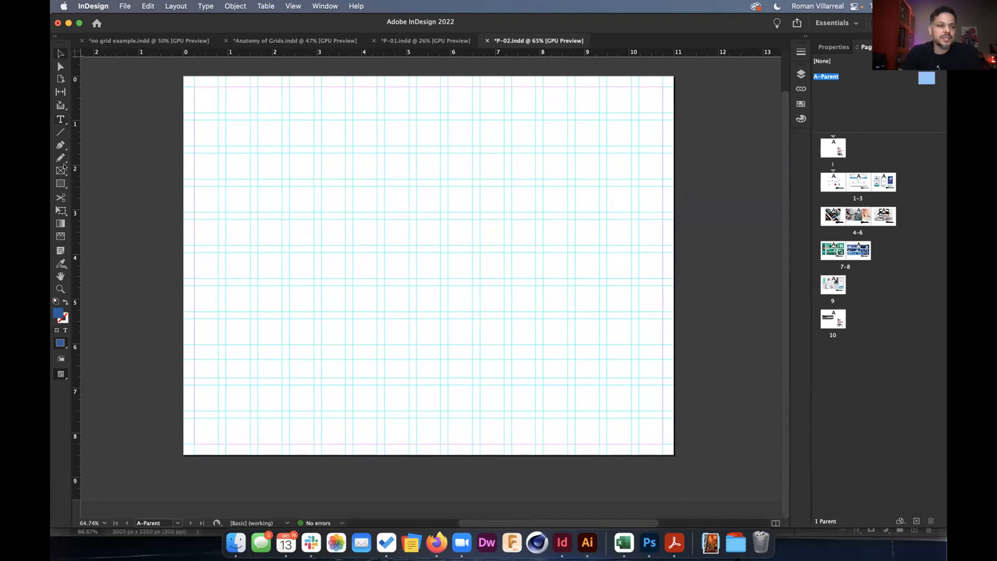
left_click(61, 183)
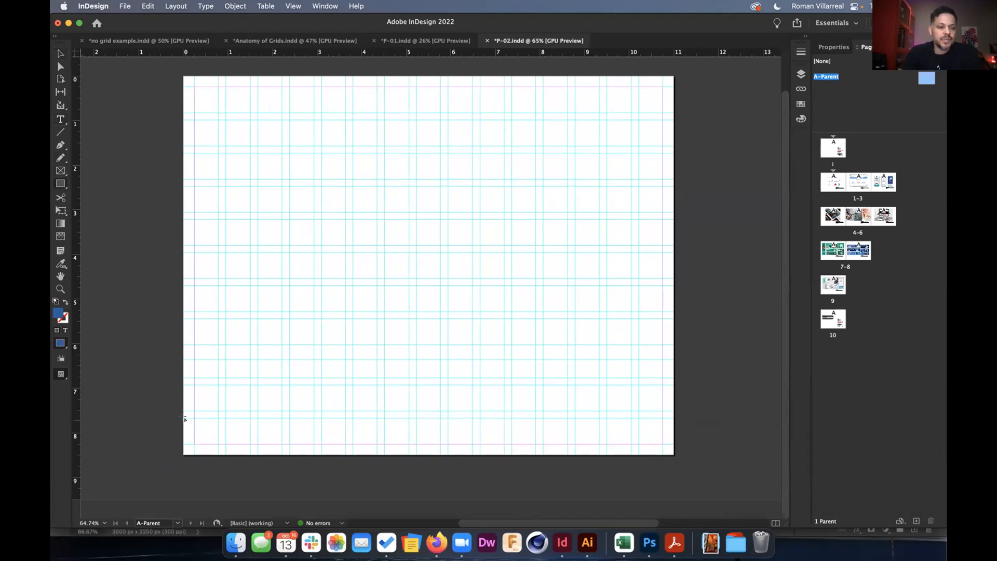
left_click_drag(183, 417, 673, 455)
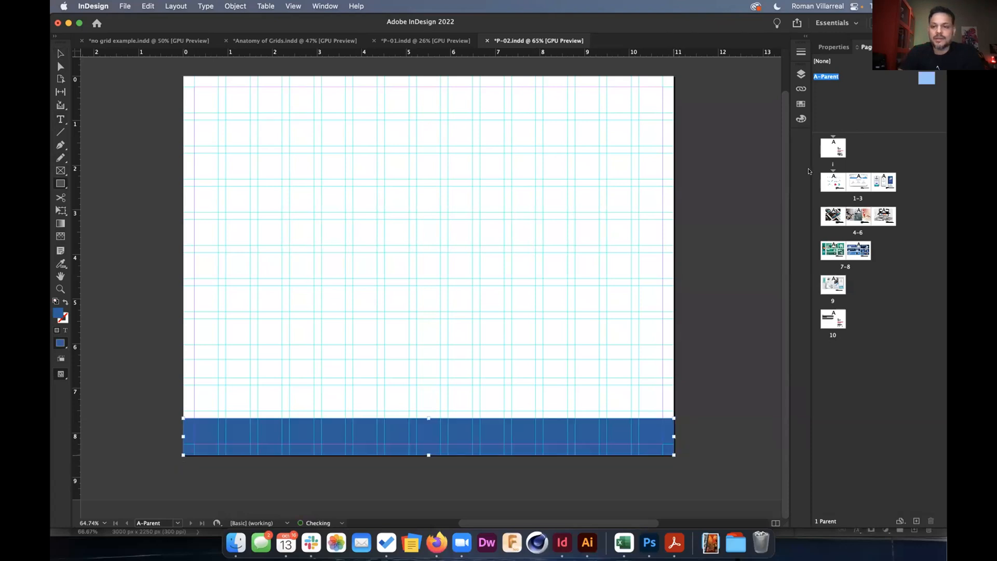
Give the bar a light pink fill and a 2 pt dotted yellow stroke.
left_click(835, 47)
left_click(823, 153)
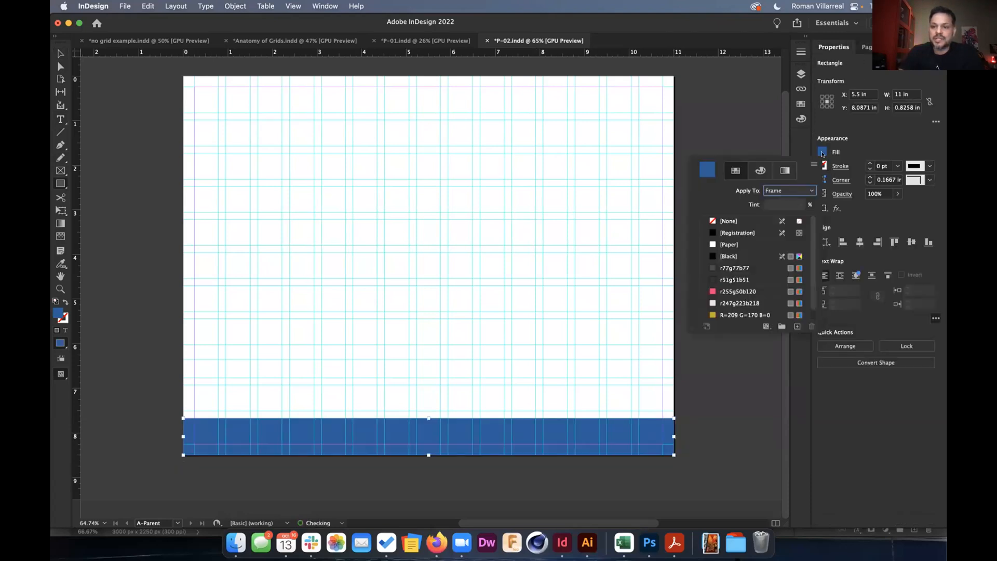
left_click(738, 302)
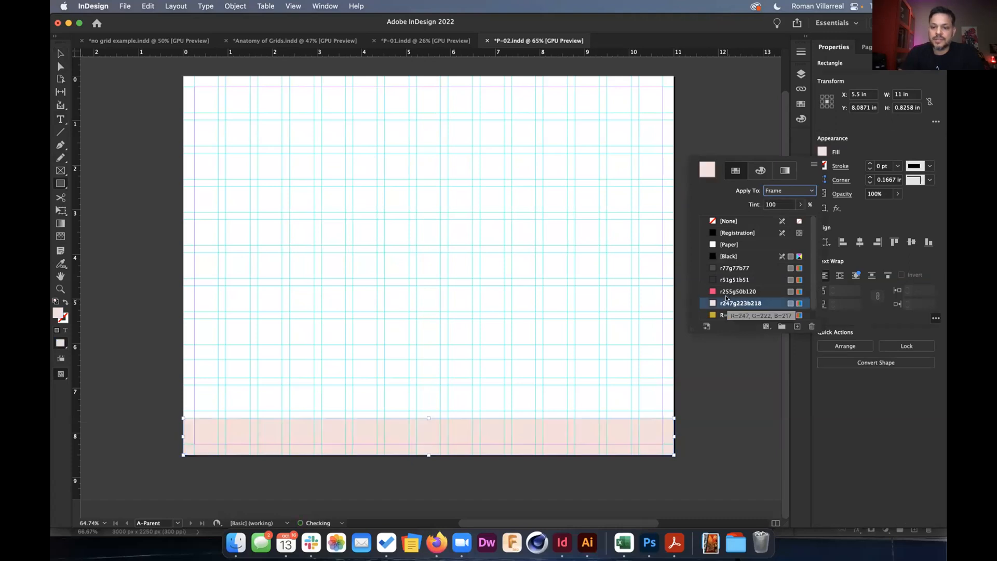
left_click(822, 165)
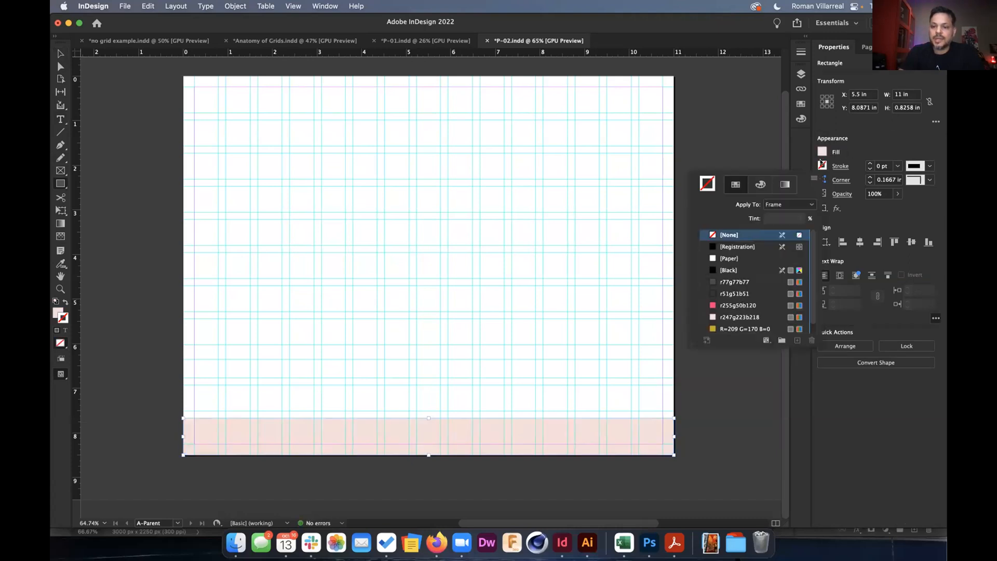
left_click(726, 329)
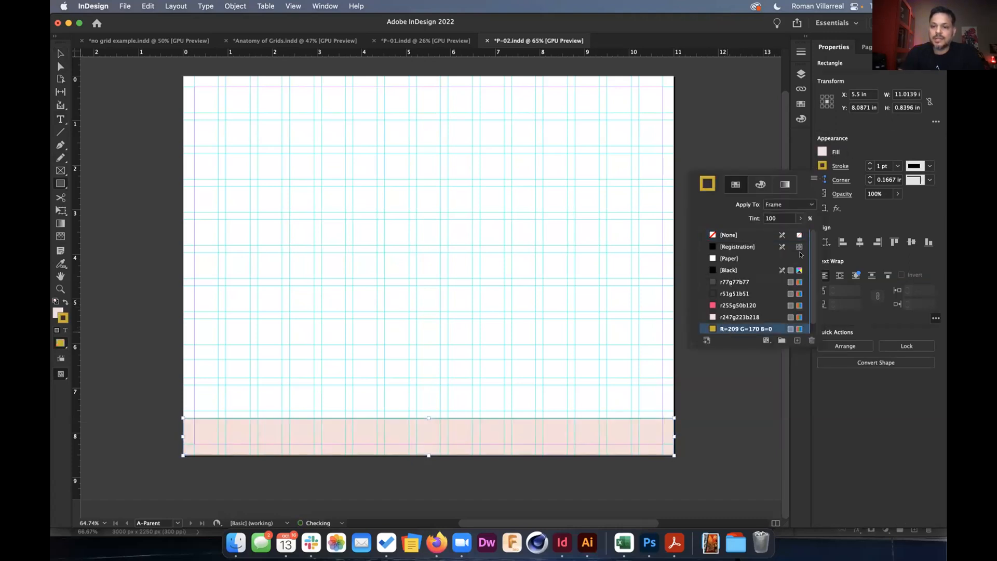
left_click(869, 163)
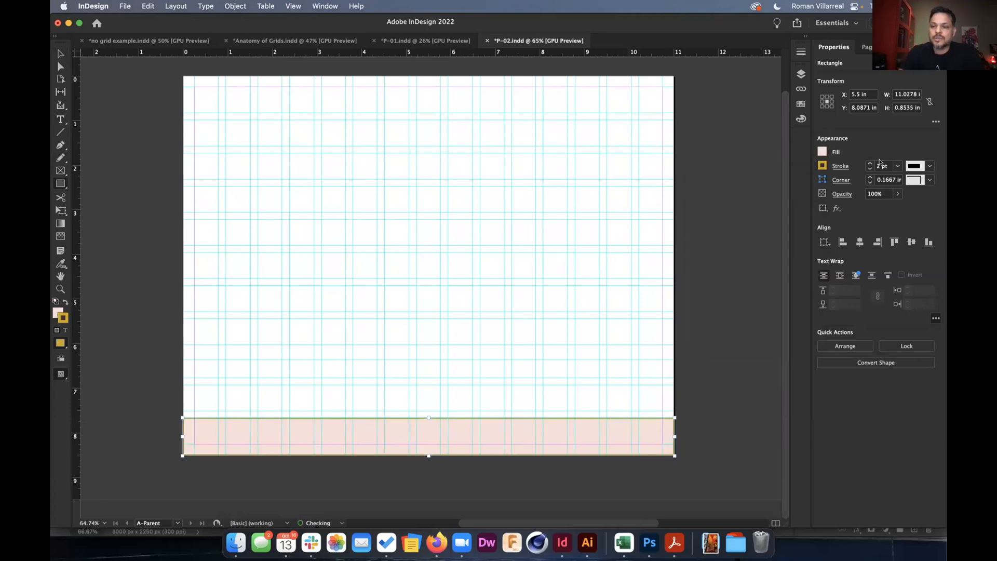
left_click(931, 167)
left_click(884, 279)
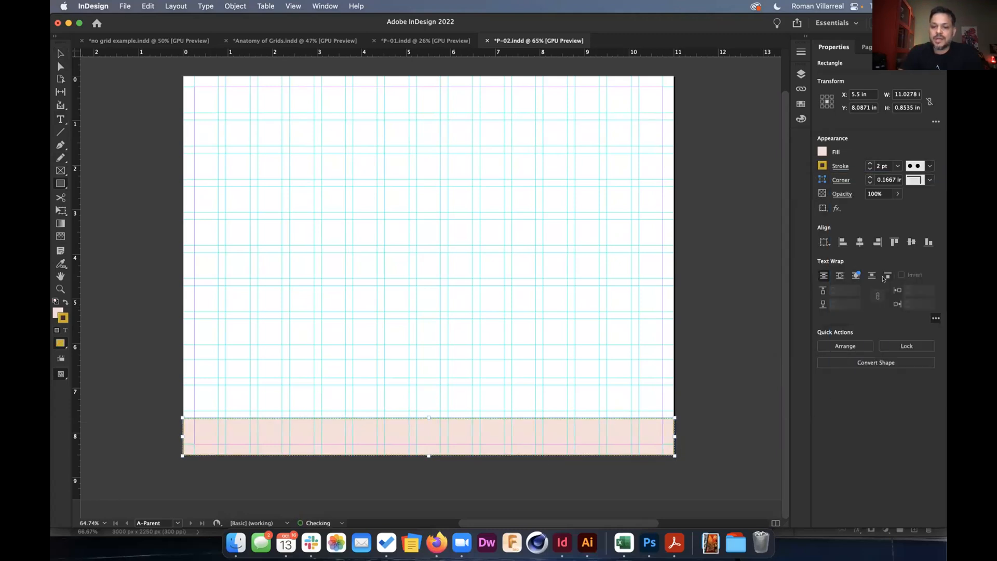
scroll(429, 423, "up", 5)
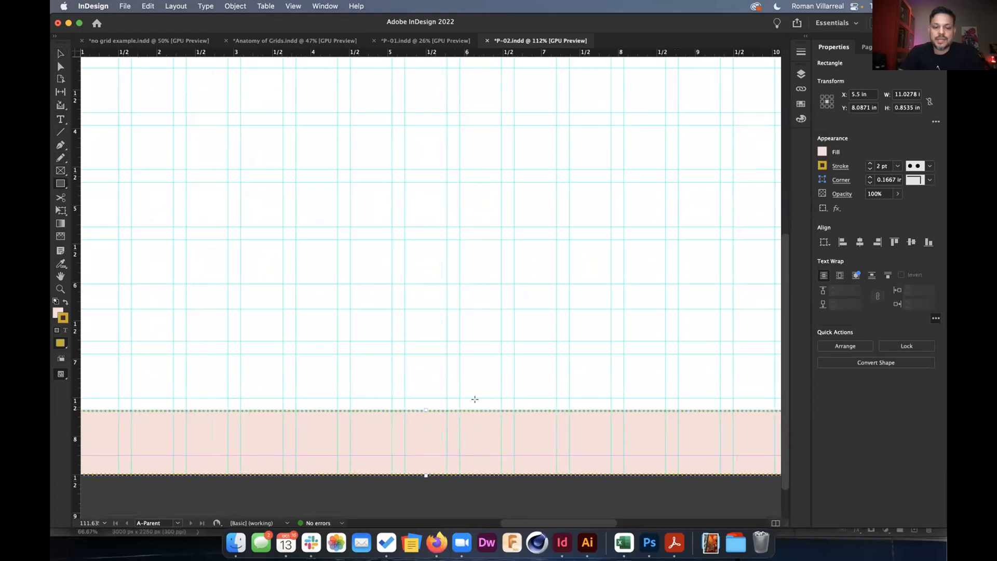
scroll(474, 398, "down", 3)
left_click(60, 52)
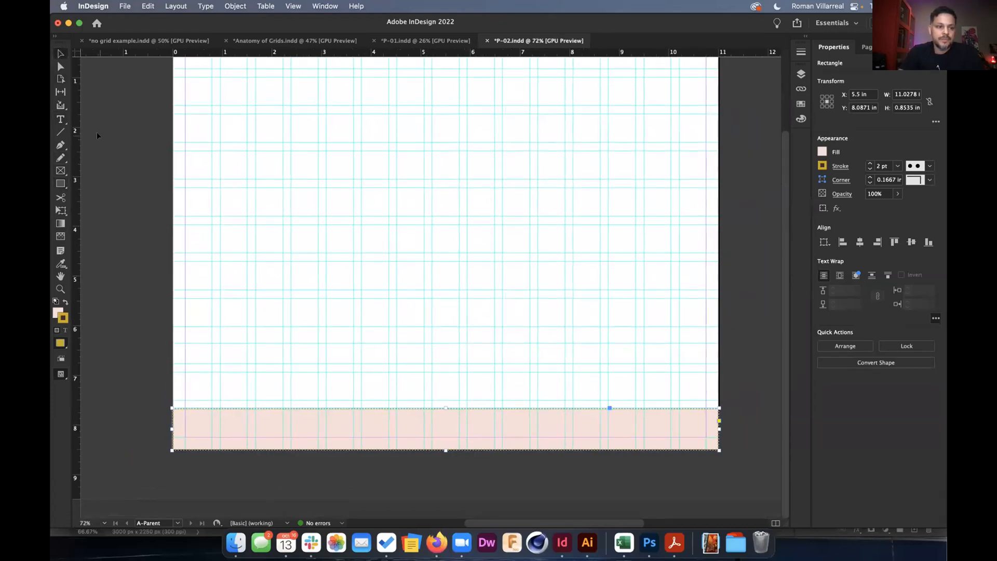
left_click(59, 118)
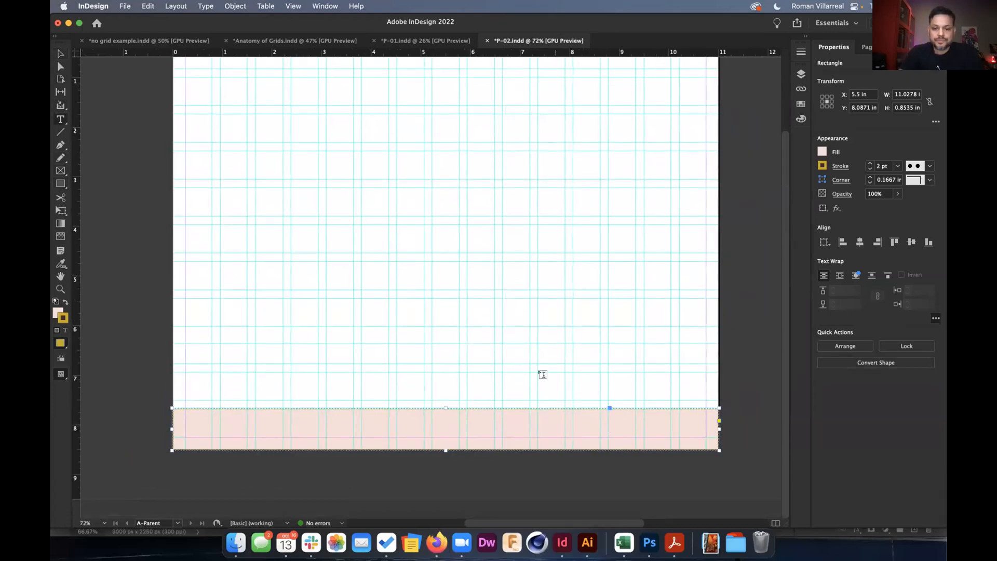
Add a footer text frame containing the designer's name above the pink bar.
left_click_drag(538, 371, 705, 389)
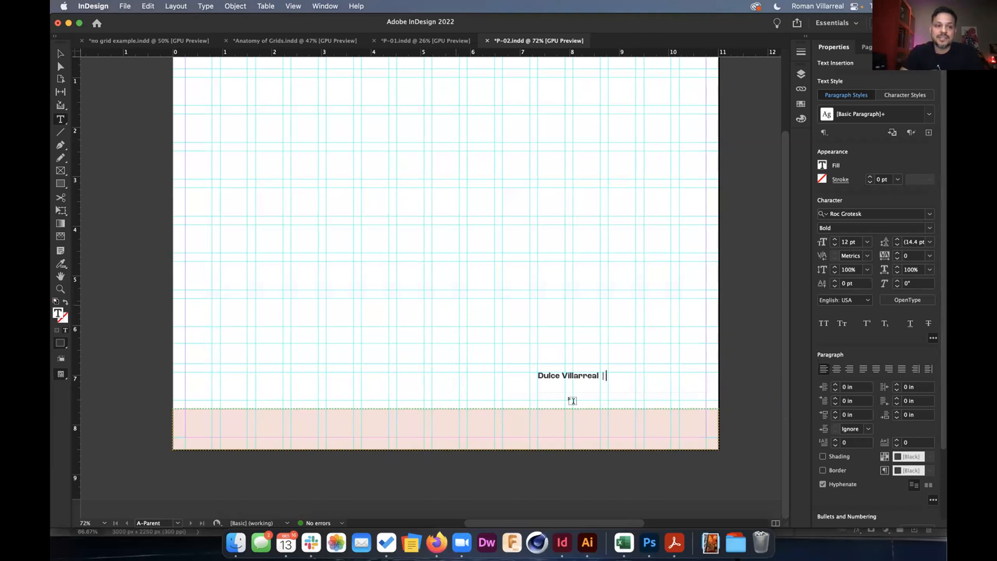
key("Escape")
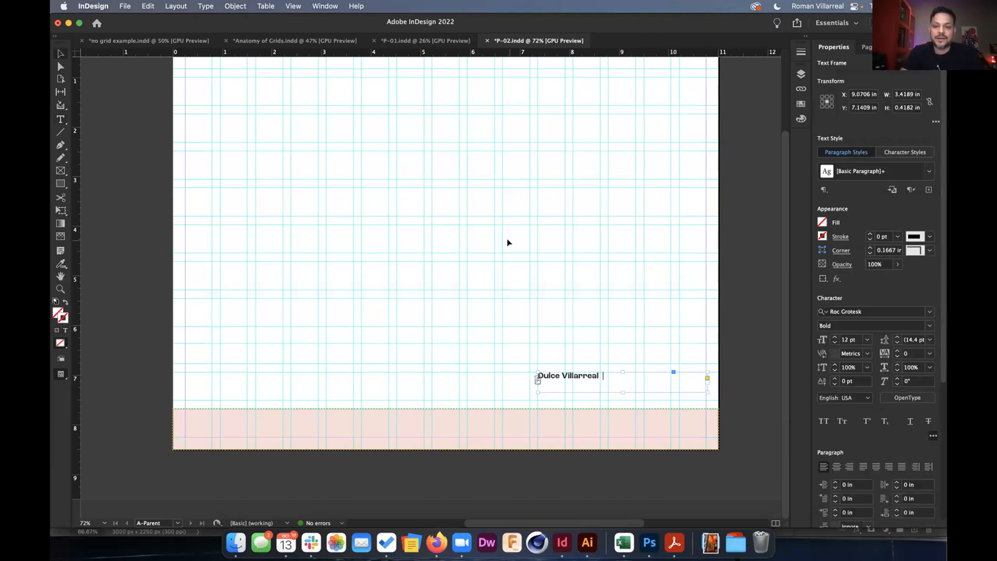
Return to the business-card page and start editing the job title.
left_click(869, 49)
double_click(833, 147)
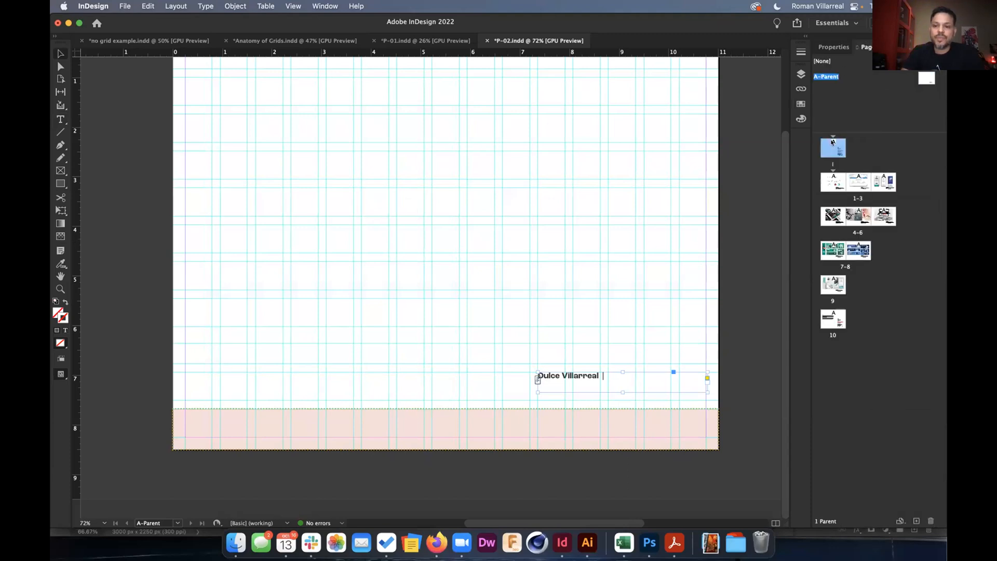
double_click(577, 307)
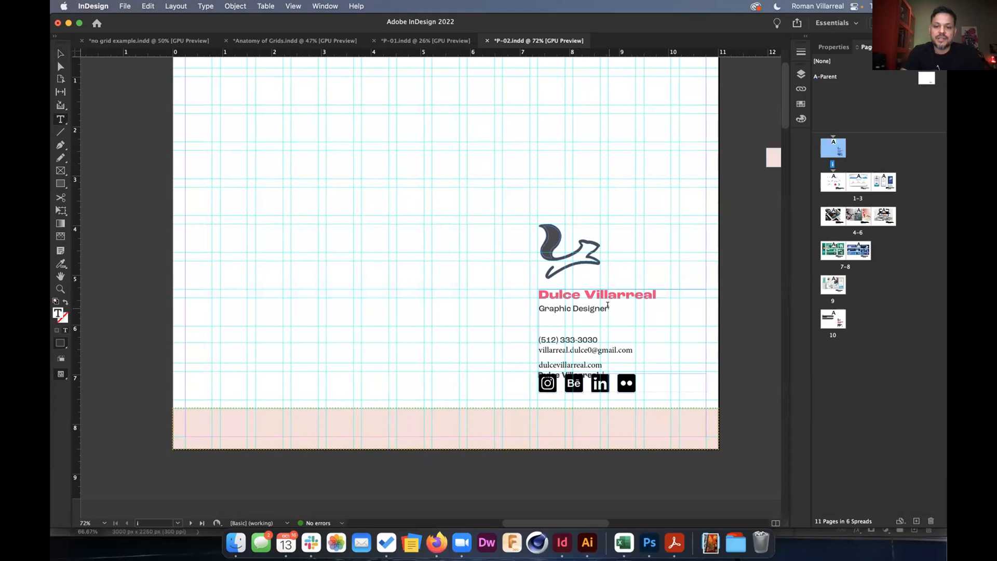
Delete the Graphic Designer title and define a custom text variable 'job' reading 'Creative Director'.
left_click_drag(609, 308, 528, 311)
key("BackSpace")
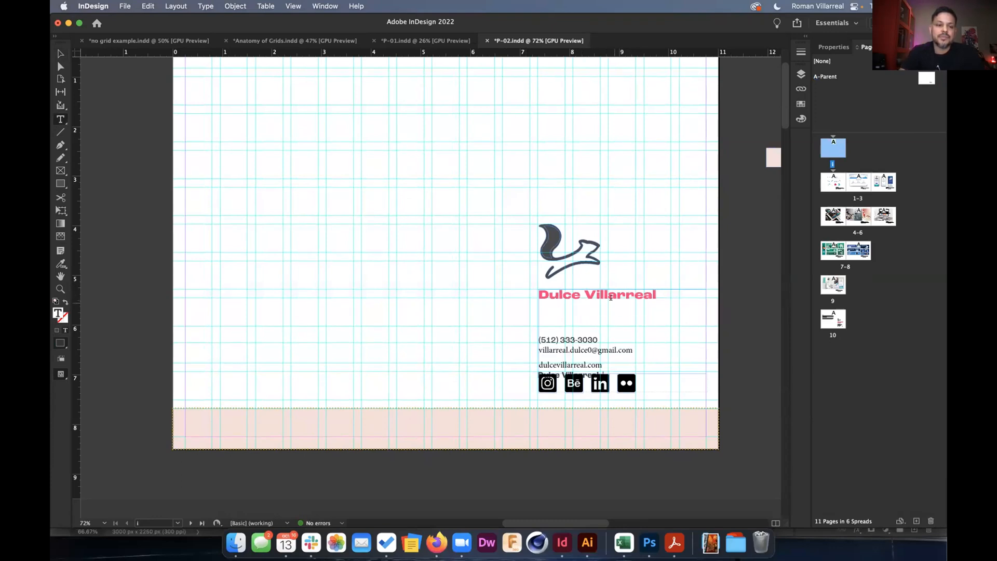
left_click(205, 6)
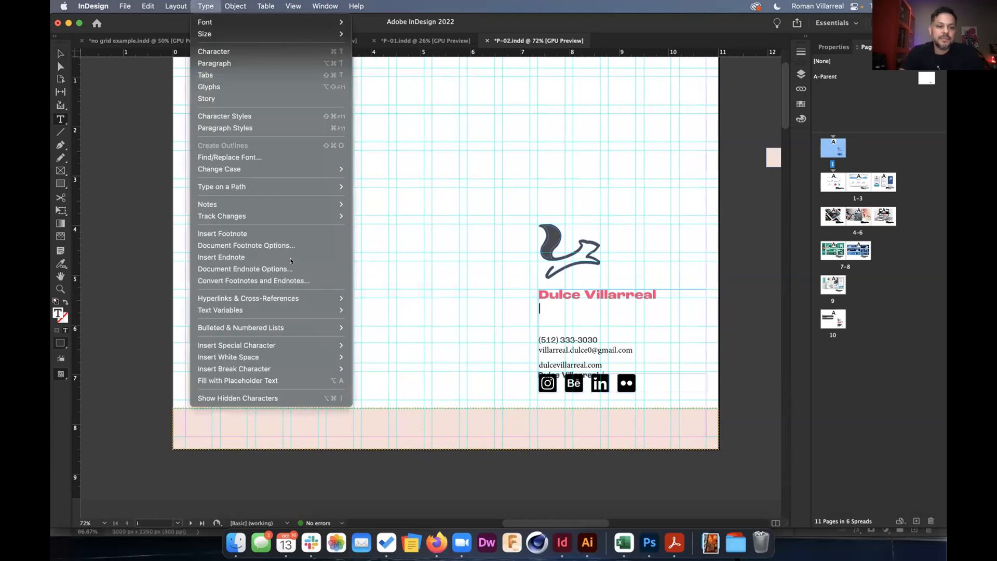
mouse_move(303, 309)
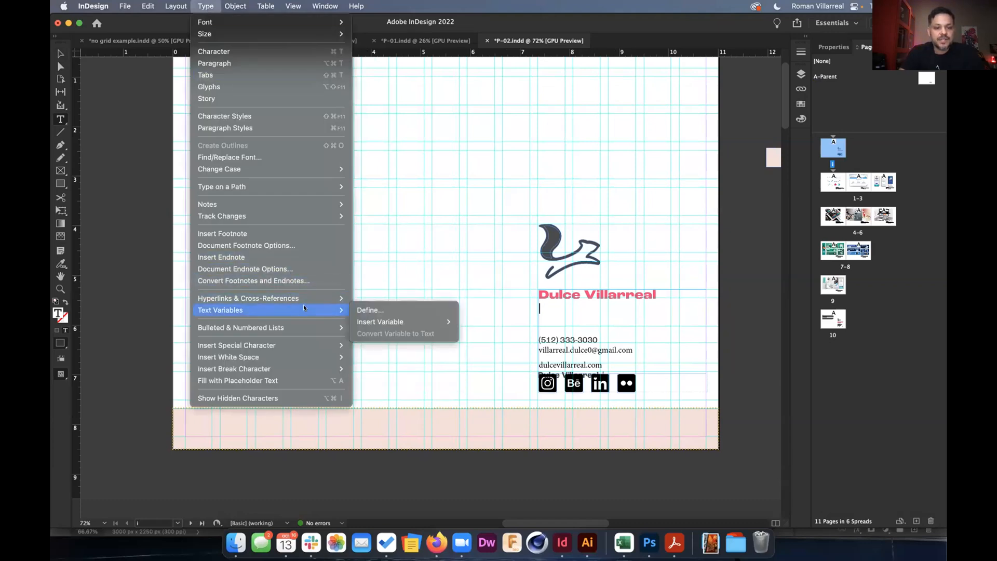
left_click(362, 310)
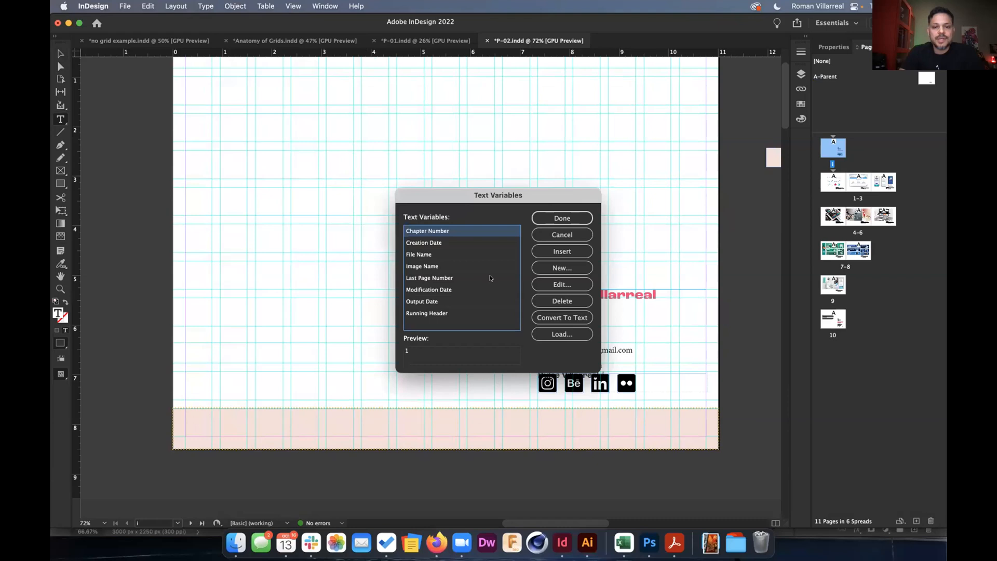
left_click(532, 268)
type("job")
left_click(512, 197)
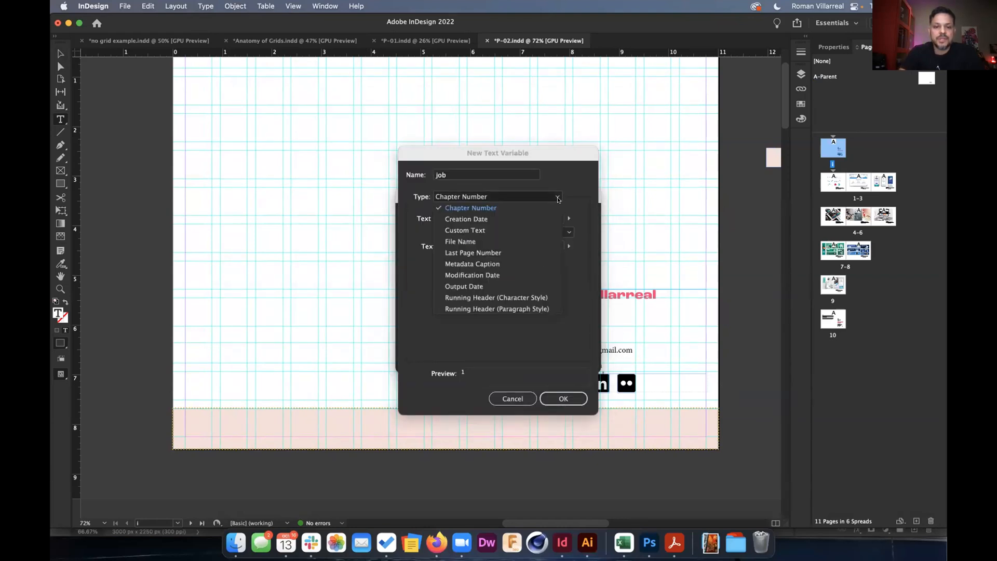
left_click(514, 227)
left_click(484, 214)
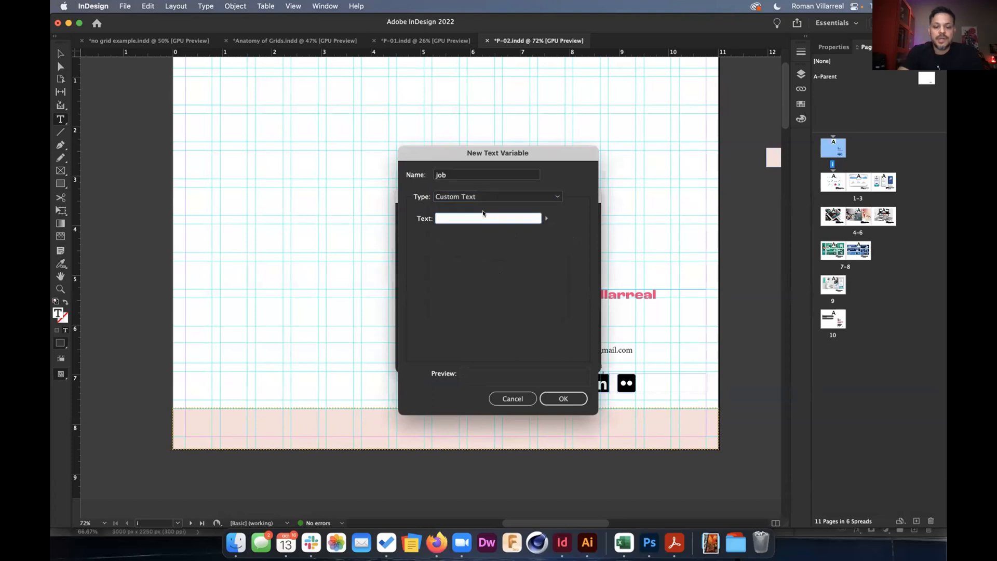
type("Creative Direc")
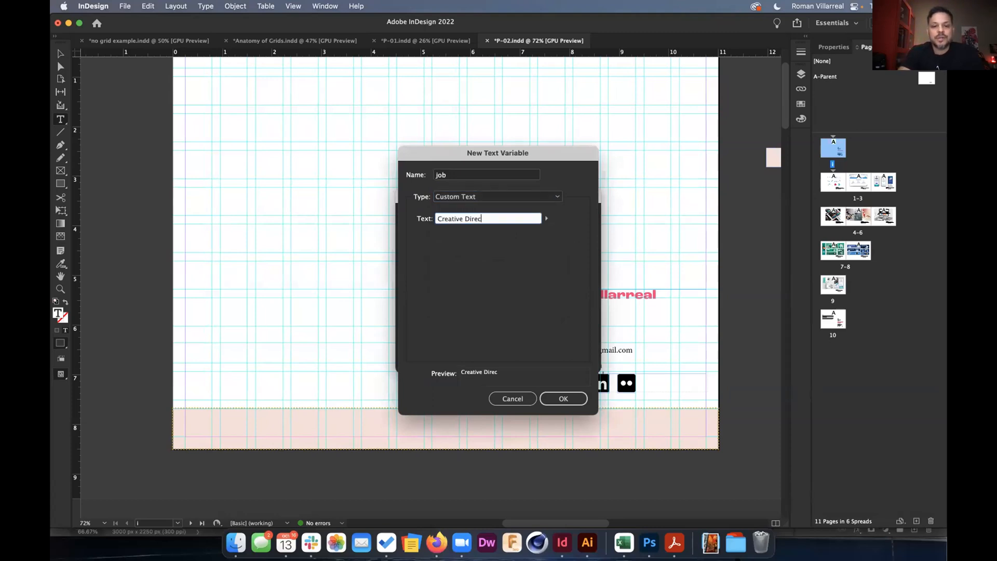
type("tor")
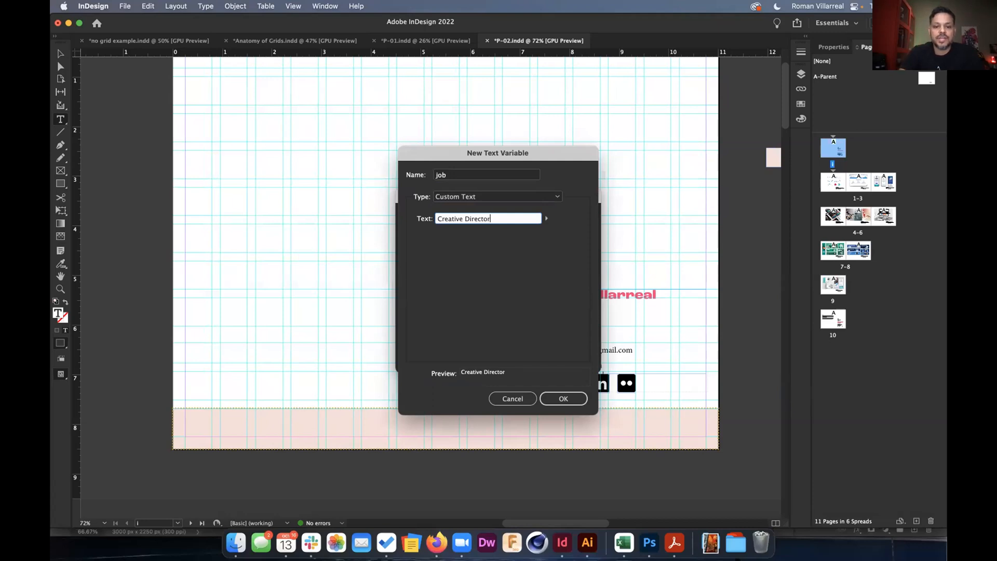
left_click(565, 401)
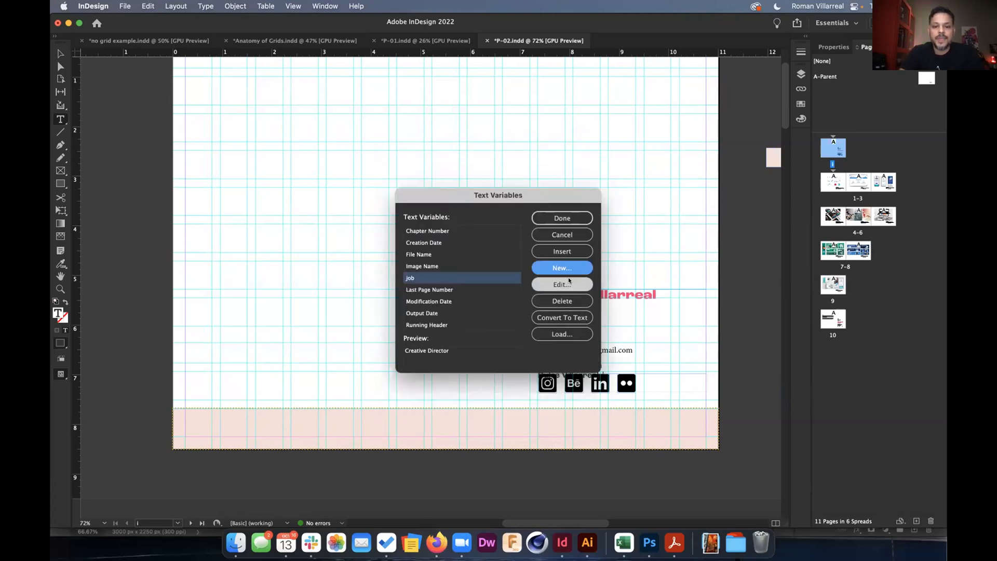
Insert the job variable as the card's title, then go back to A-Parent.
left_click_drag(547, 191, 469, 192)
left_click(483, 252)
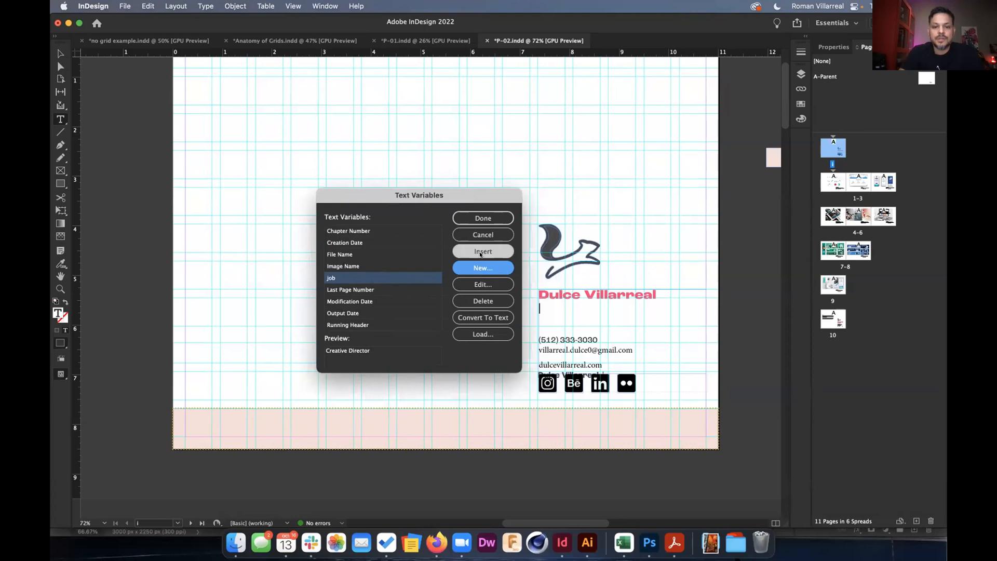
left_click(490, 217)
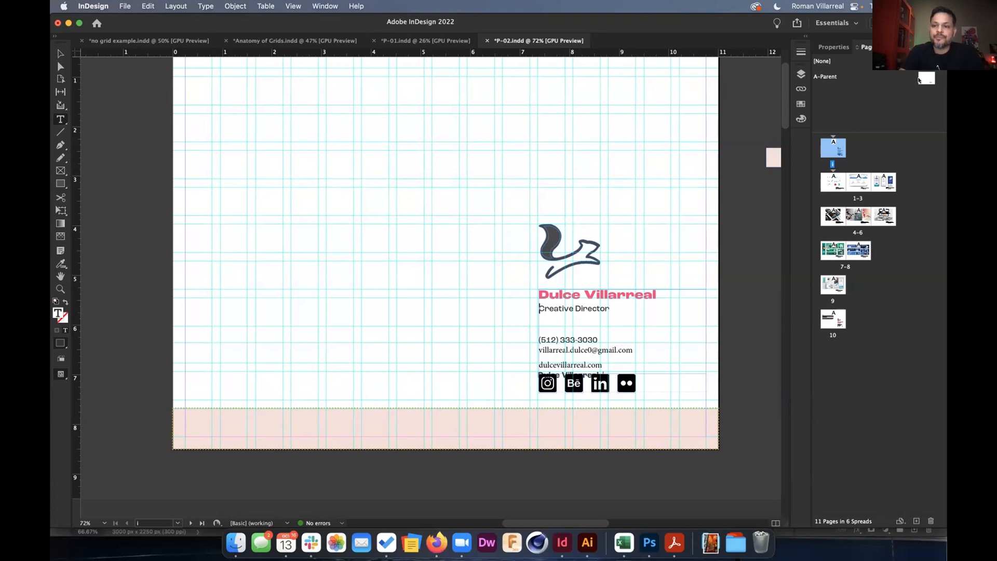
double_click(920, 78)
left_click(609, 374)
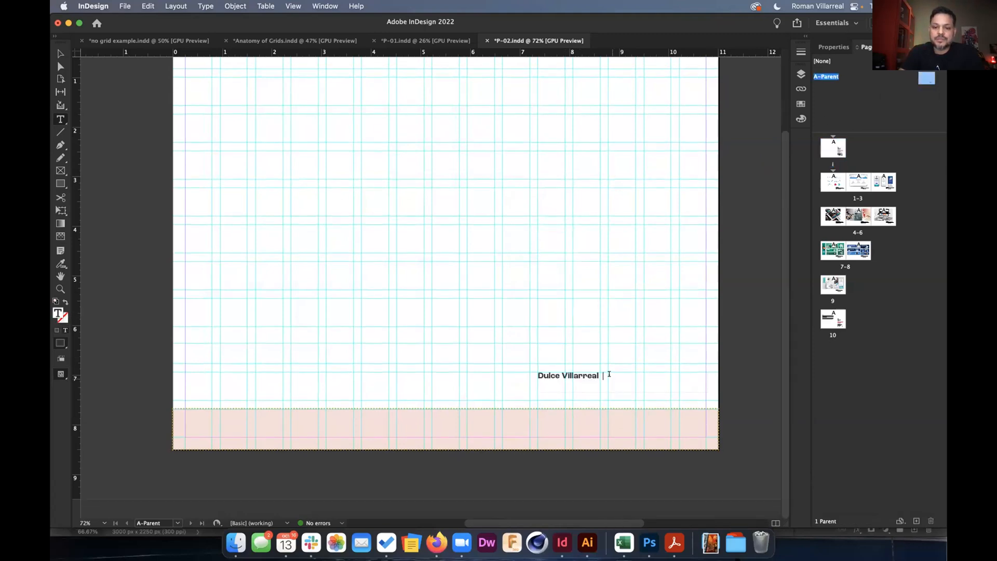
Append the job variable after the name in the parent-page footer.
left_click(205, 6)
mouse_move(258, 301)
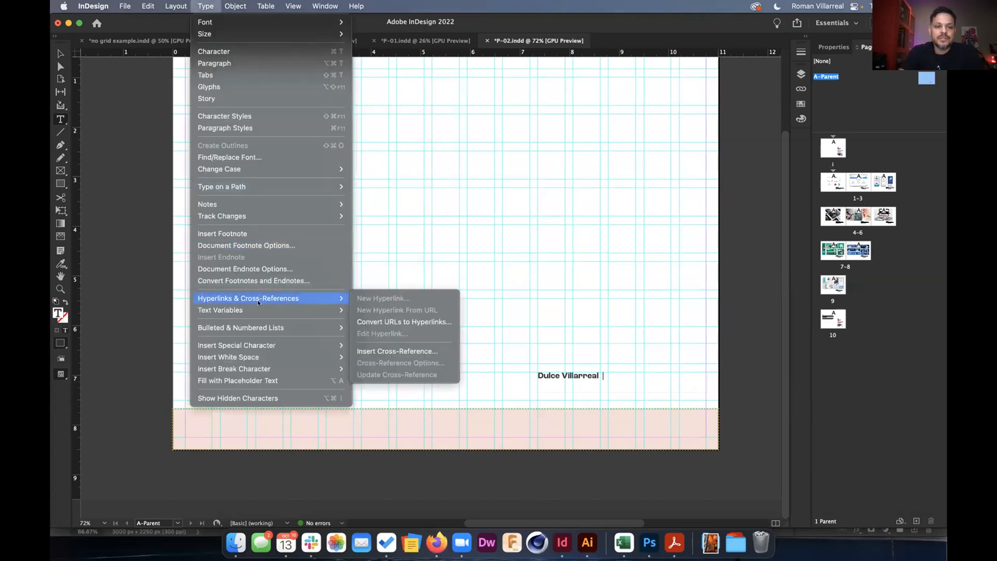
mouse_move(388, 322)
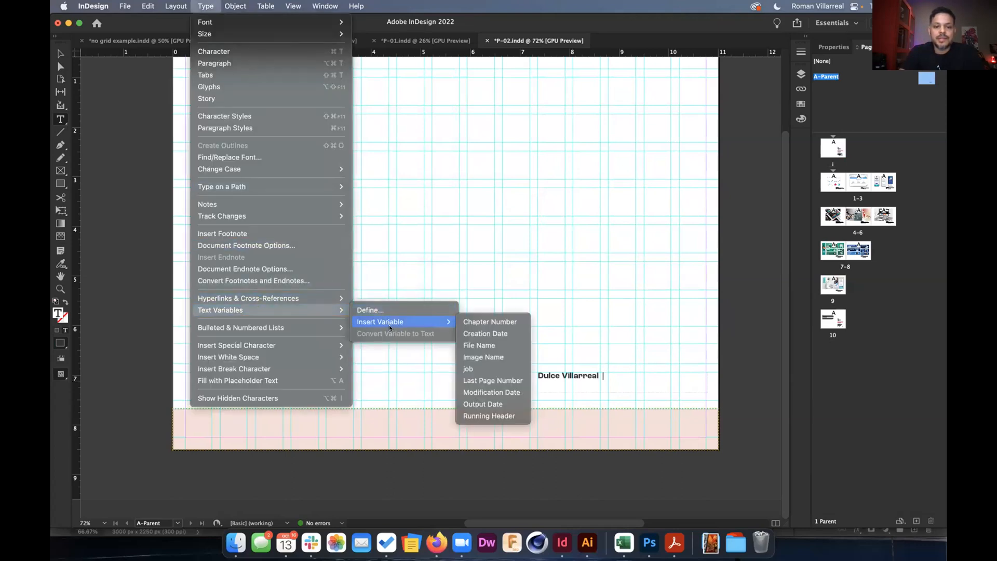
left_click(475, 368)
key("Escape")
Right-align the footer text and move its frame down into the pink band.
left_click(833, 47)
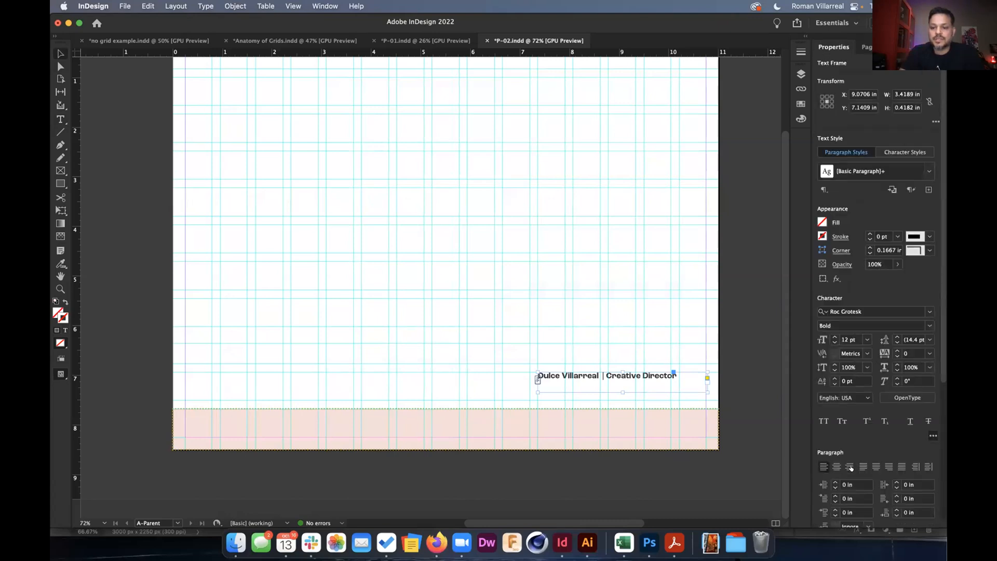
left_click(851, 468)
left_click_drag(661, 376, 632, 428)
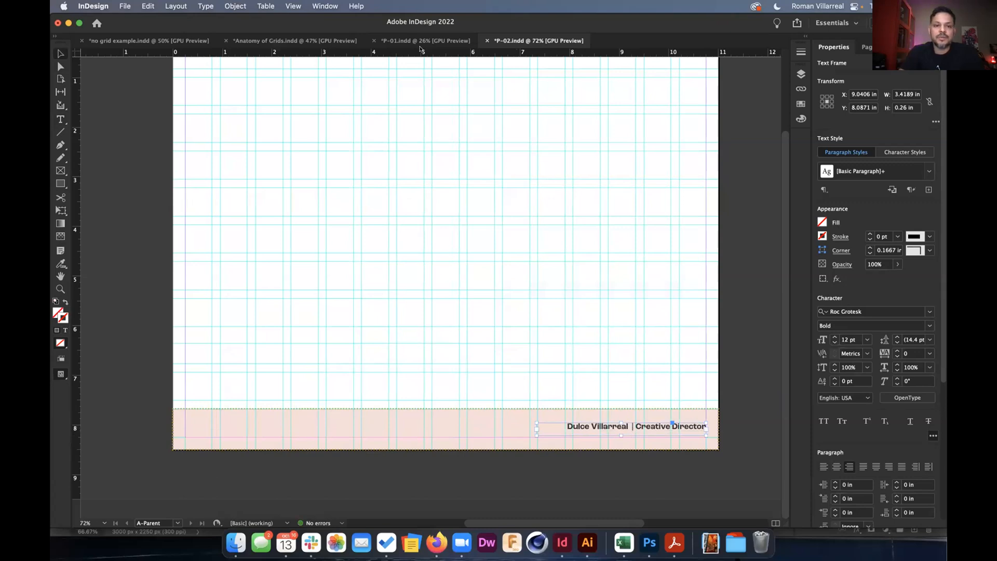
Delete the inherited footer text from the business-card page.
left_click(865, 47)
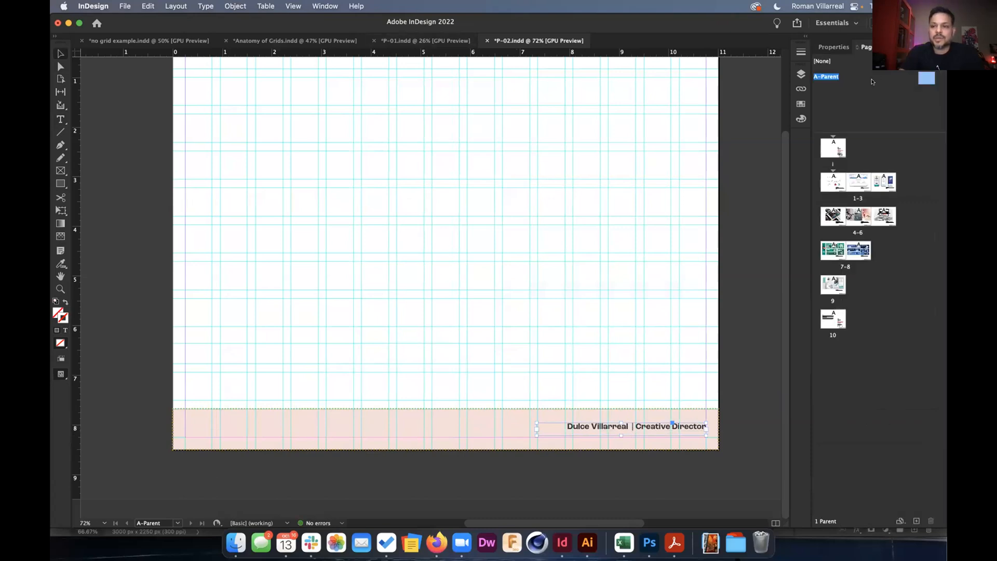
double_click(831, 149)
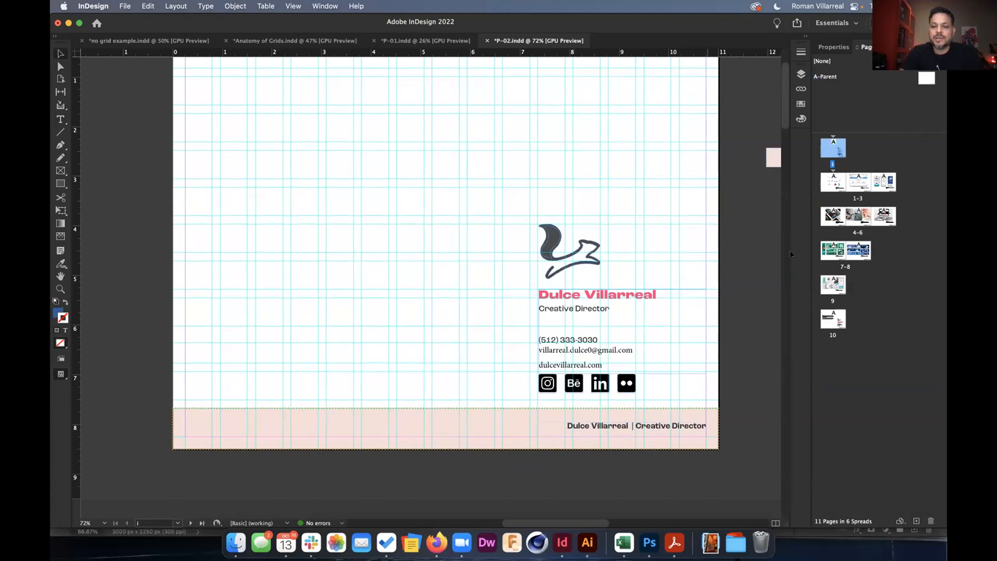
left_click(648, 426, "shift+super")
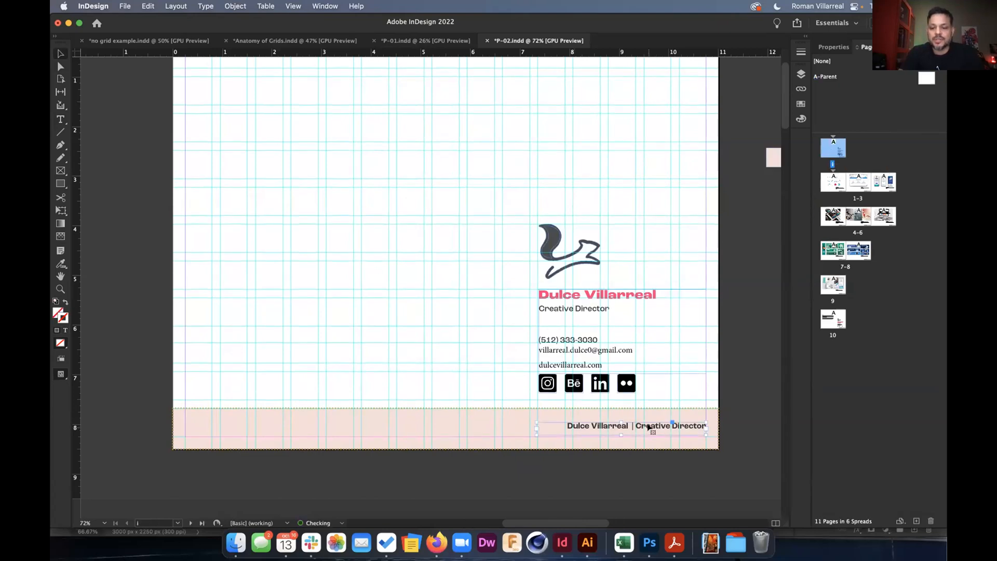
key("Delete")
left_click(829, 187)
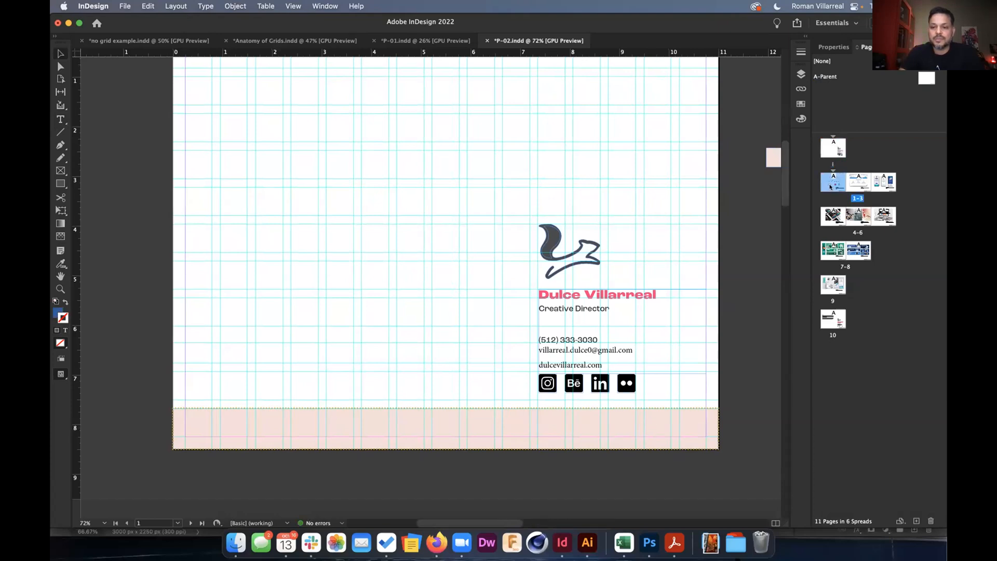
On spread 1-3, edit the job variable's text from Creative Director to Graphic Designer.
double_click(829, 187)
scroll(638, 387, "up", 3)
scroll(638, 387, "down", 4)
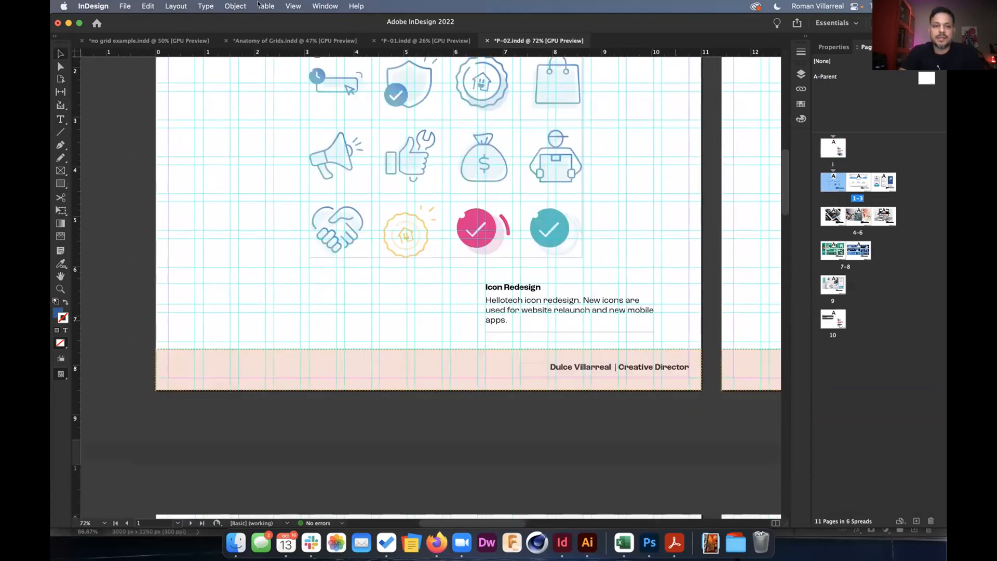
left_click(208, 5)
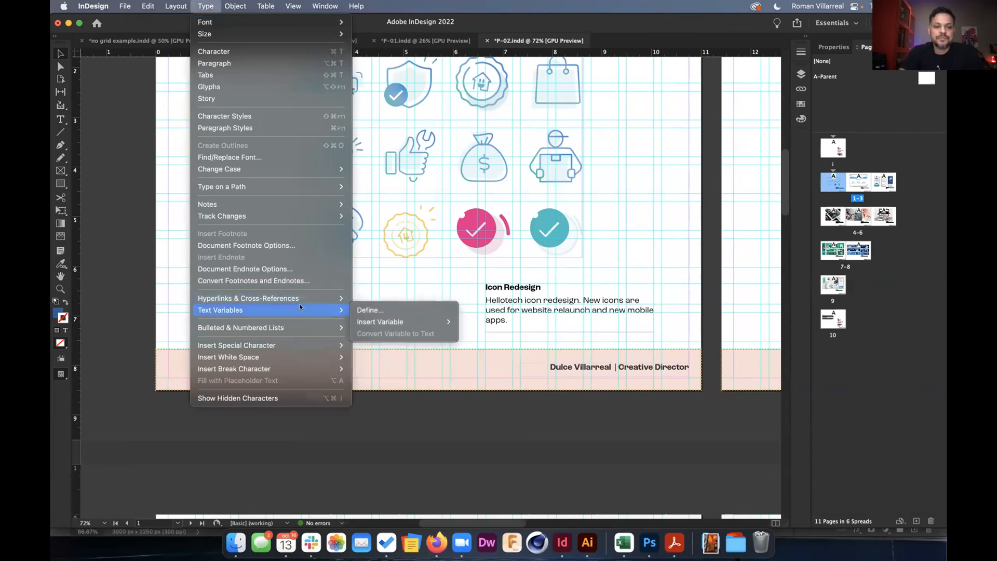
left_click(360, 310)
left_click(338, 281)
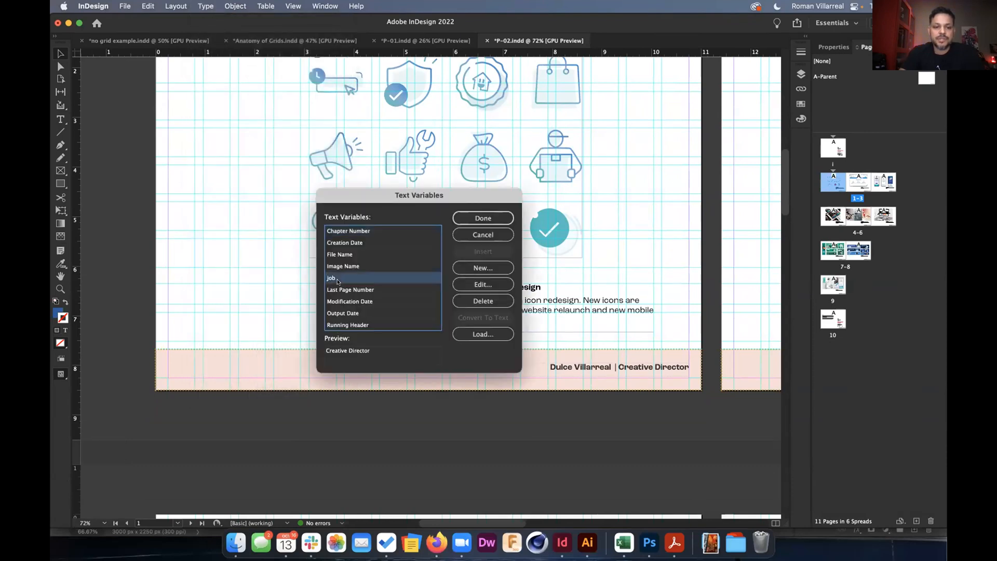
left_click(481, 284)
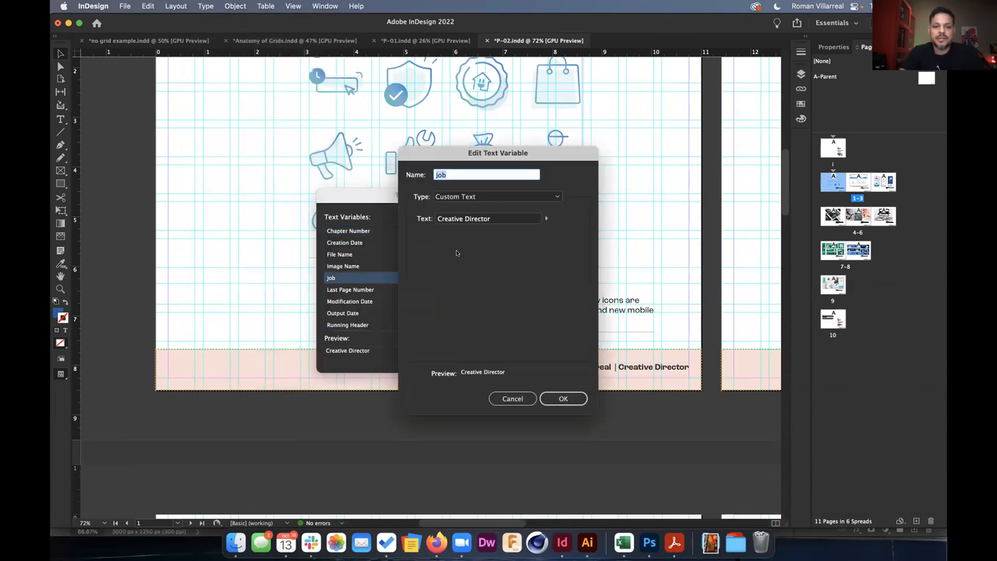
triple_click(492, 219)
type("C")
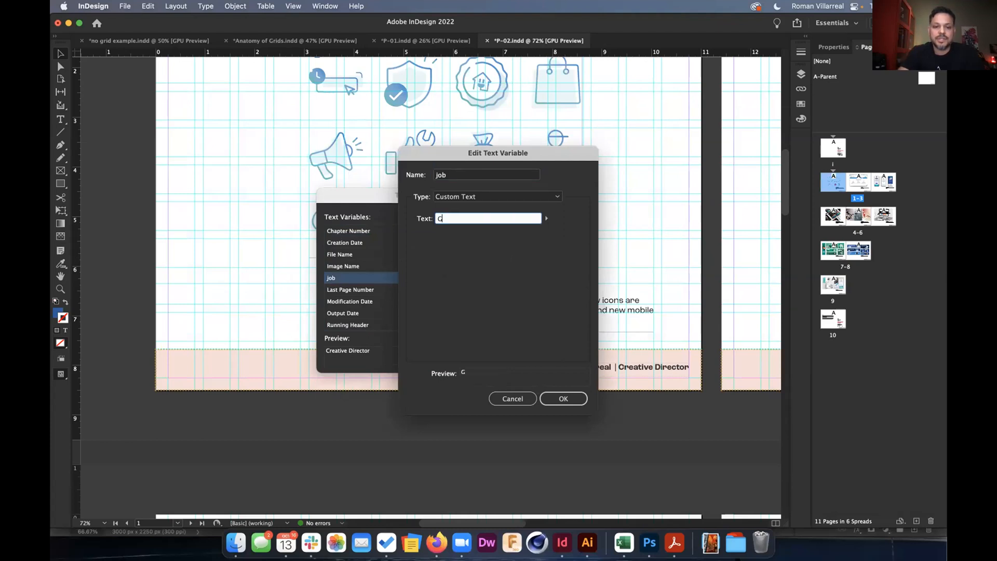
type("raphic Designer")
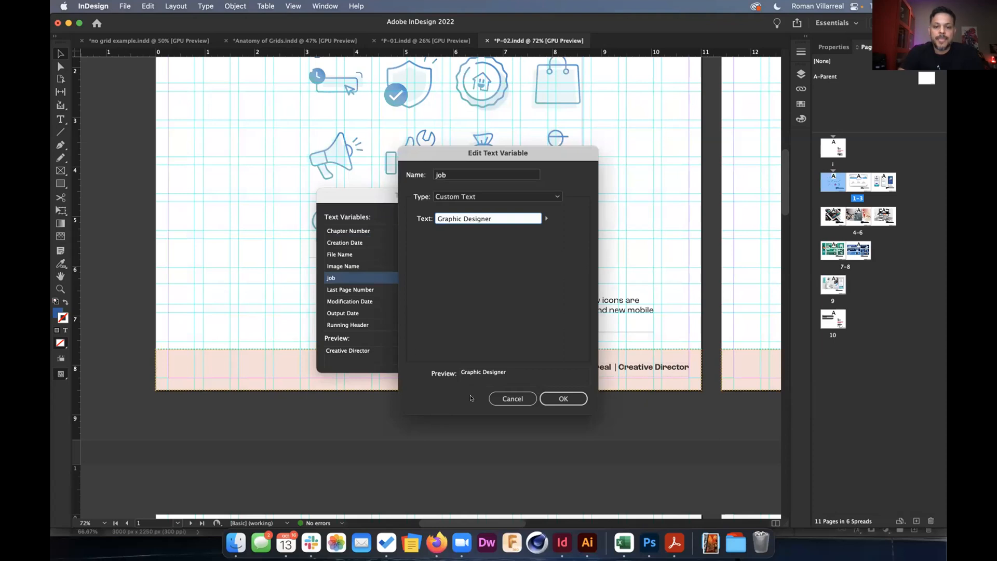
left_click(557, 398)
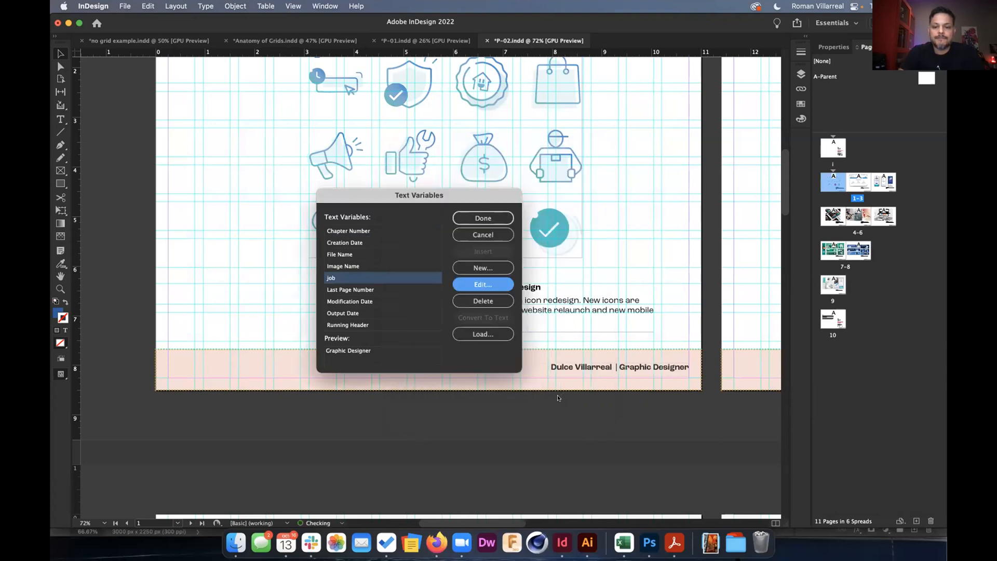
left_click(483, 218)
scroll(497, 221, "up", 5)
scroll(497, 221, "up", 10)
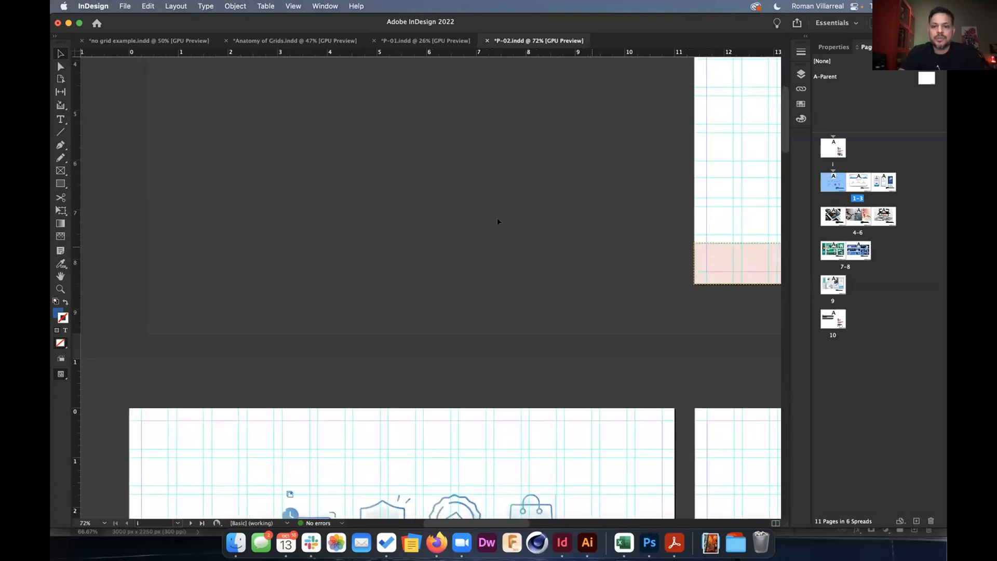
scroll(497, 217, "right", 10)
scroll(572, 207, "right", 3)
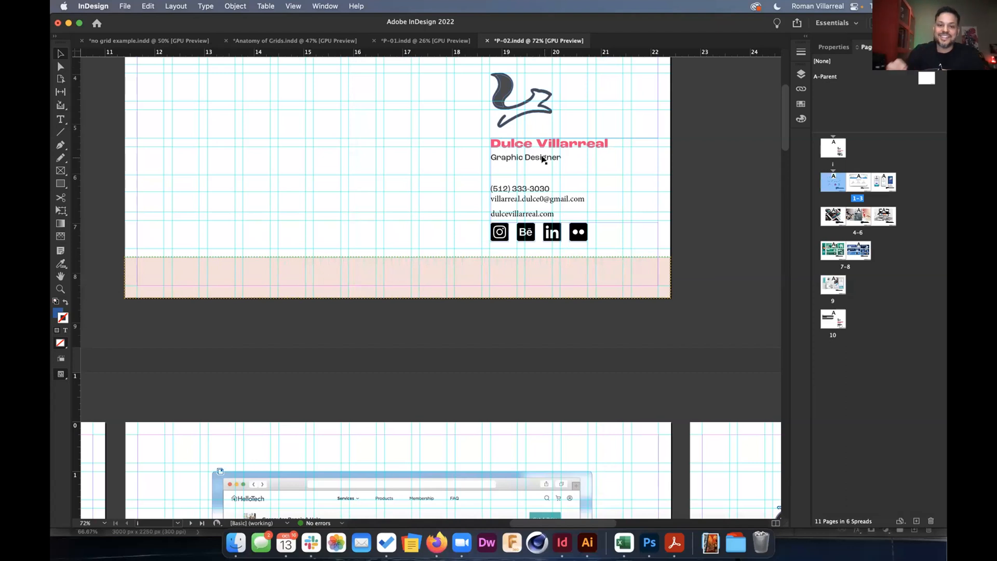
scroll(541, 159, "down", 3)
scroll(542, 160, "down", 6)
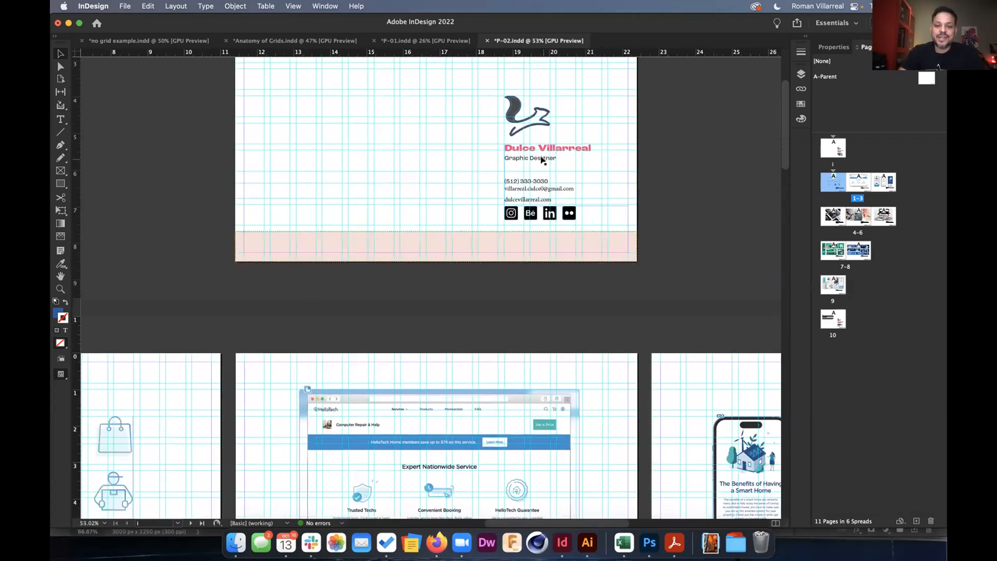
scroll(542, 160, "down", 1)
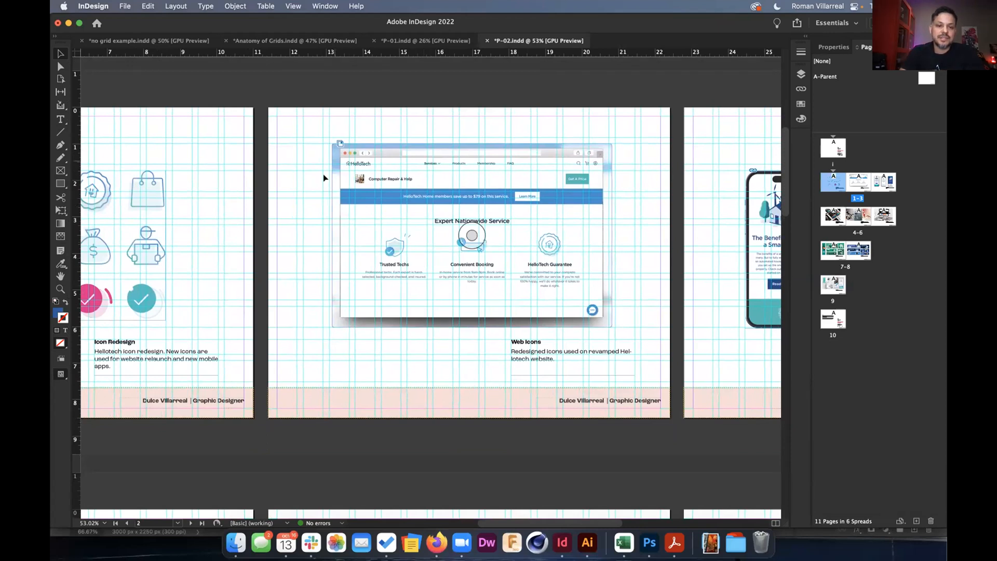
scroll(333, 202, "up", 4)
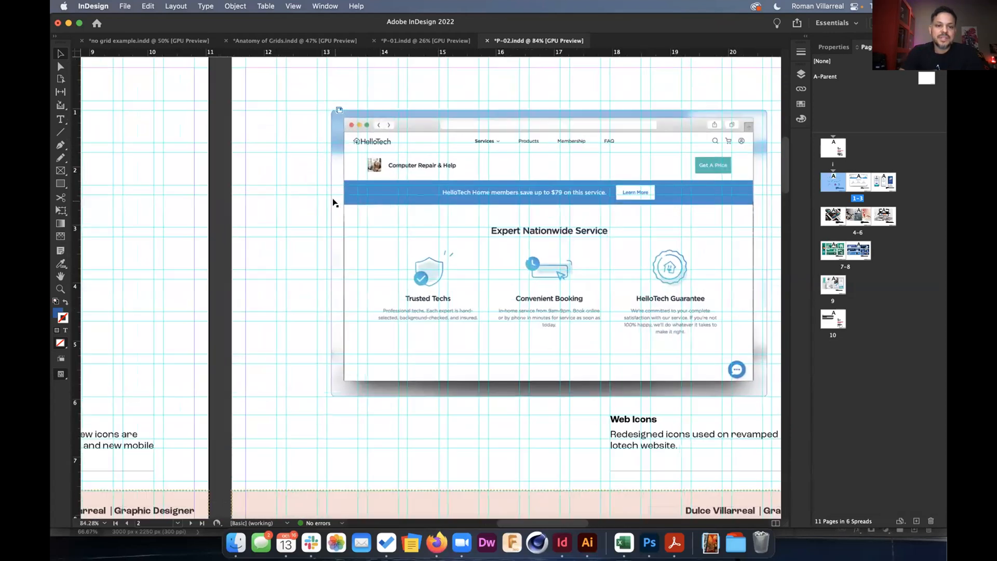
scroll(389, 363, "down", 3)
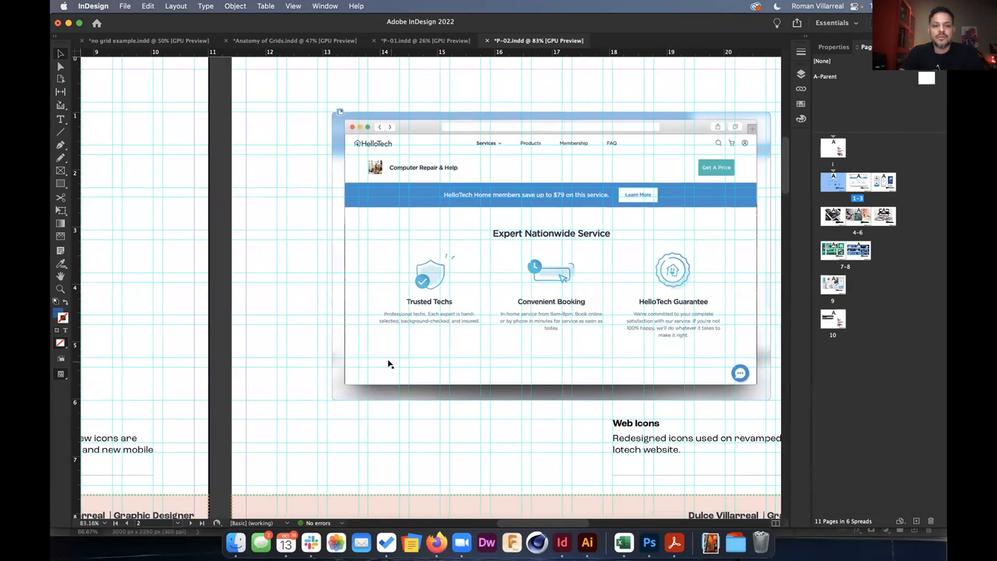
scroll(389, 364, "down", 3)
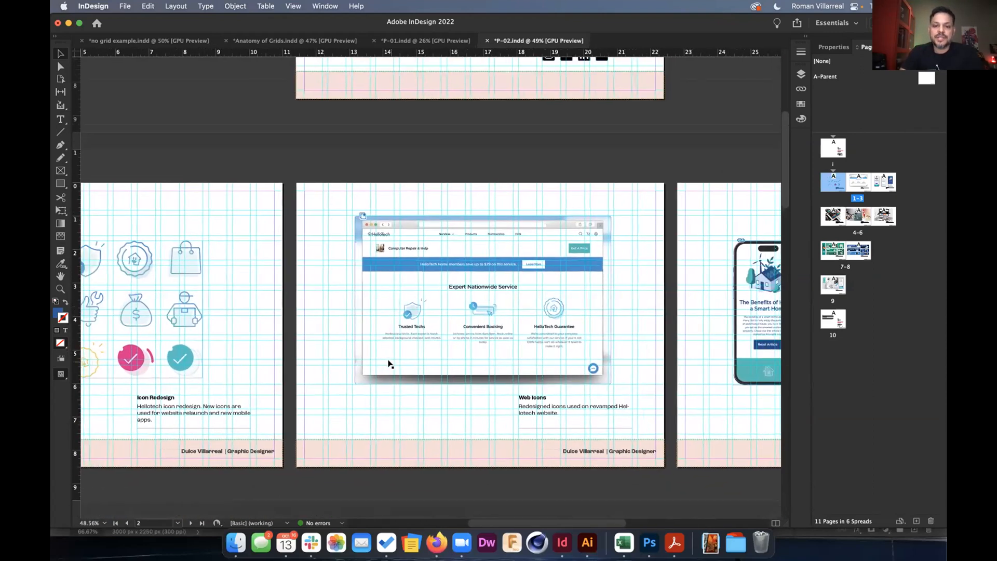
scroll(538, 354, "right", 3)
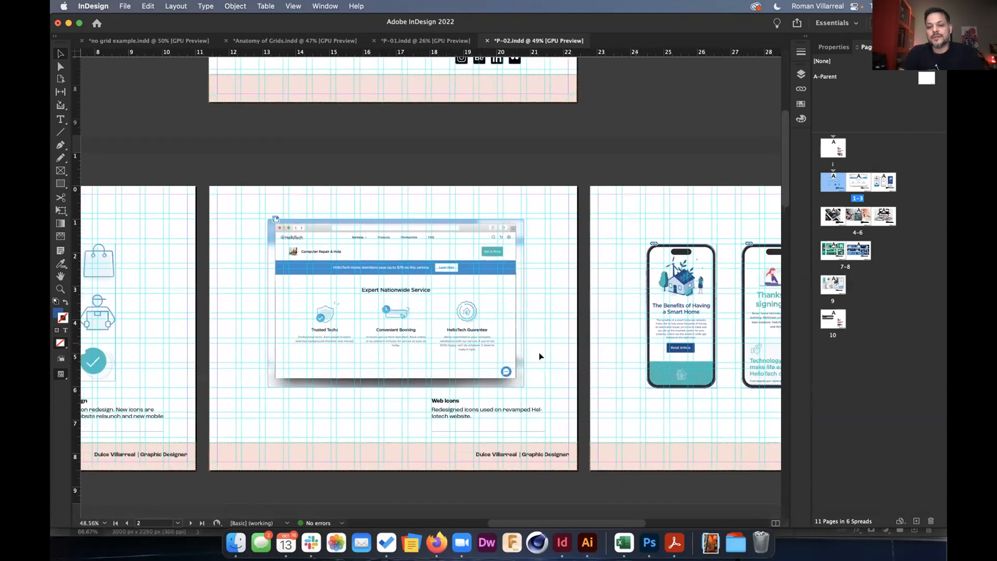
scroll(748, 311, "right", 1)
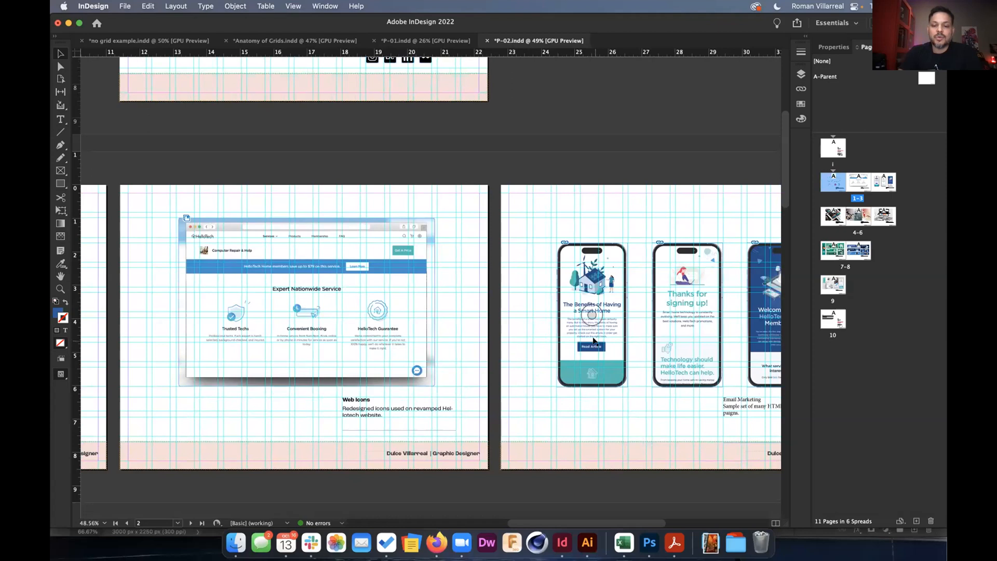
scroll(593, 340, "down", 6)
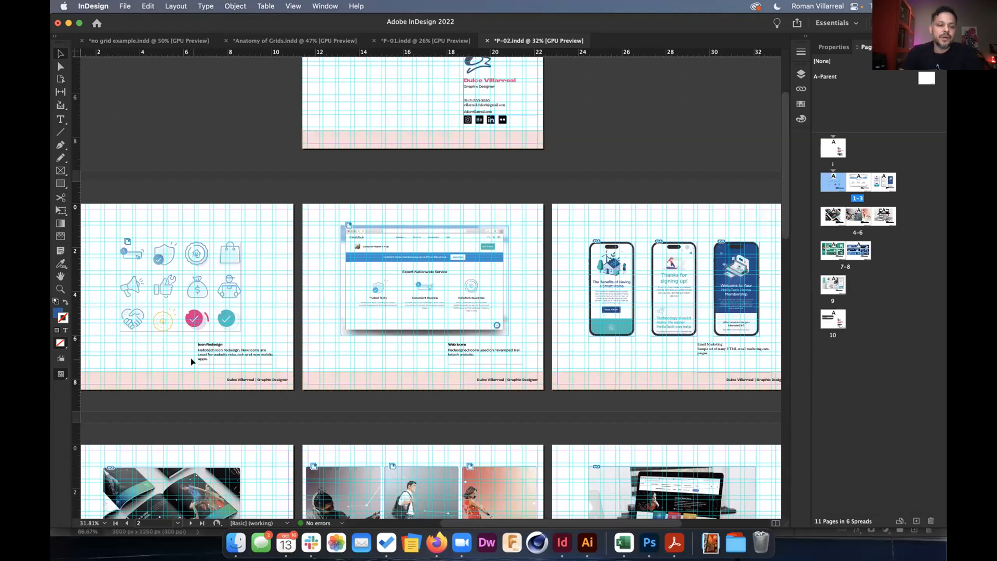
scroll(191, 357, "up", 10)
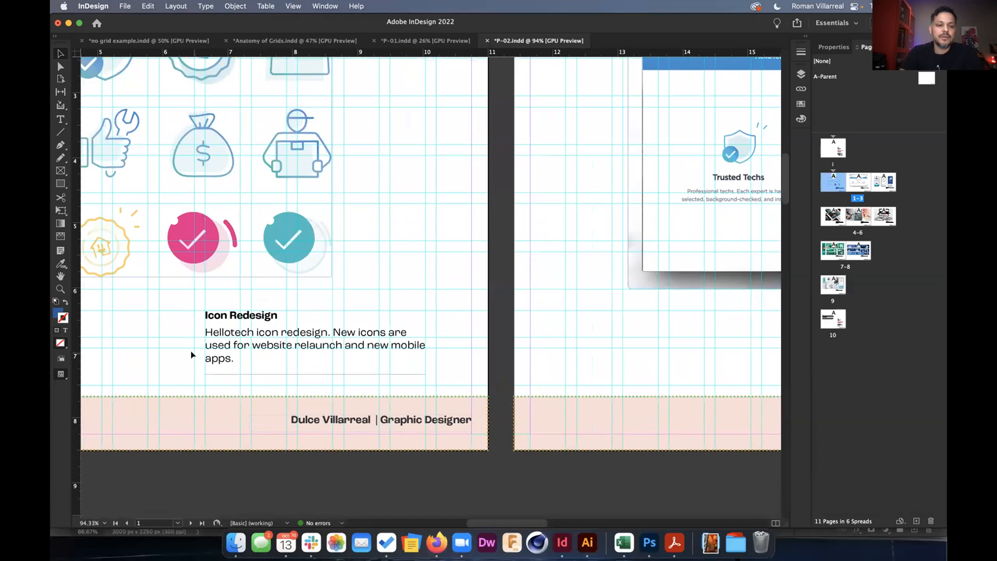
Place the cursor in the Icon Redesign heading and show its text properties.
scroll(191, 355, "down", 3)
double_click(218, 326)
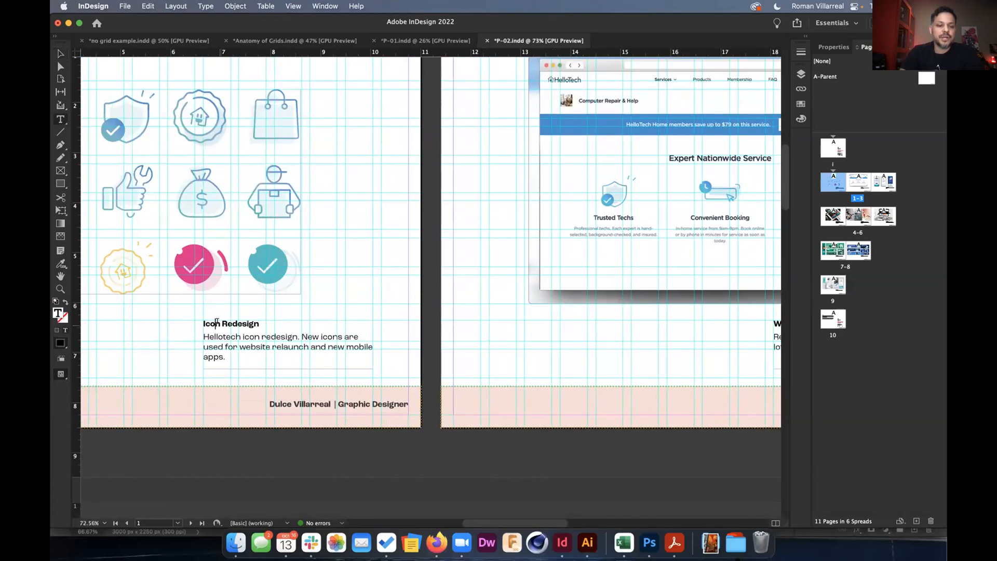
scroll(217, 322, "left", 3)
scroll(217, 322, "down", 2)
scroll(329, 271, "up", 3)
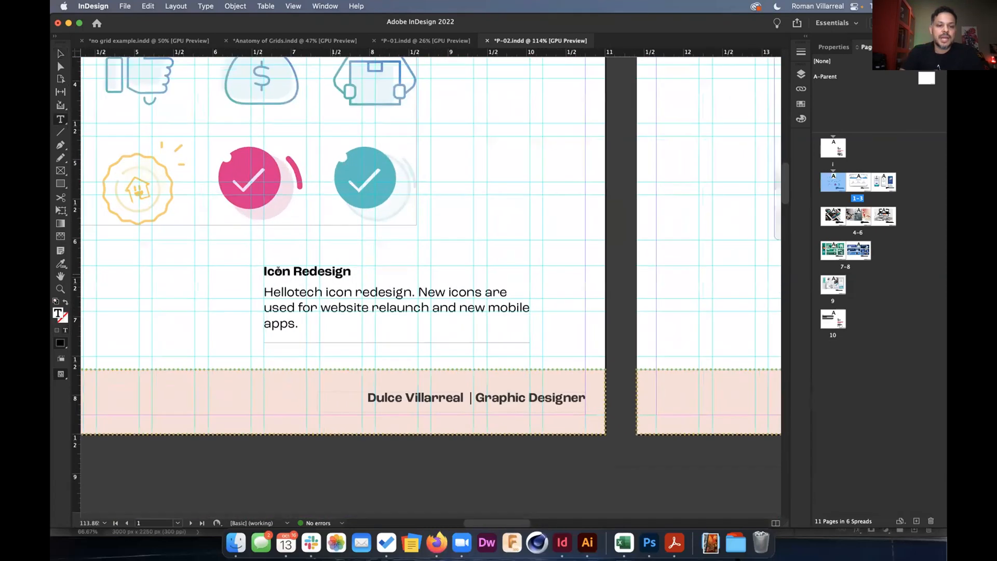
left_click(832, 47)
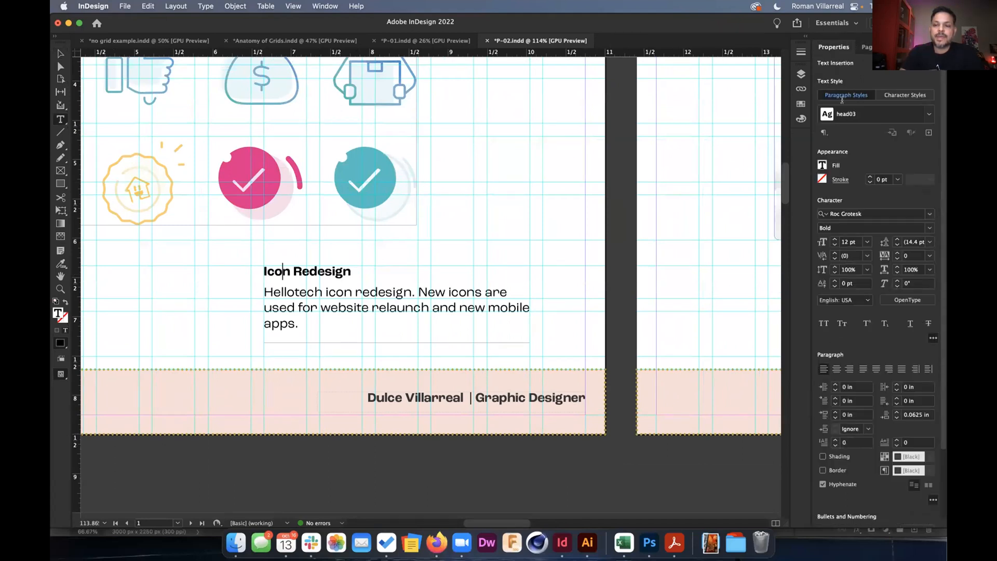
In the head03 style's Paragraph Rules, turn on a 2 pt Rule Above.
left_click(825, 132)
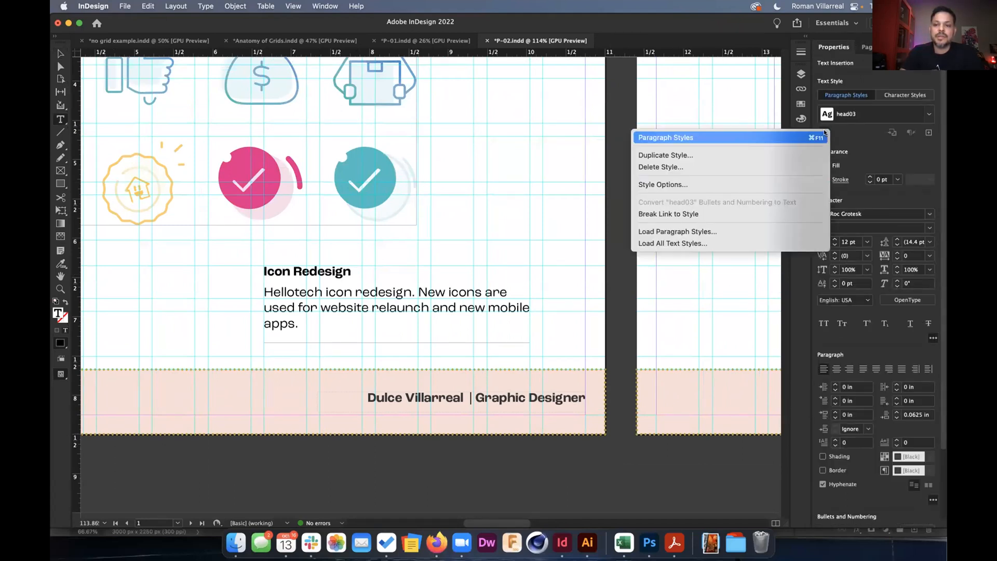
left_click(711, 183)
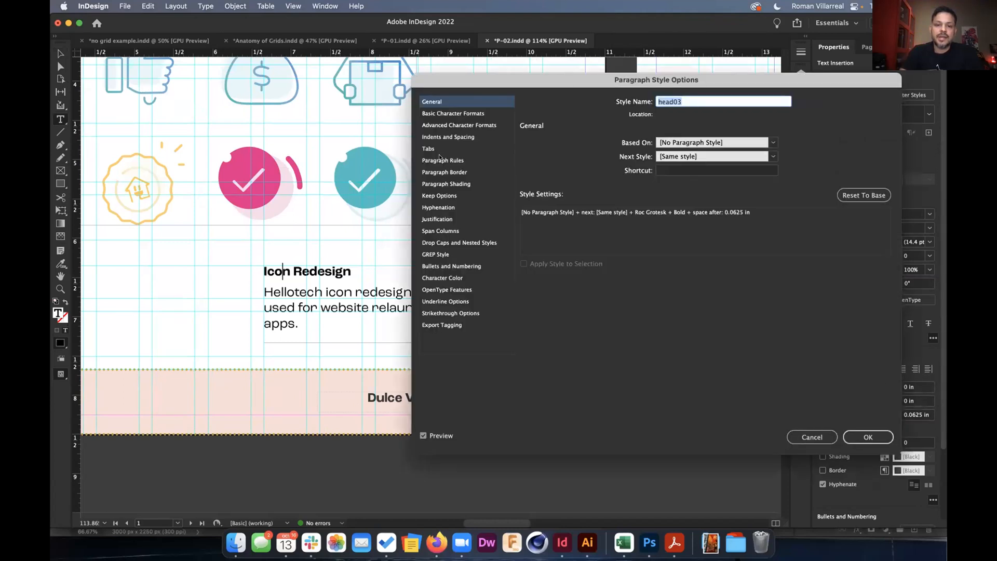
left_click(440, 161)
left_click(594, 143)
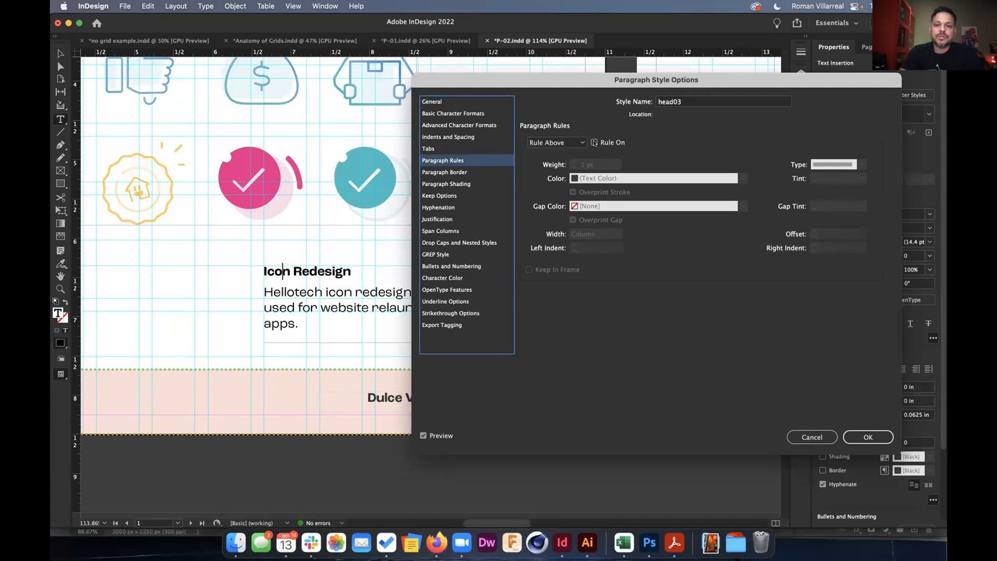
left_click(573, 162)
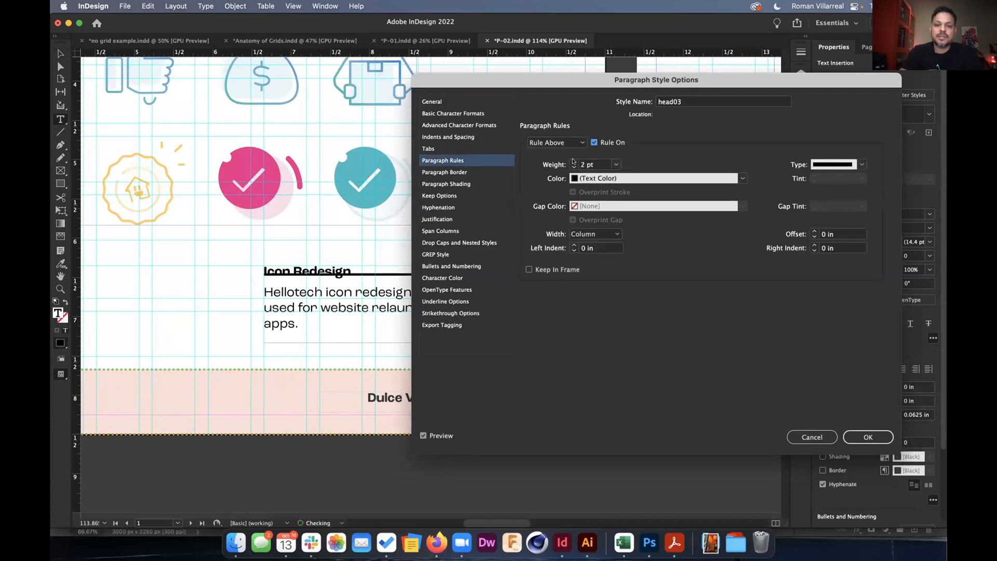
left_click(573, 161)
left_click(574, 166)
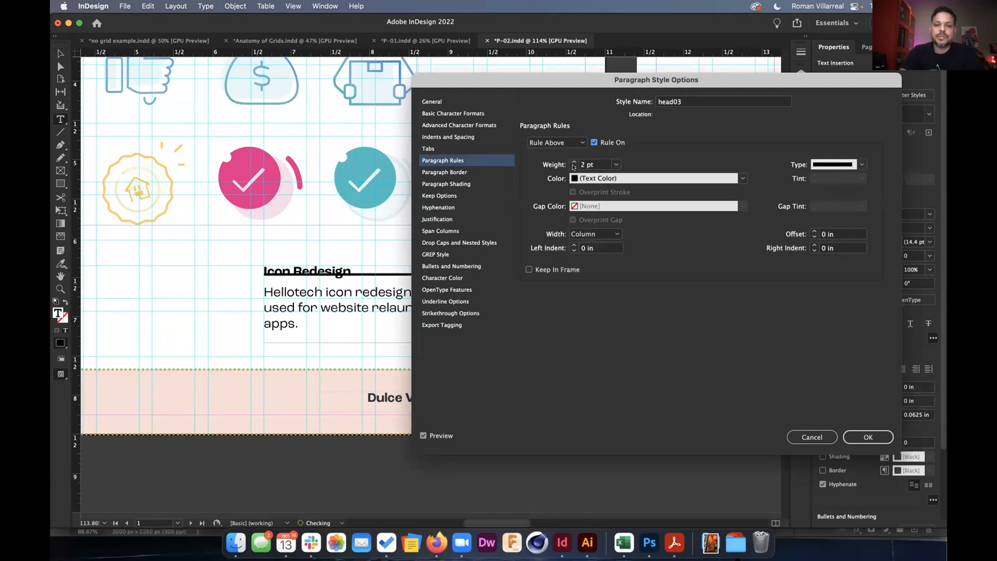
Make the rule R=209 G=170 B=0 Japanese Dots, offset 0.1875 in, kept in frame.
left_click(628, 177)
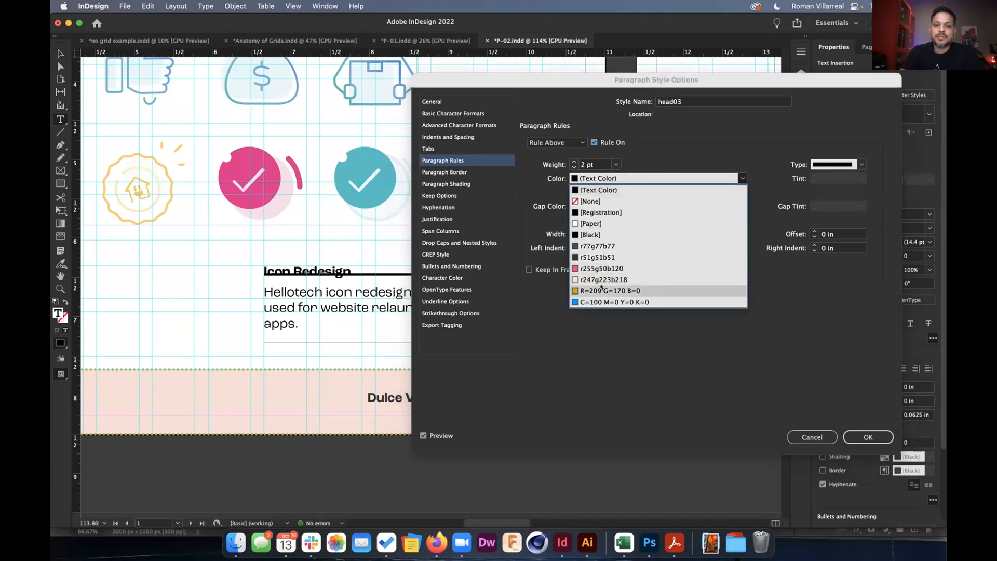
left_click(659, 287)
left_click(851, 163)
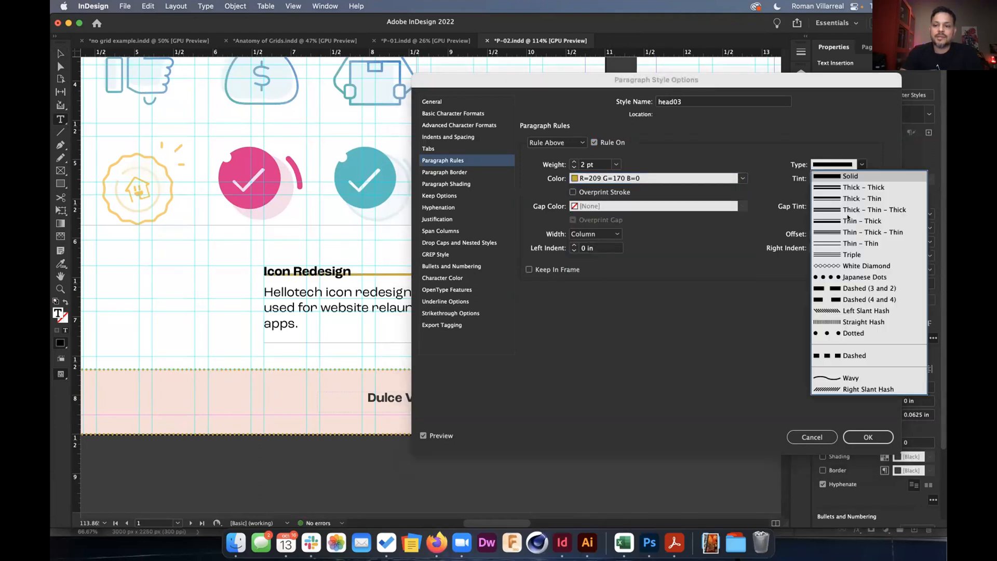
left_click(847, 278)
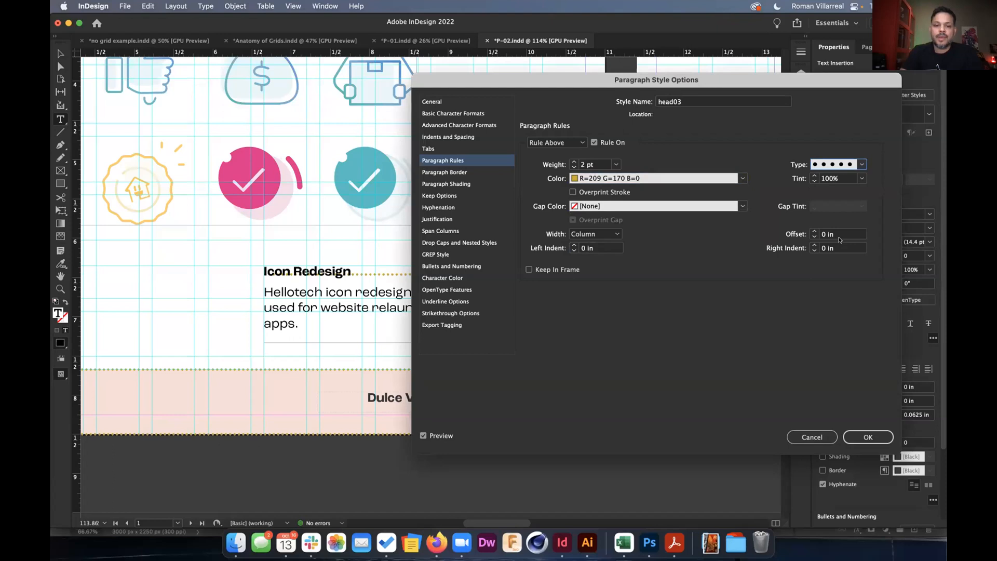
left_click(815, 231)
left_click(814, 231)
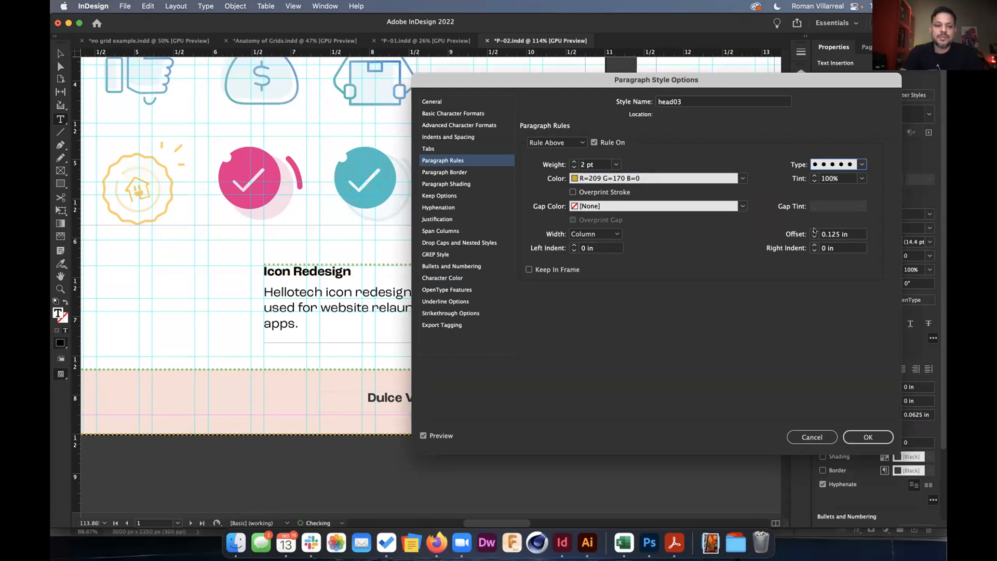
left_click(814, 231)
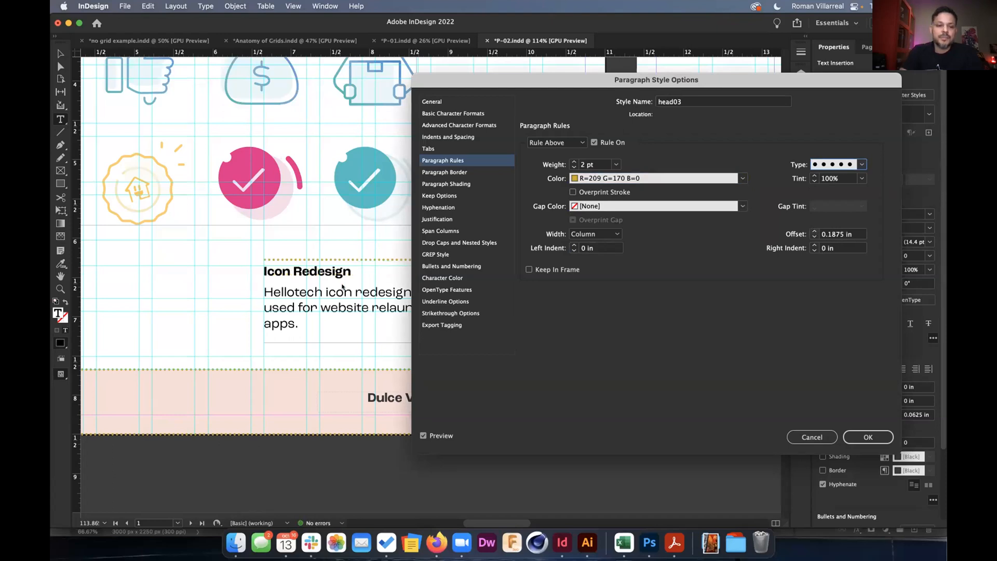
scroll(277, 274, "up", 3)
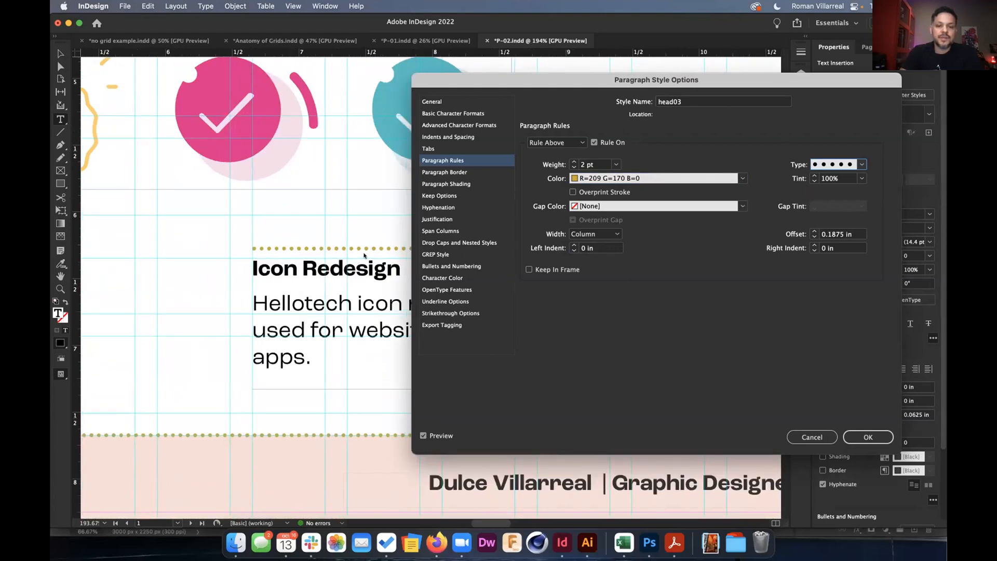
left_click(530, 270)
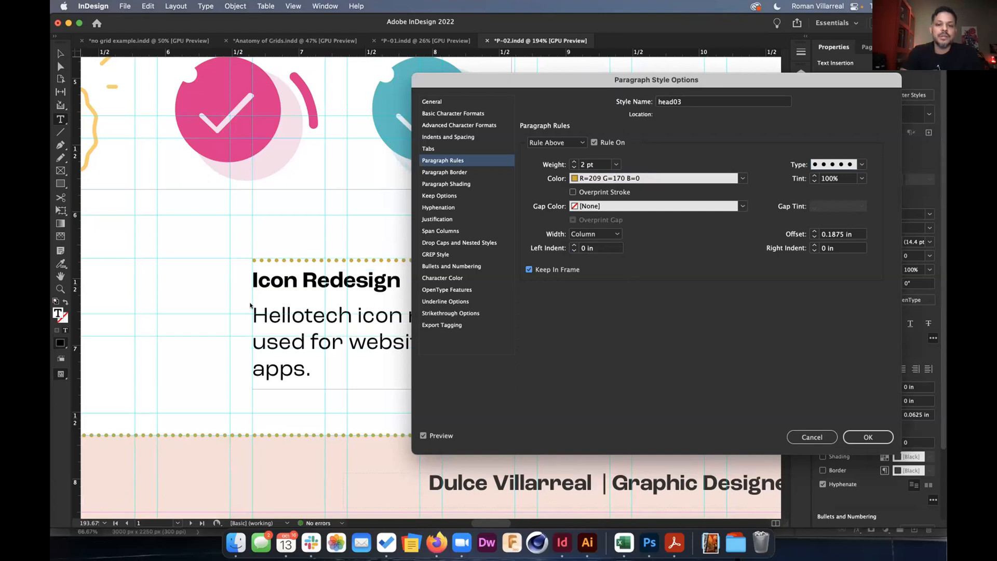
left_click(849, 435)
Scroll the view to show both phone-mockup spreads and the next row of pages.
scroll(610, 277, "down", 3)
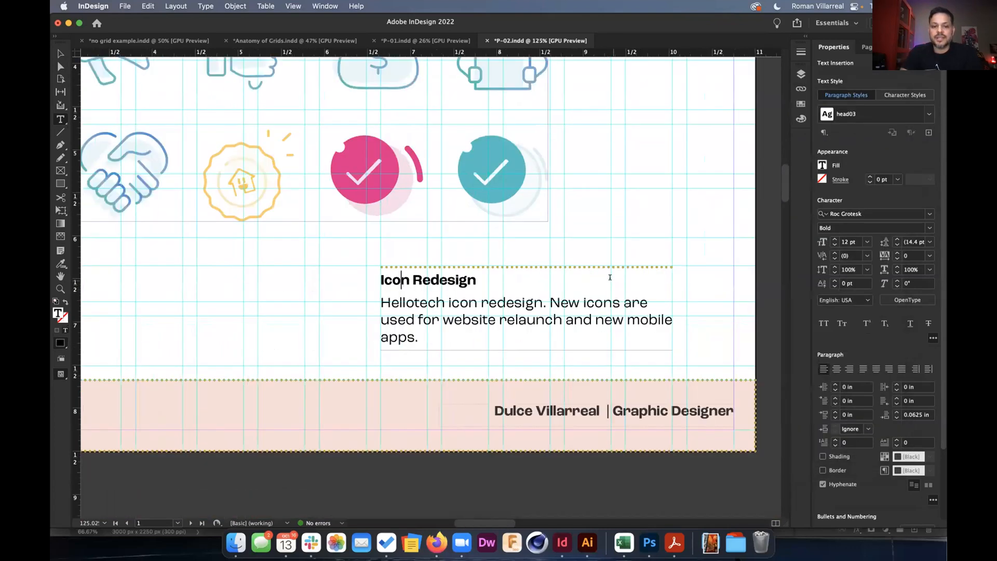
scroll(610, 277, "right", 10)
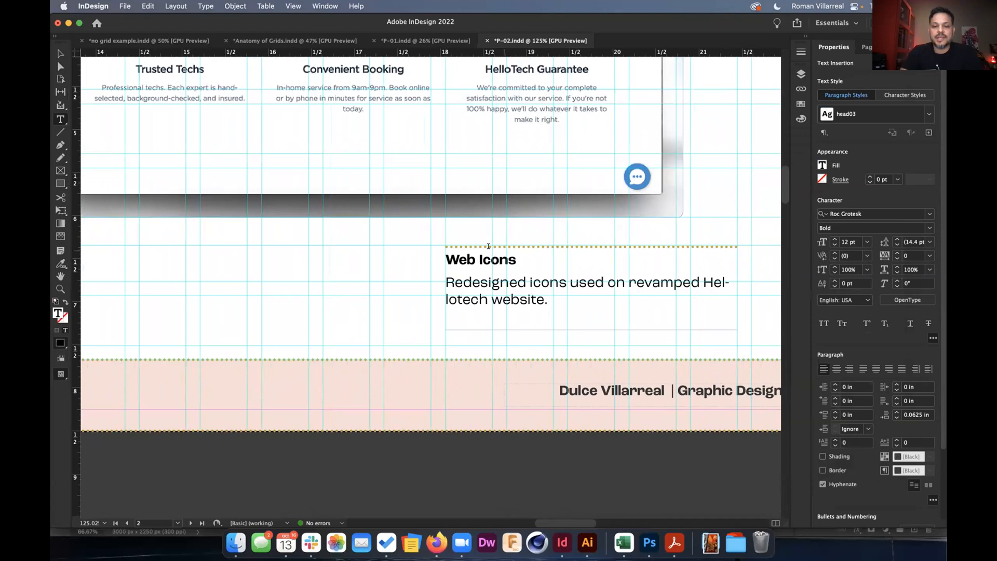
scroll(548, 254, "down", 1)
scroll(547, 254, "left", 15)
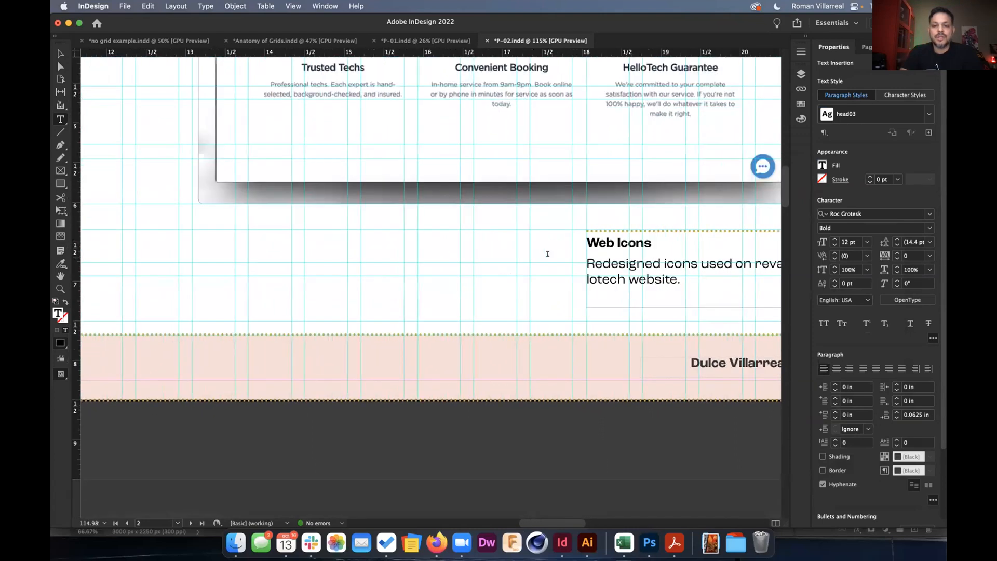
scroll(547, 254, "left", 5)
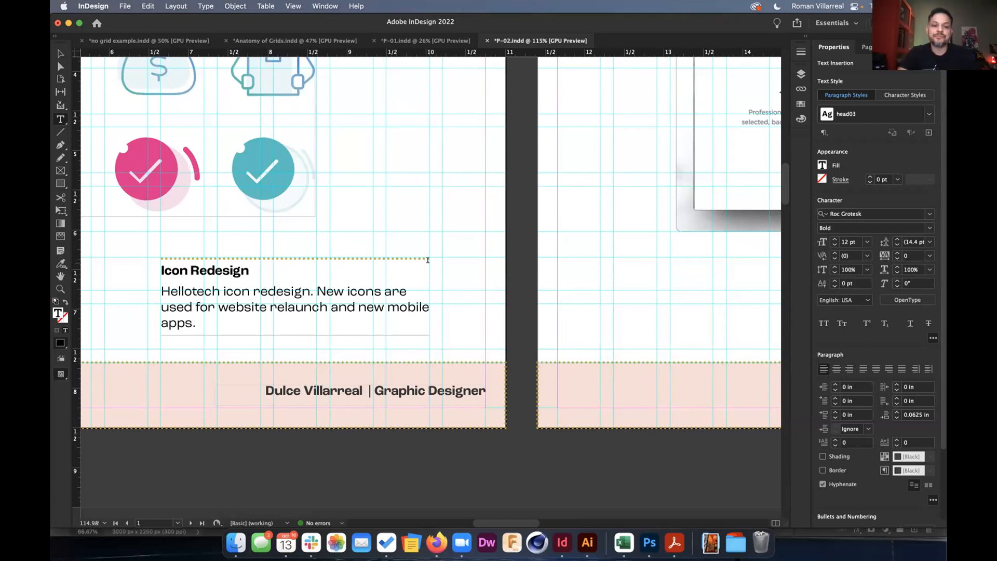
scroll(428, 257, "down", 5)
scroll(427, 260, "down", 2)
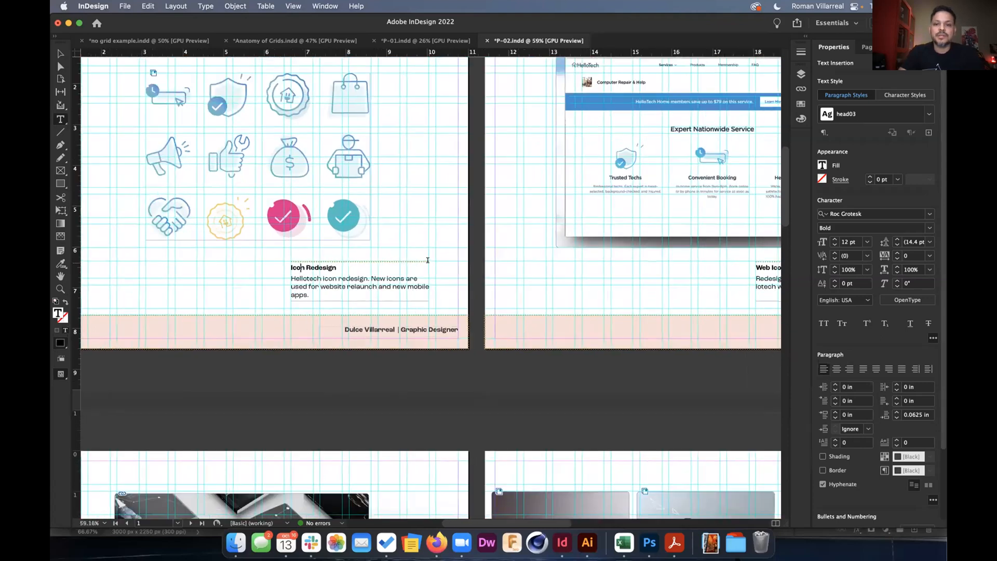
scroll(405, 291, "right", 10)
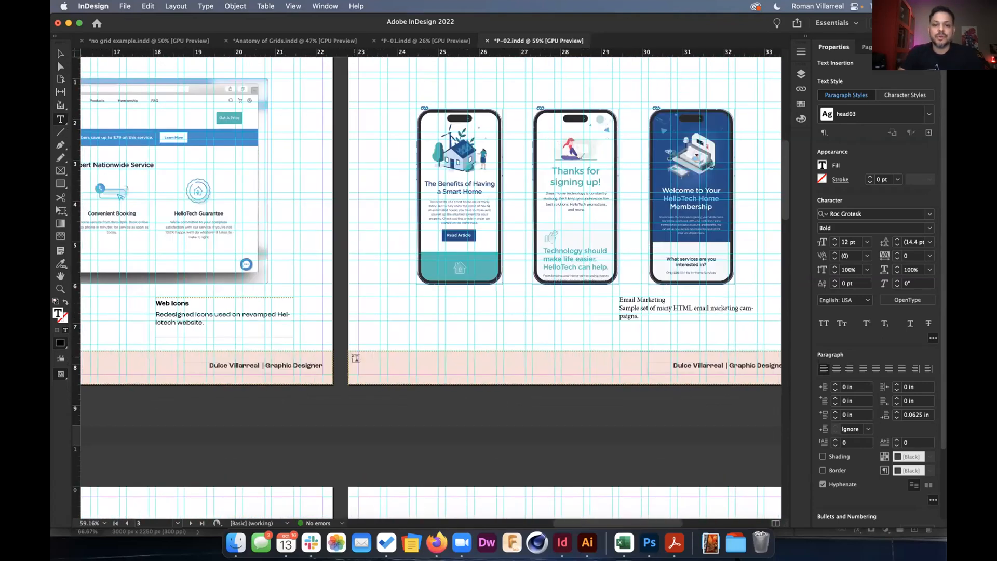
scroll(545, 261, "down", 2)
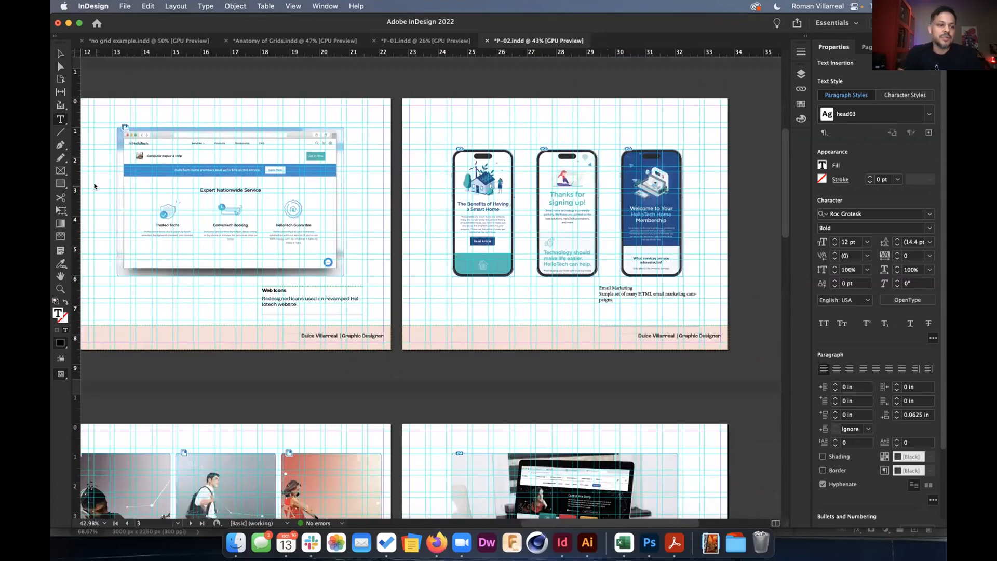
Draw a rectangle over the phone mockups filled with r77g77b77 grey at 22% tint.
key("Escape")
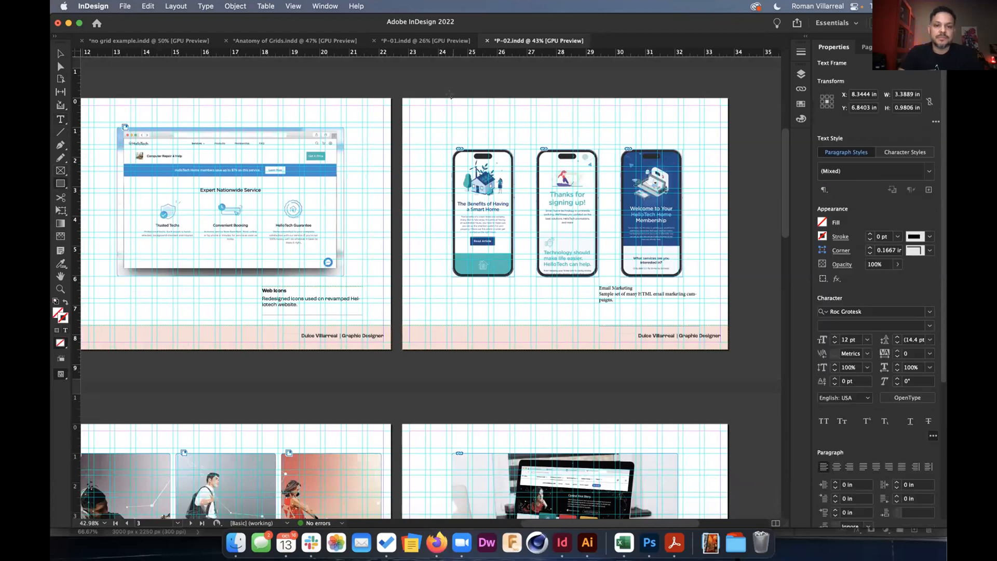
left_click_drag(428, 93, 658, 276)
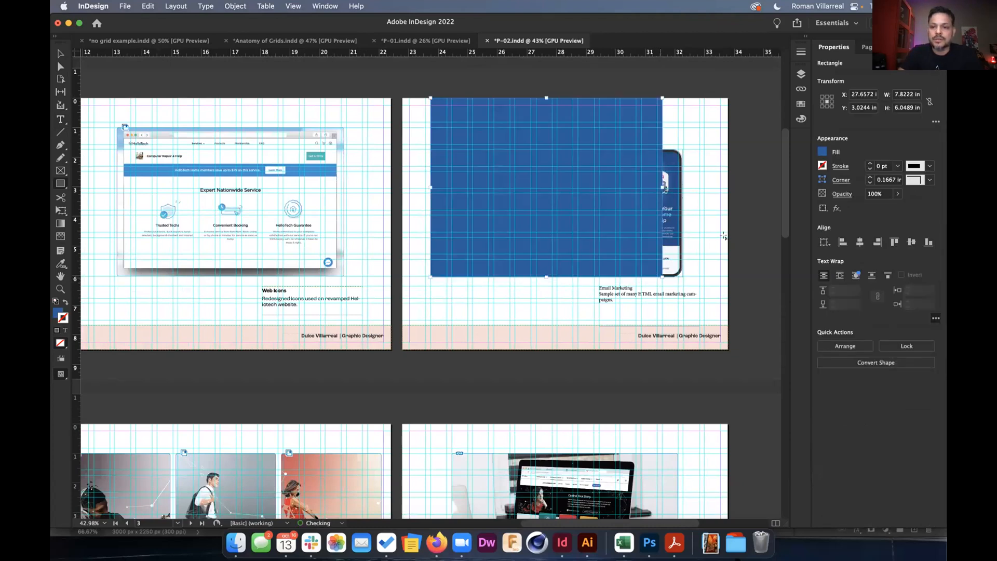
left_click(822, 151)
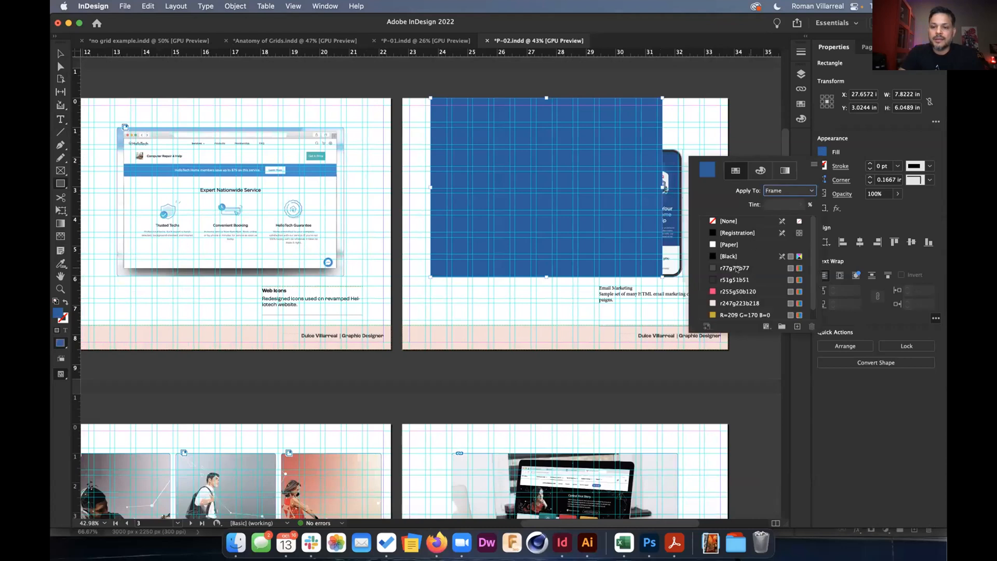
left_click(736, 268)
left_click(799, 205)
left_click_drag(786, 218, 757, 218)
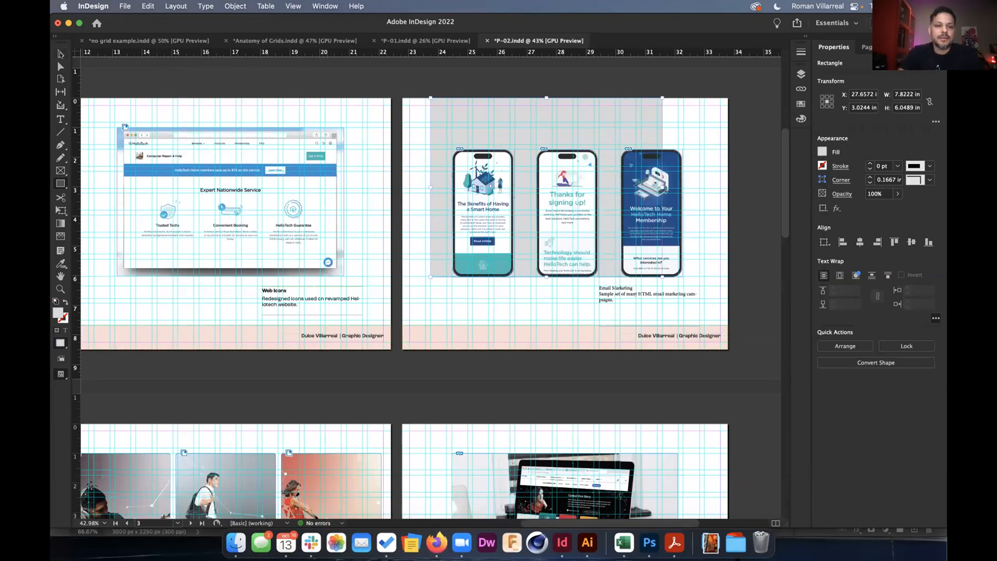
Narrow the grey panel from its left side to 6.4 in wide and preview it.
left_click(408, 127)
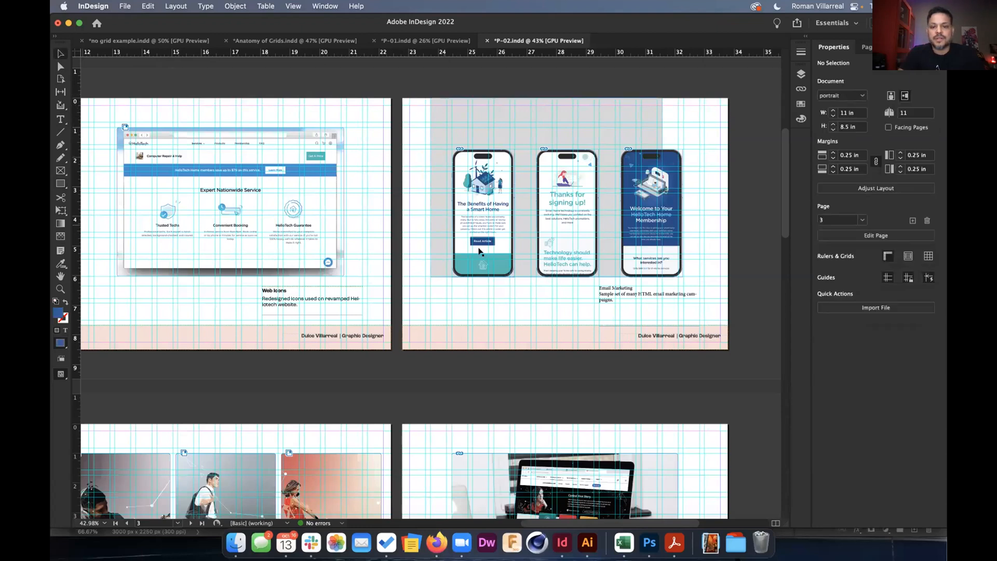
left_click(438, 190)
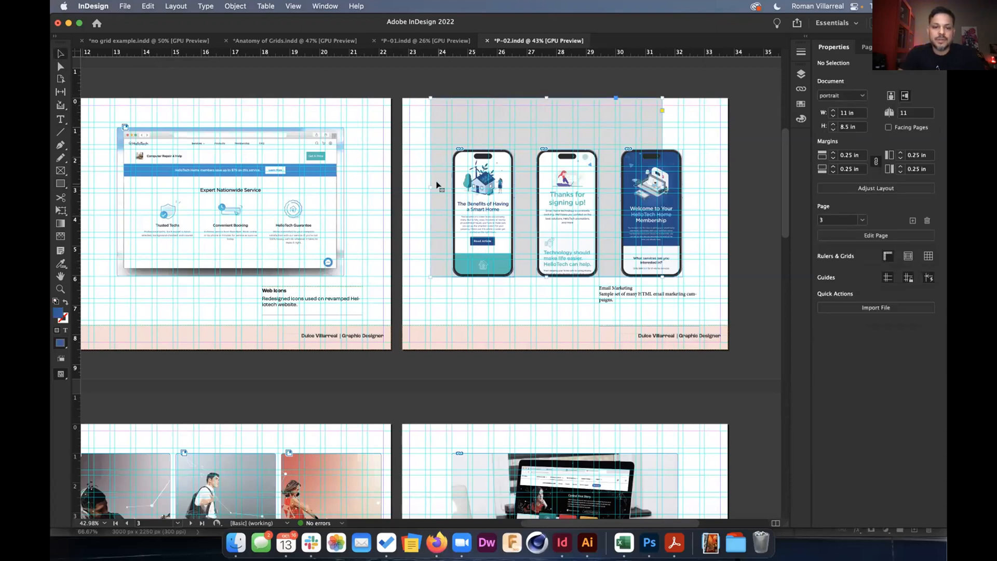
left_click_drag(438, 184, 469, 185)
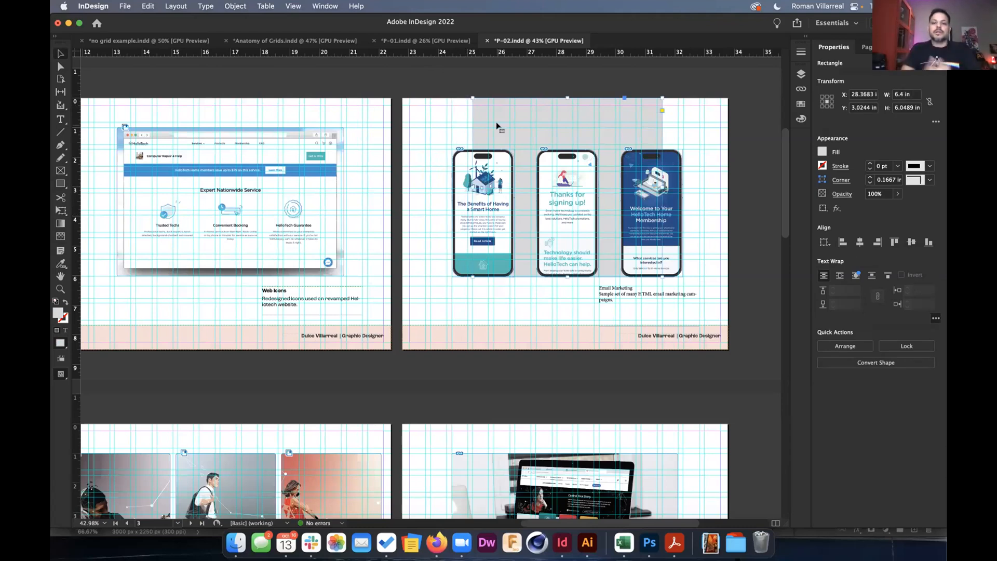
left_click(436, 136)
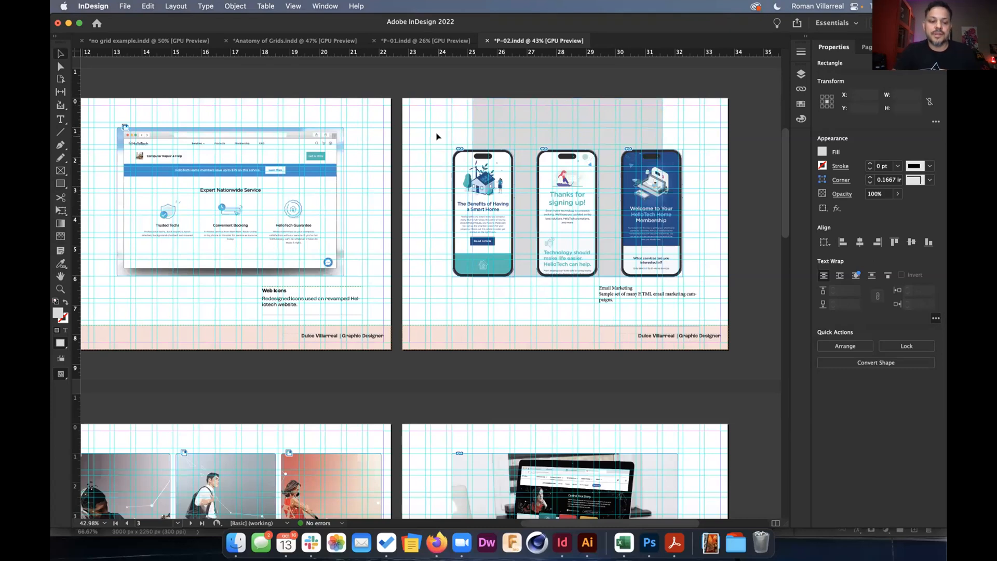
key("w")
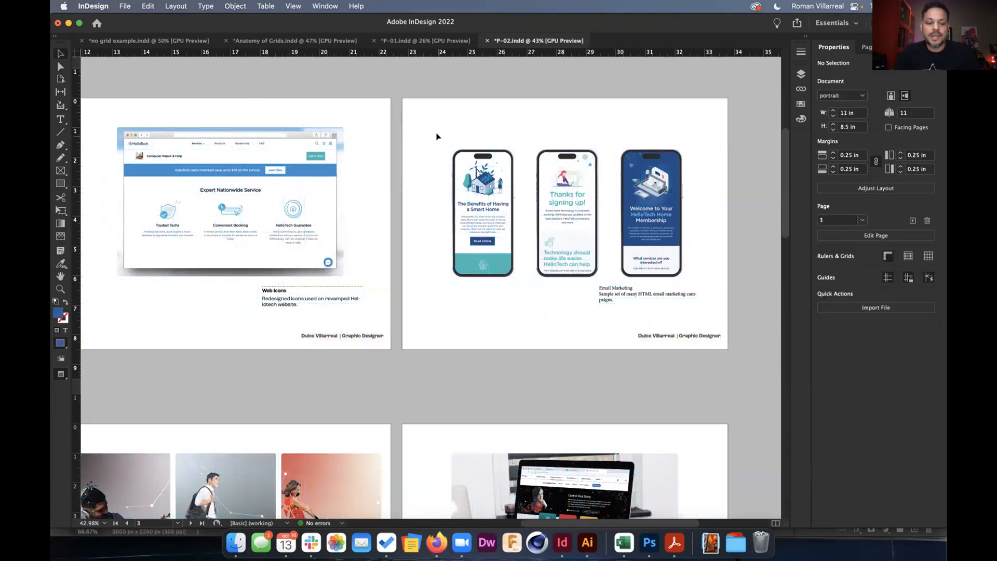
key("w")
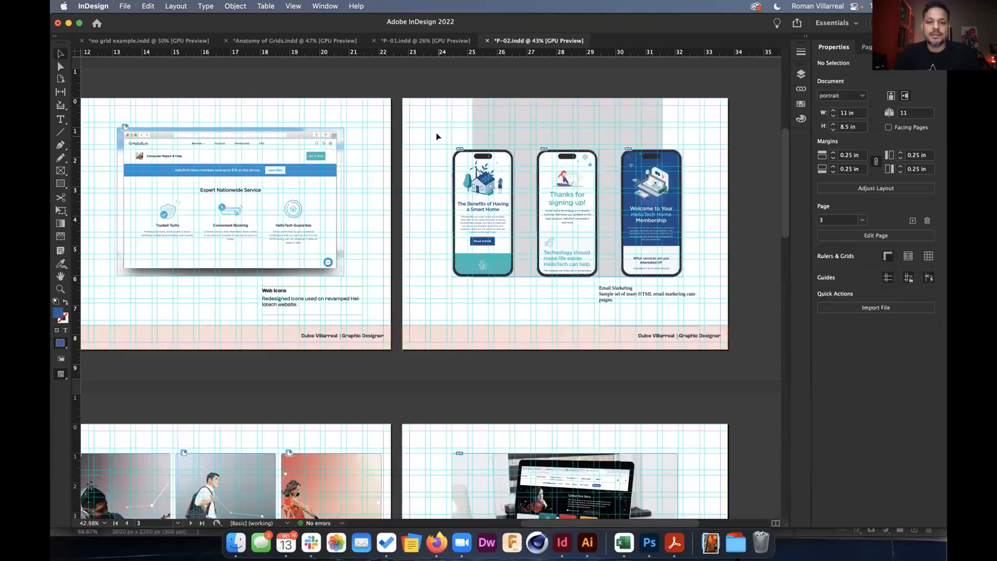
left_click(481, 135)
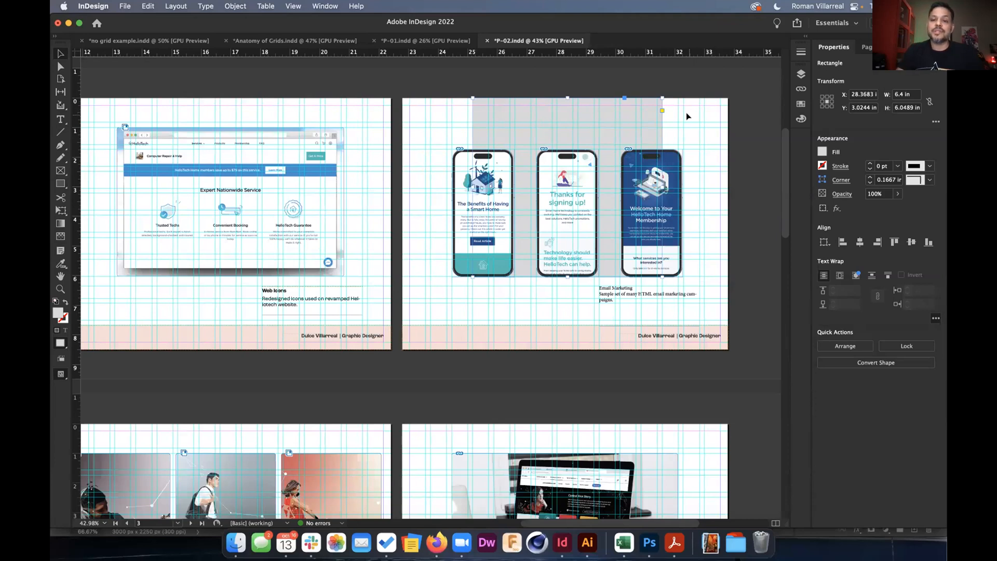
Open the A-Parent page and fit it in the window.
left_click(867, 47)
double_click(926, 79)
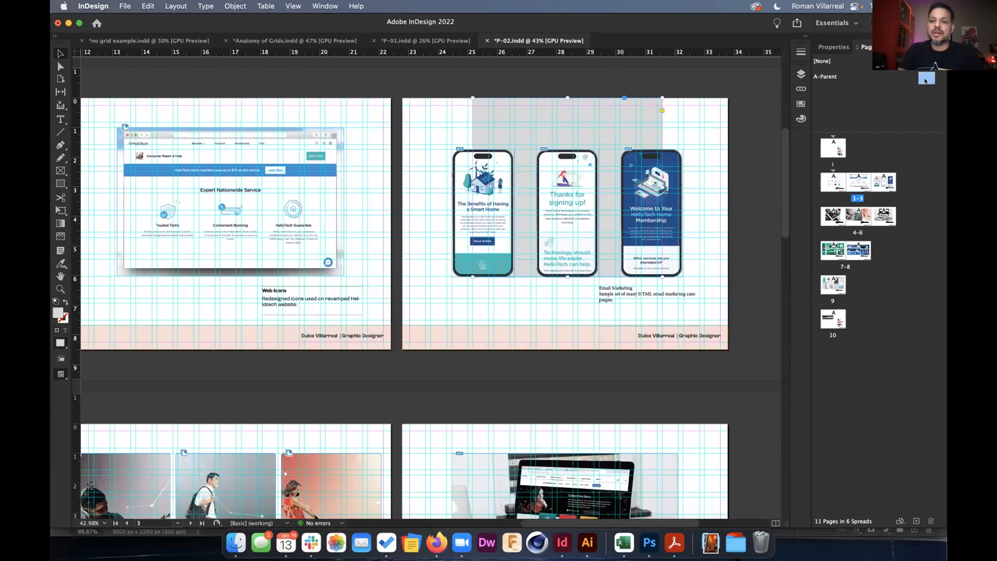
key("super+0")
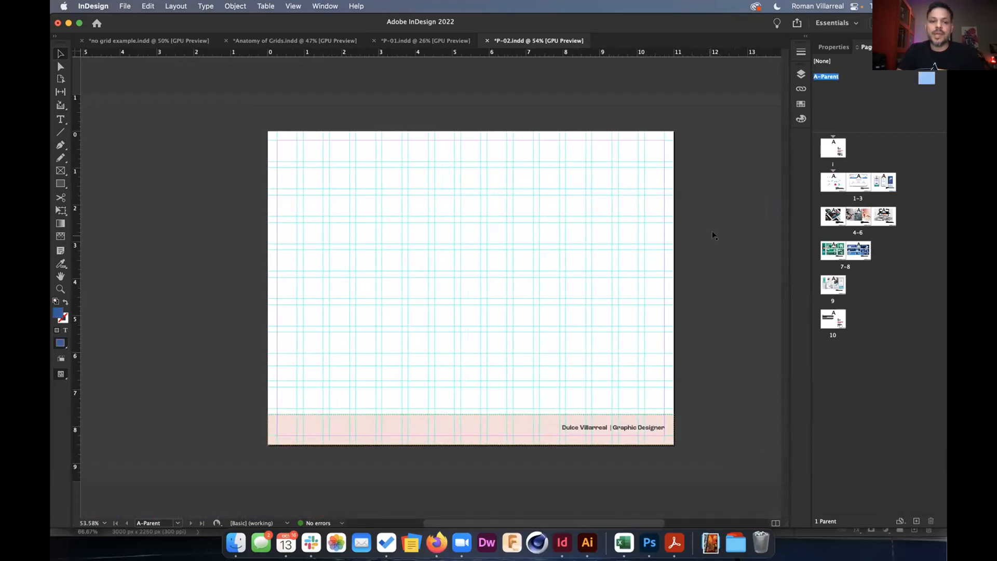
Draw an empty text frame near the top right of the parent page.
left_click(60, 120)
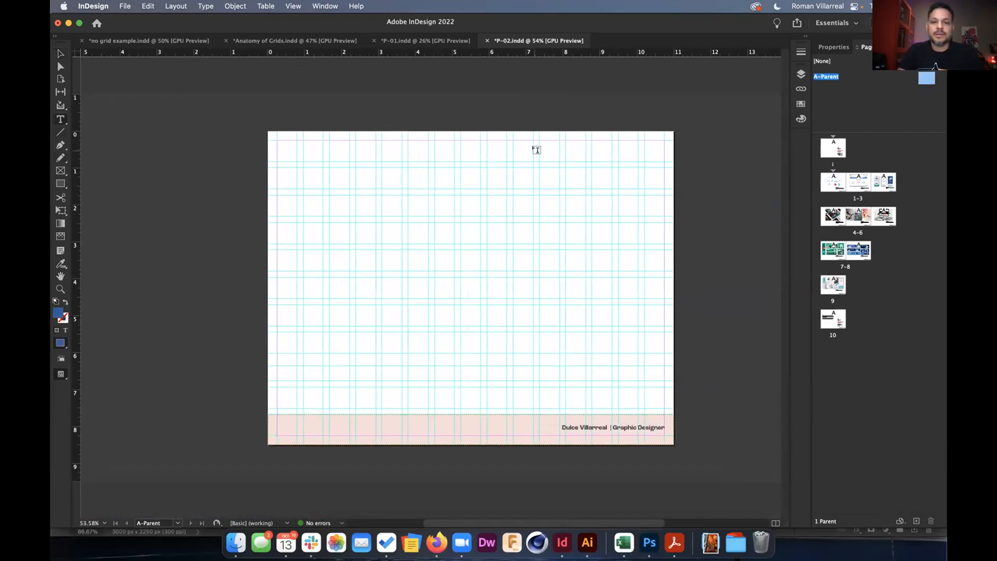
mouse_move(536, 140)
left_mouse_down()
mouse_move(634, 161)
mouse_move(679, 154)
left_mouse_up()
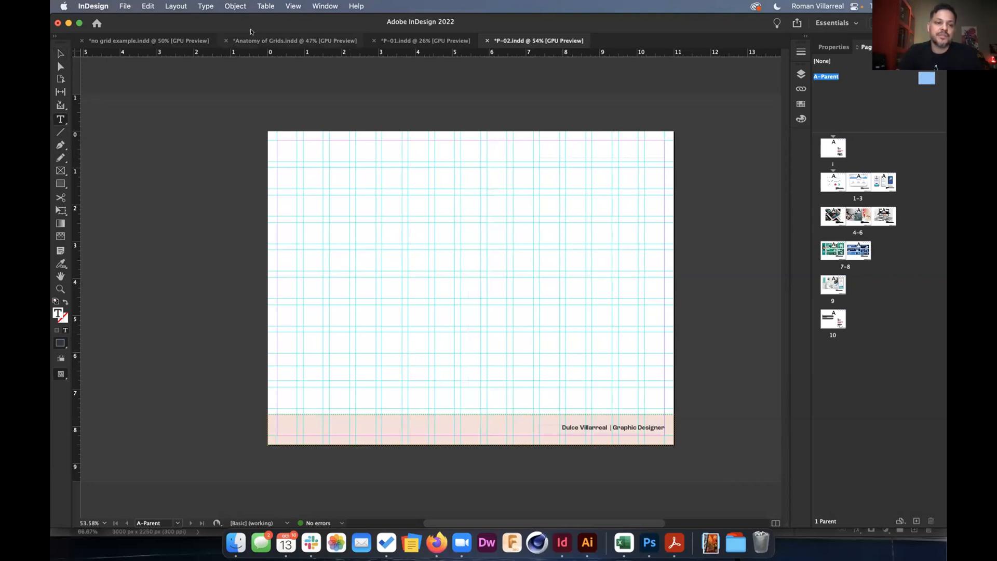
left_click(205, 6)
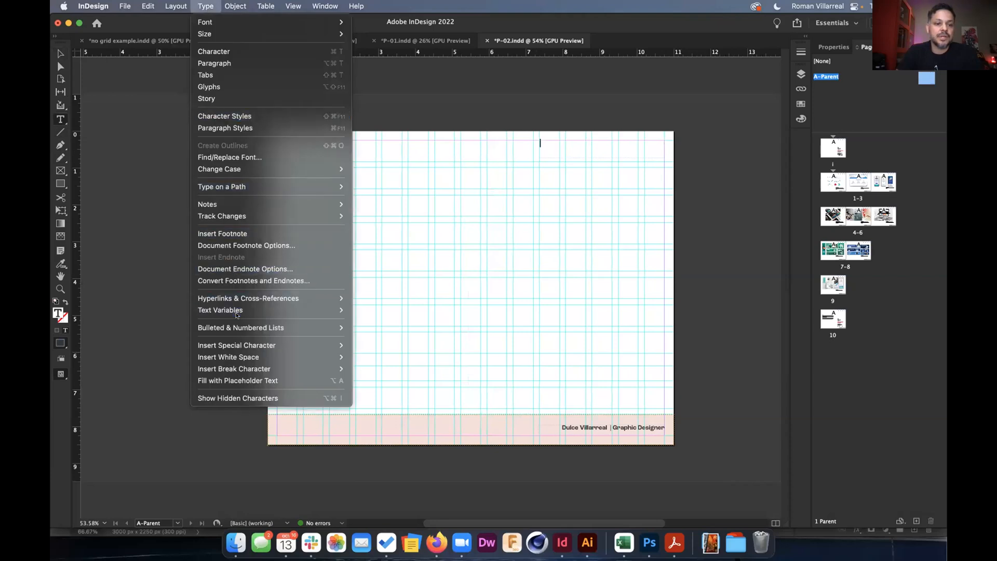
mouse_move(242, 310)
mouse_move(395, 322)
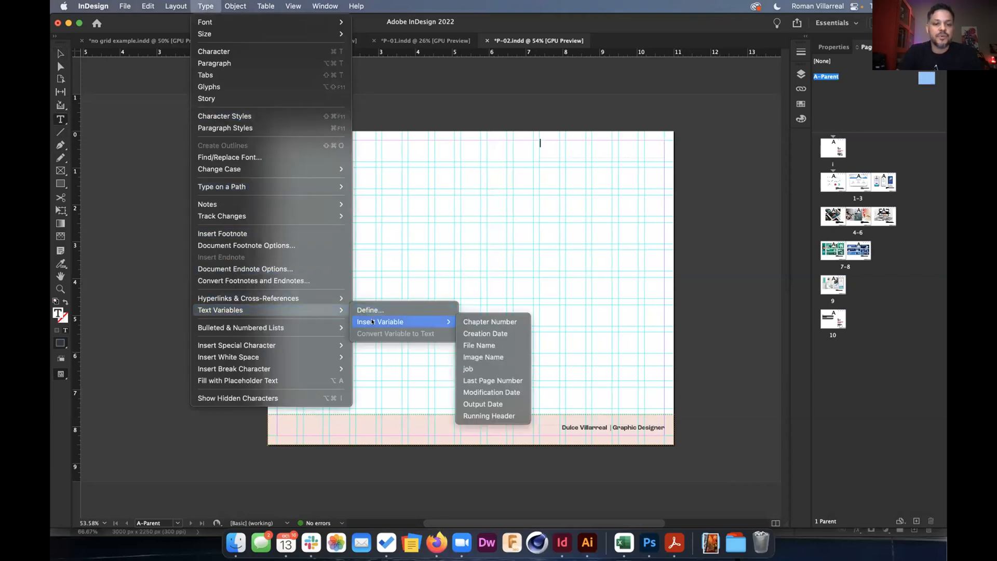
Set the Running Header text variable to use the head03 paragraph style.
left_click(424, 307)
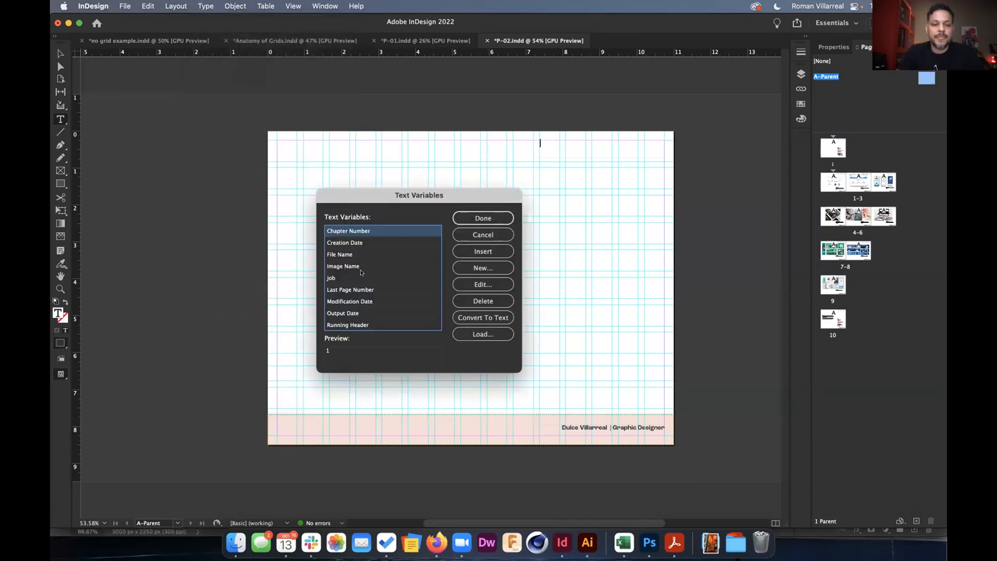
left_click(359, 324)
left_click(453, 287)
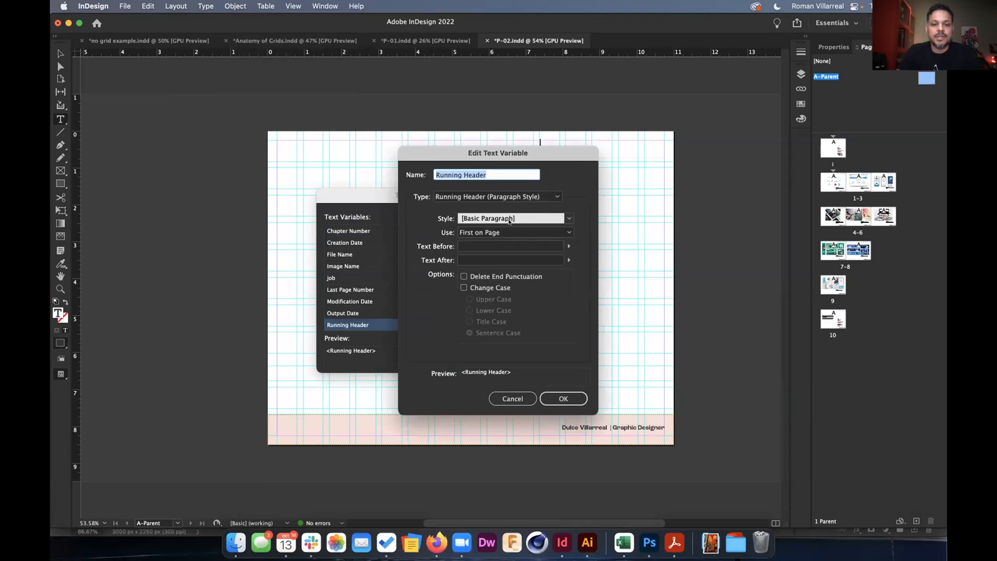
left_click(561, 218)
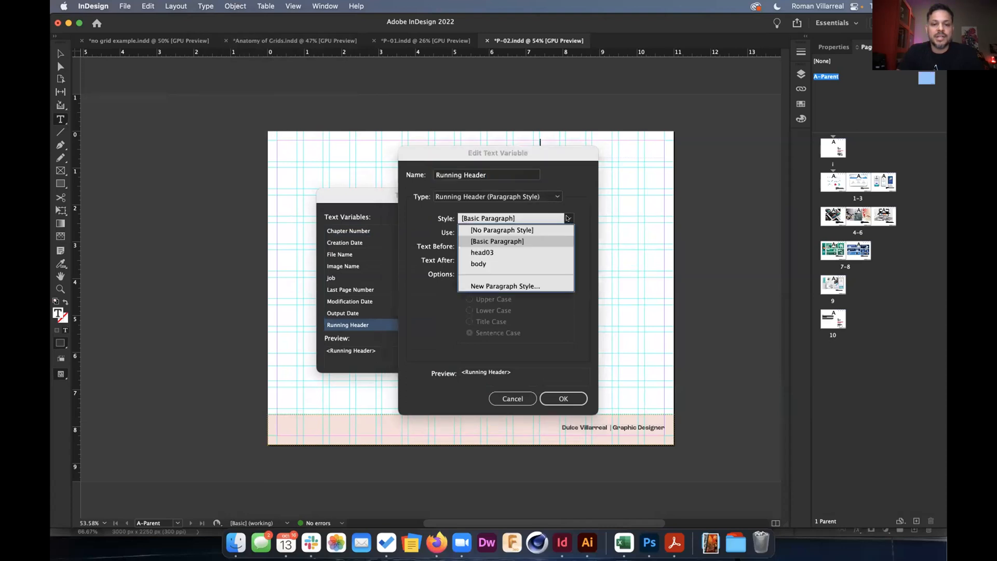
left_click(502, 252)
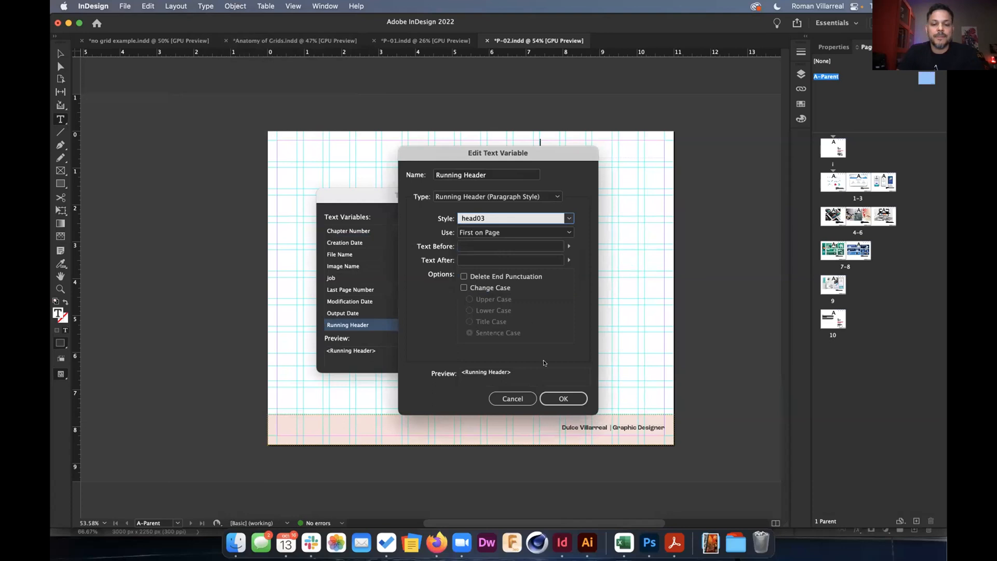
left_click(563, 398)
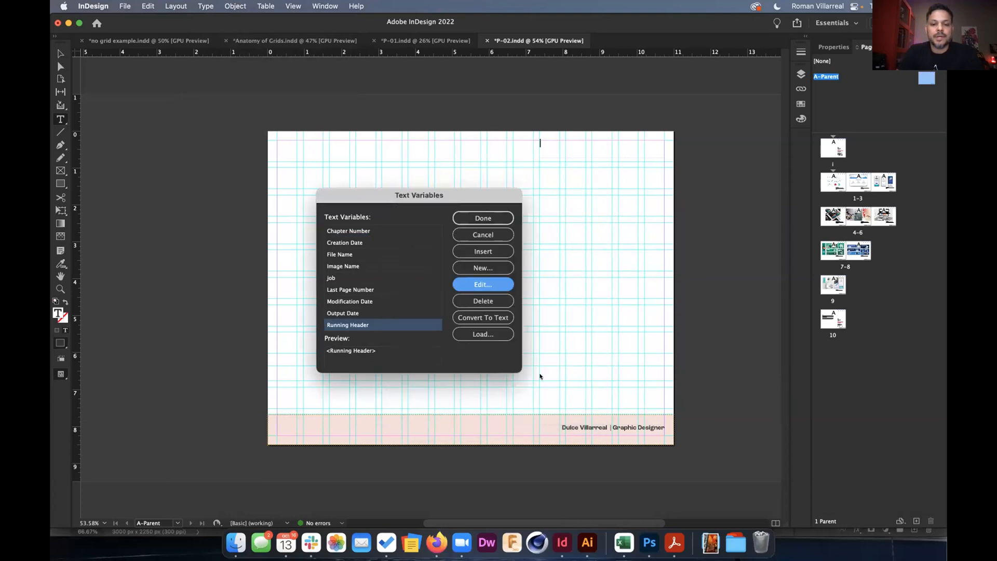
Insert the Running Header variable into the top-right frame, followed by a pipe.
left_click(498, 250)
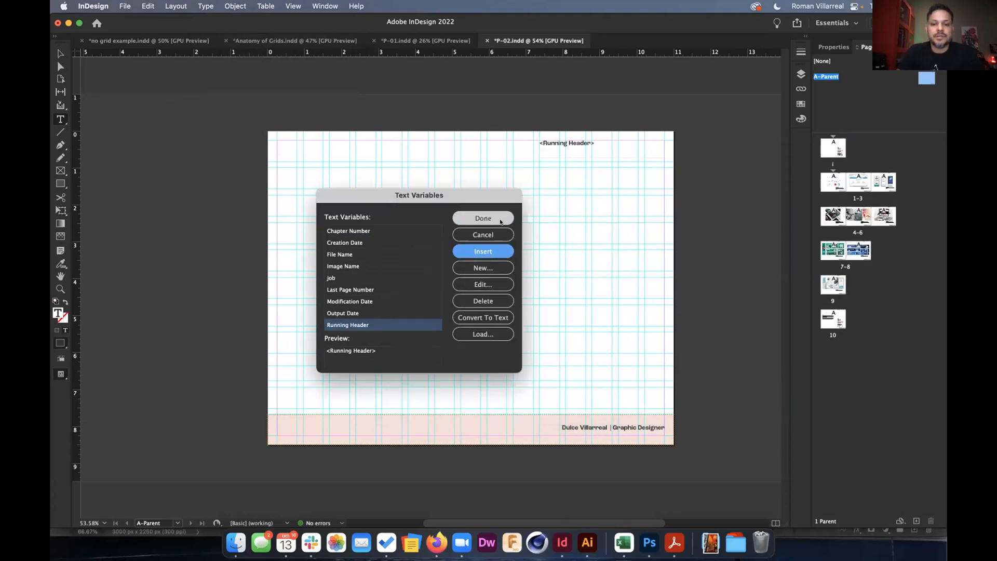
key("Return")
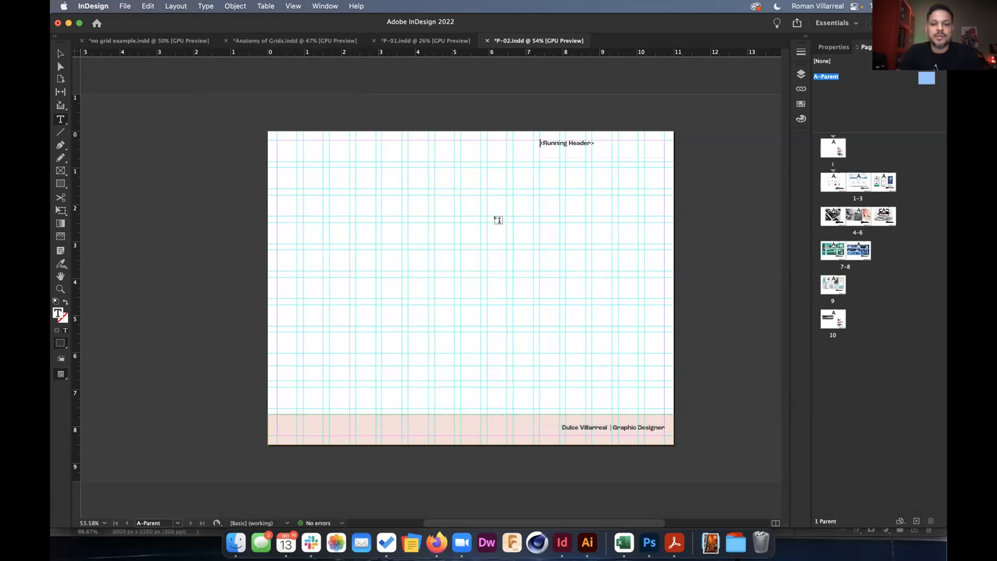
left_click(599, 142)
type("|")
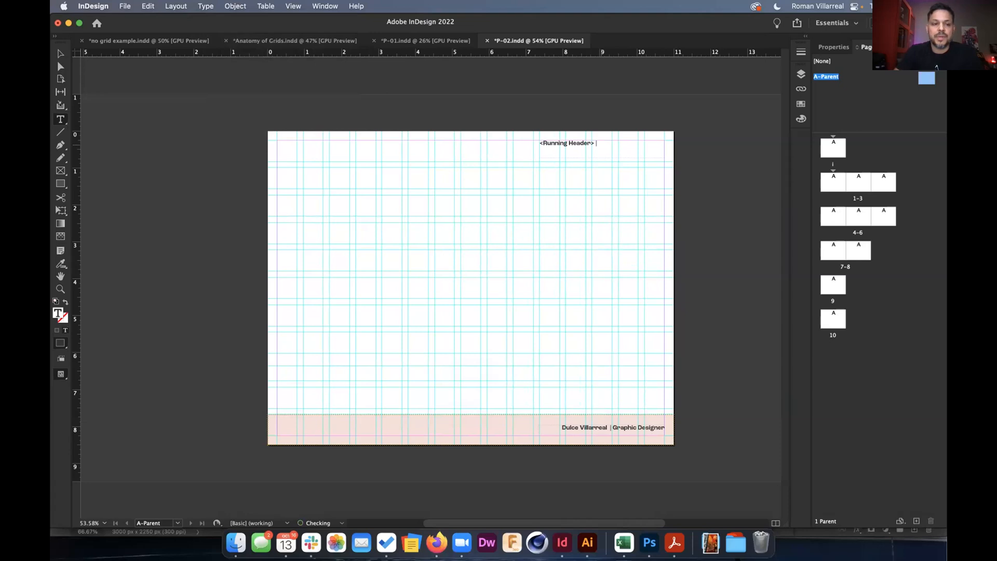
Insert a Current Page Number marker after the running header and pipe.
left_click(206, 6)
mouse_move(260, 345)
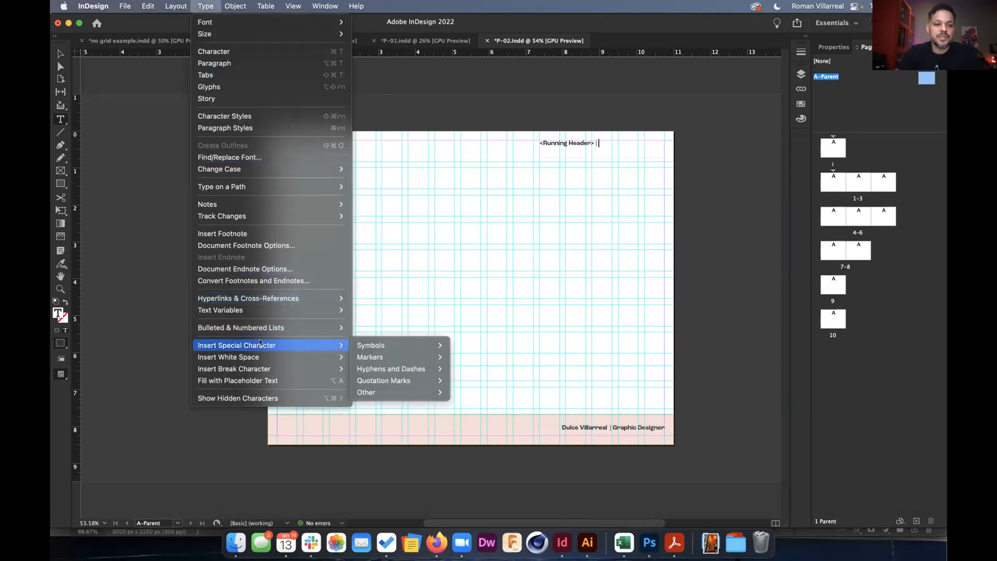
mouse_move(430, 357)
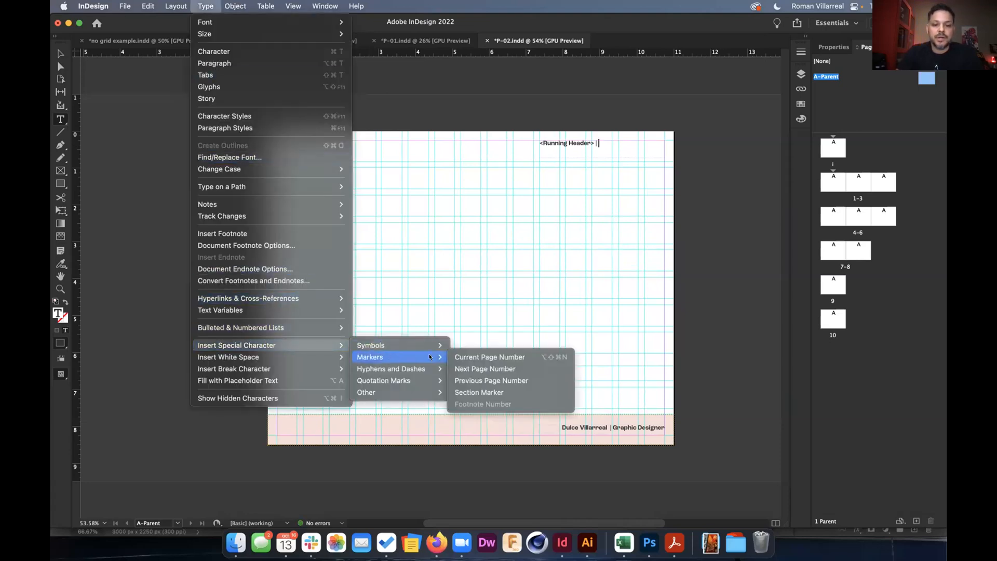
left_click(468, 357)
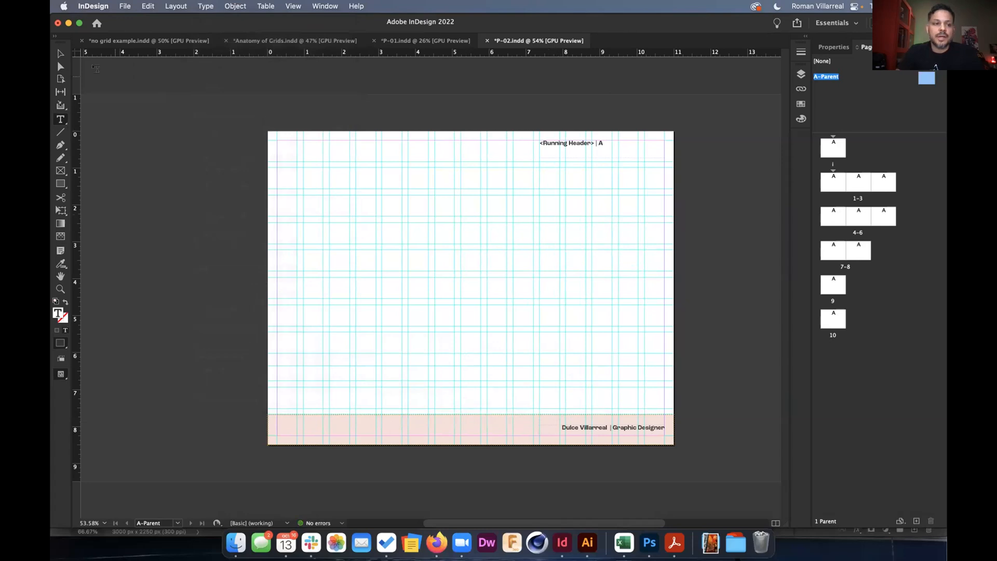
Select the running header text frame and show its properties.
left_click(57, 53)
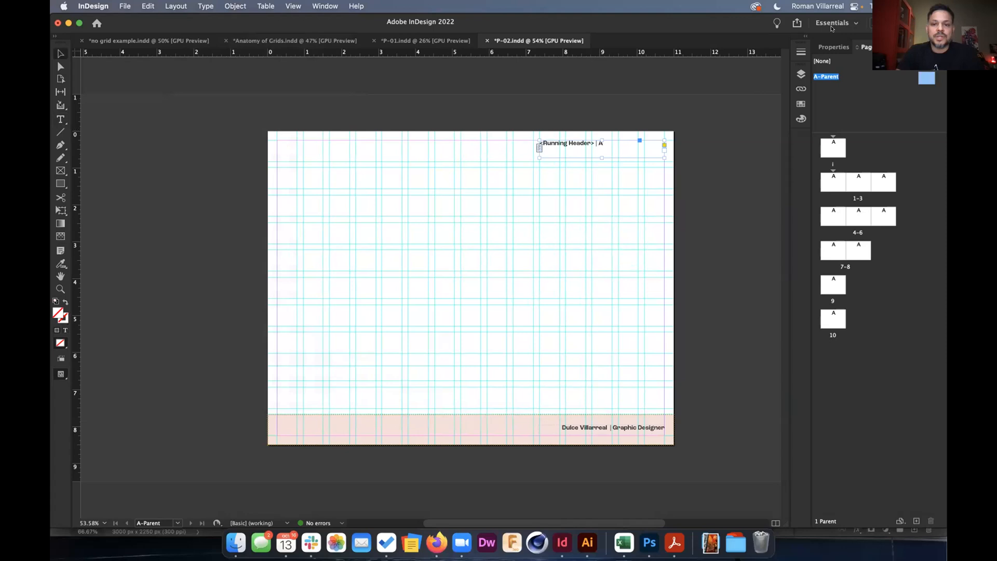
left_click(834, 47)
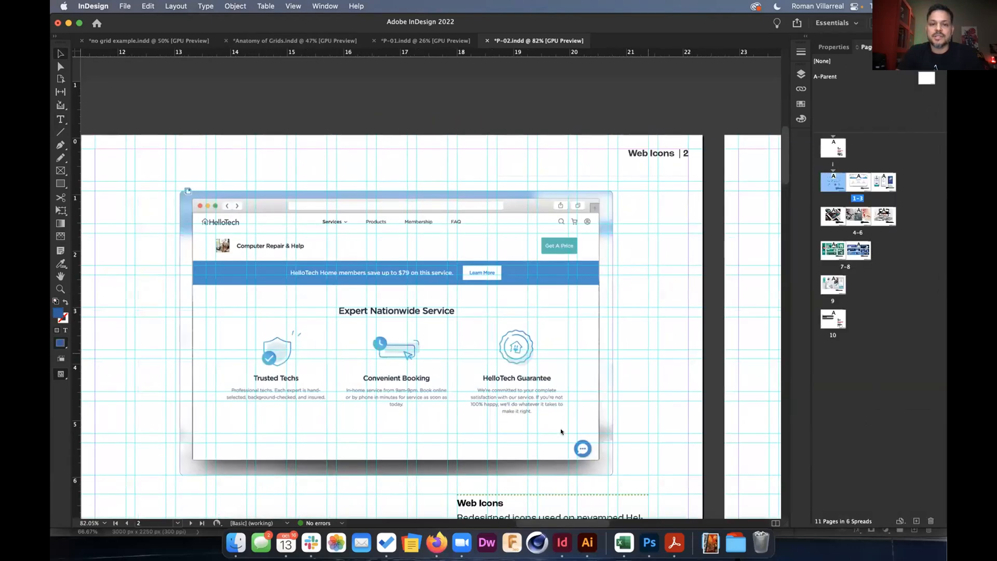
scroll(431, 285, "right", 15)
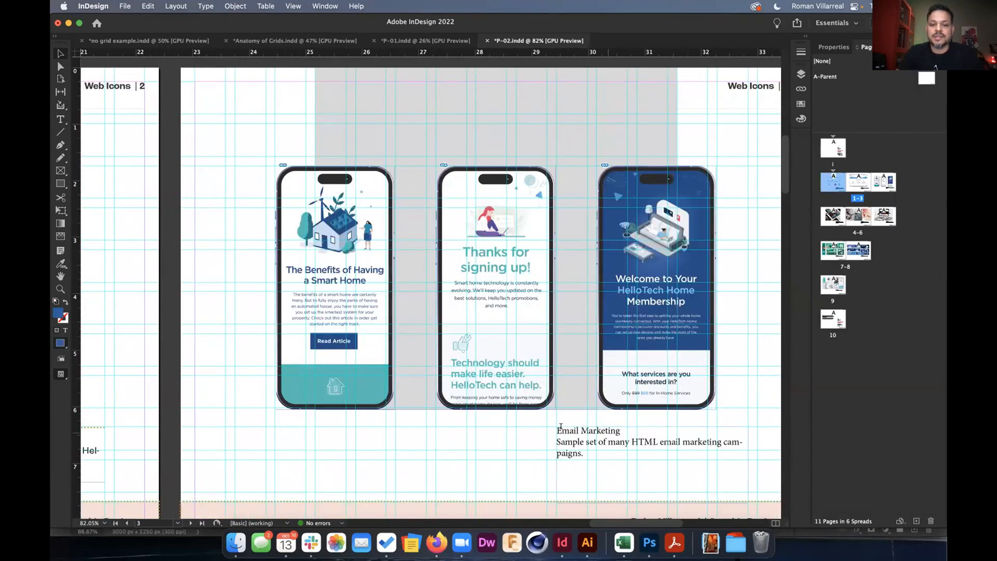
Apply the head03 paragraph style to the Email Marketing line on page 3.
key("t")
left_click(831, 46)
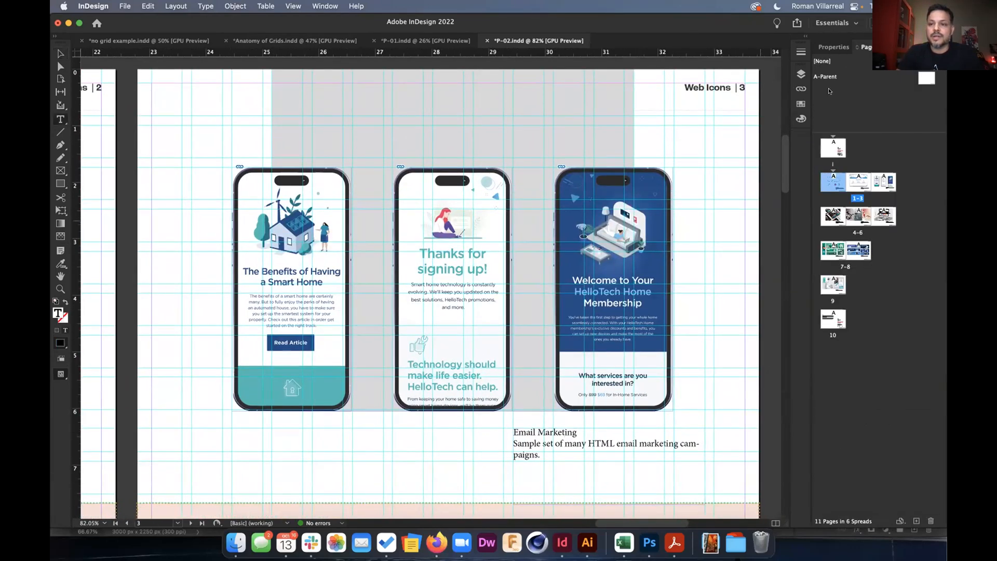
right_click(722, 138)
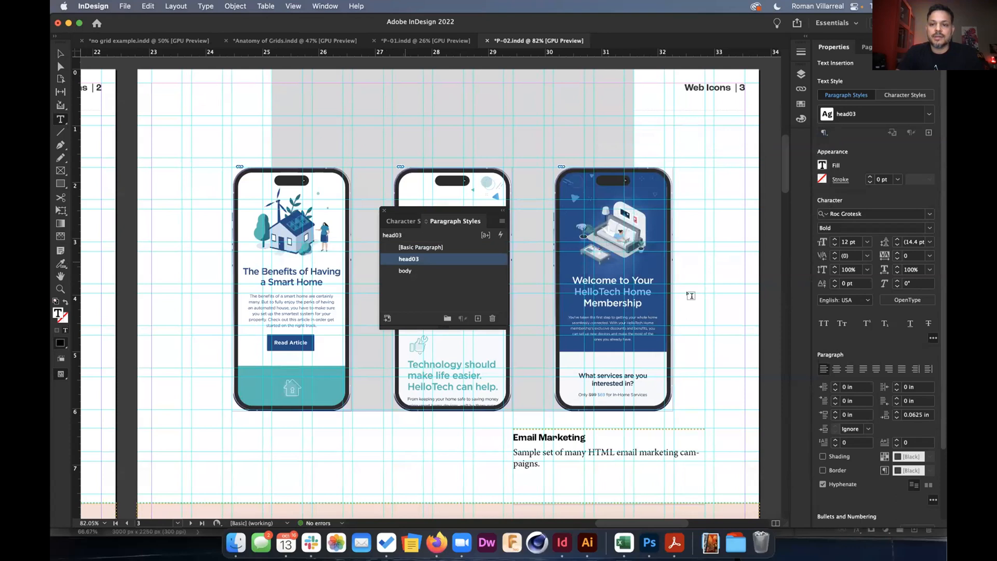
scroll(691, 295, "down", 2)
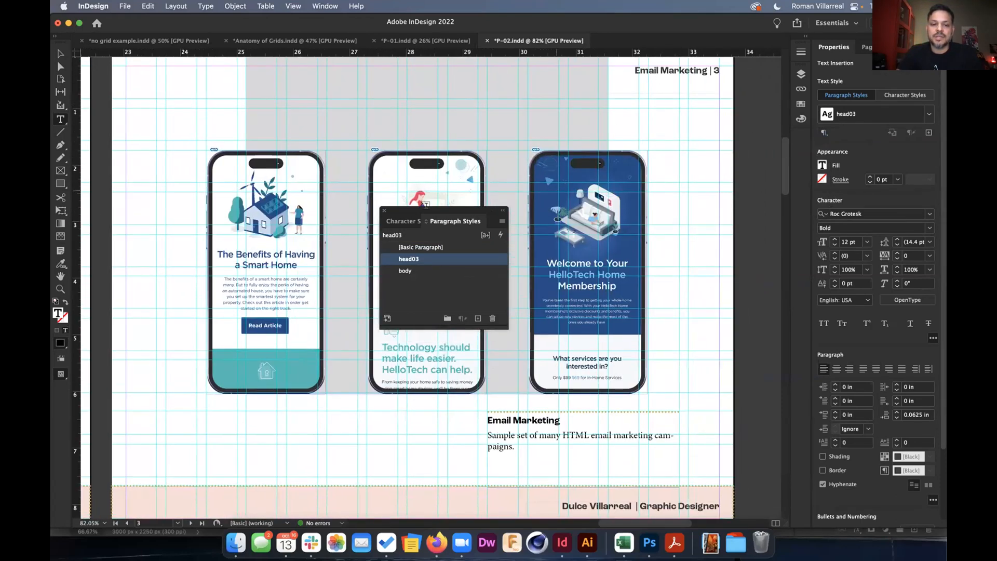
left_click(384, 209)
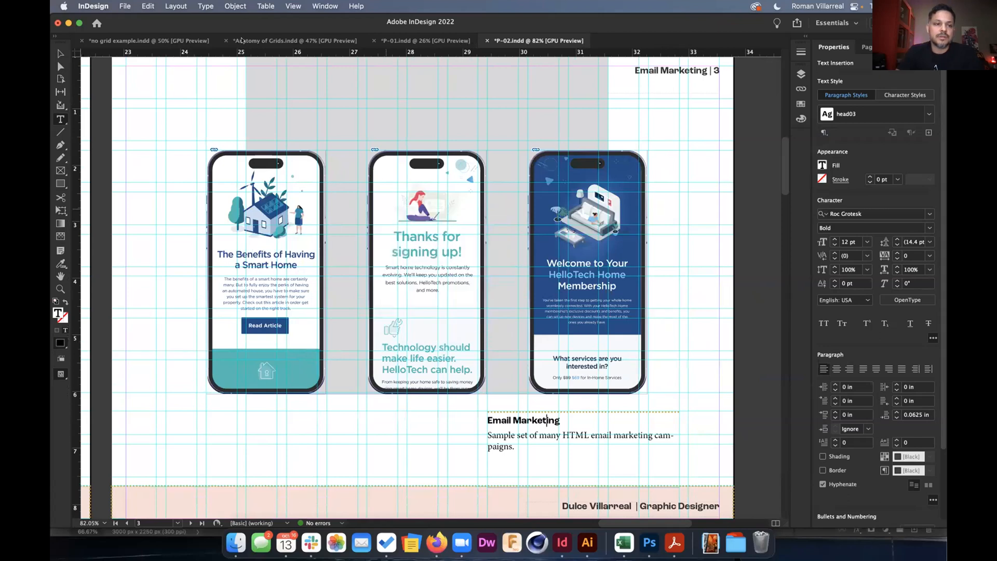
left_click(125, 6)
Open P-03.indd and update its modified links.
mouse_move(140, 57)
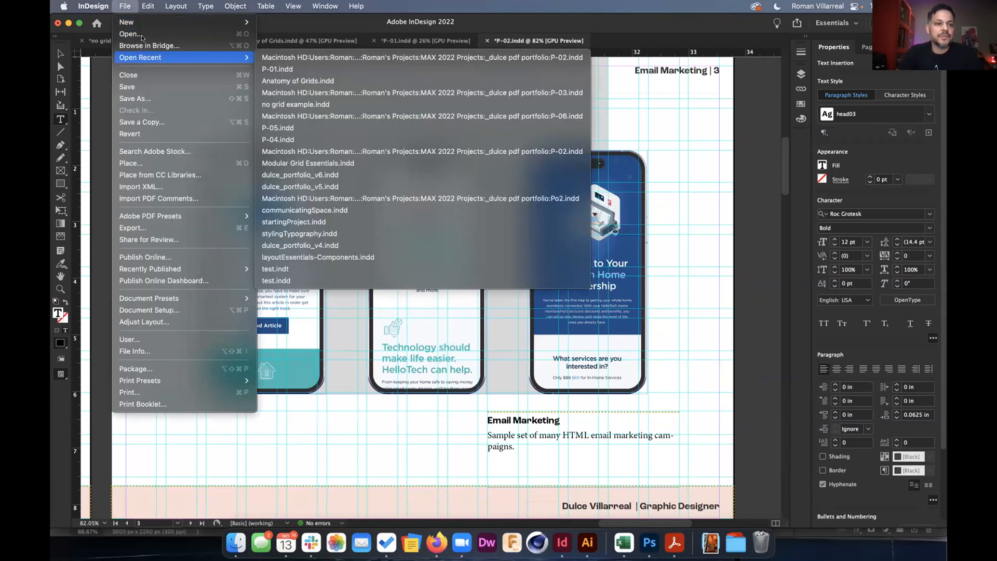
left_click(142, 35)
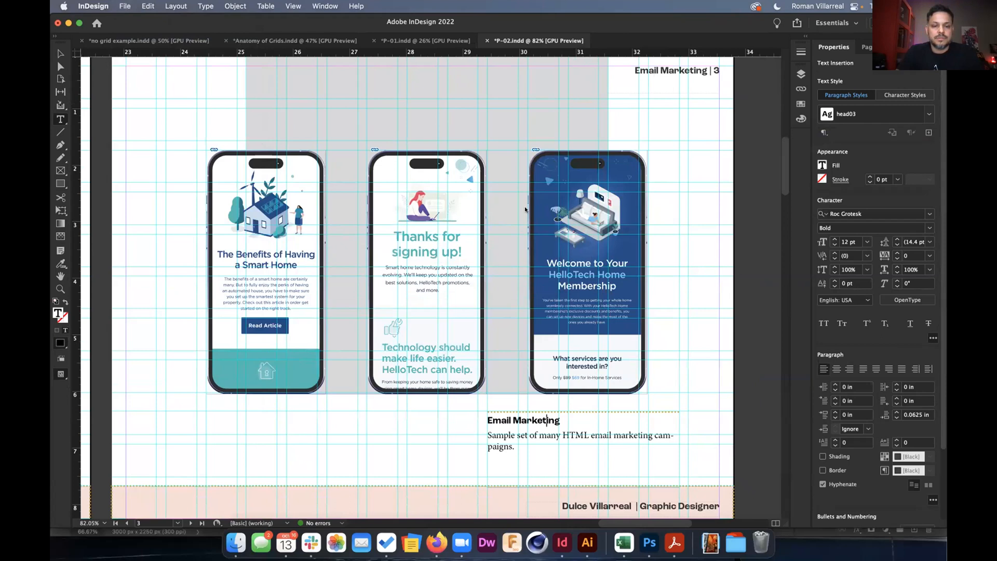
key("Escape")
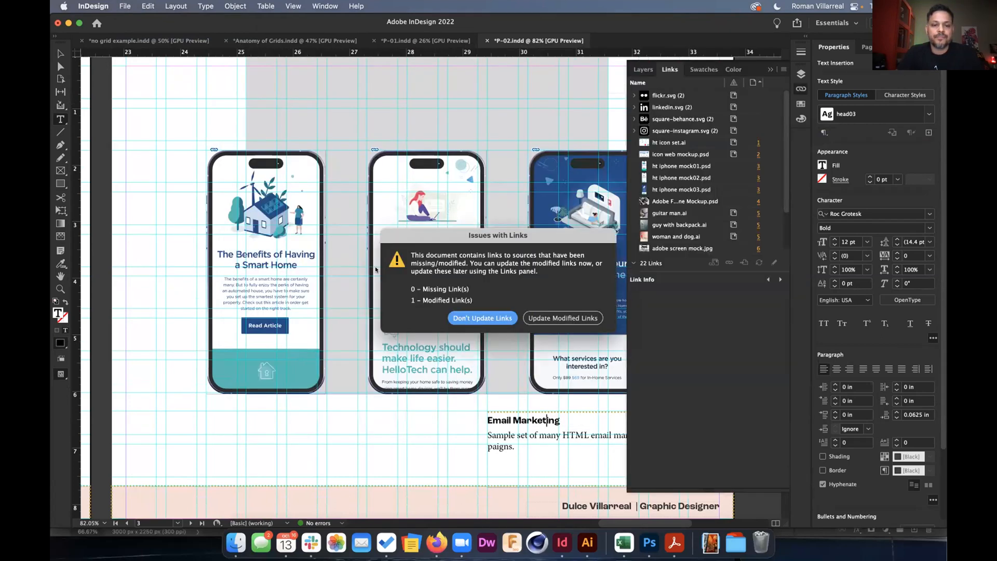
left_click(555, 320)
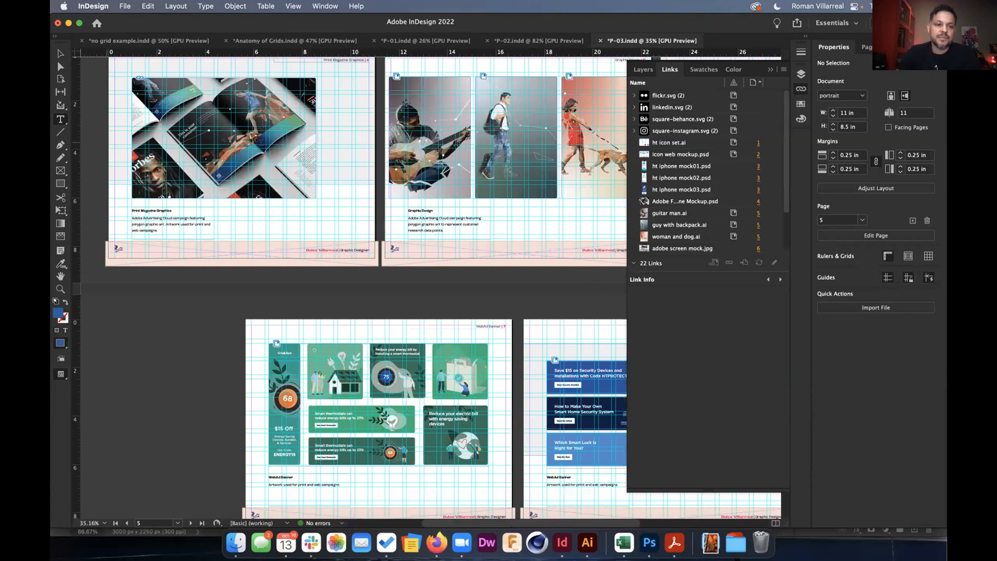
On P-02, drag the Email Marketing text frame left beneath the first phone.
scroll(403, 239, "up", 1)
scroll(403, 238, "right", 1)
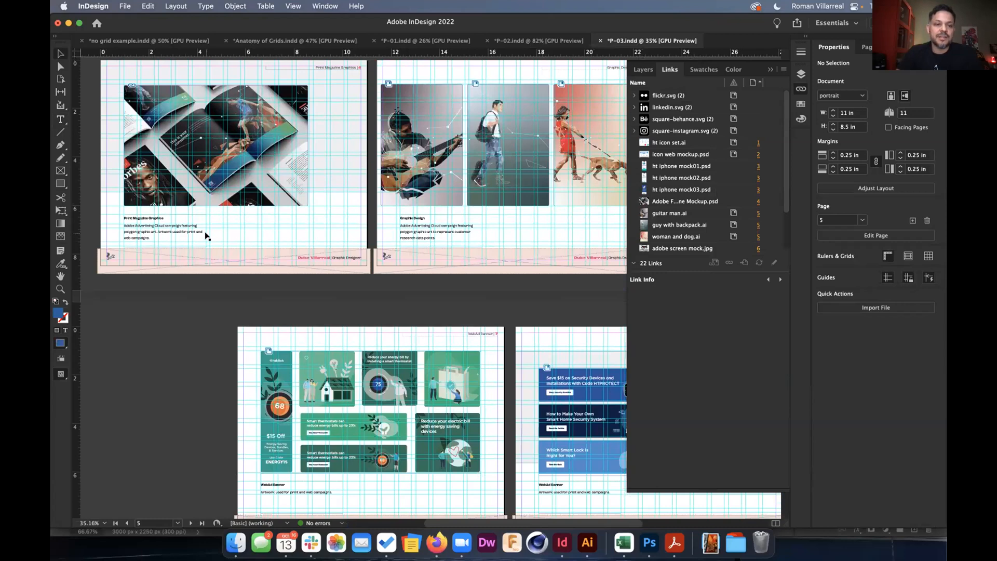
left_click(527, 42)
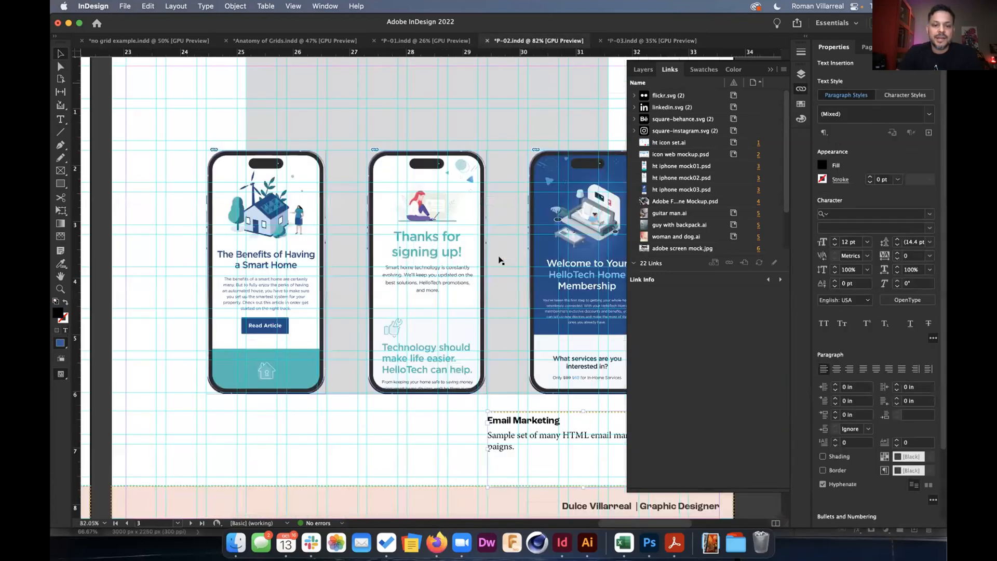
scroll(483, 356, "down", 4)
scroll(513, 333, "down", 3)
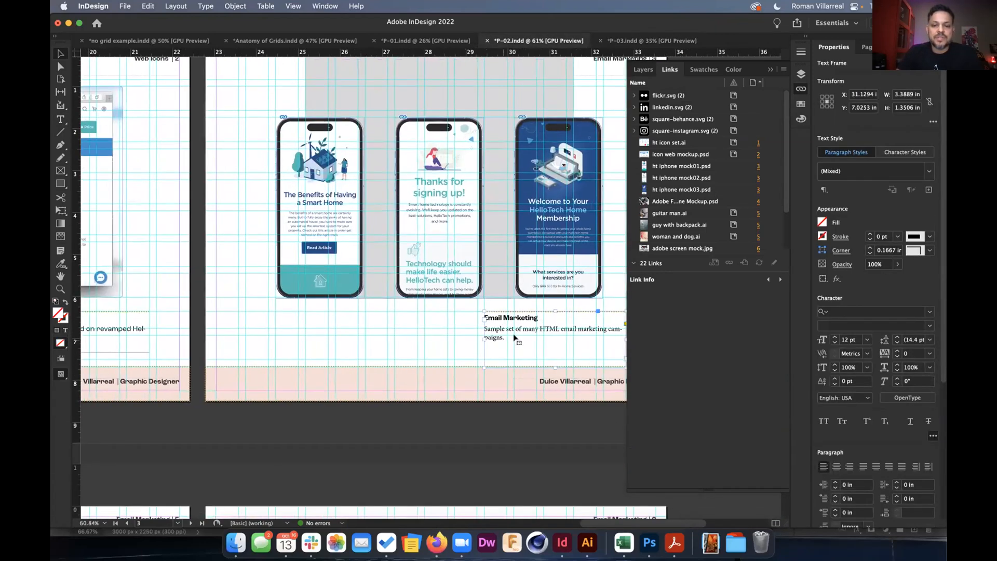
scroll(514, 337, "down", 1)
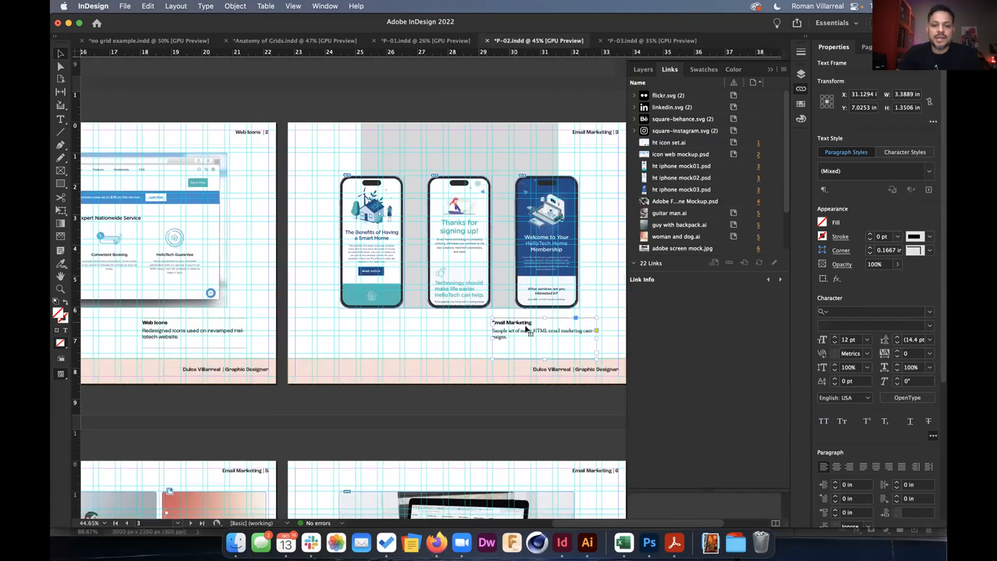
left_click_drag(396, 324, 346, 321)
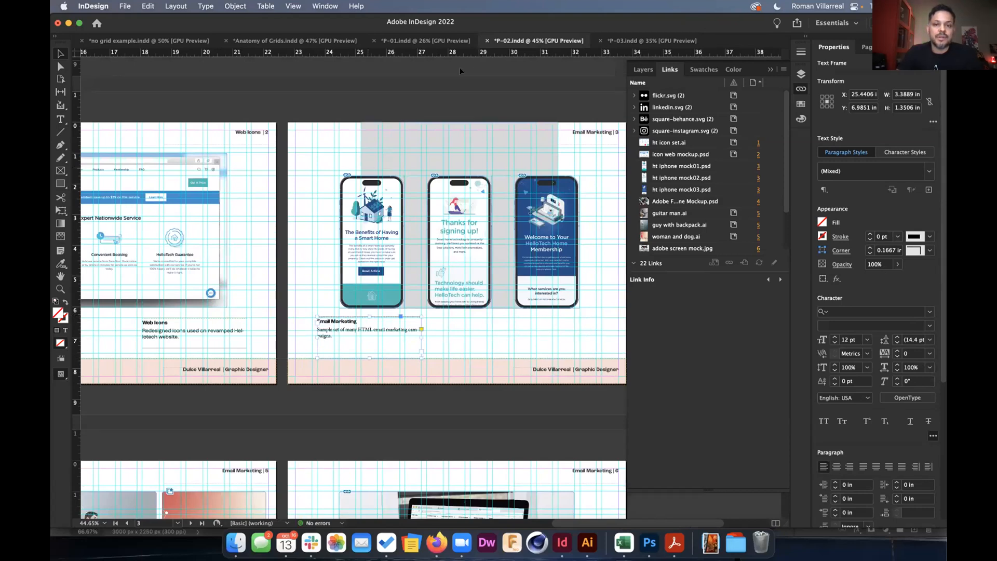
Return to P-03 with the Links panel collapsed.
left_click(632, 41)
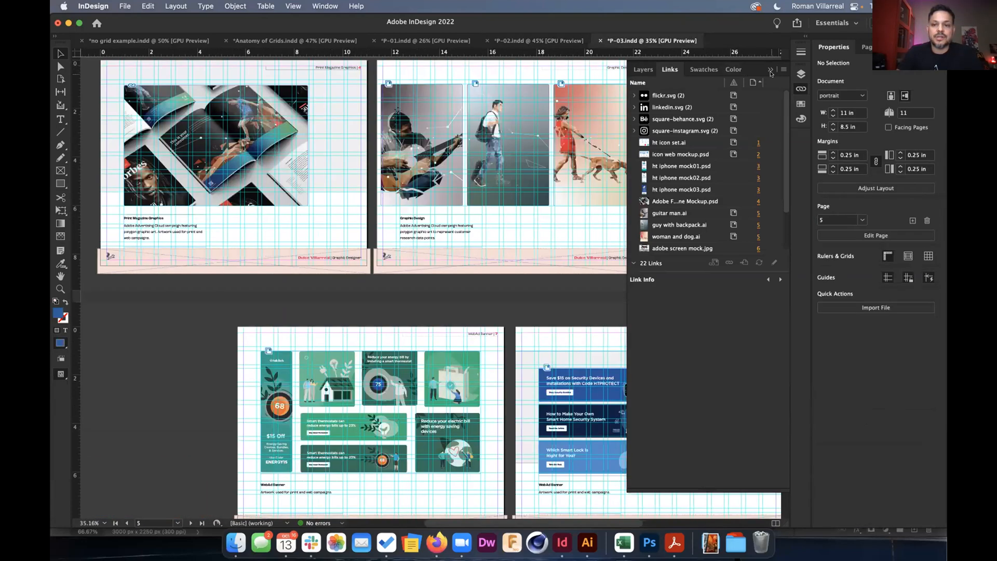
left_click(771, 68)
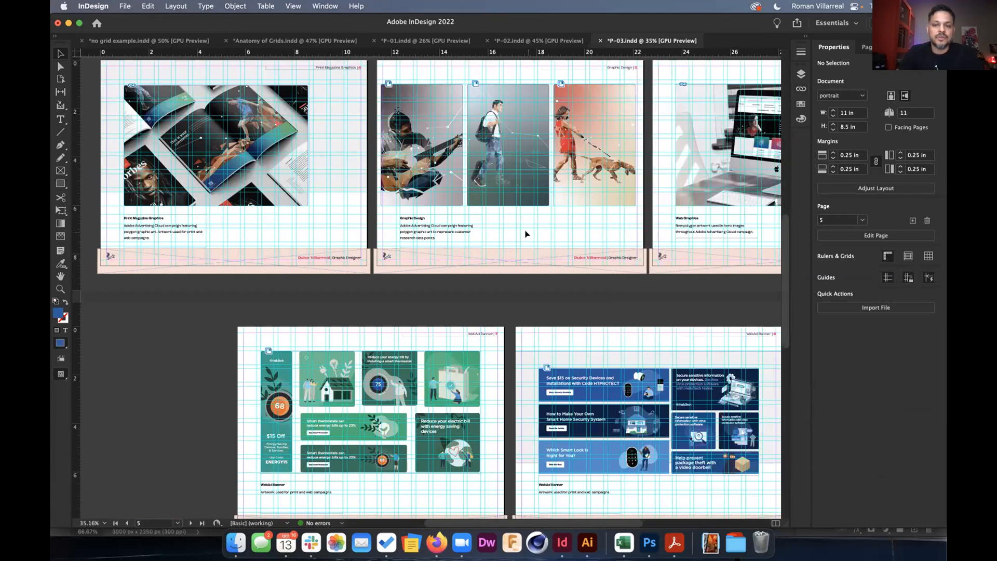
scroll(525, 231, "up", 2)
scroll(525, 234, "up", 1)
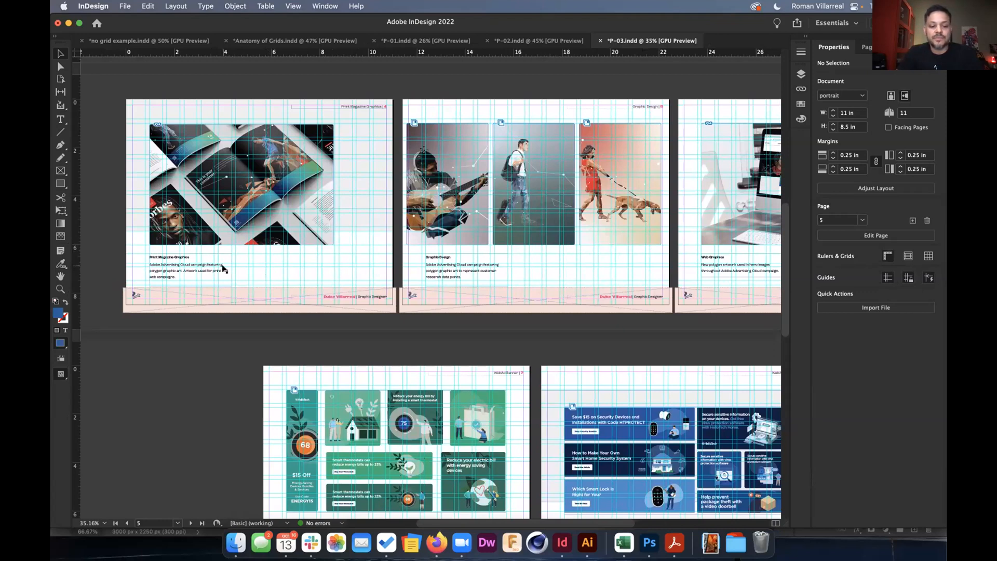
Switch to preview mode and scroll back up through P-03 to the business-card page 1.
key("w")
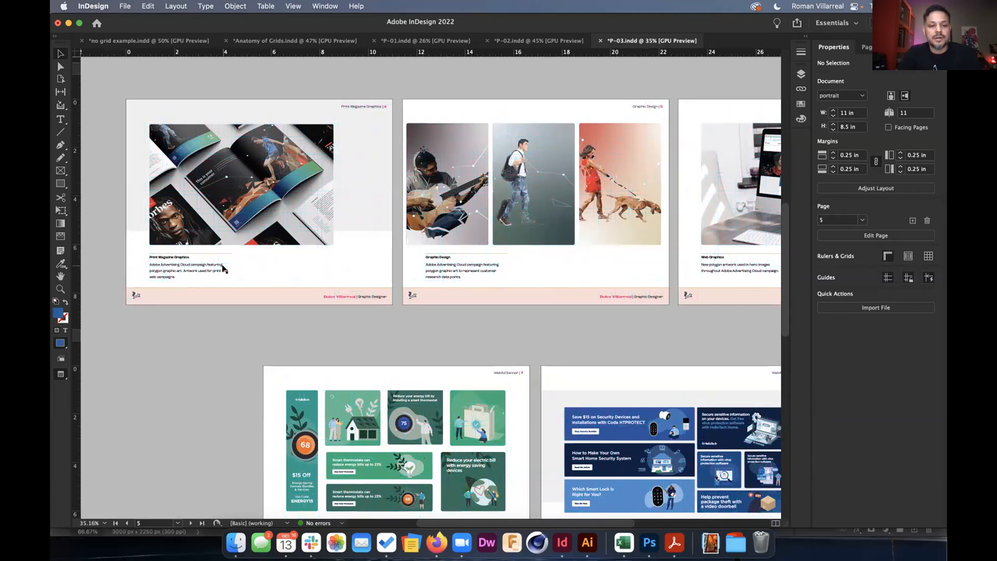
scroll(265, 268, "up", 1)
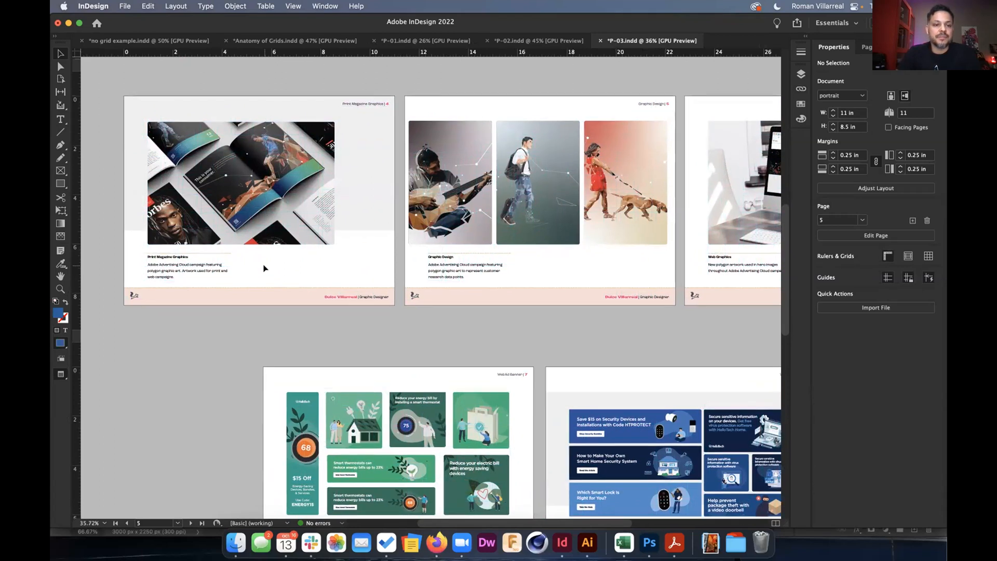
scroll(263, 268, "up", 5)
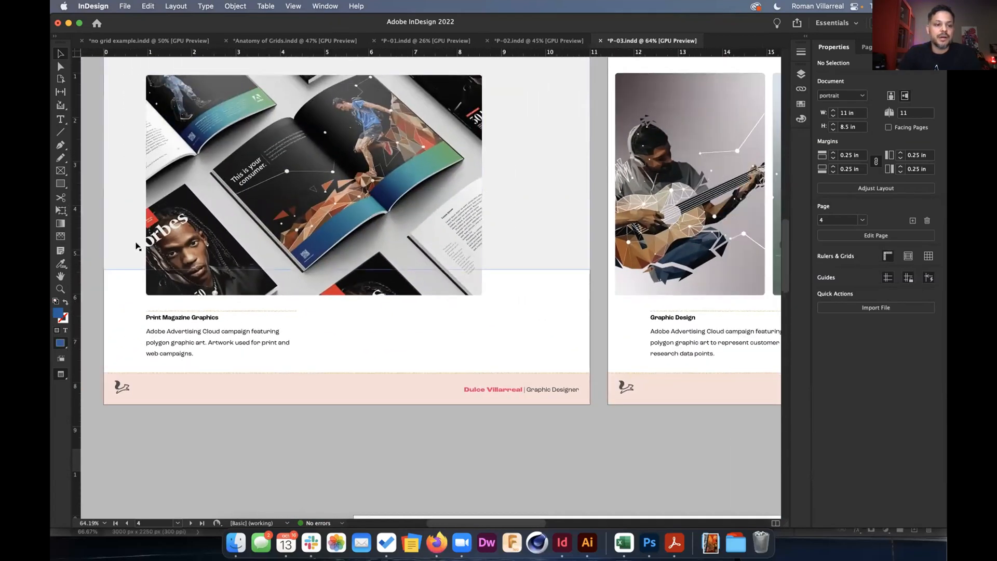
scroll(137, 246, "up", 1)
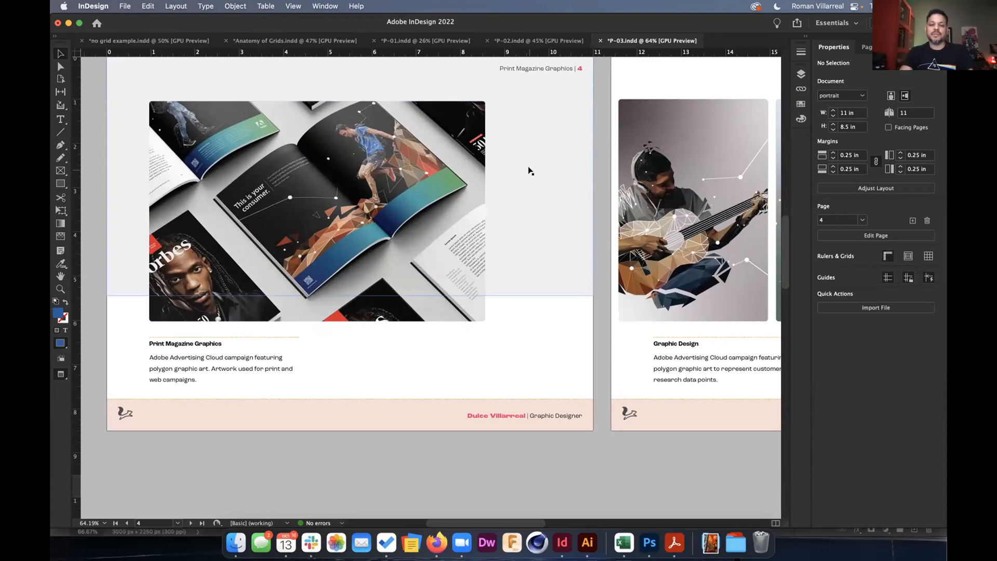
scroll(527, 169, "up", 1)
scroll(527, 169, "right", 2)
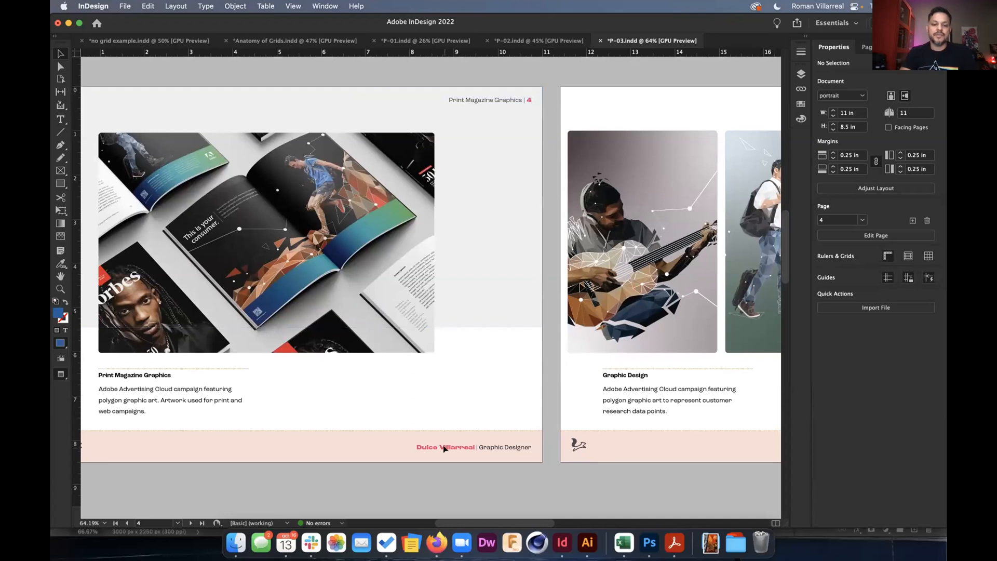
scroll(444, 448, "right", 10)
scroll(444, 448, "down", 1)
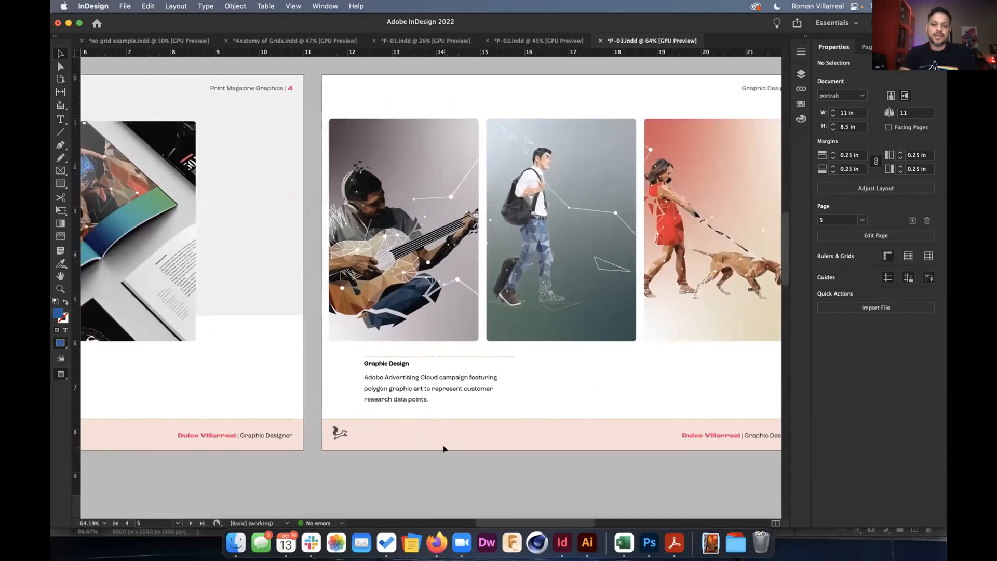
scroll(444, 449, "right", 1)
scroll(444, 449, "up", 1)
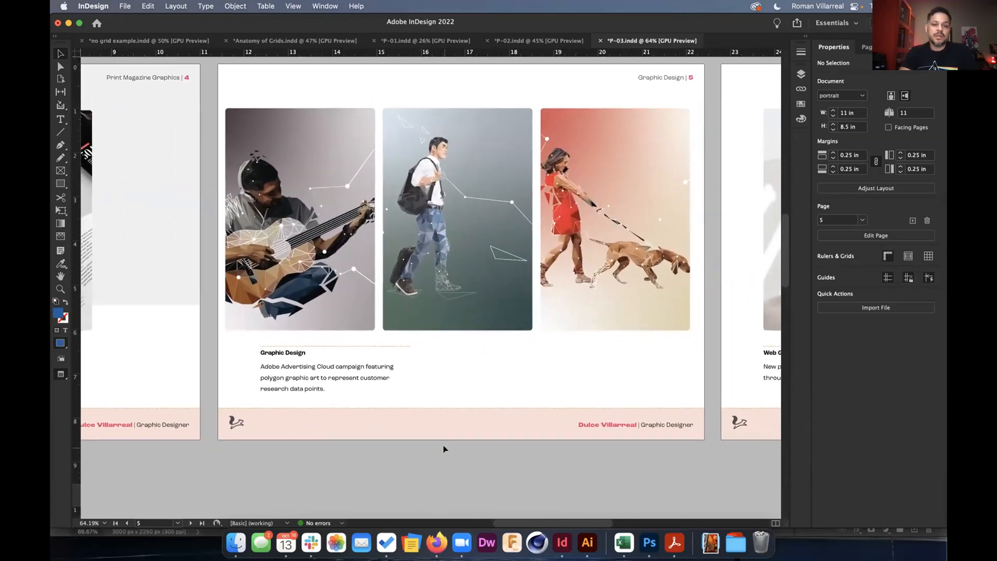
scroll(559, 408, "right", 10)
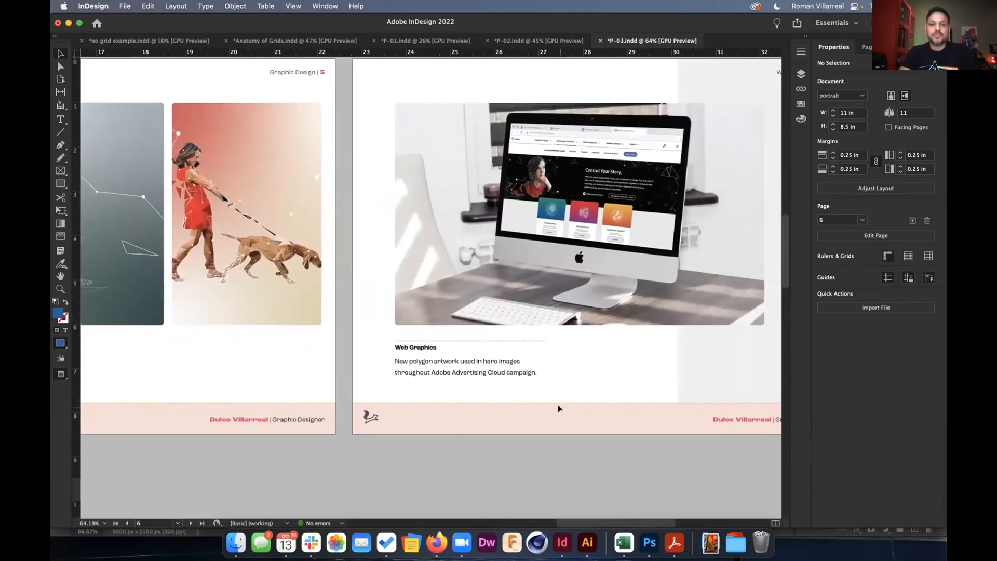
scroll(559, 408, "right", 3)
scroll(559, 408, "up", 1)
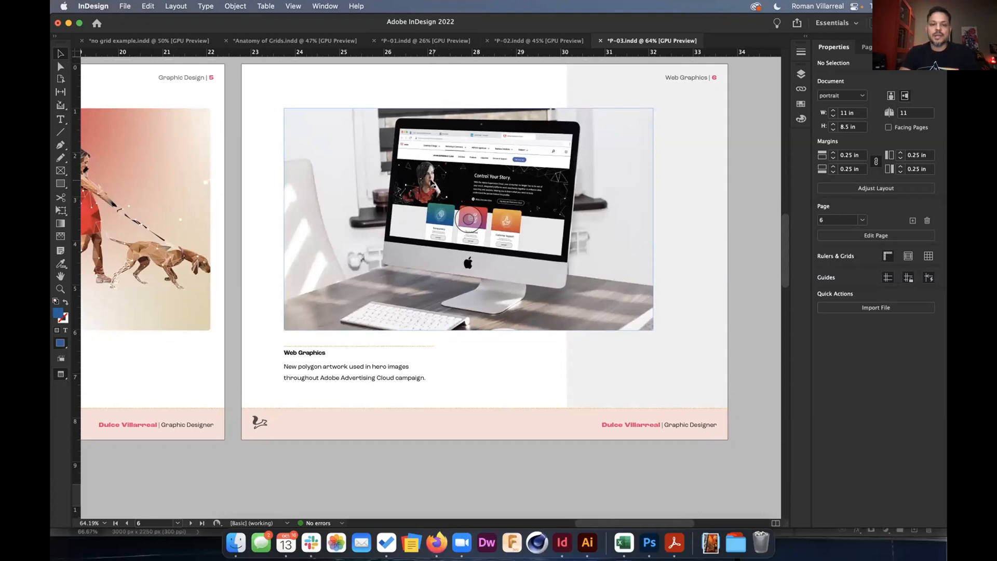
scroll(432, 183, "down", 2)
scroll(432, 182, "up", 3)
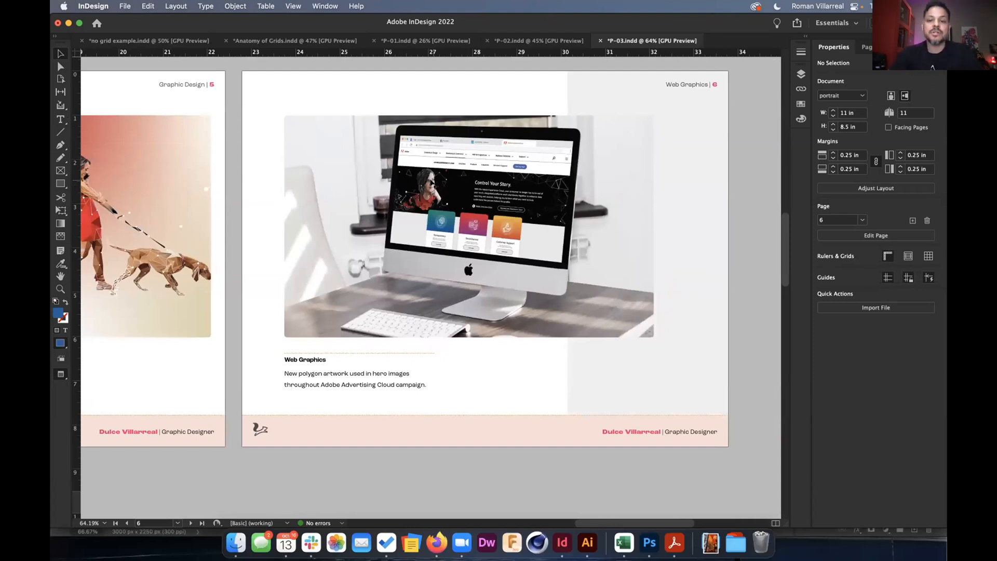
scroll(432, 182, "down", 15)
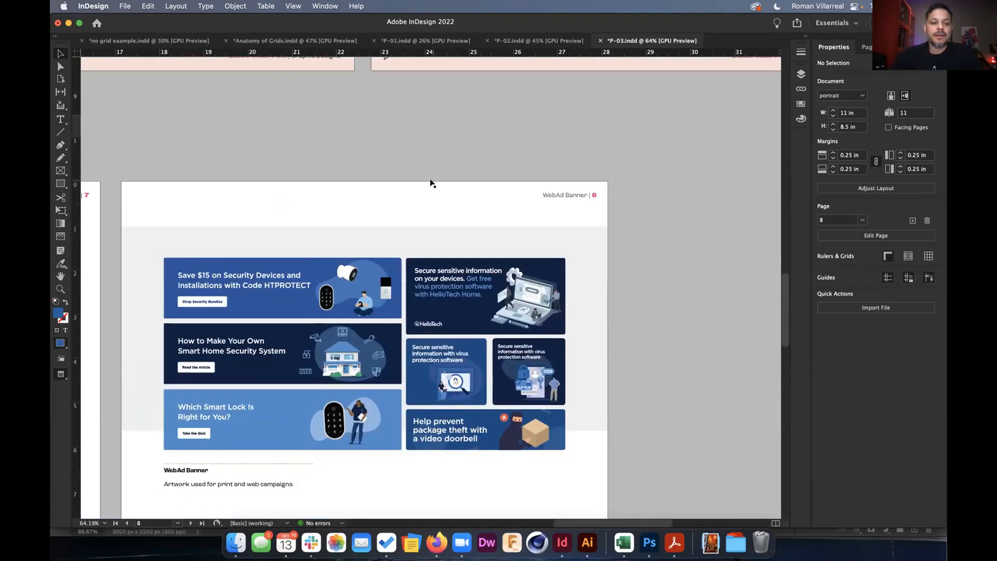
scroll(432, 182, "down", 6)
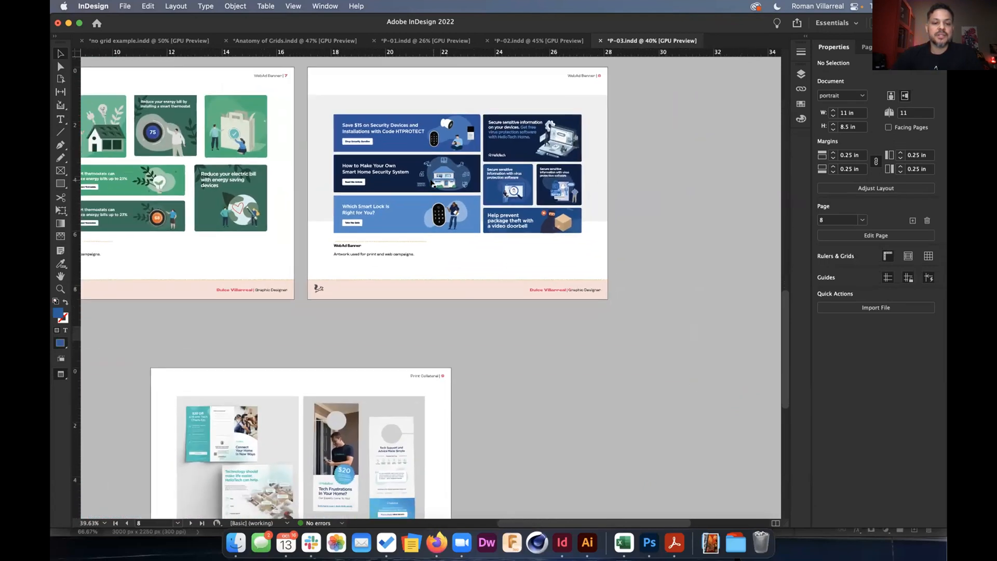
scroll(431, 183, "down", 6)
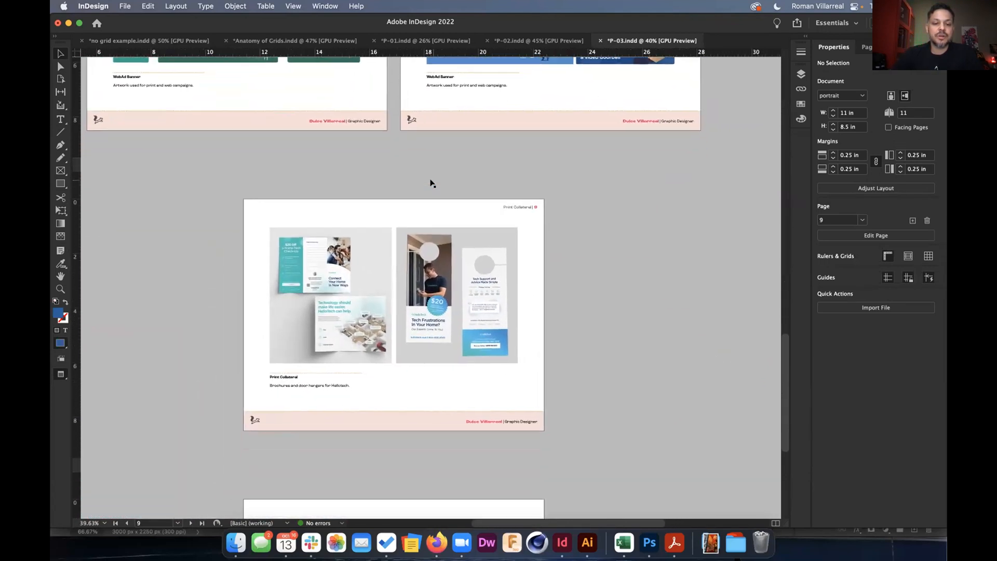
scroll(430, 213, "down", 10)
scroll(429, 213, "left", 1)
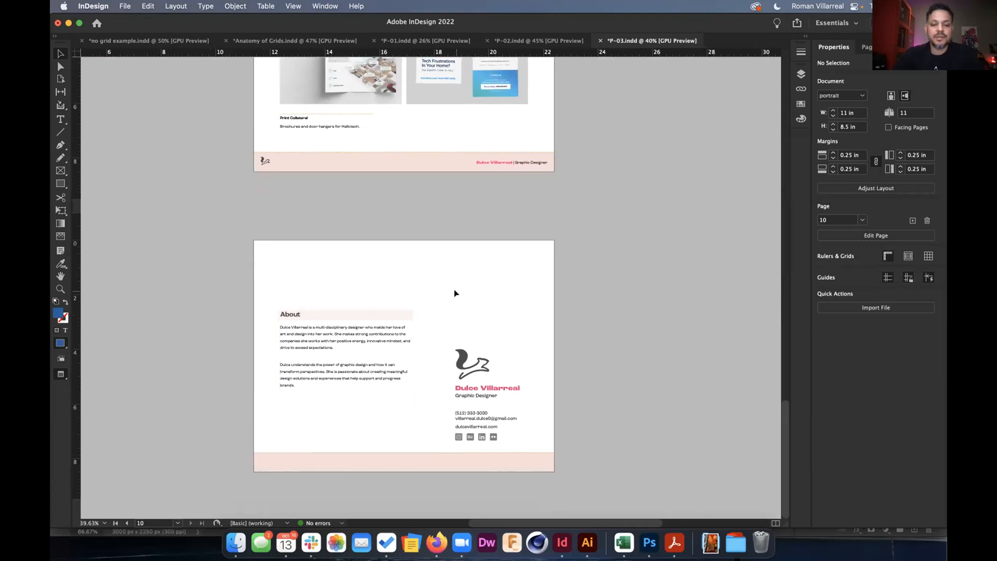
scroll(455, 294, "up", 15)
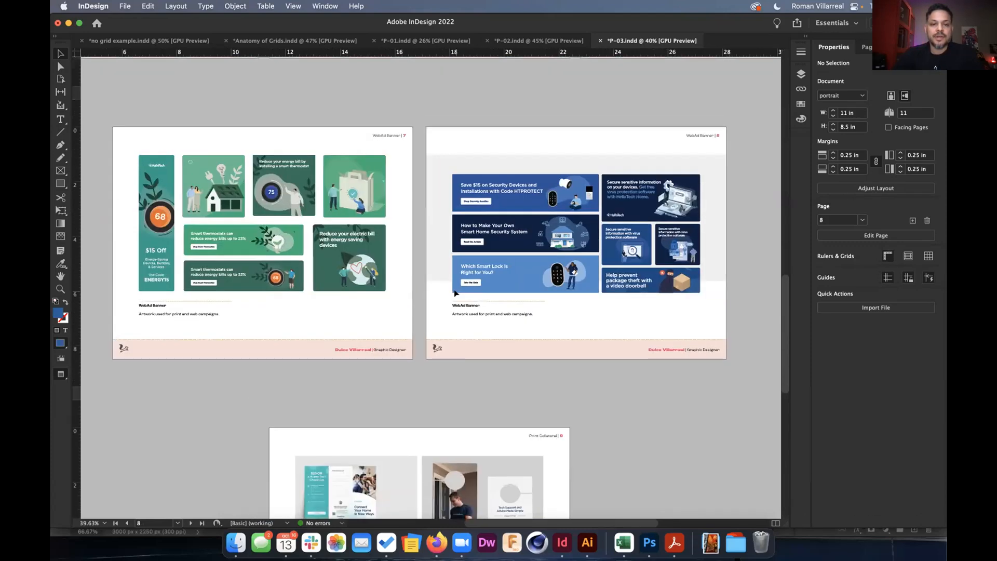
scroll(455, 294, "up", 20)
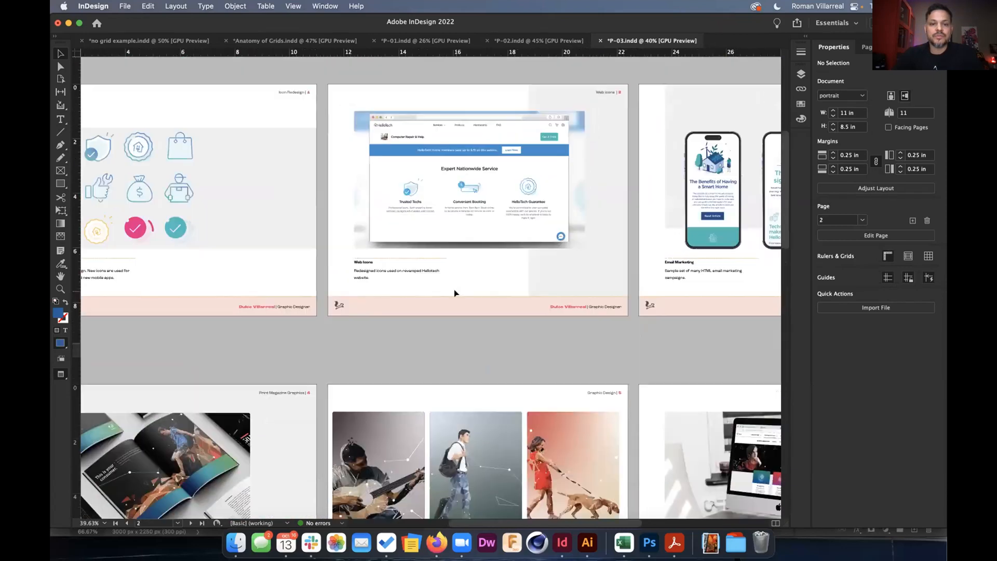
scroll(455, 293, "up", 3)
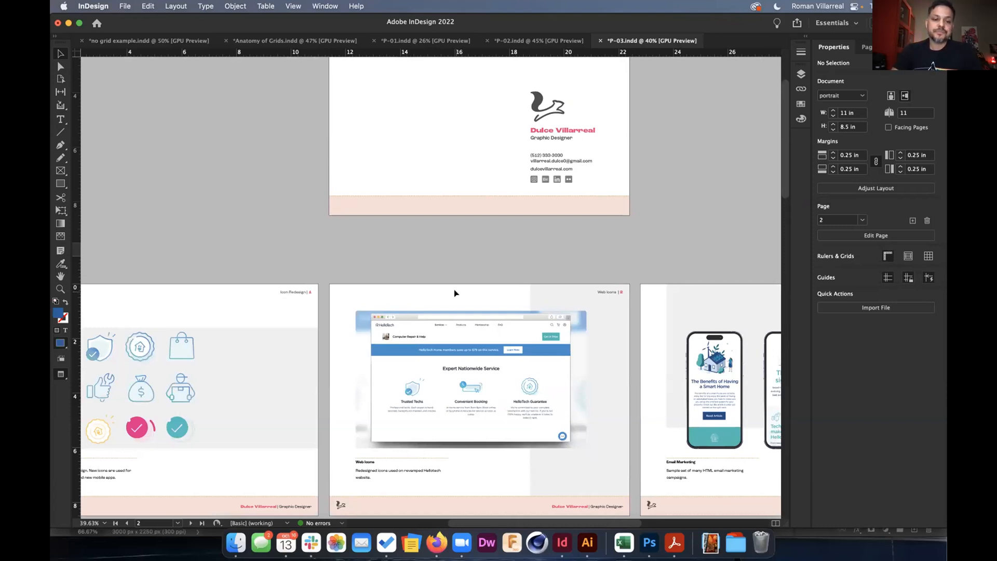
scroll(455, 293, "down", 1)
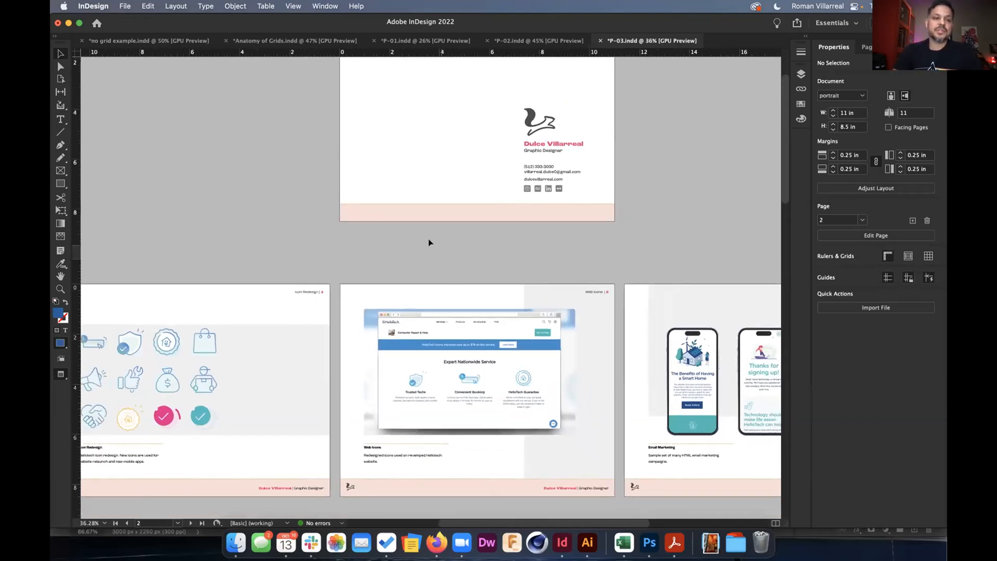
Export the document as P-03.pdf in Adobe PDF (Print) format.
left_click(123, 6)
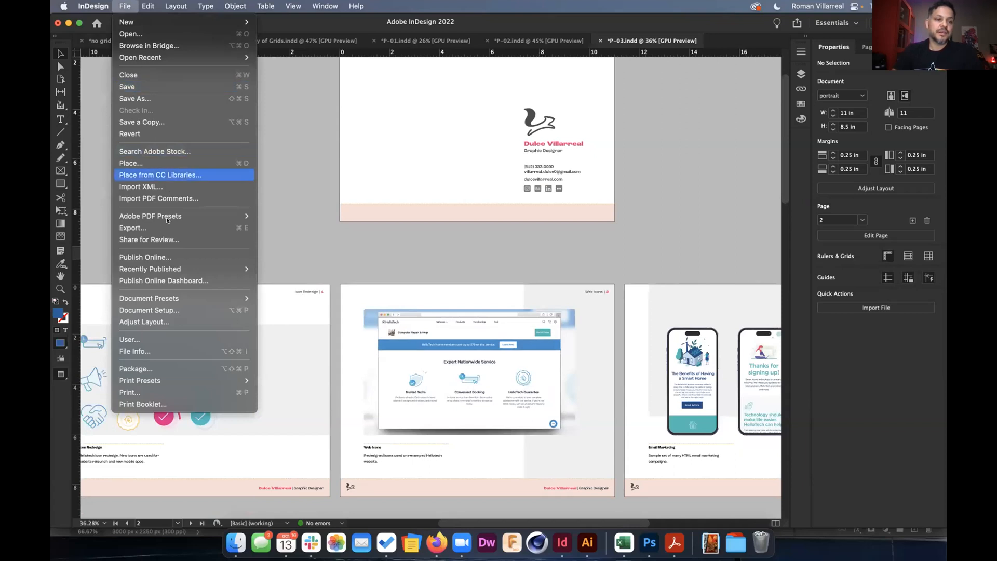
left_click(167, 230)
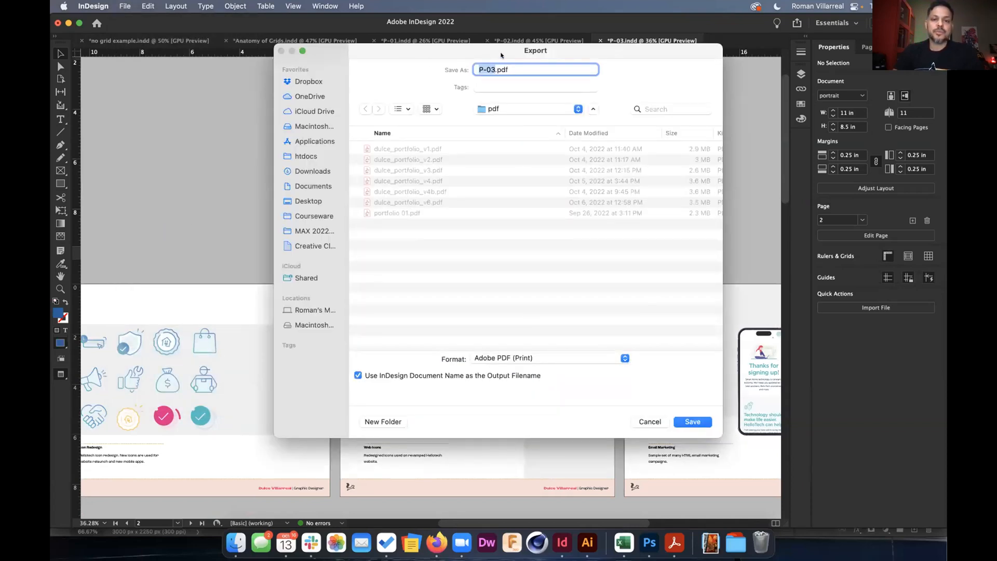
left_click_drag(501, 55, 469, 258)
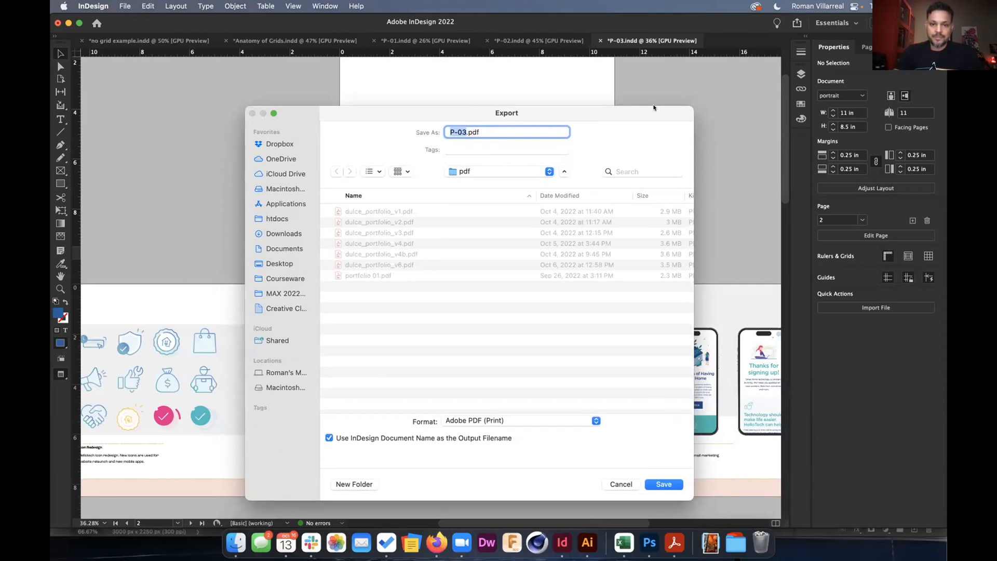
left_click_drag(654, 111, 653, 71)
left_click(665, 444)
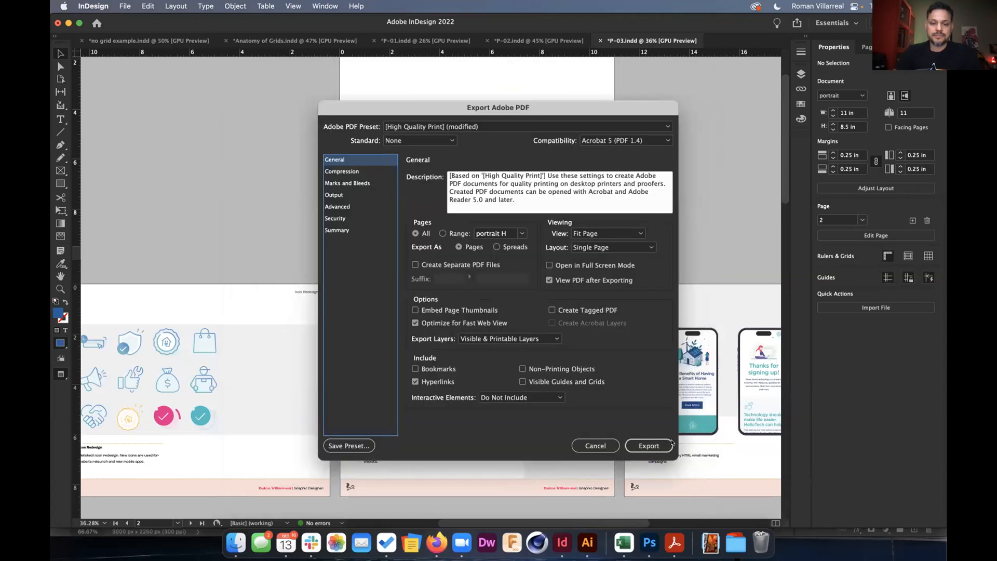
Export all pages with Fit Page view and View PDF after Exporting enabled.
left_click(414, 234)
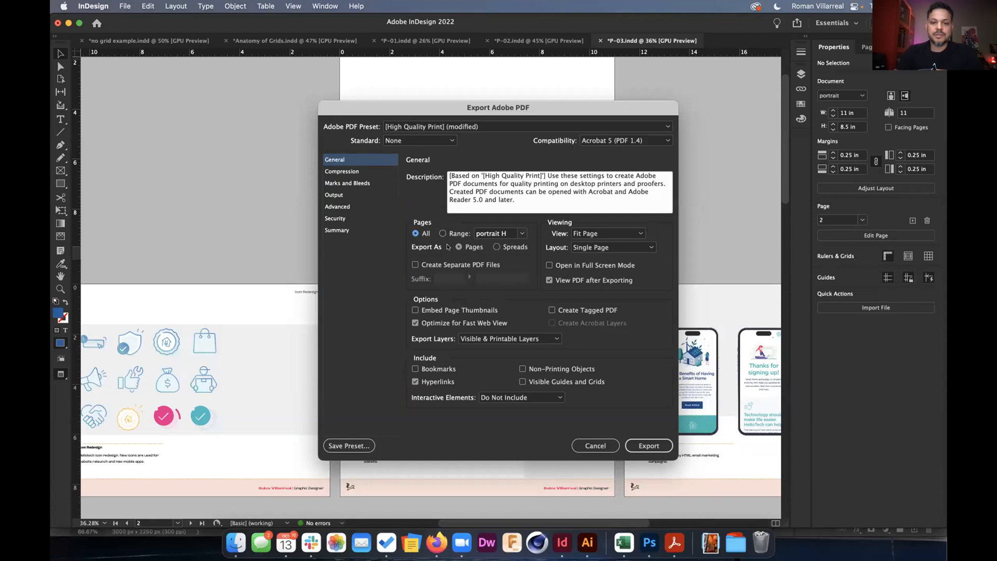
left_click(610, 233)
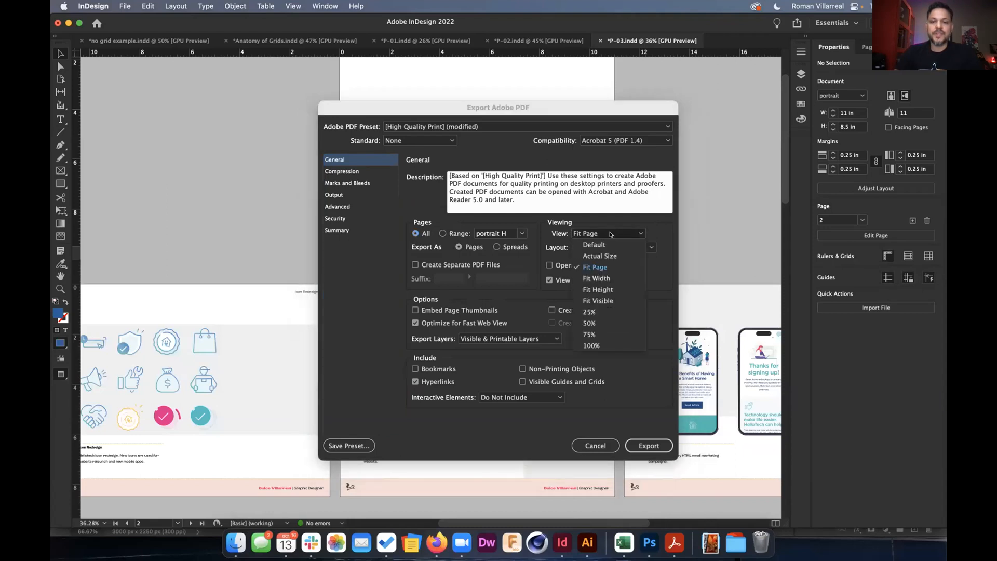
left_click(595, 267)
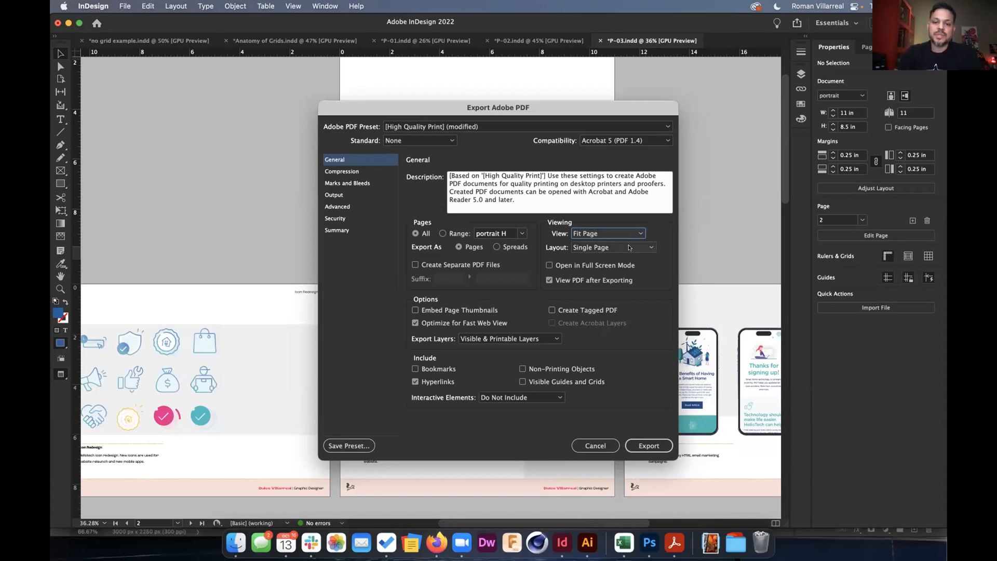
left_click(574, 280)
left_click(574, 279)
left_click(574, 279)
left_click(574, 280)
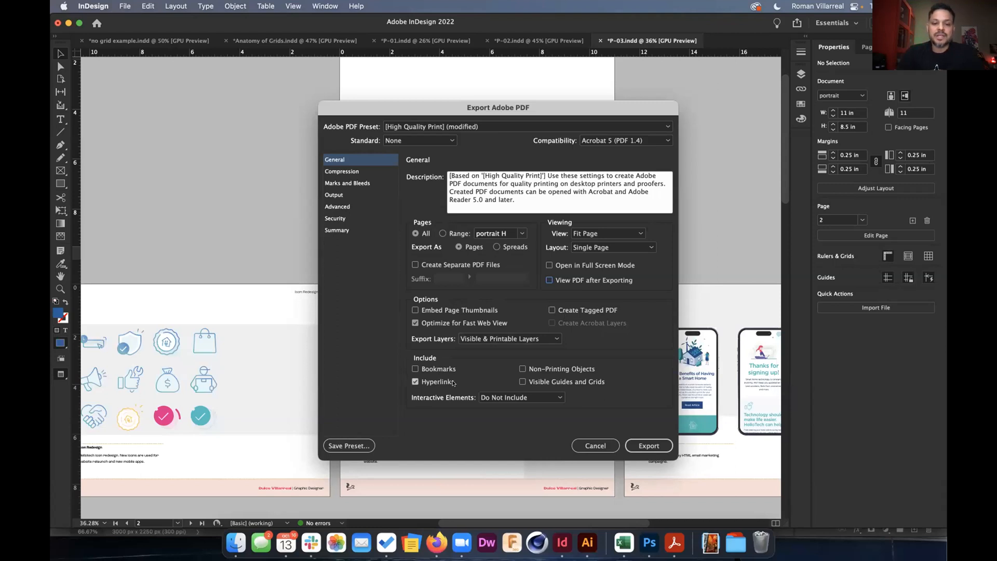
left_click(641, 445)
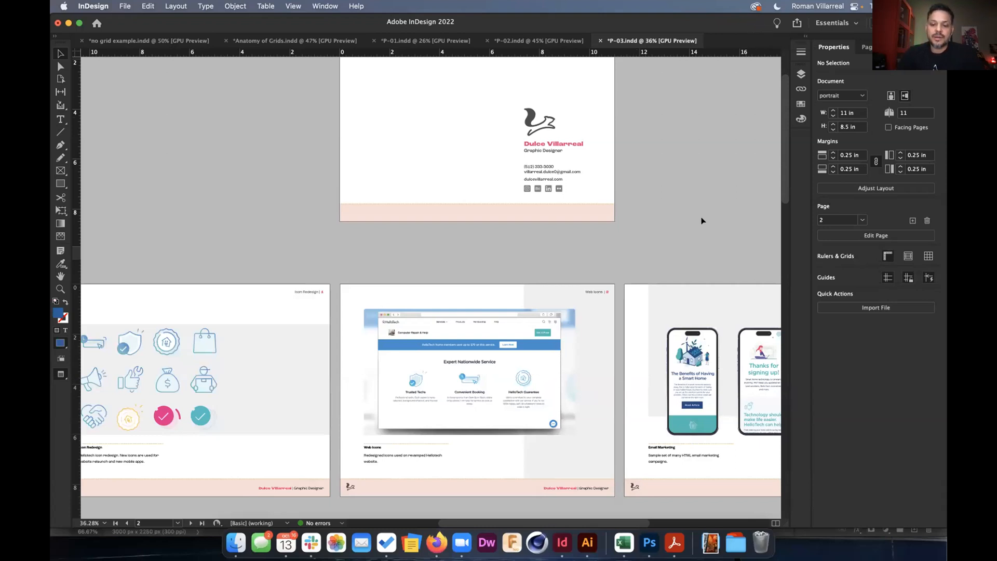
left_click(671, 544)
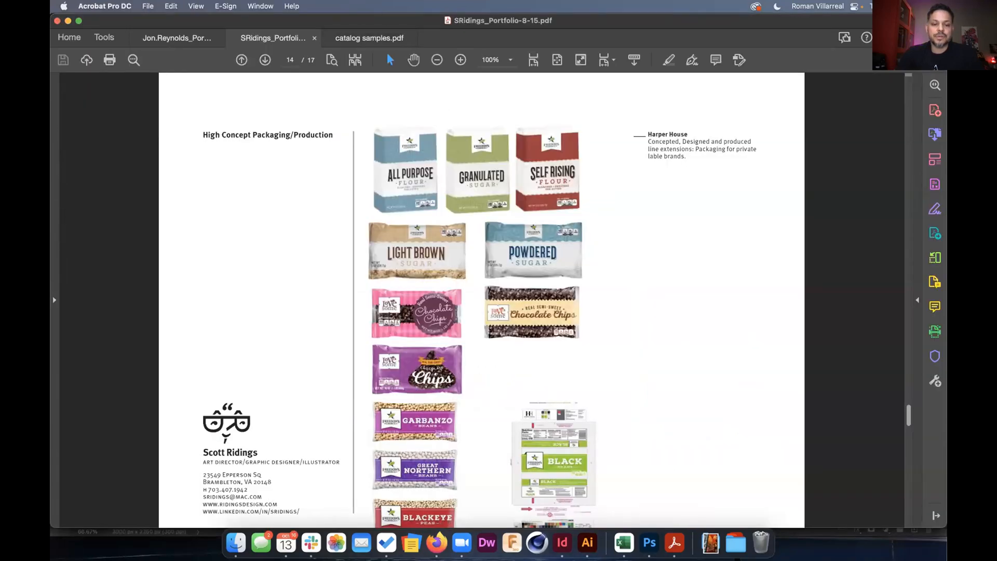
Open P-03.pdf from the _dulce pdf portfolio's pdf folder in Finder.
left_click(563, 542)
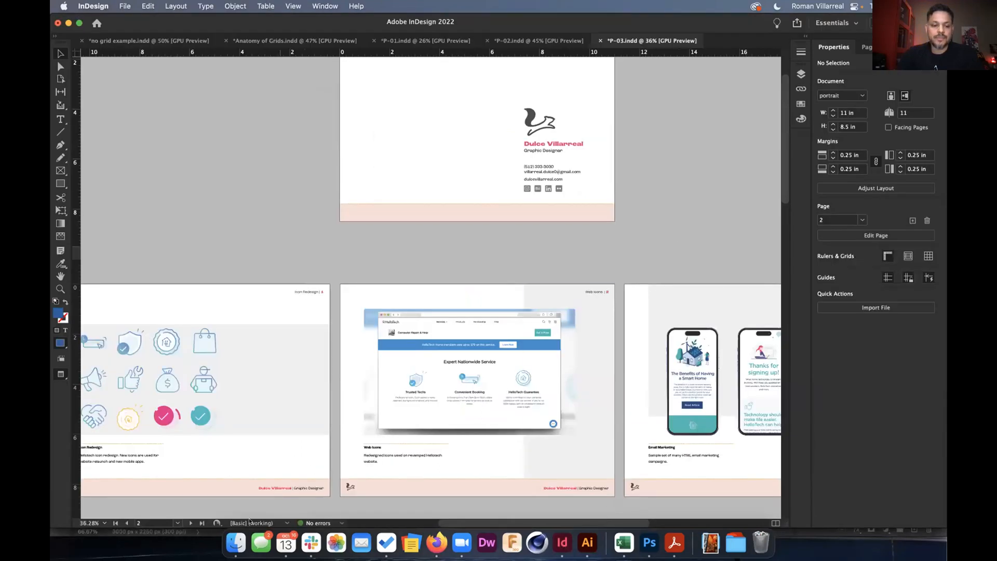
left_click(234, 542)
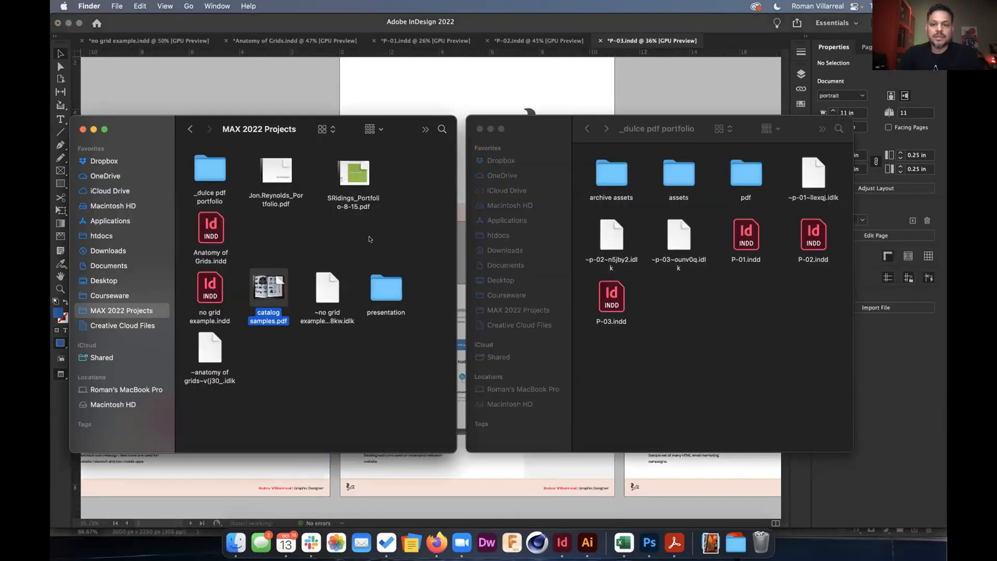
double_click(210, 176)
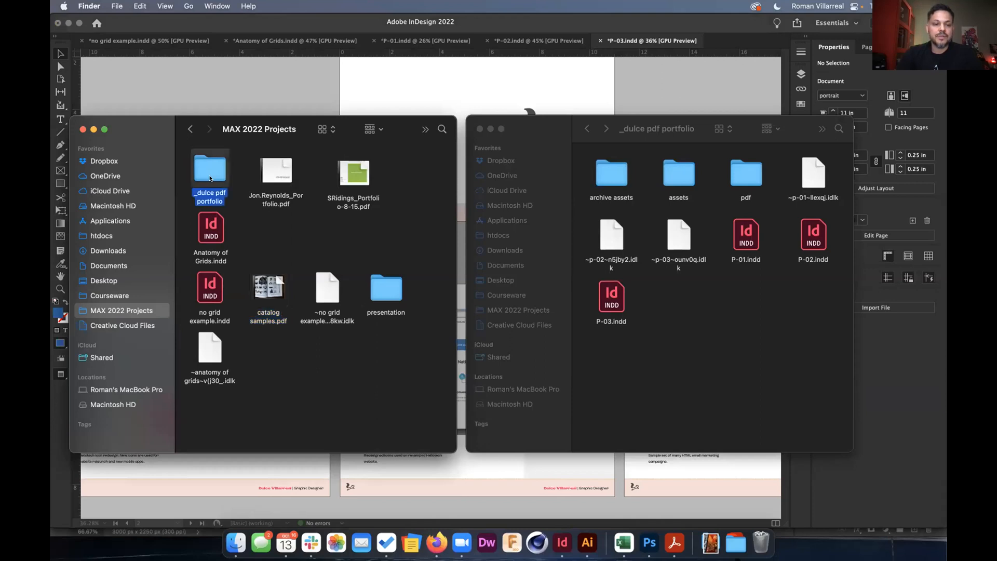
double_click(335, 179)
double_click(379, 220)
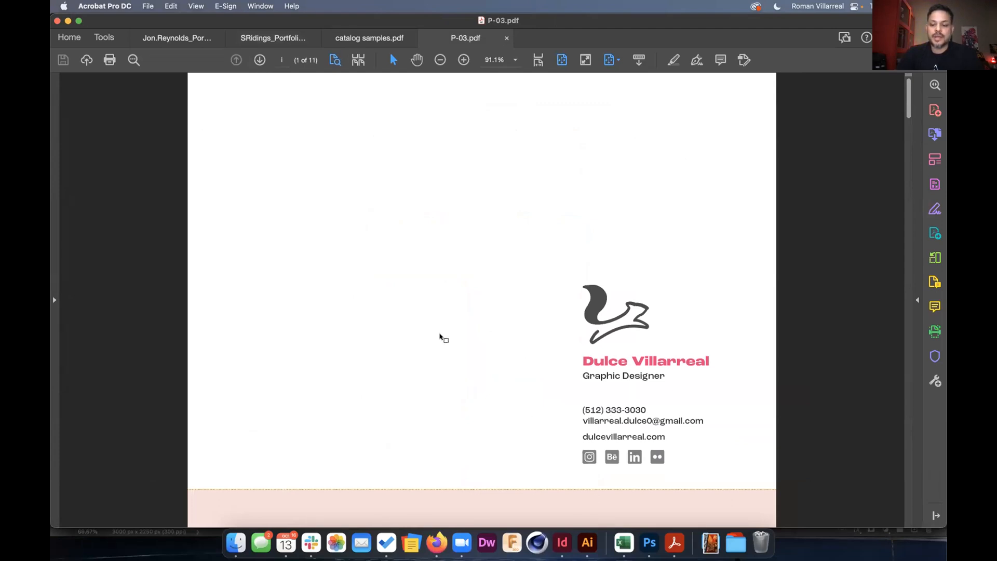
Scroll through P-03.pdf, then briefly show and close the Page Thumbnails pane.
scroll(440, 336, "down", 2)
scroll(440, 336, "down", 4)
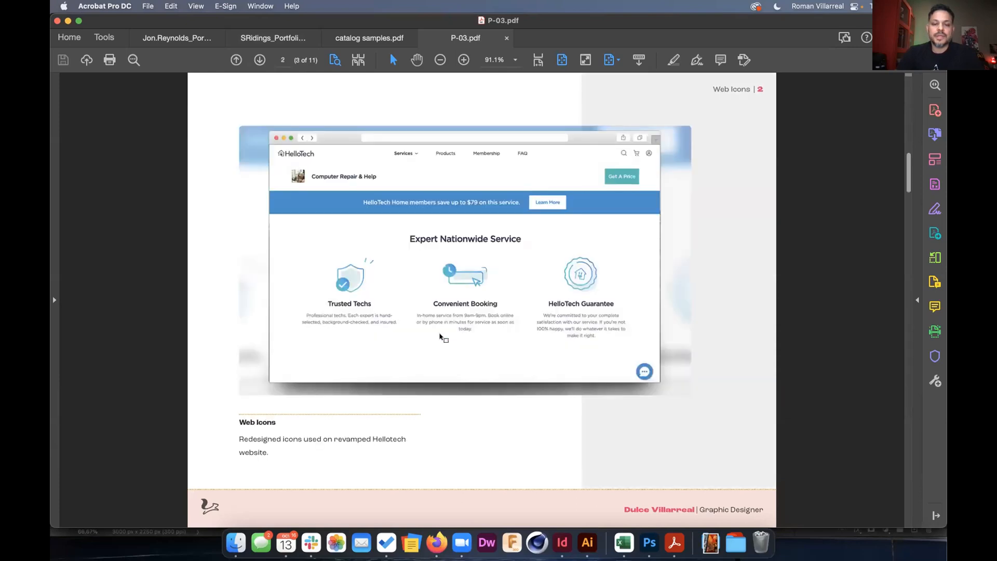
scroll(440, 336, "down", 2)
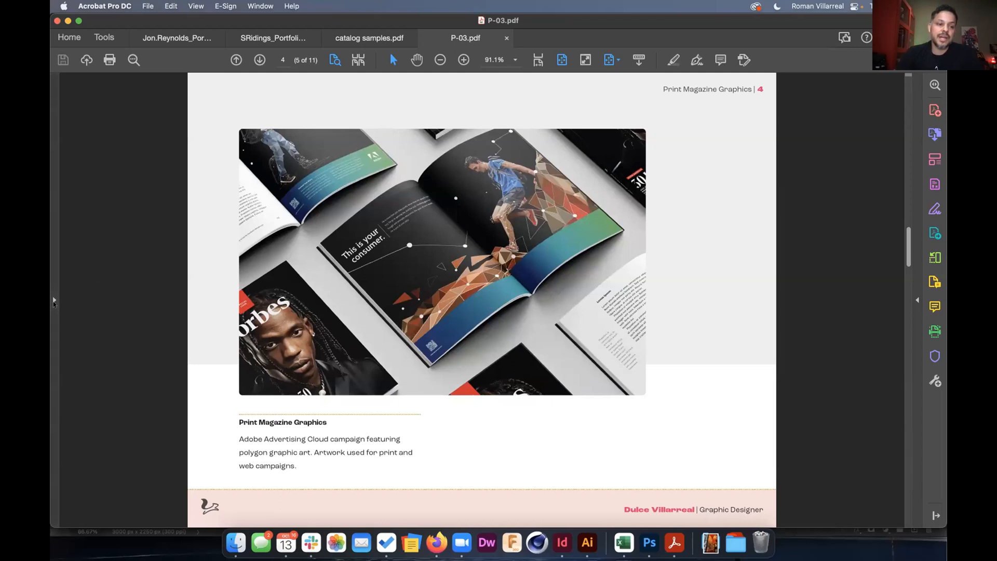
left_click(54, 301)
left_click(61, 91)
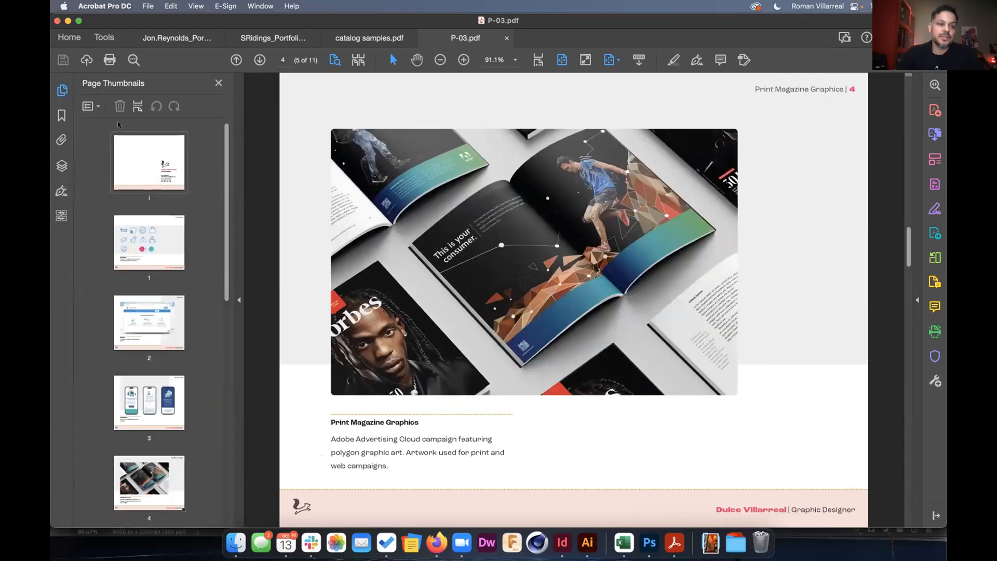
scroll(143, 312, "down", 5)
scroll(139, 434, "up", 5)
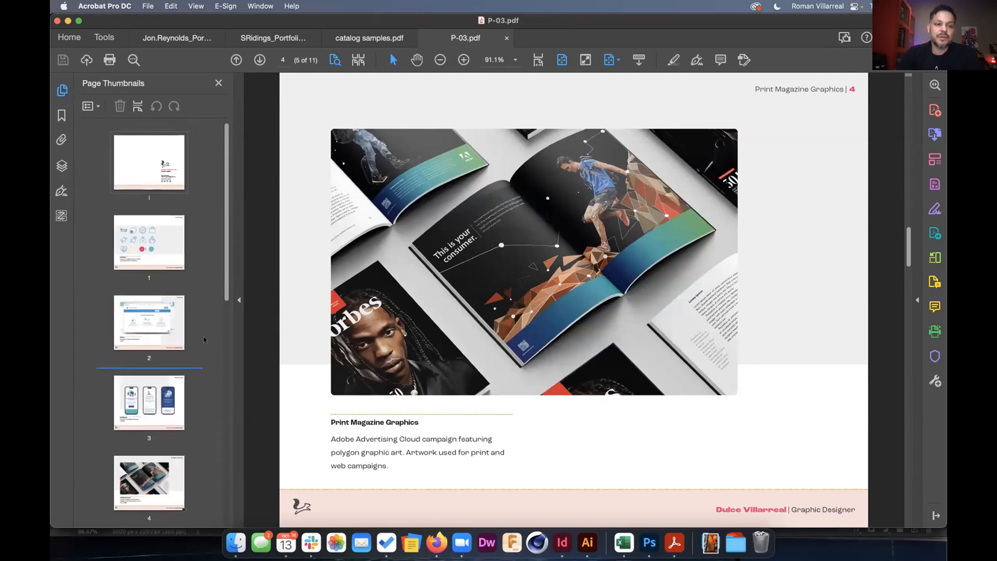
left_click(218, 83)
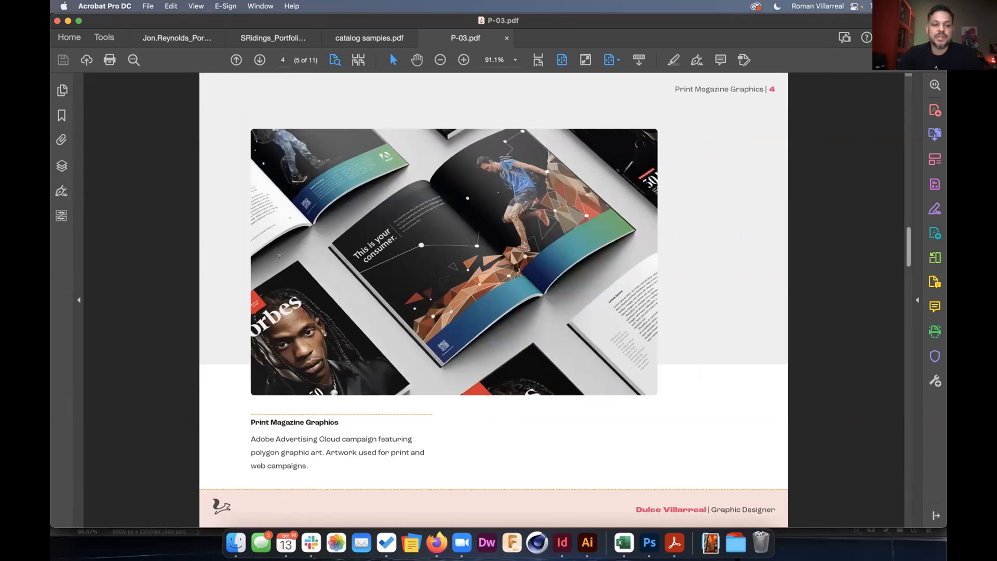
left_click(148, 6)
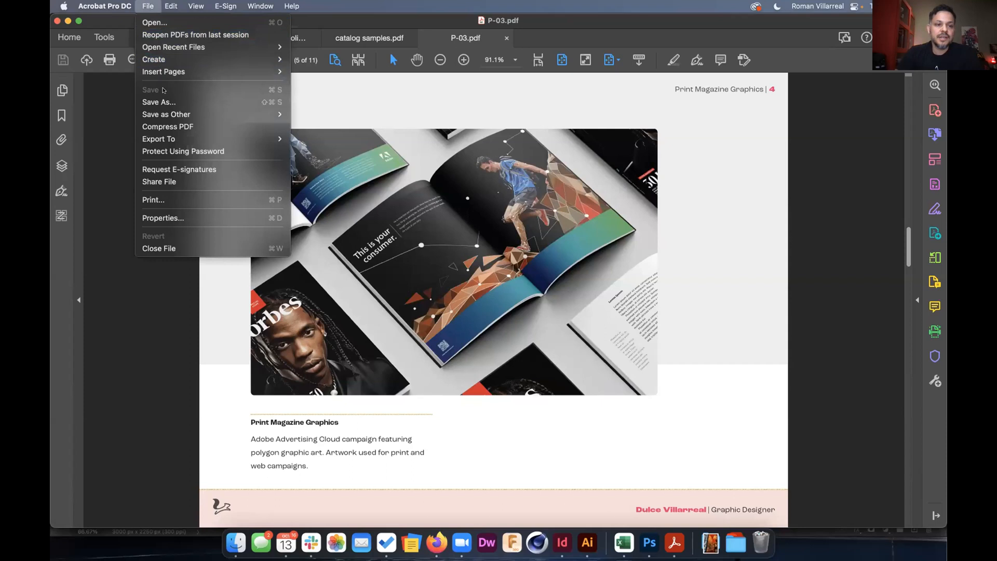
In Document Properties, set the Initial View to show the Pages panel and page.
left_click(173, 216)
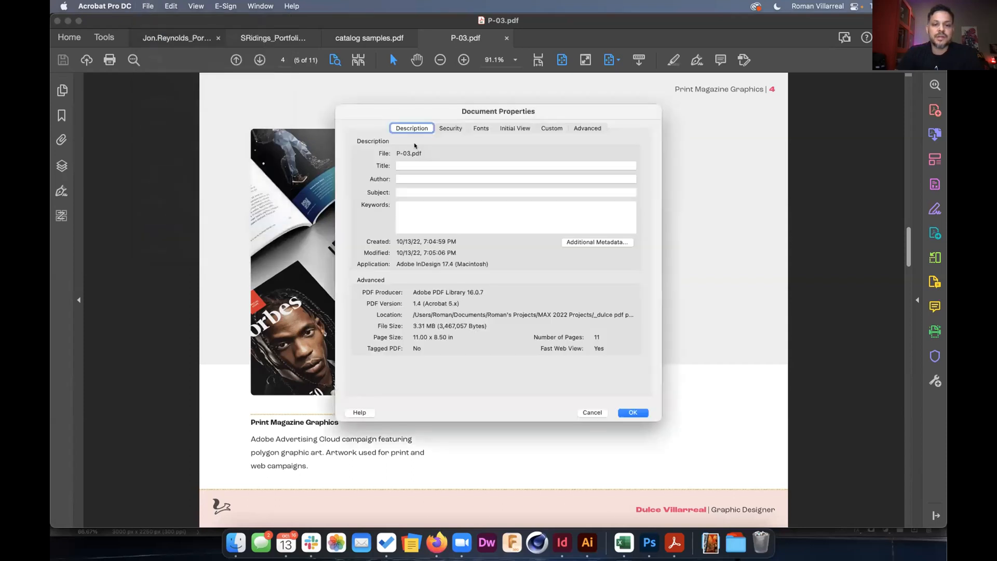
left_click(509, 126)
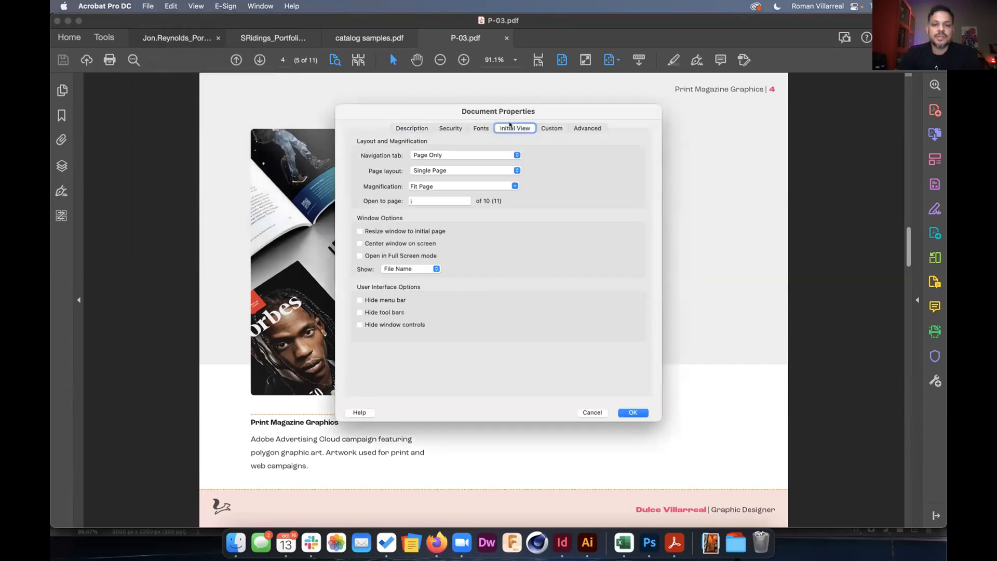
left_click(514, 153)
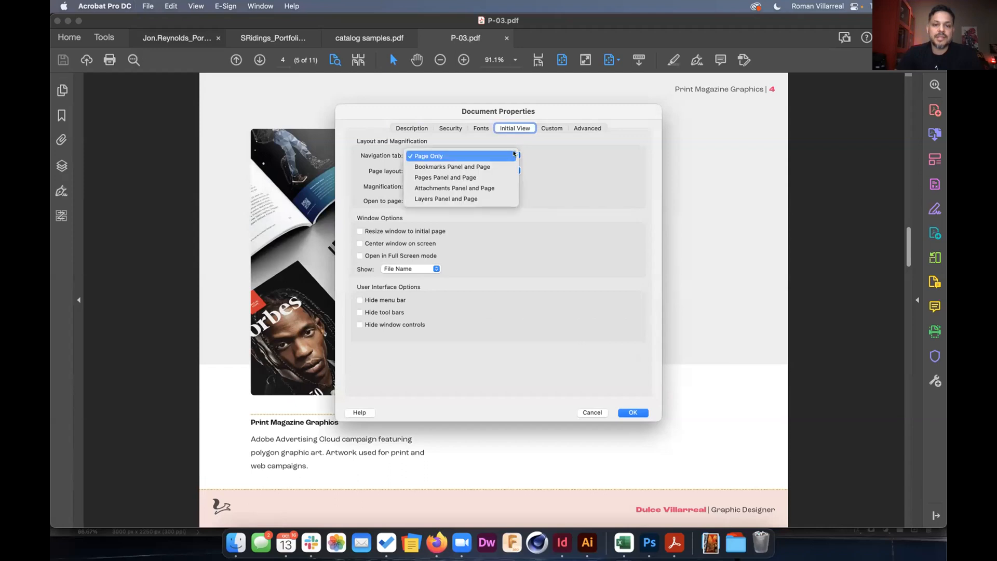
left_click(445, 177)
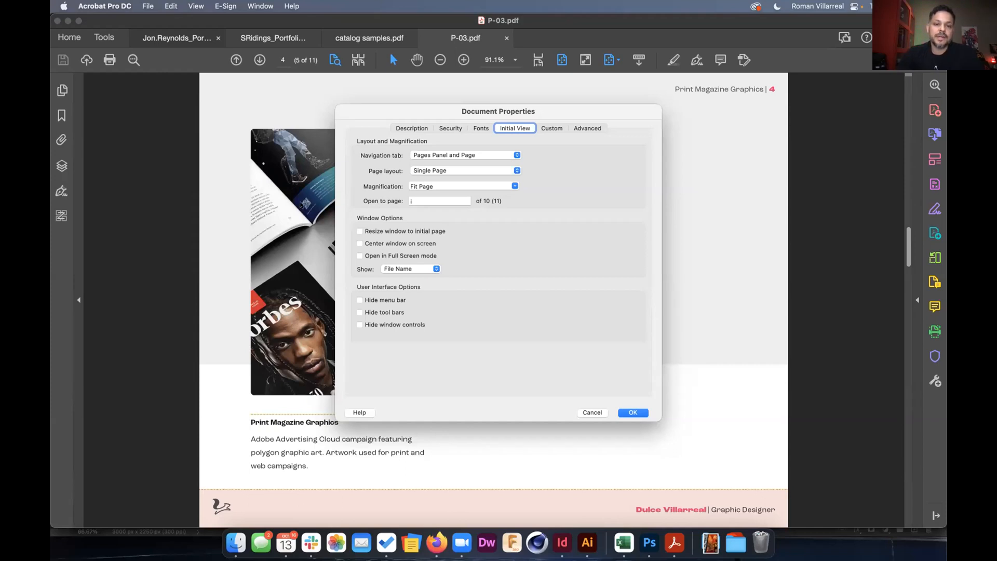
Enter title Graphic Design Portfolio, the designer's name as author, and 'austin graphic designer, designer, austin' keywords.
left_click(405, 129)
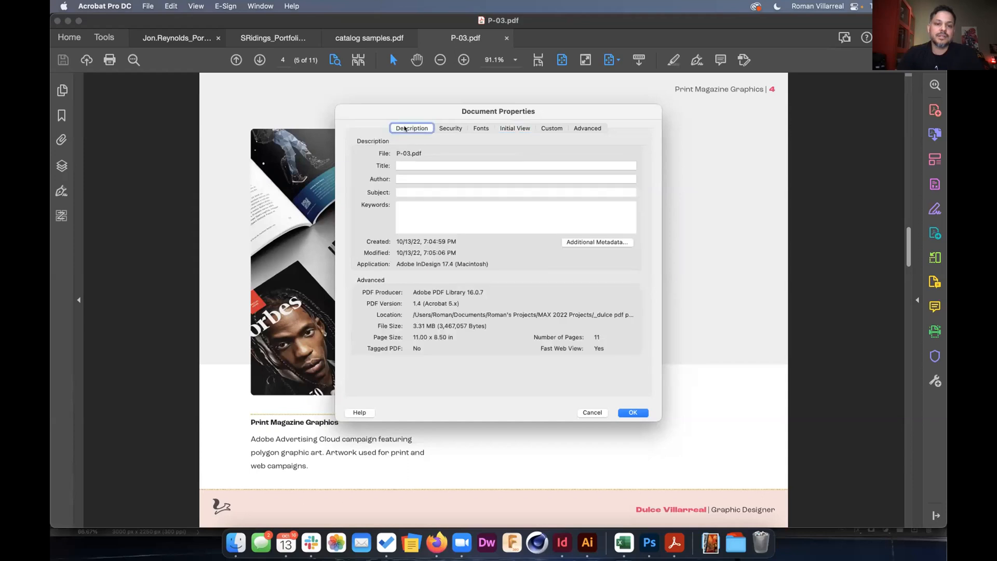
left_click(410, 164)
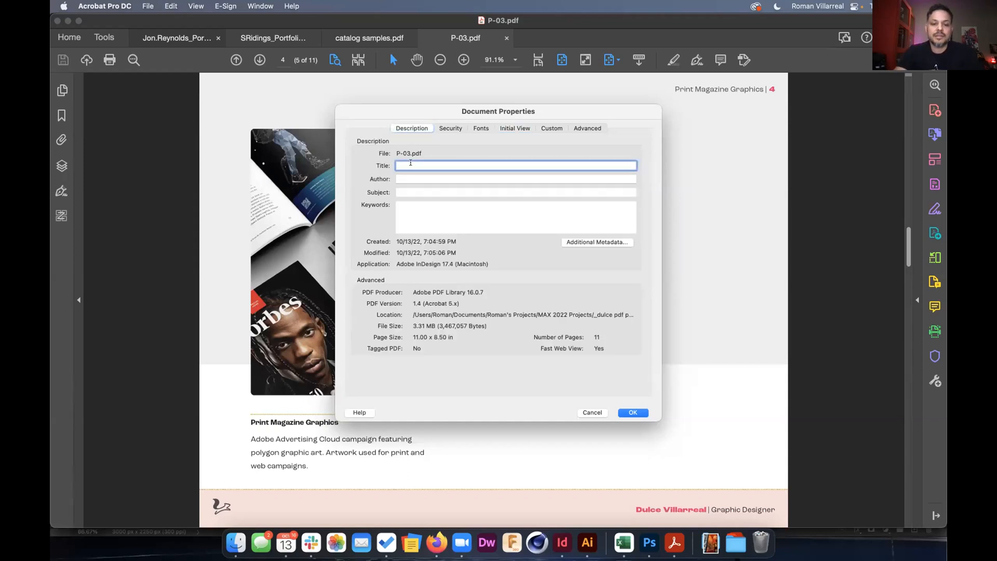
type("Graphic ")
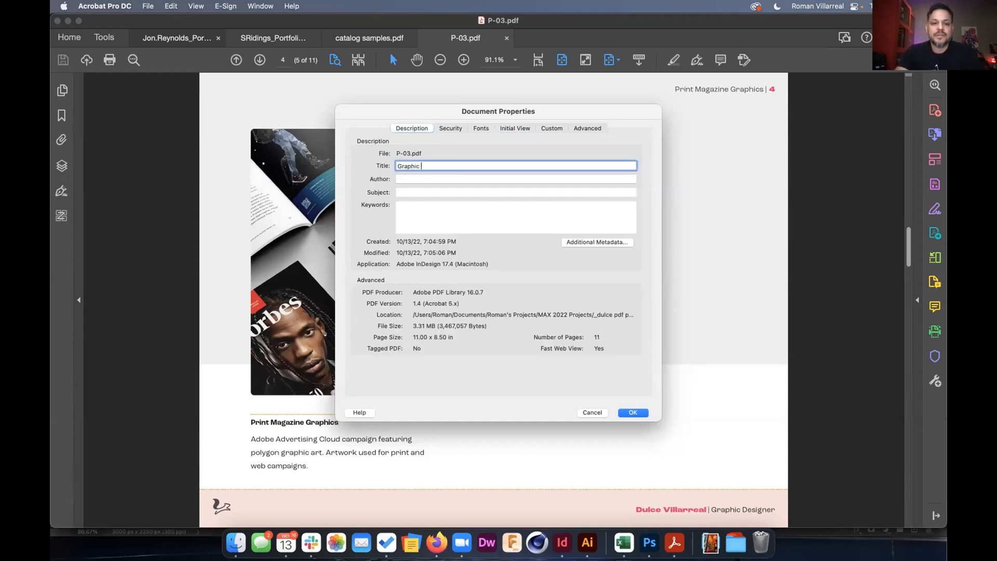
type("Design Pro")
type("tfolio")
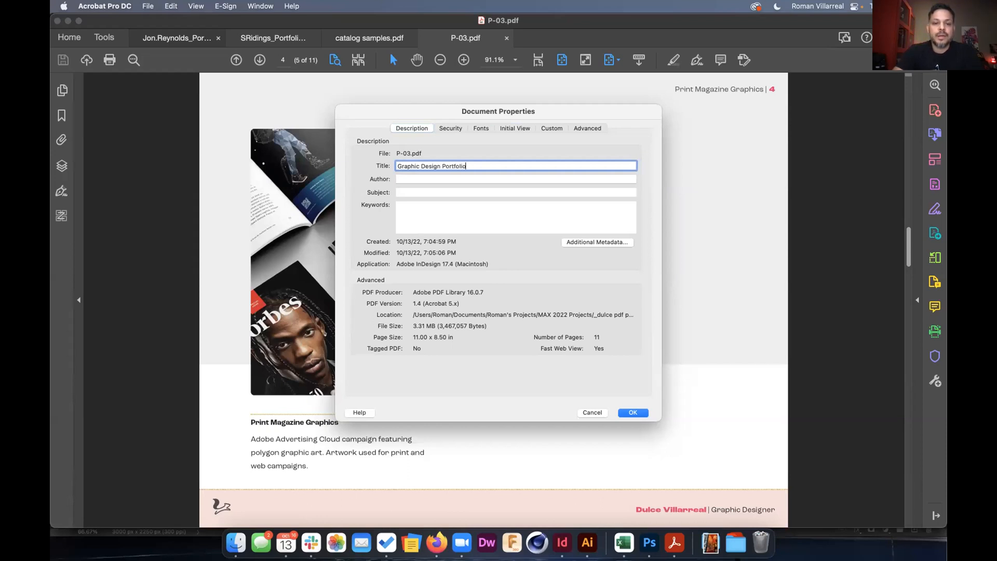
key("Tab")
left_click(403, 205)
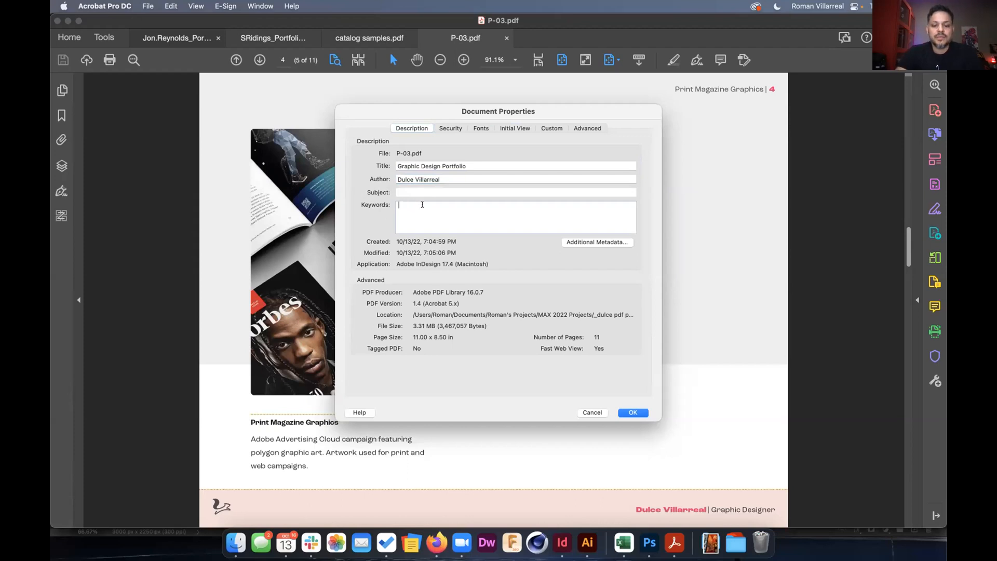
type("austin graphic designer, ")
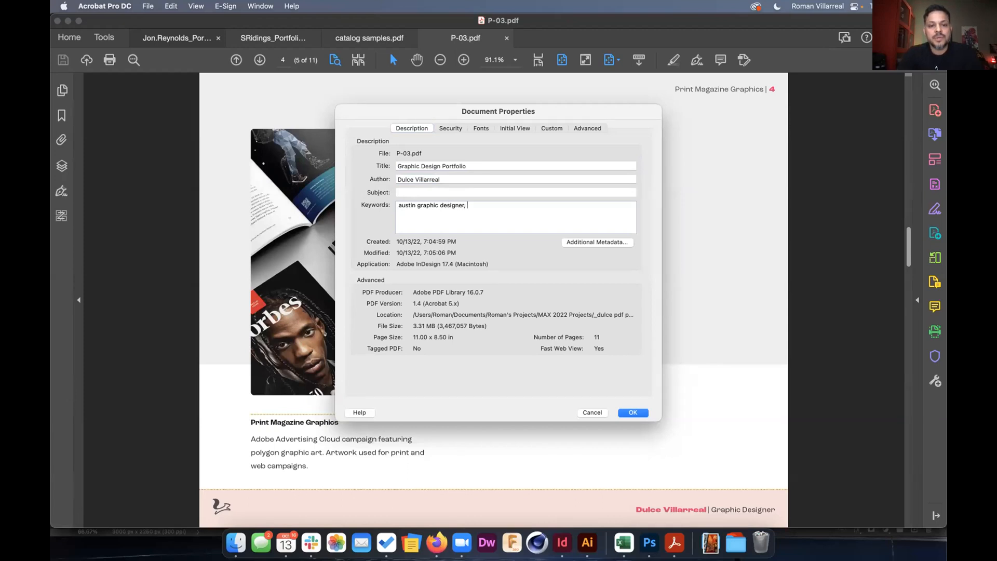
type("designer,")
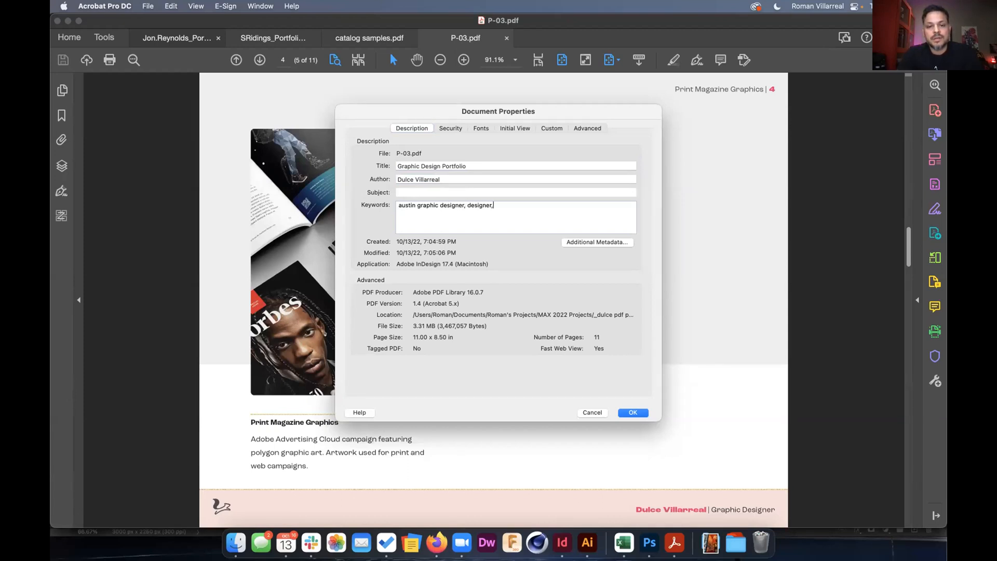
type(" austin,")
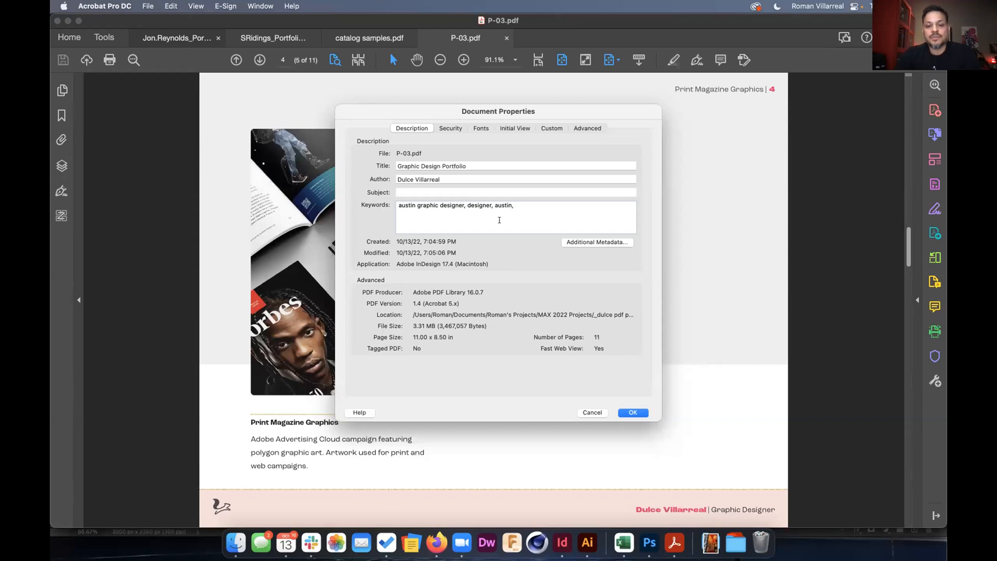
left_click(631, 413)
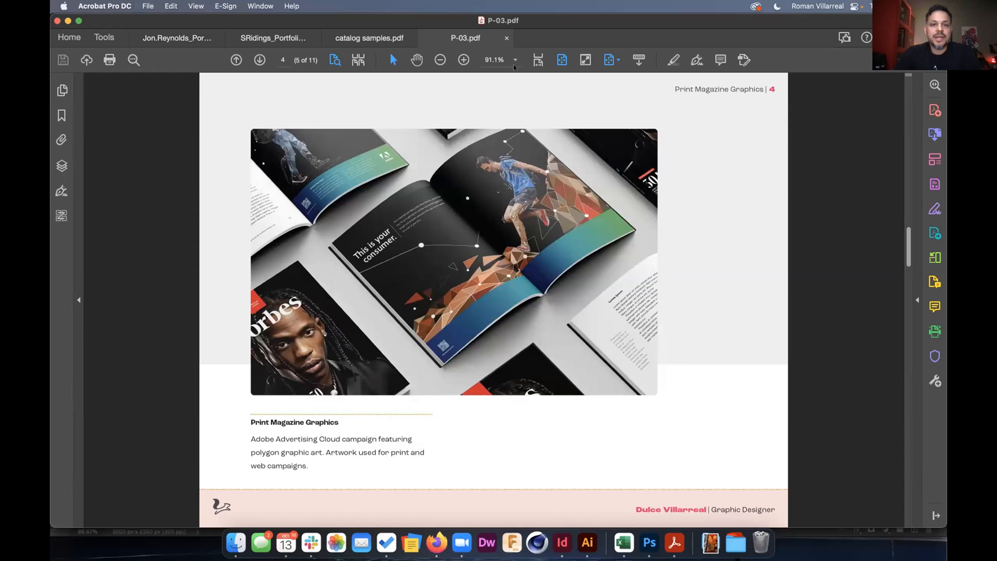
Close P-03.pdf and reopen it from Recent files so it opens showing page thumbnails.
left_click(505, 38)
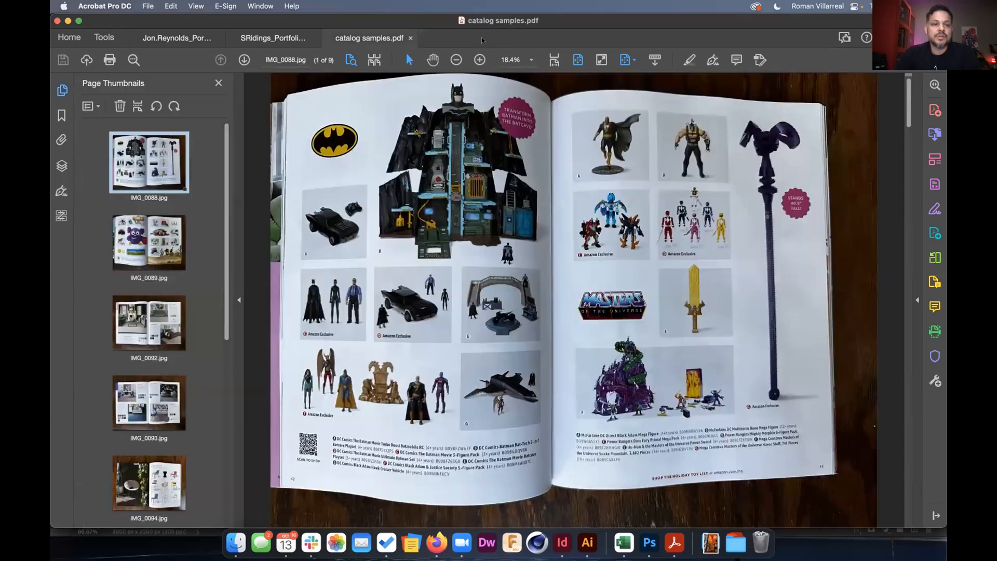
left_click(70, 38)
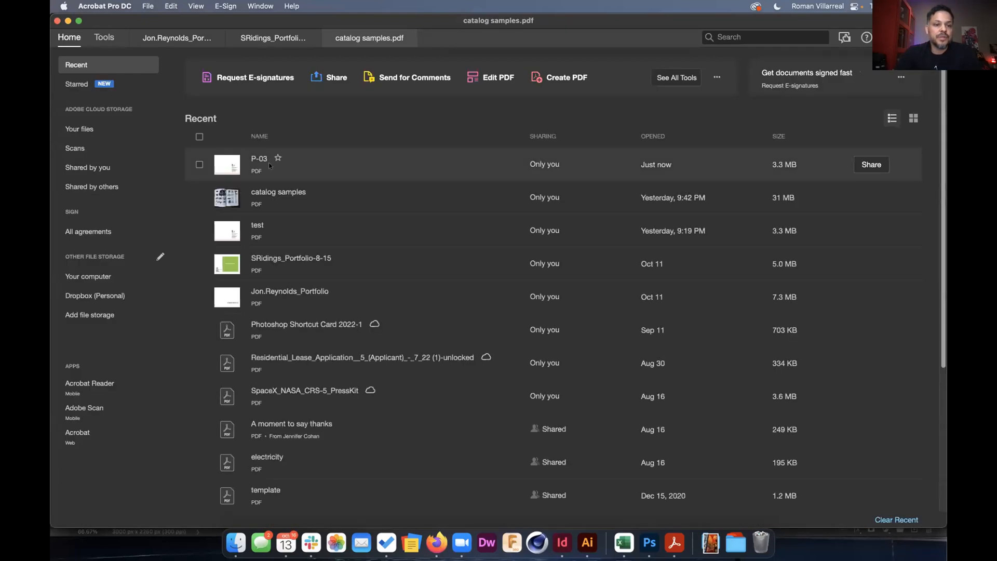
double_click(259, 158)
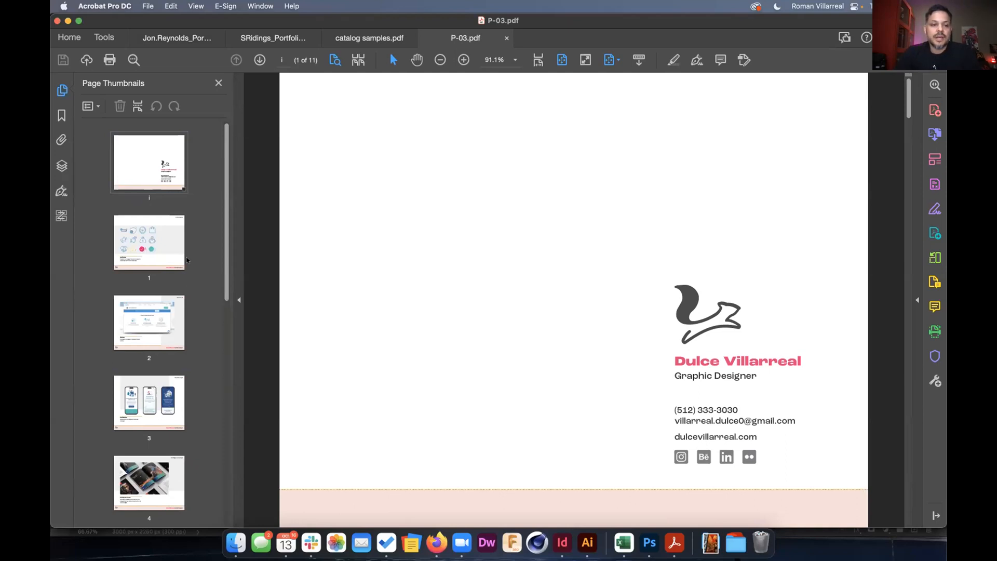
Review the PDF's document properties without changes, then return to the P-03.indd layout in InDesign.
key("super+Tab")
key("super+Tab")
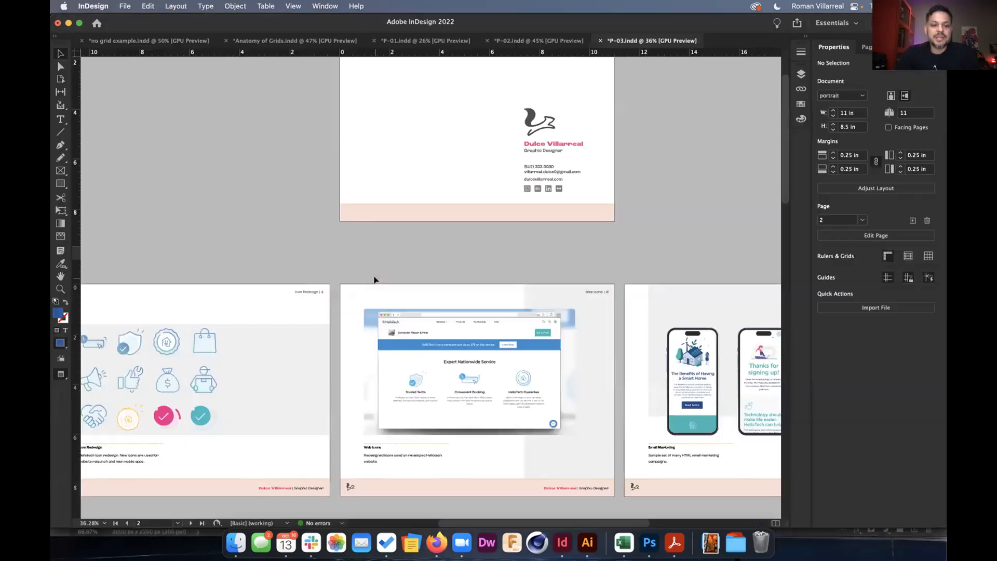
key("super+Tab")
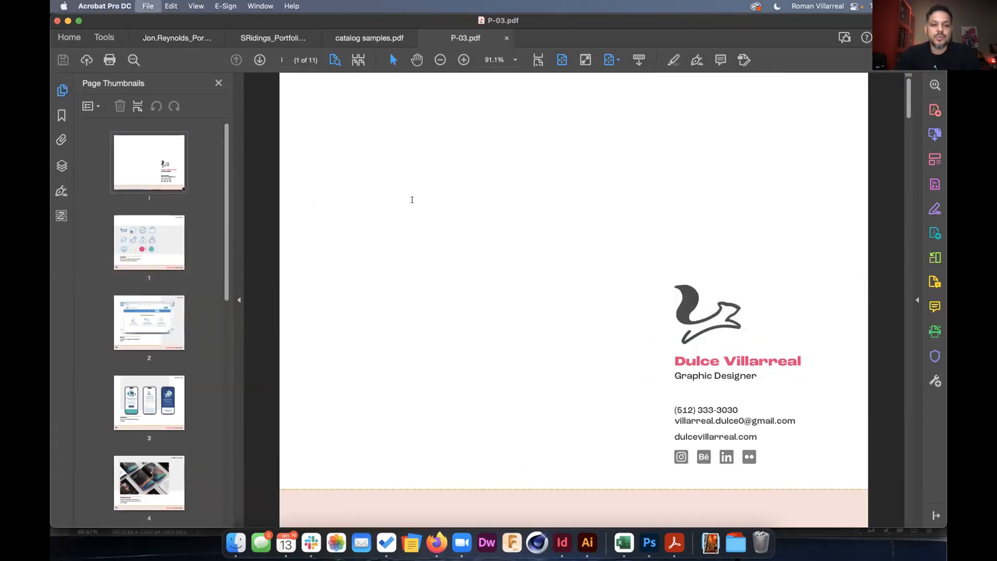
key("super+d")
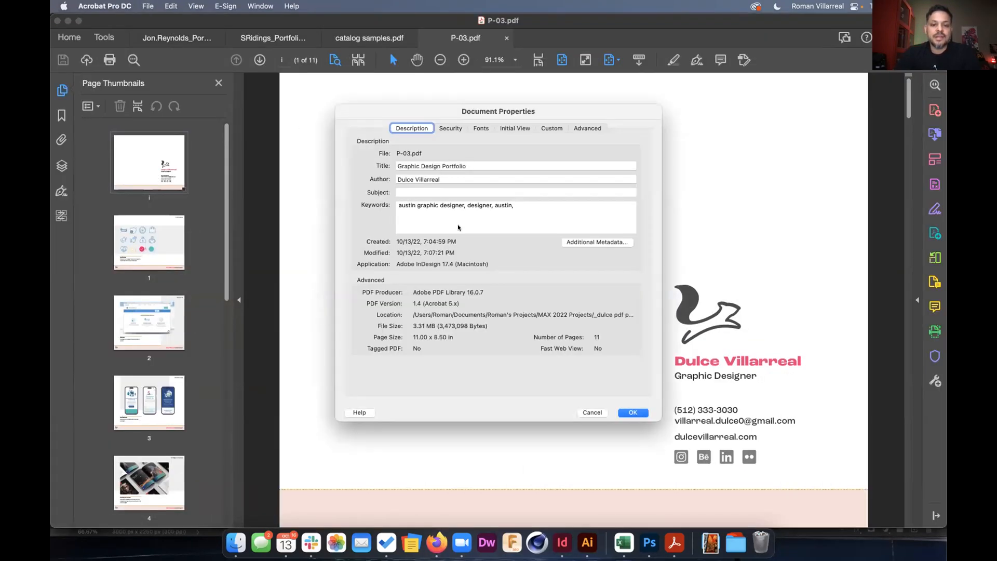
left_click(592, 412)
key("super+Tab")
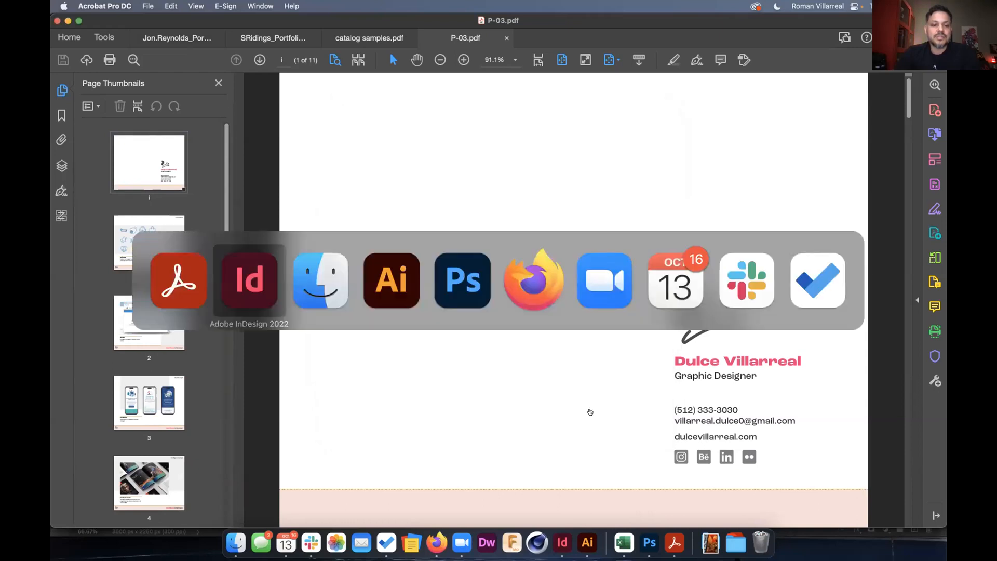
scroll(225, 211, "up", 1)
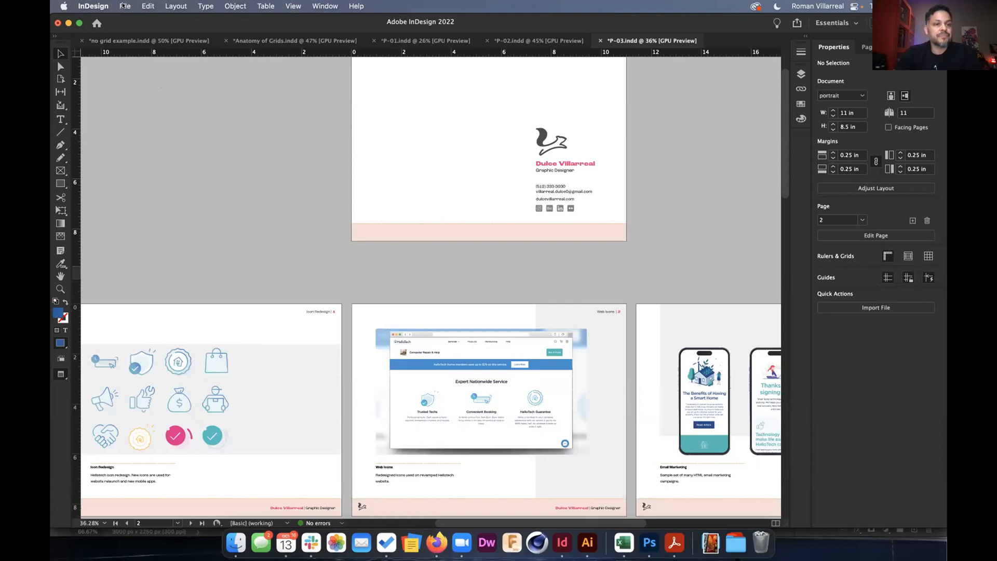
left_click(124, 6)
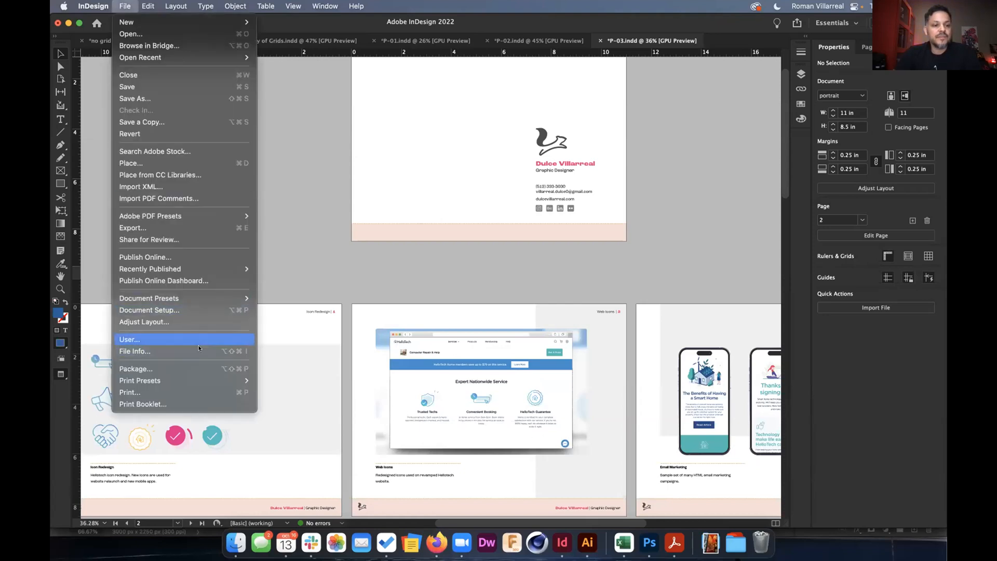
left_click(199, 349)
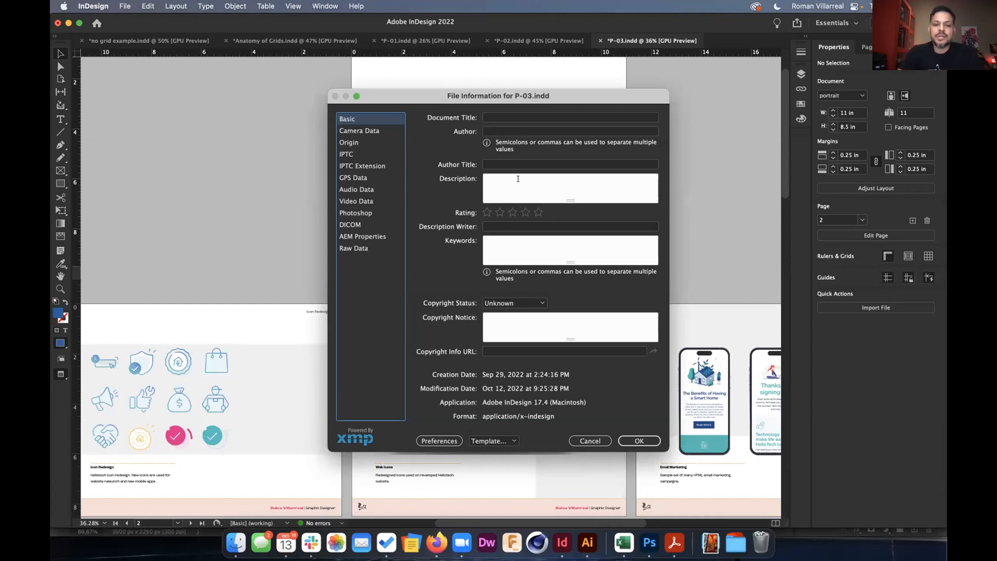
left_click(498, 117)
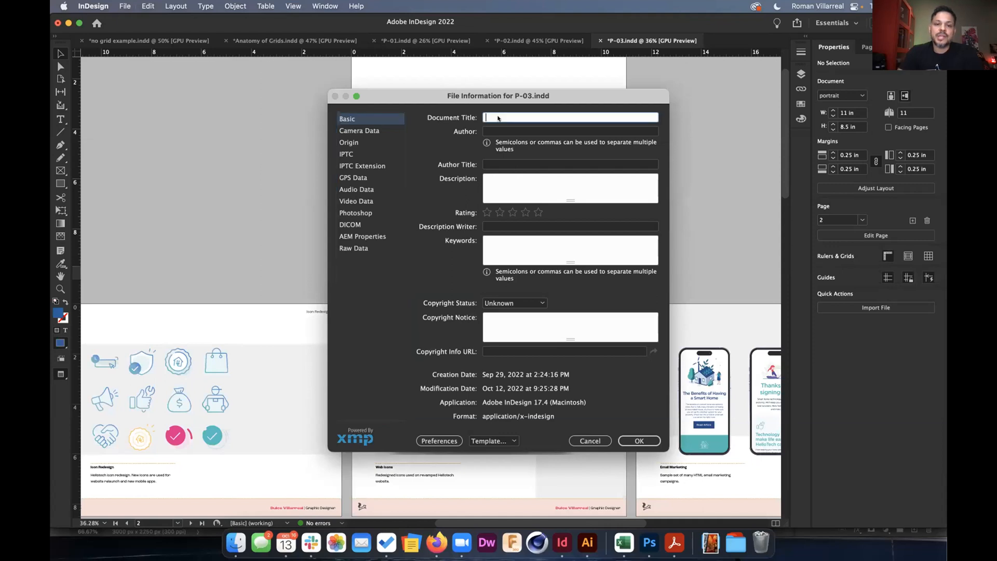
left_click(505, 179)
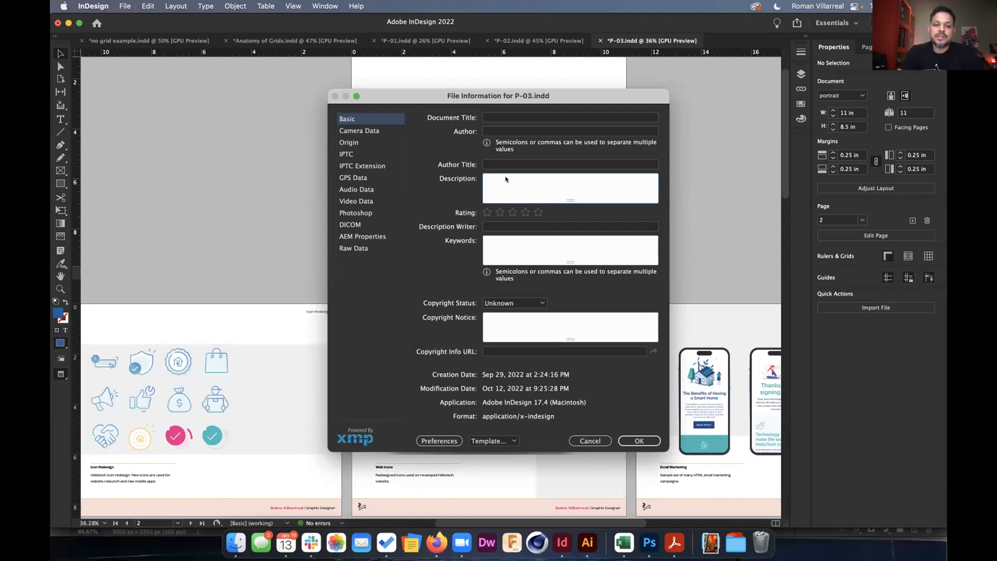
left_click(500, 239)
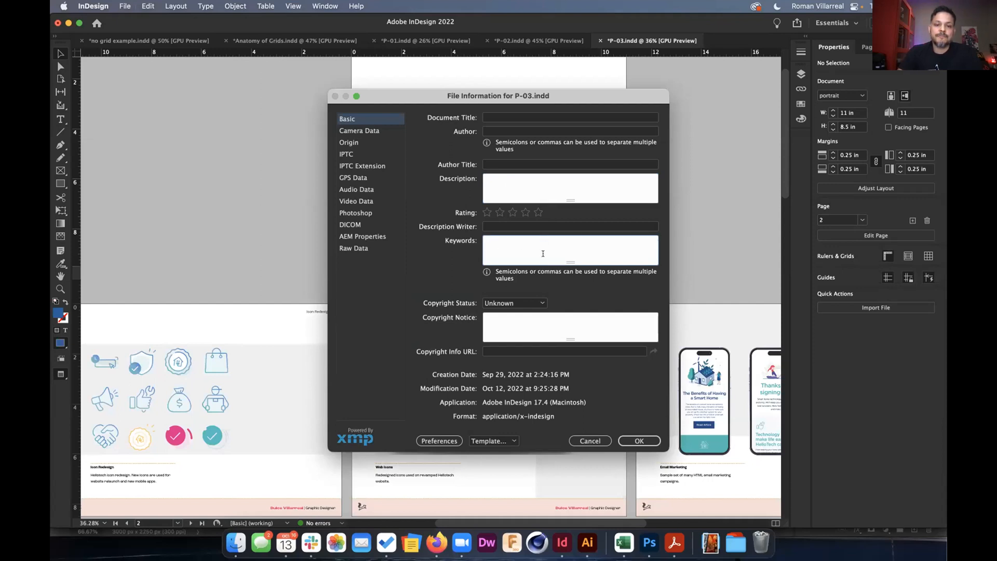
left_click(590, 440)
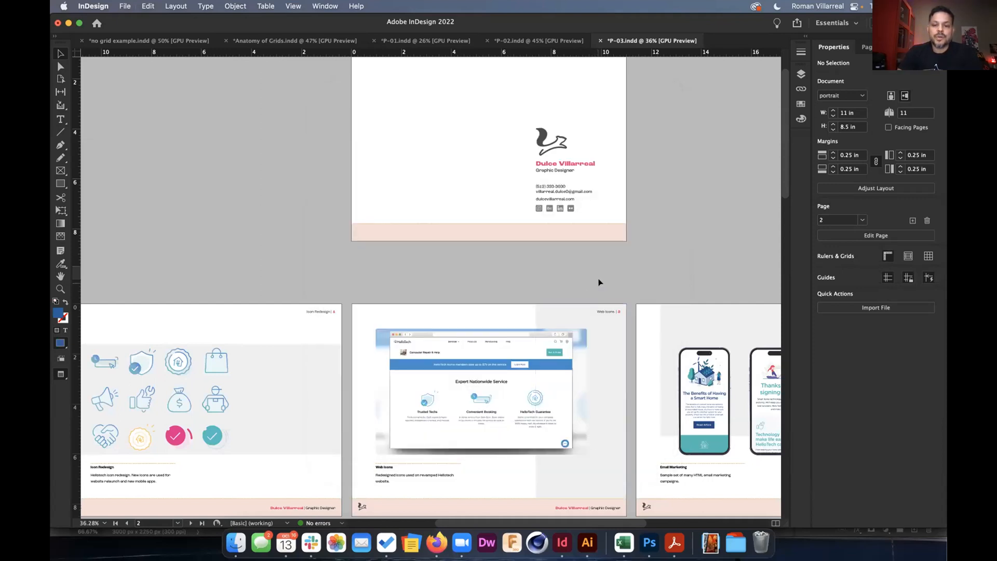
In Acrobat, step through the Icon Redesign, Web Icons and Email Marketing page thumbnails.
key("super+Tab")
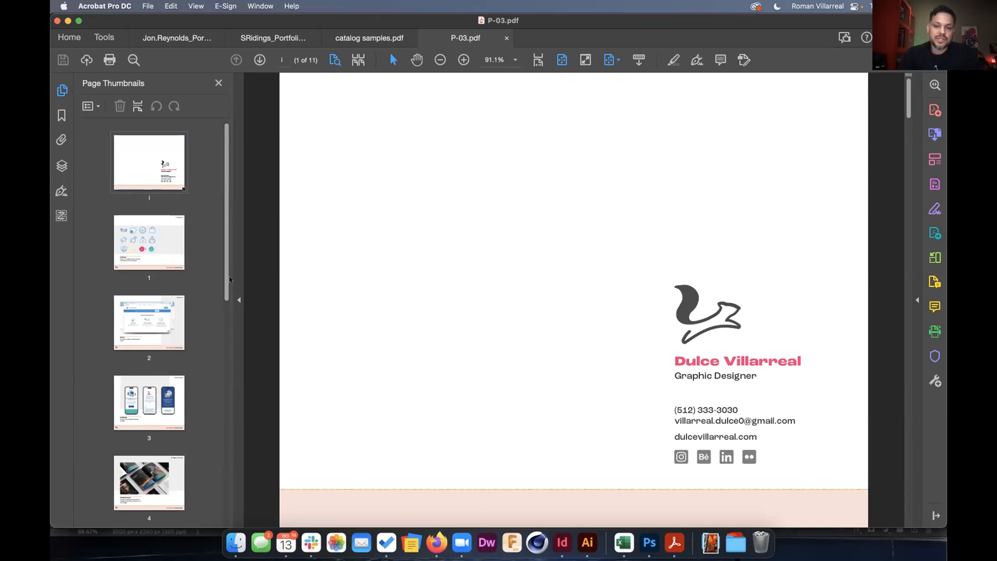
left_click(161, 243)
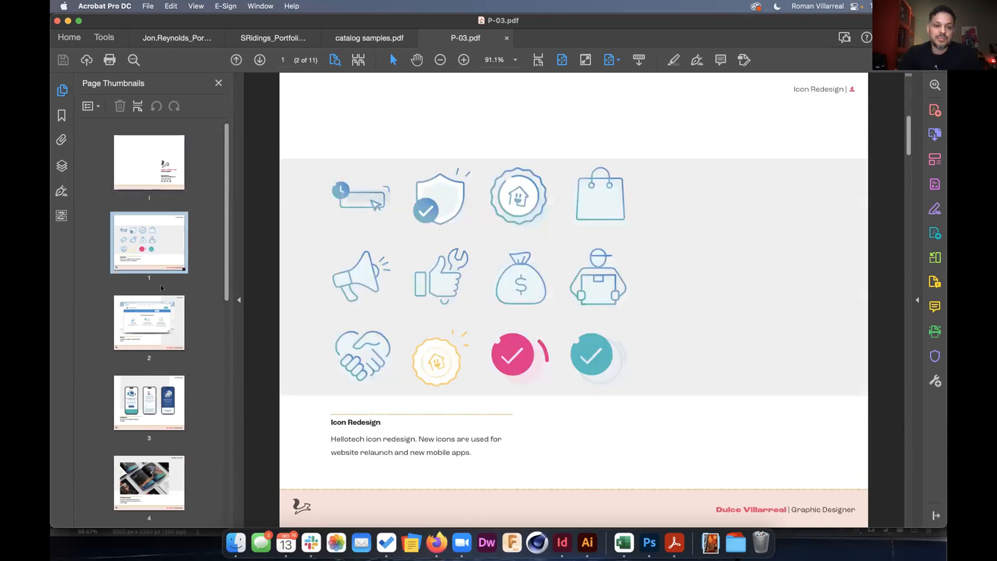
left_click(166, 311)
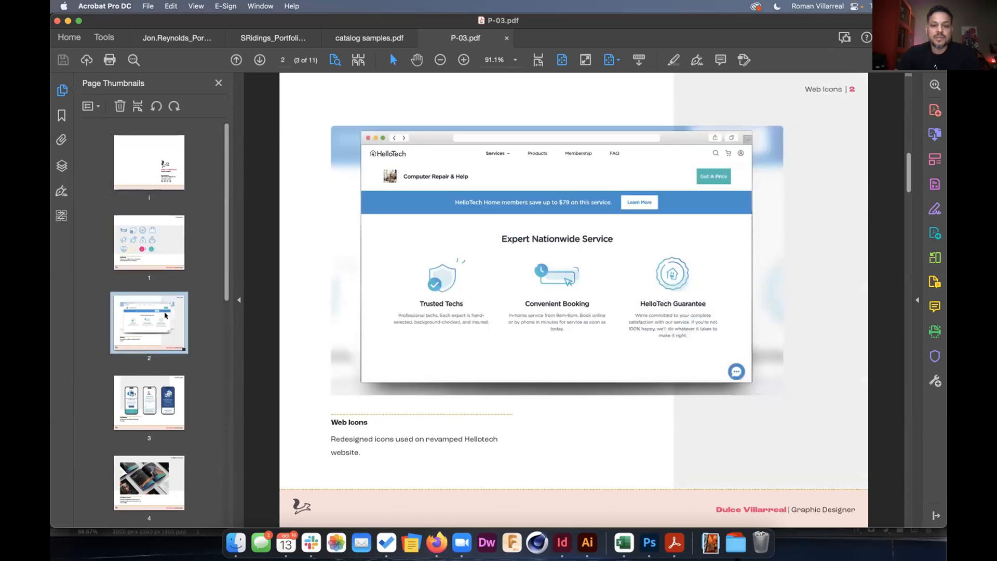
left_click(164, 382)
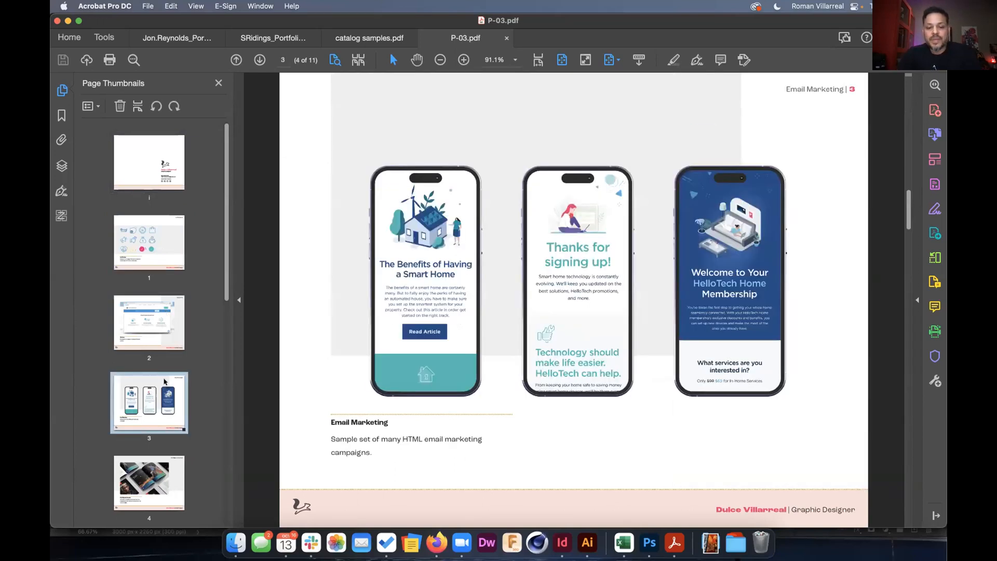
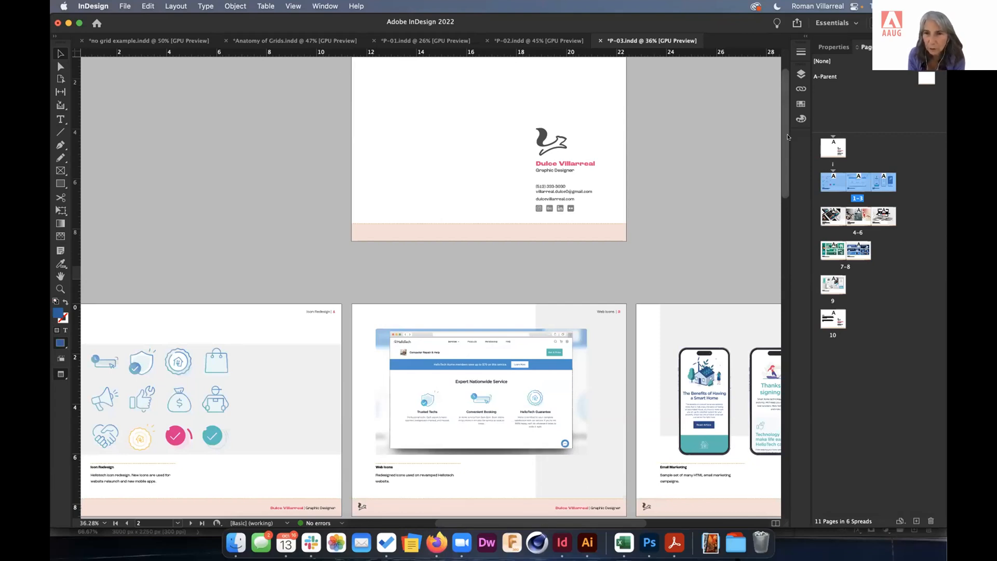
Switch to the P-02 portfolio document.
left_click(533, 41)
Create a new blank 11 × 8.5 in landscape document and open its A-Parent page.
scroll(490, 238, "up", 3)
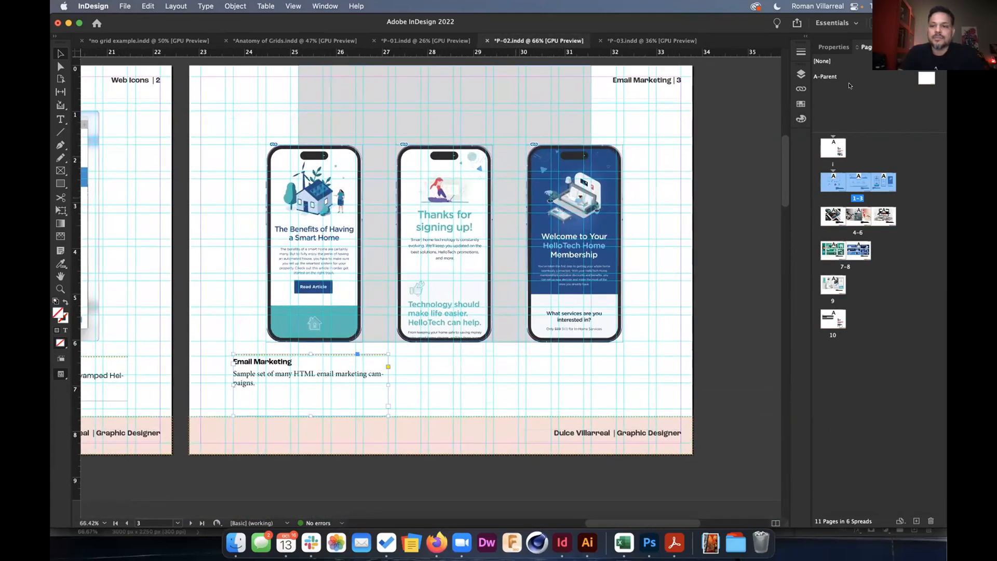
left_click(125, 6)
mouse_move(148, 23)
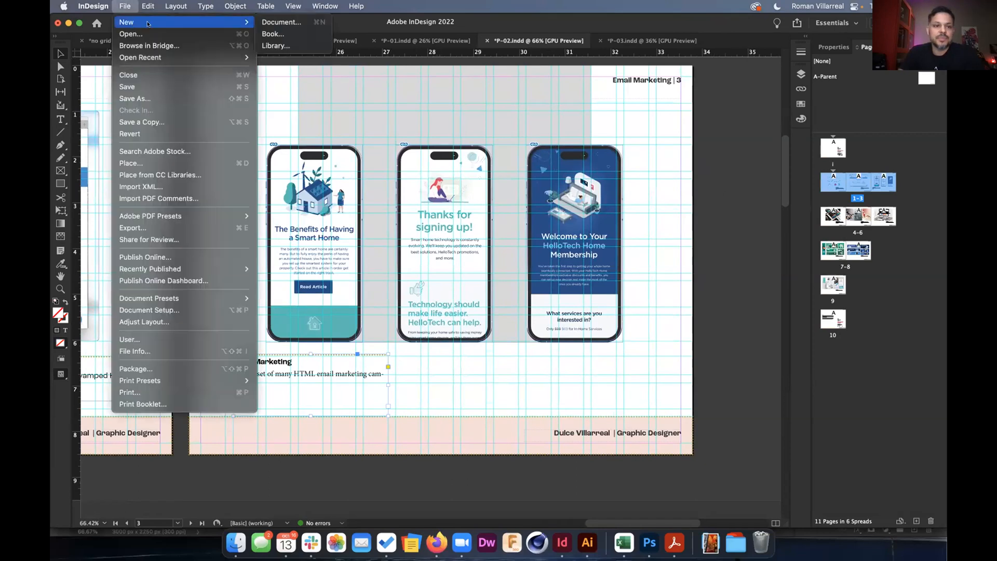
left_click(281, 22)
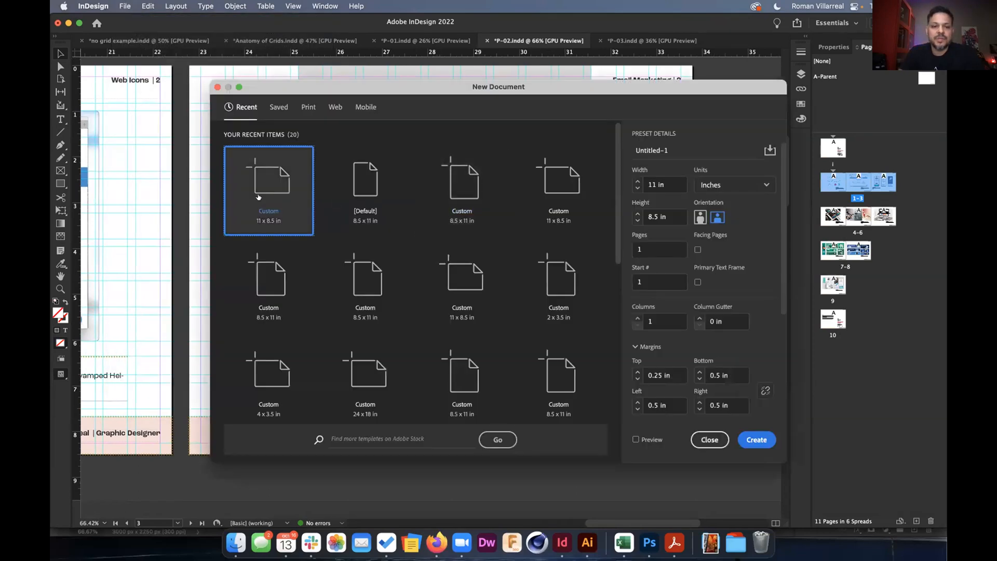
key("Escape")
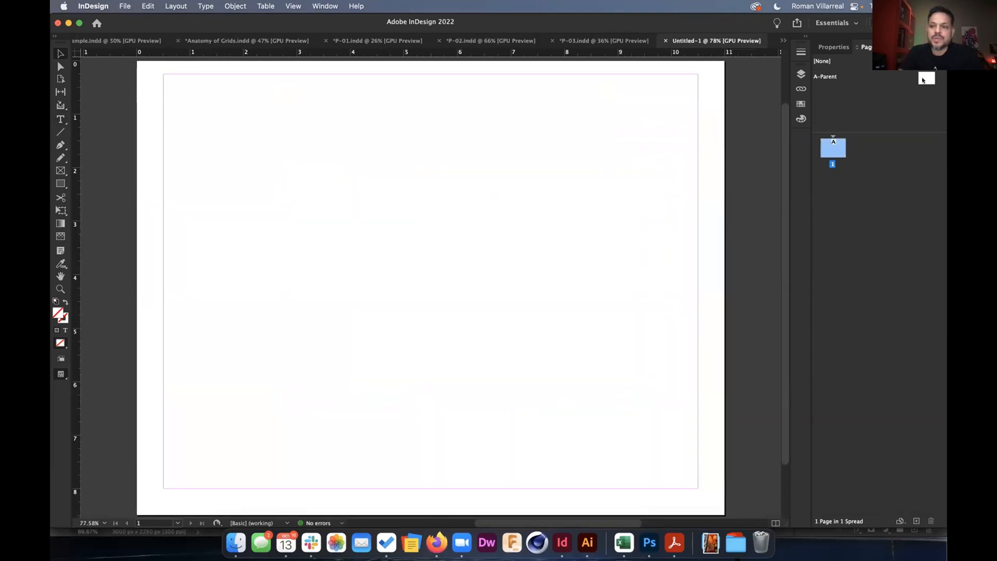
double_click(923, 79)
Draw a rectangle on A-Parent, fill it with the cyan swatch, then view page 1.
left_click(60, 183)
left_click_drag(302, 161, 440, 270)
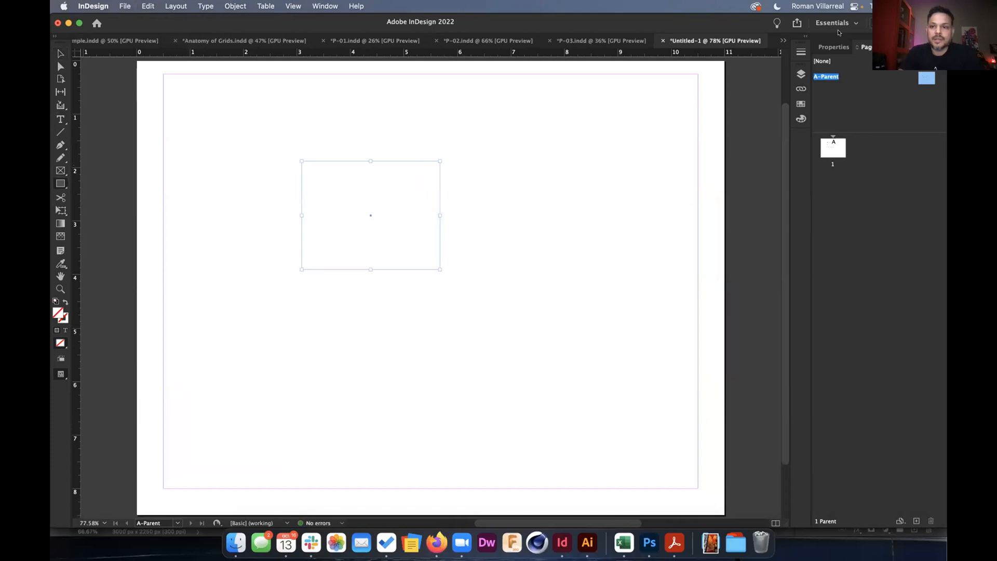
left_click(834, 46)
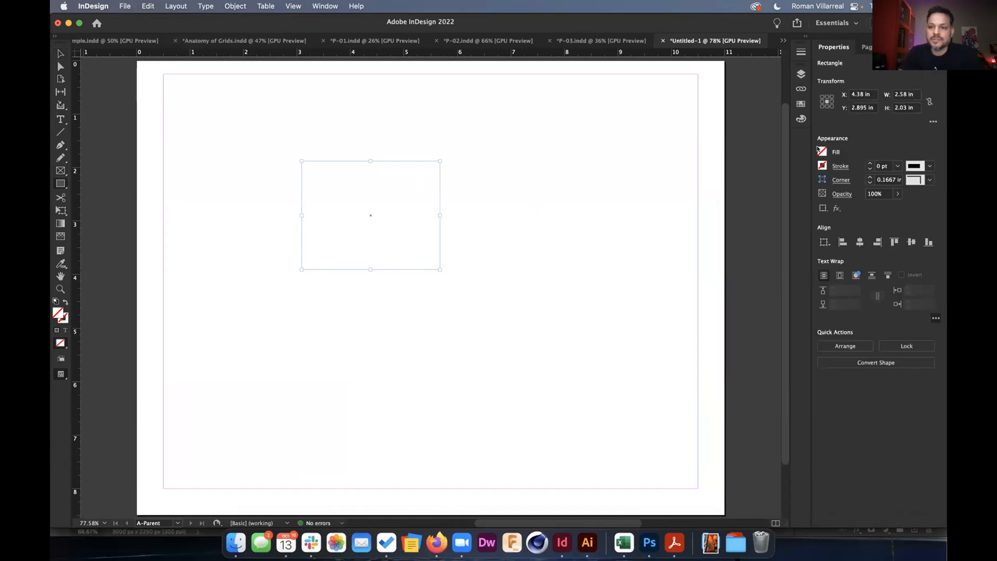
left_click(820, 151)
left_click(746, 268)
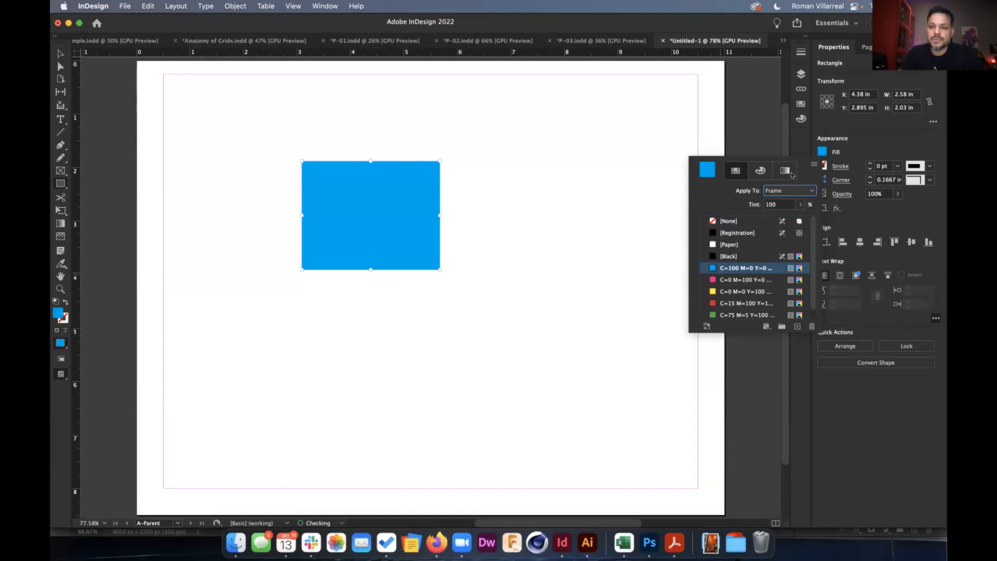
left_click(847, 124)
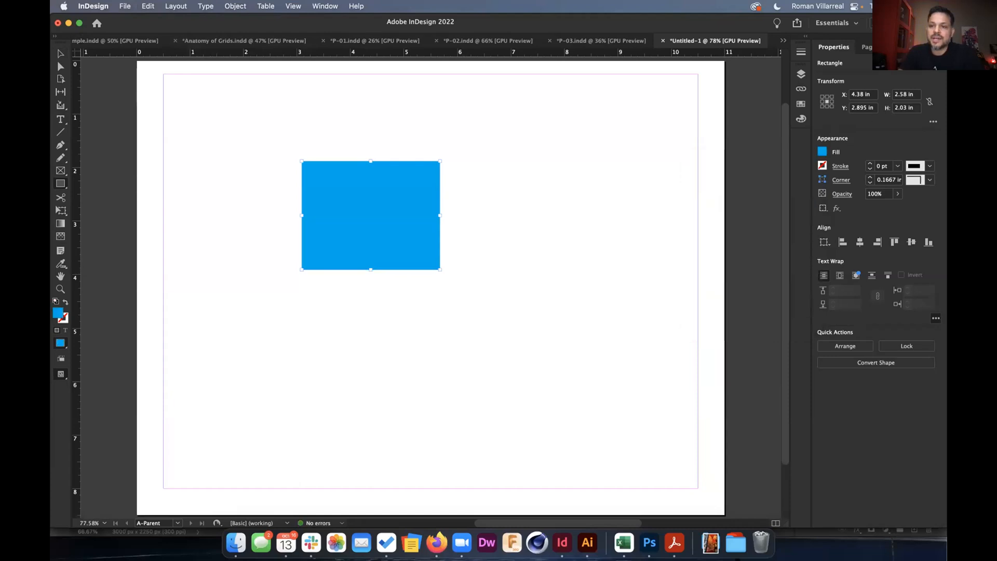
left_click(866, 47)
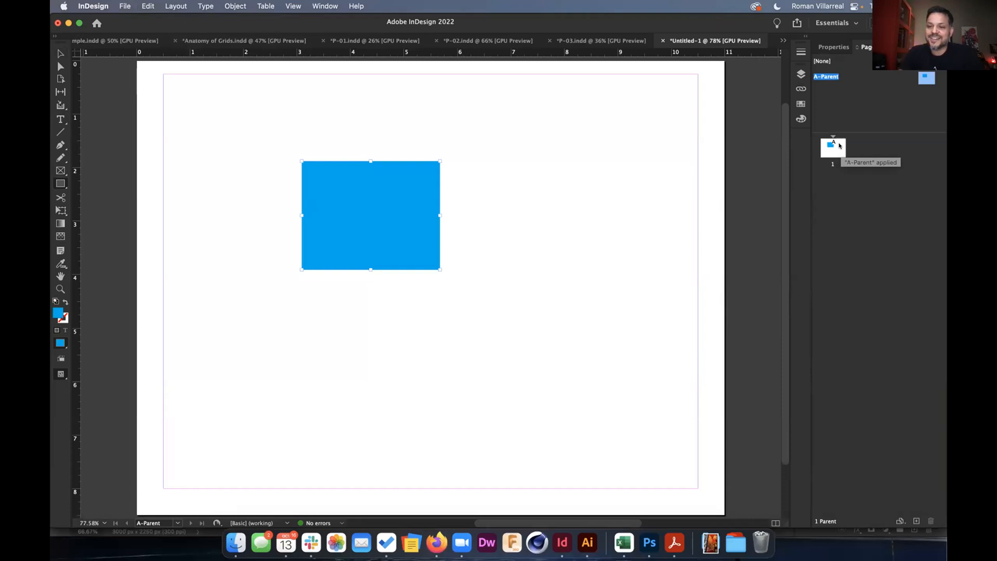
double_click(833, 147)
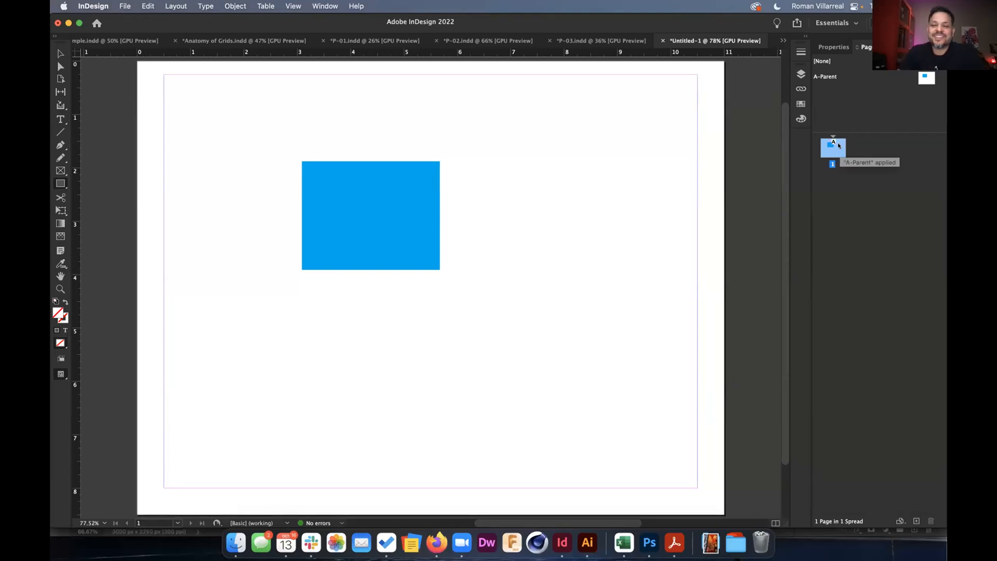
Try to select the parent's blue rectangle on page 1 with the Selection tool.
key("v")
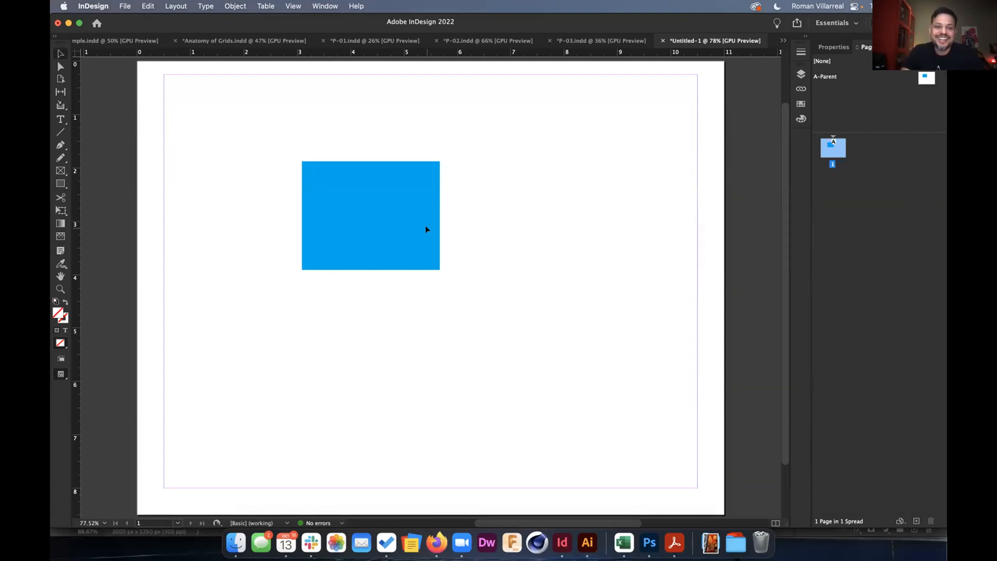
left_click_drag(394, 206, 470, 263)
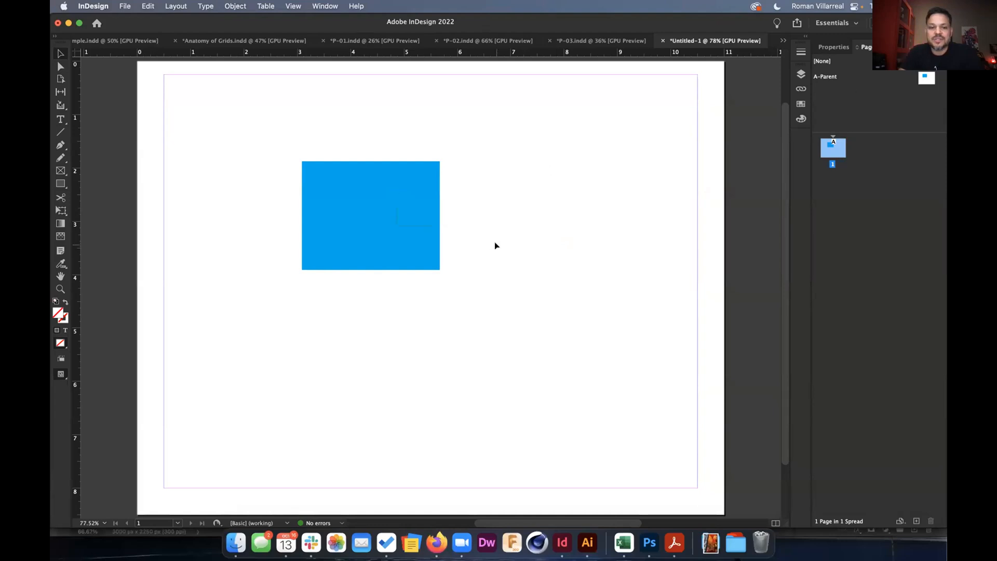
Override the parent rectangle on page 1 and reposition it down and to the right.
left_click(411, 227)
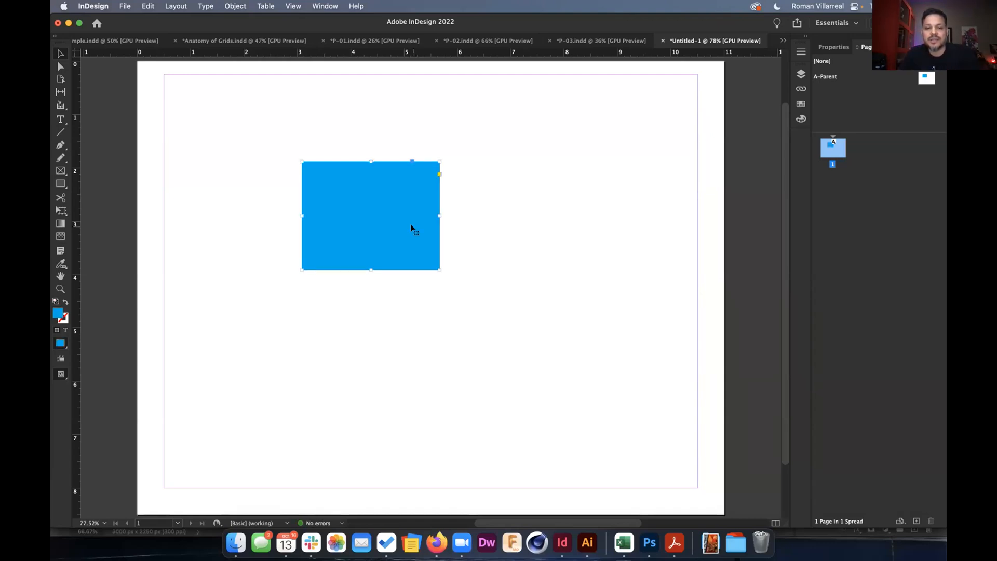
left_click_drag(392, 232, 502, 292)
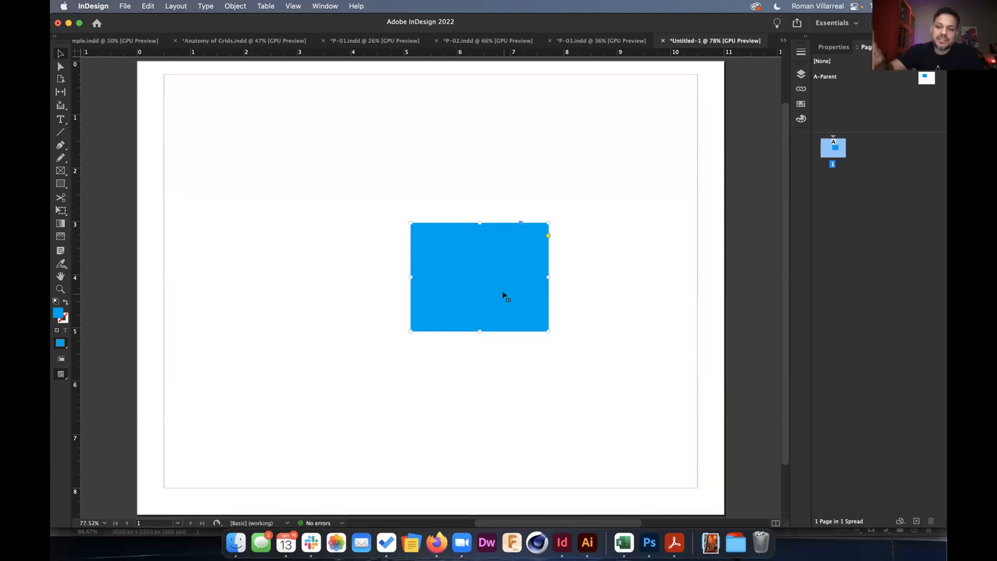
left_click_drag(502, 292, 453, 283)
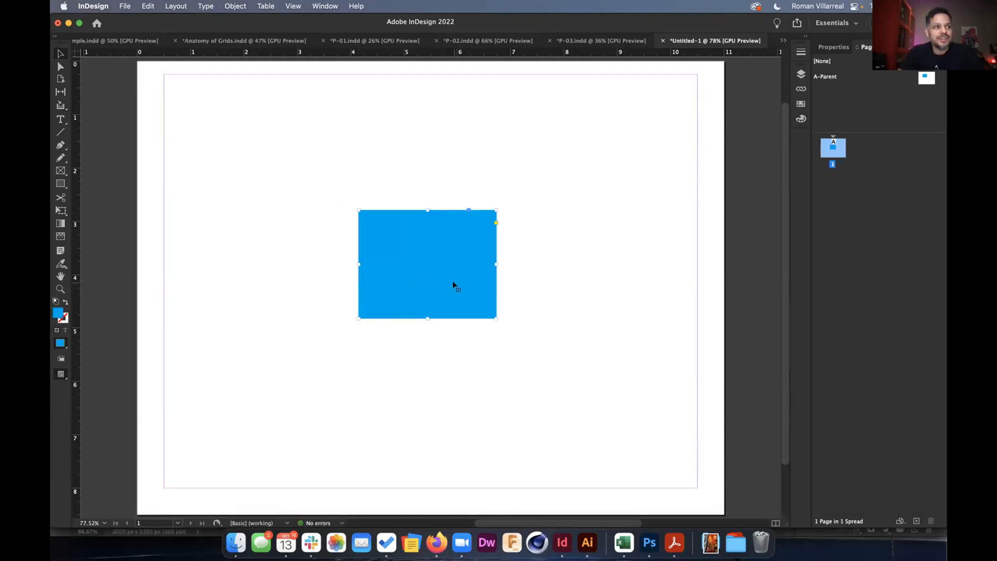
left_click_drag(453, 280, 464, 257)
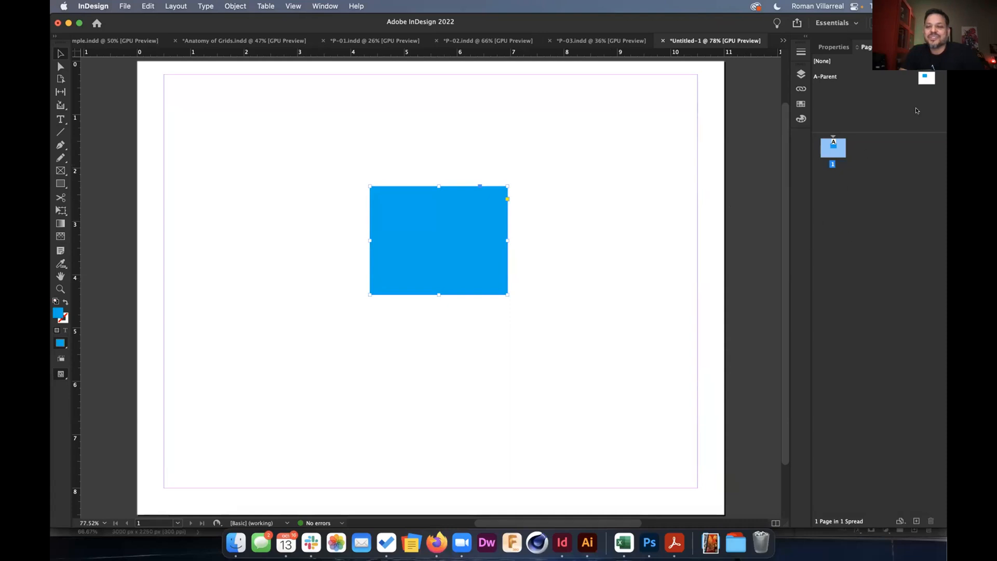
Compare with A-Parent, reapply the parent to page 1, and return to page 1.
double_click(926, 78)
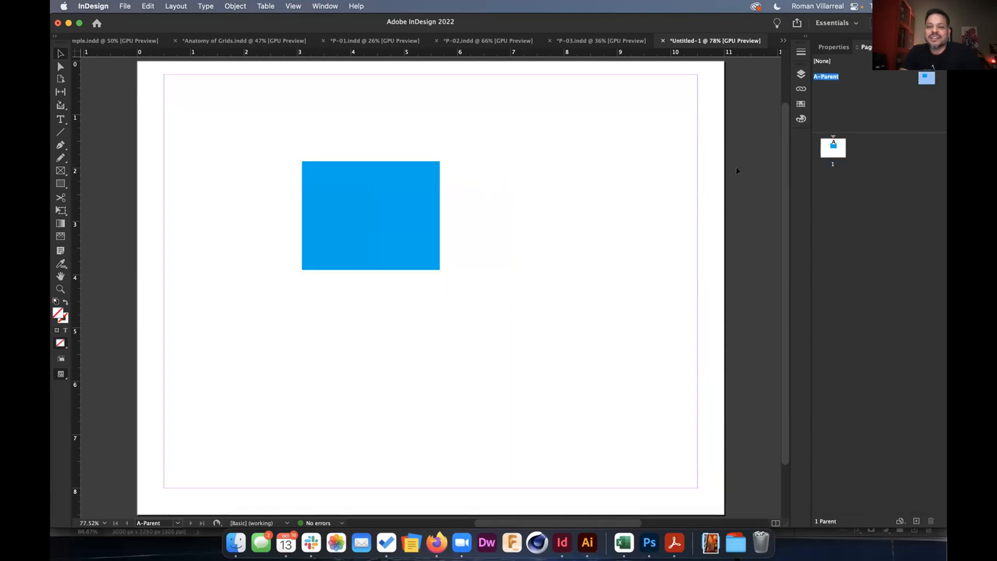
left_click_drag(823, 150, 831, 148)
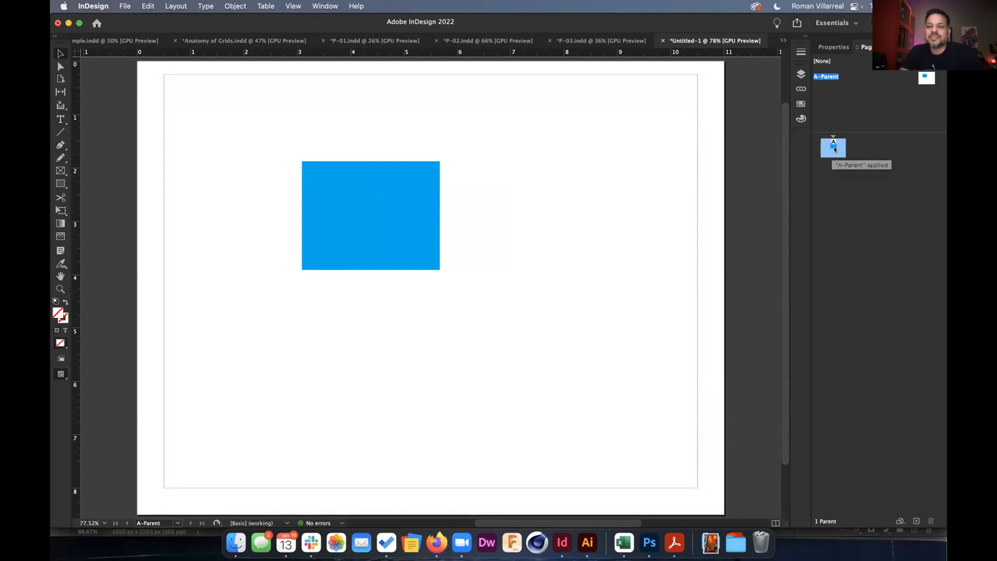
double_click(833, 149)
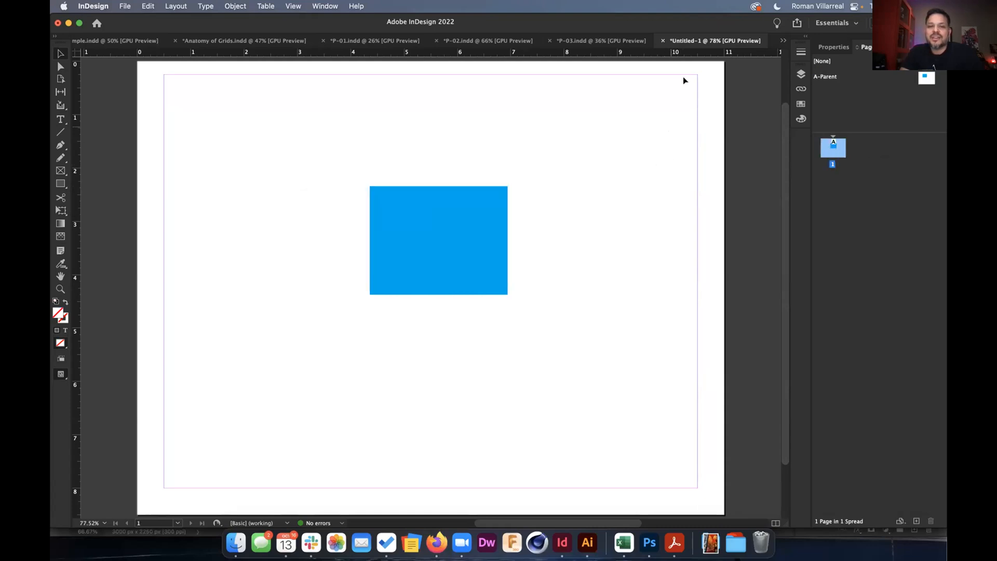
In P-03, try moving the Web Icons grey background rectangle, ending back at the page top.
left_click(583, 41)
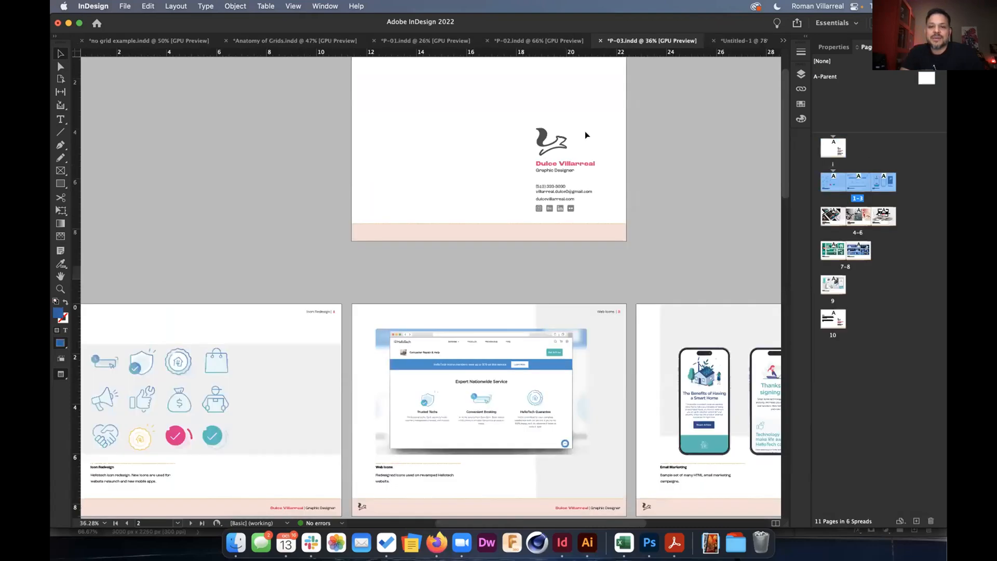
scroll(522, 270, "down", 2)
scroll(599, 313, "up", 8)
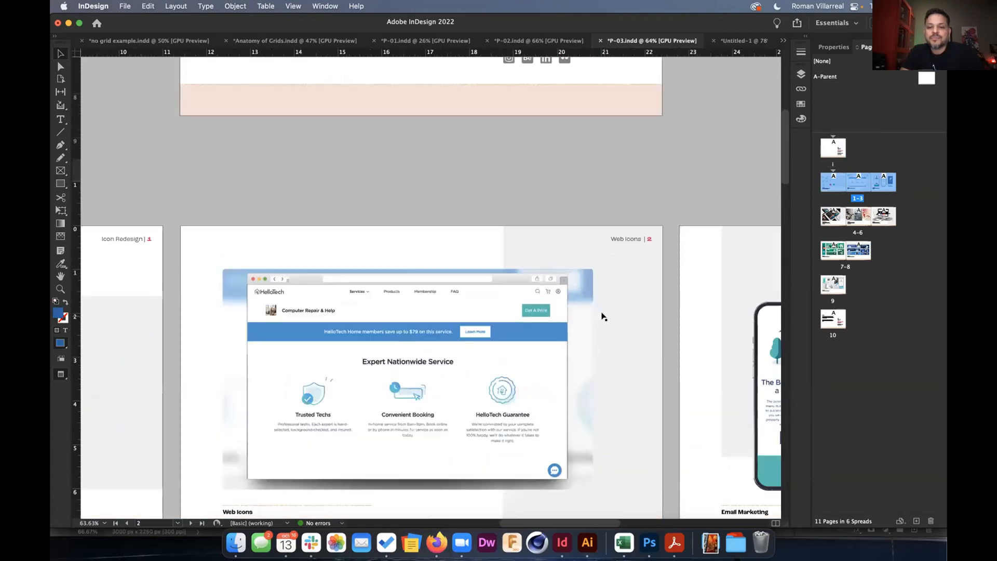
left_click_drag(653, 261, 574, 252)
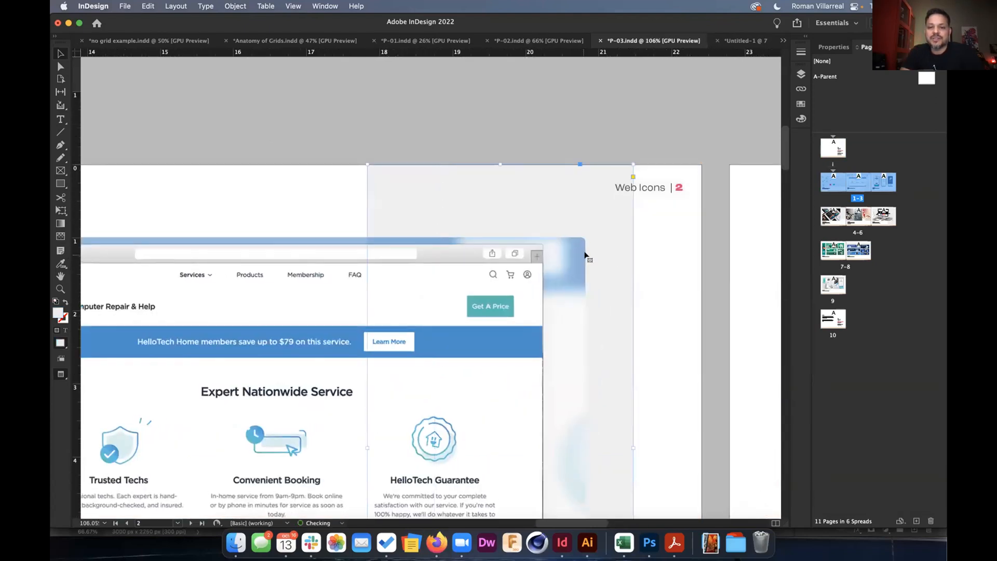
key("super+z")
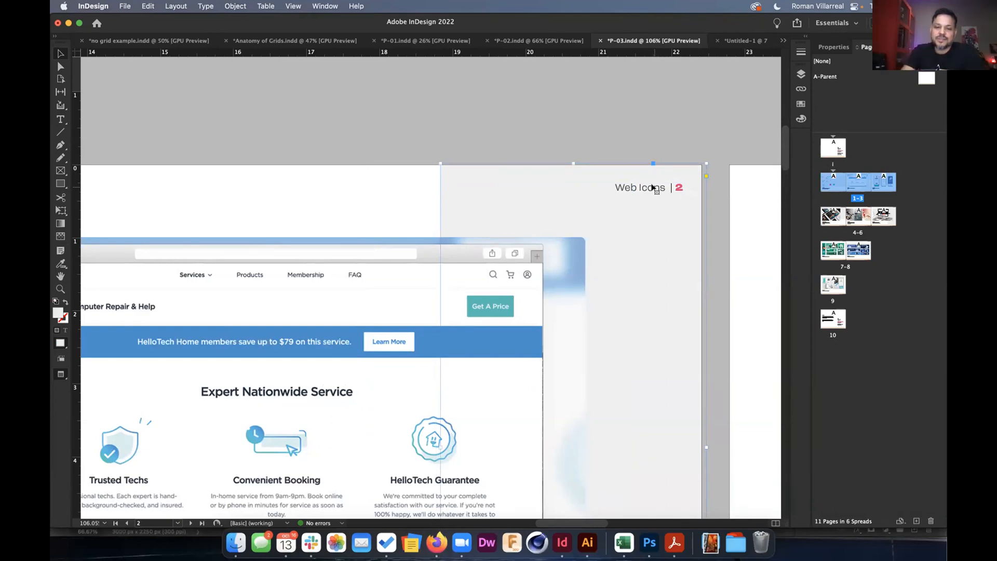
left_click_drag(641, 224, 637, 318)
left_click(645, 200)
left_click(646, 191)
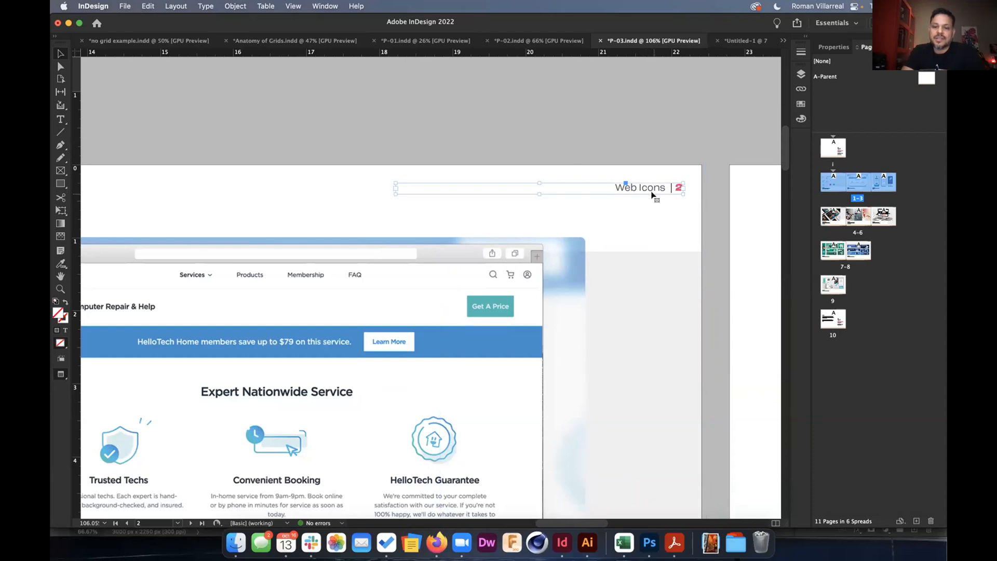
left_click_drag(628, 314, 619, 229)
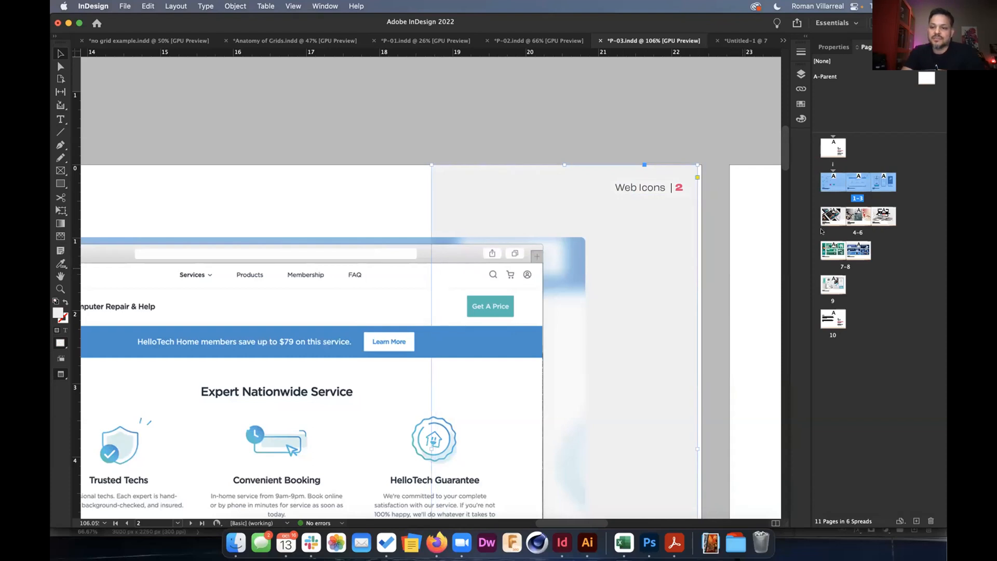
Deselect the empty frame on page 3 and move down to WebAd Banner pages 7–8 and Print Collateral.
scroll(705, 248, "down", 1)
scroll(704, 248, "down", 2)
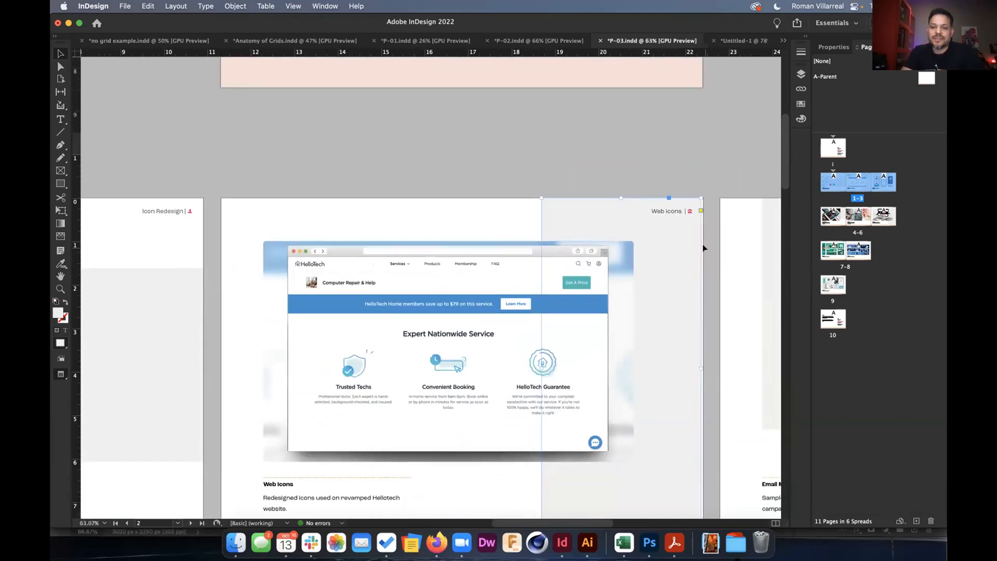
scroll(704, 248, "down", 2)
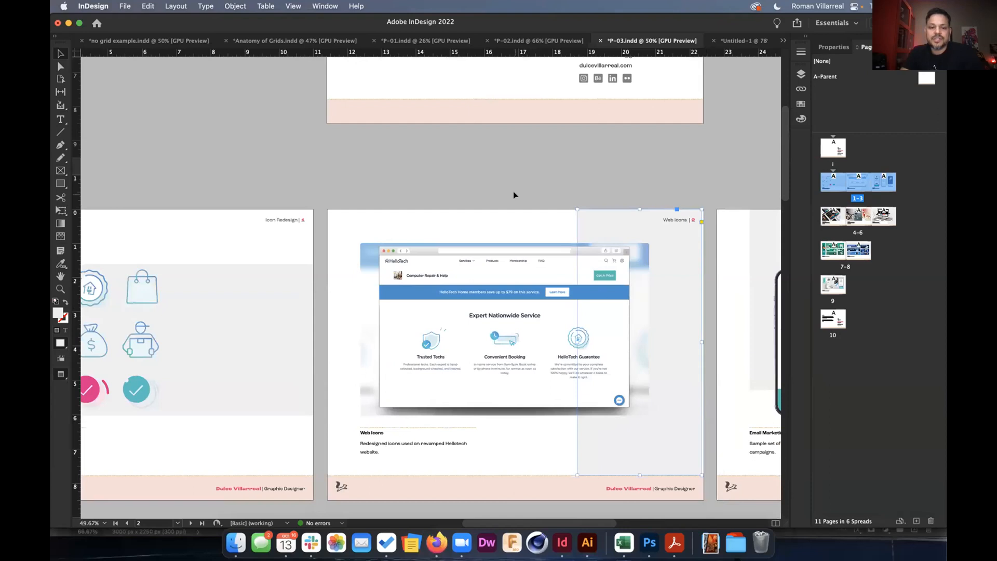
scroll(513, 195, "down", 3)
scroll(514, 195, "right", 2)
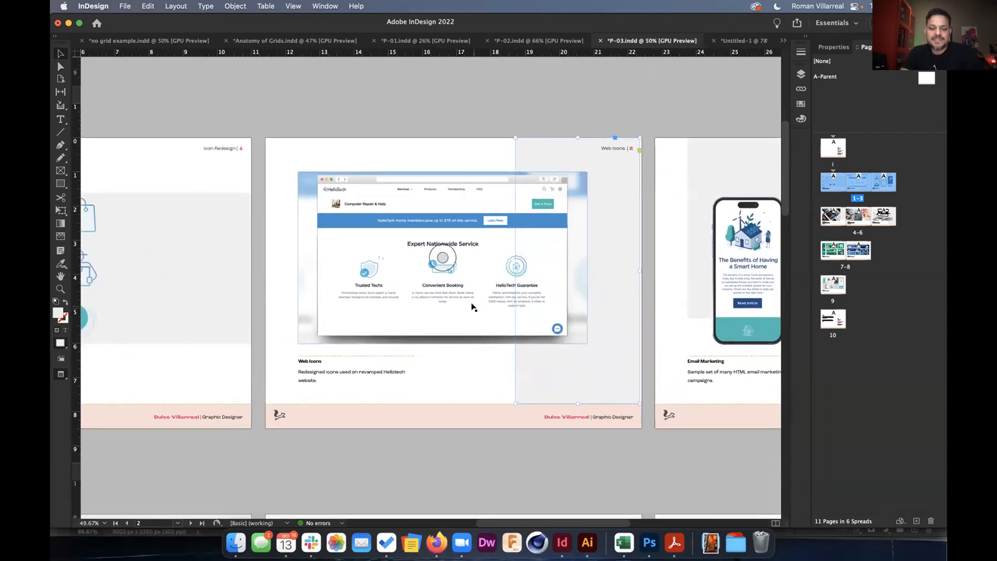
scroll(471, 306, "down", 5)
scroll(472, 306, "left", 1)
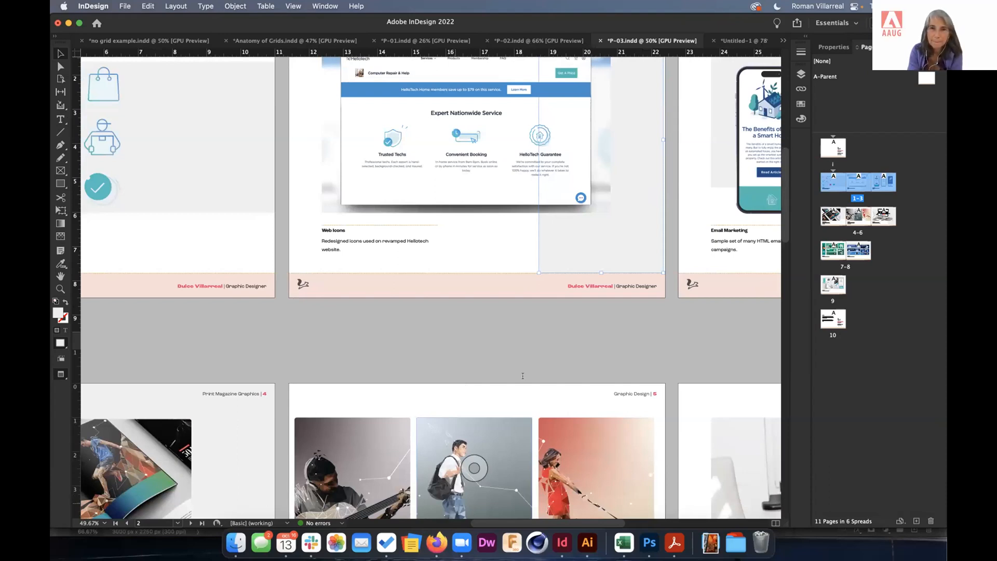
left_click(672, 326)
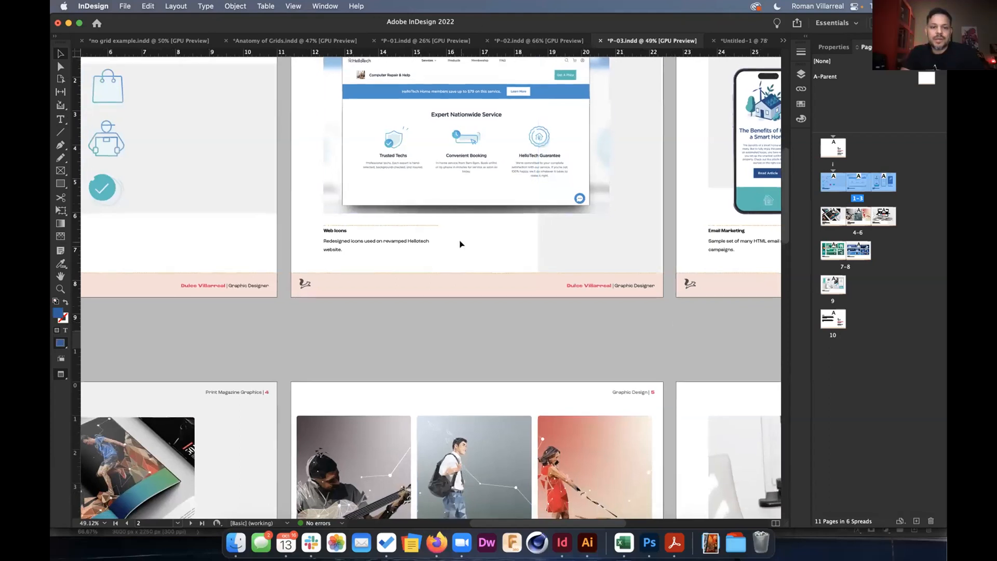
scroll(343, 256, "down", 2)
scroll(435, 338, "down", 2)
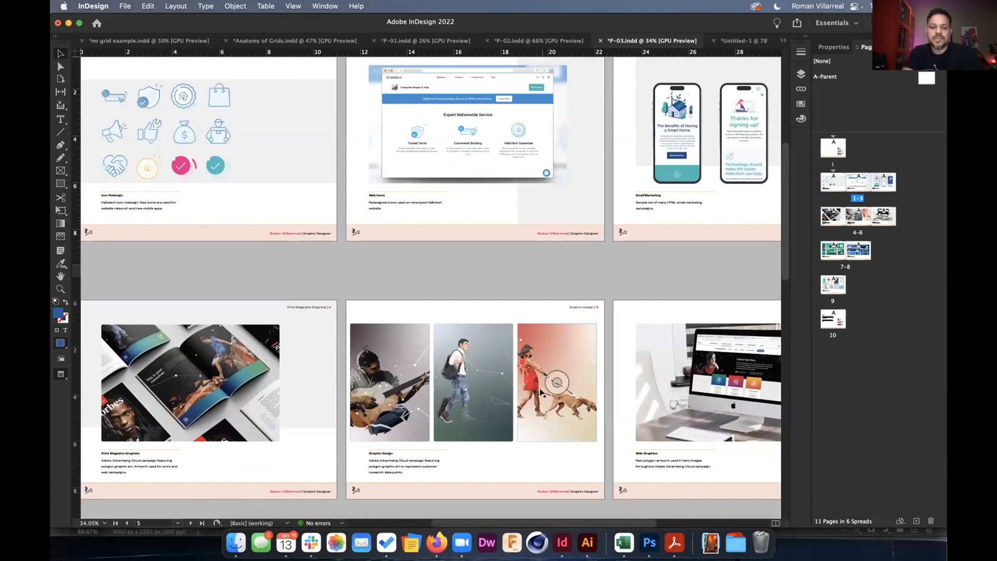
scroll(540, 397, "down", 15)
scroll(323, 238, "down", 3)
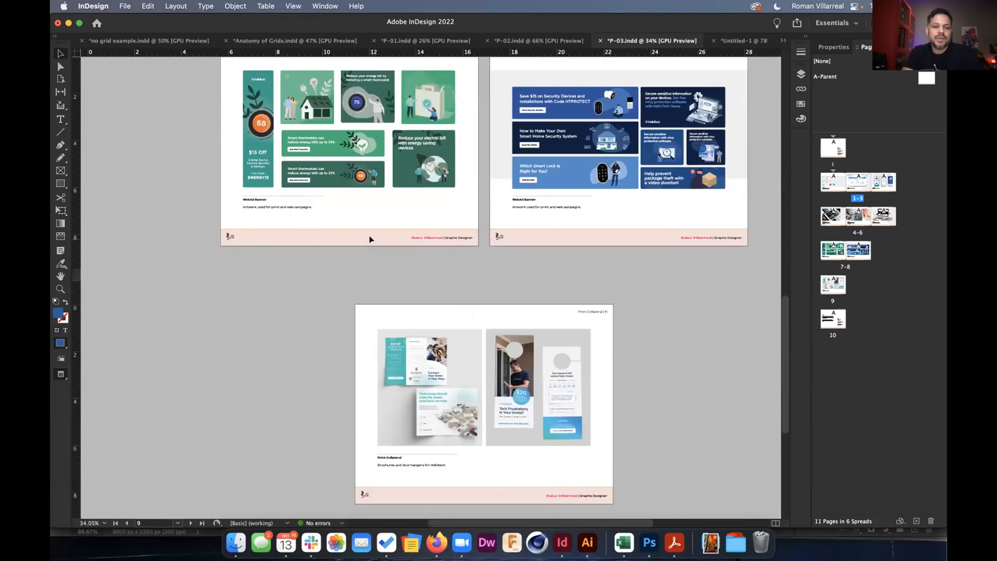
With the Page tool, widen page 7 from its left edge, then undo the change.
left_click(61, 79)
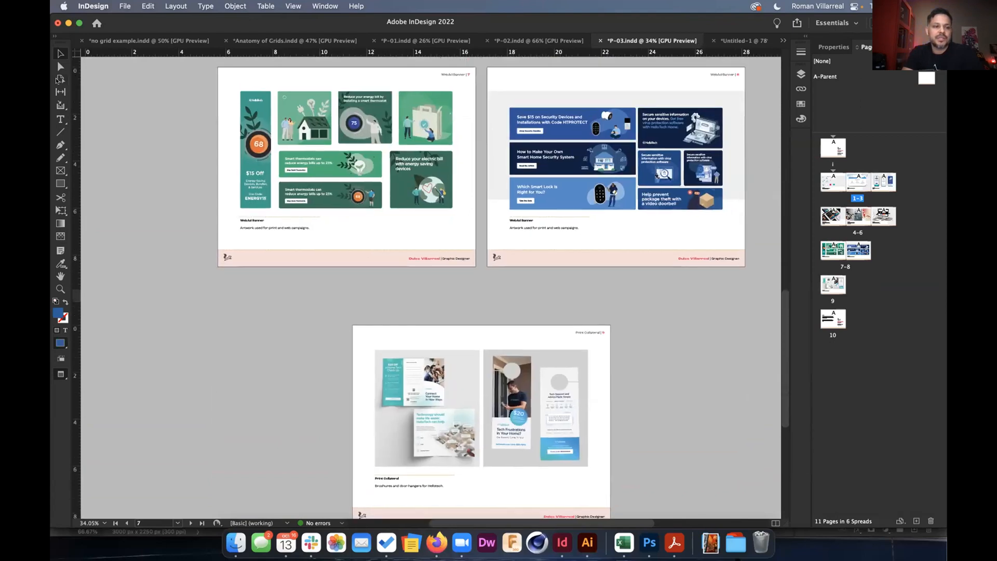
left_click(342, 229)
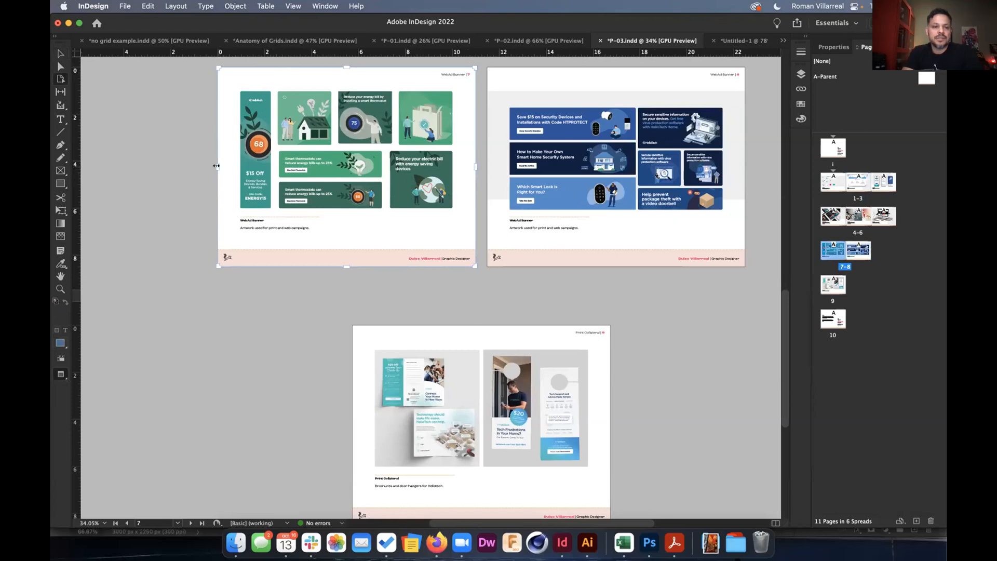
left_click_drag(212, 162, 182, 157)
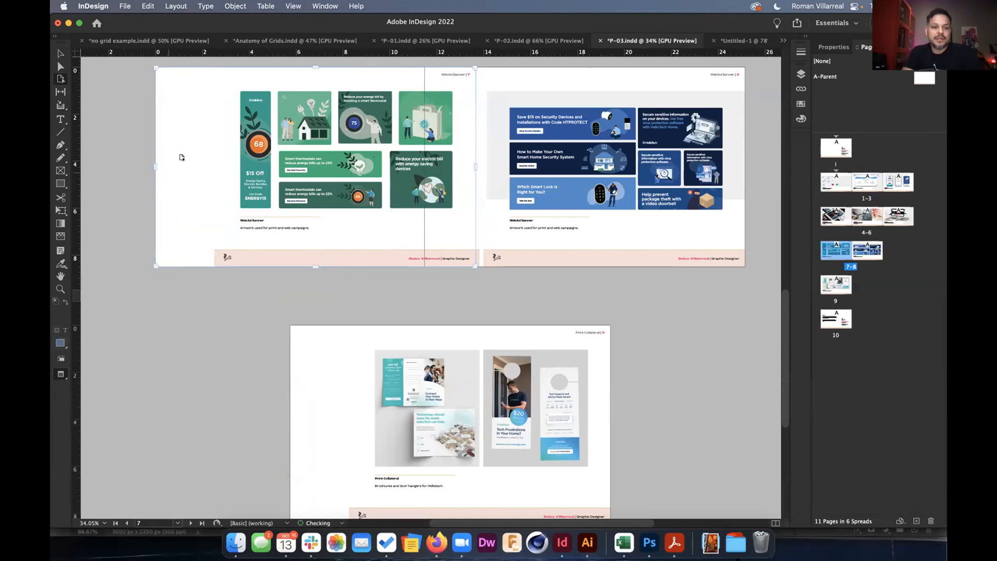
key("super+z")
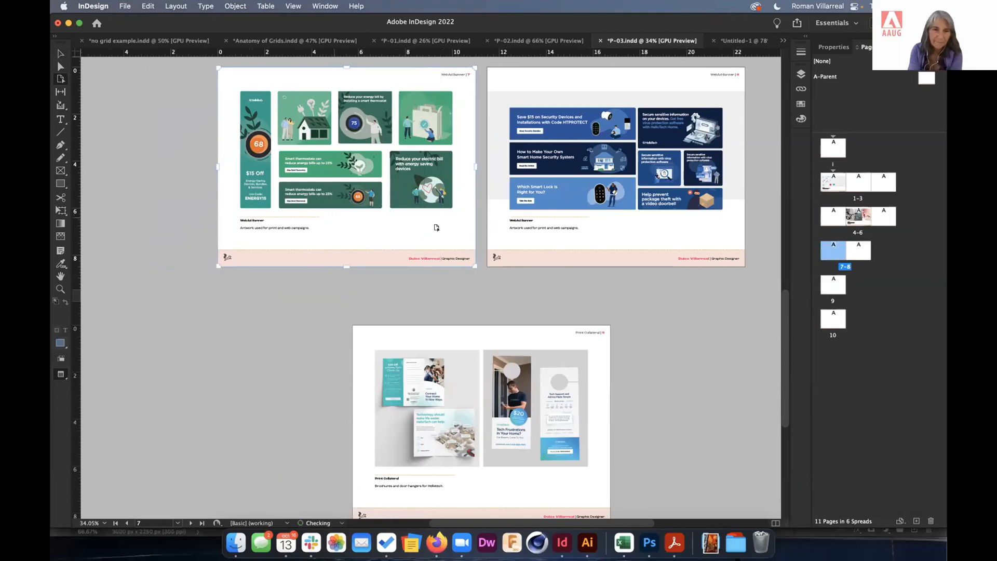
Move page 8 lower within its spread and return to the Selection tool.
left_click(601, 228)
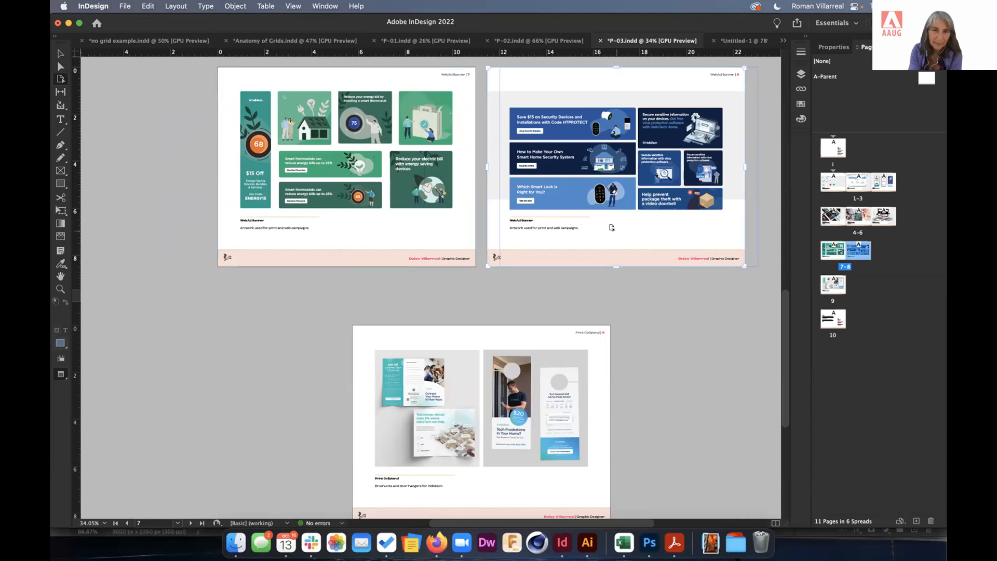
left_click_drag(611, 226, 611, 247)
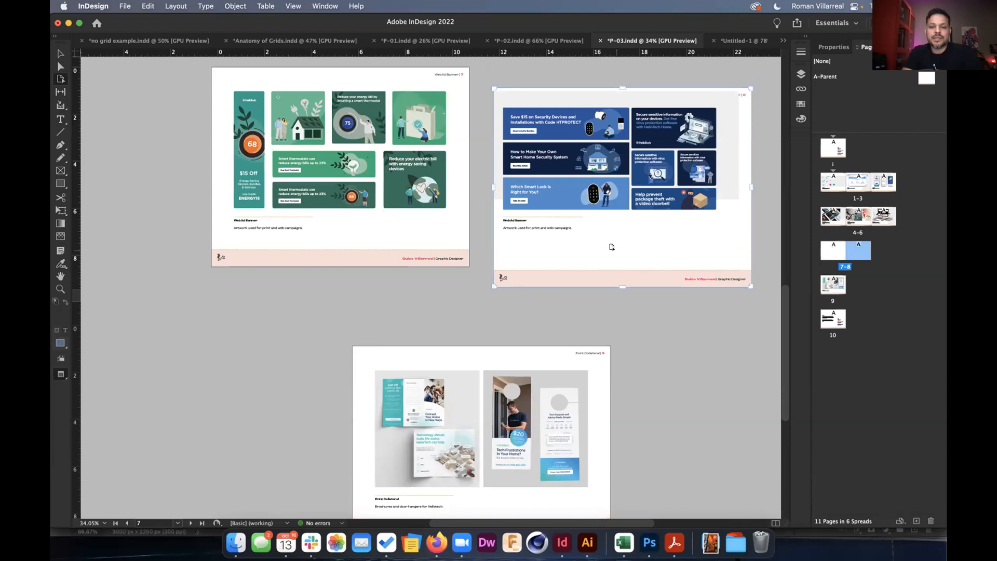
scroll(582, 228, "up", 2)
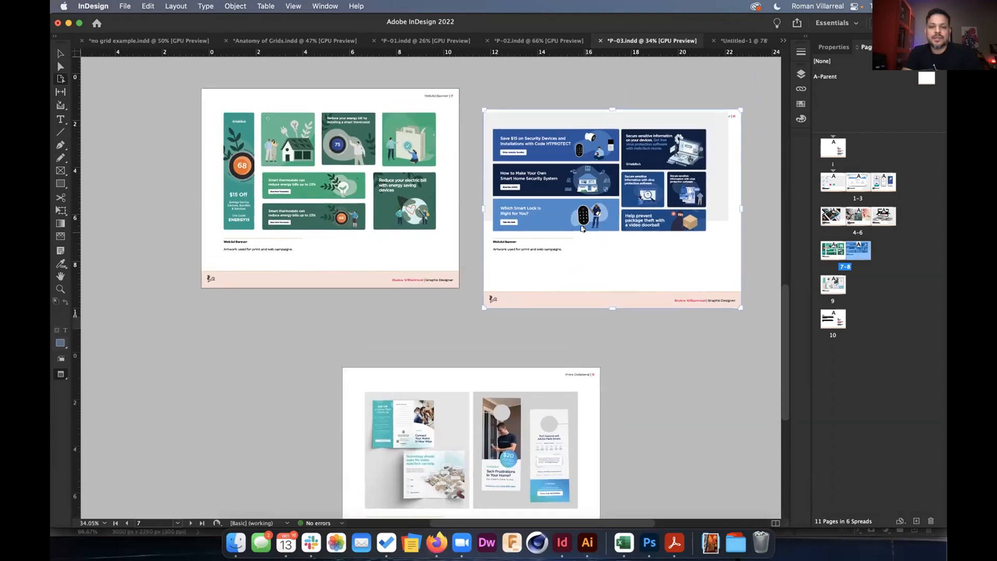
key("v")
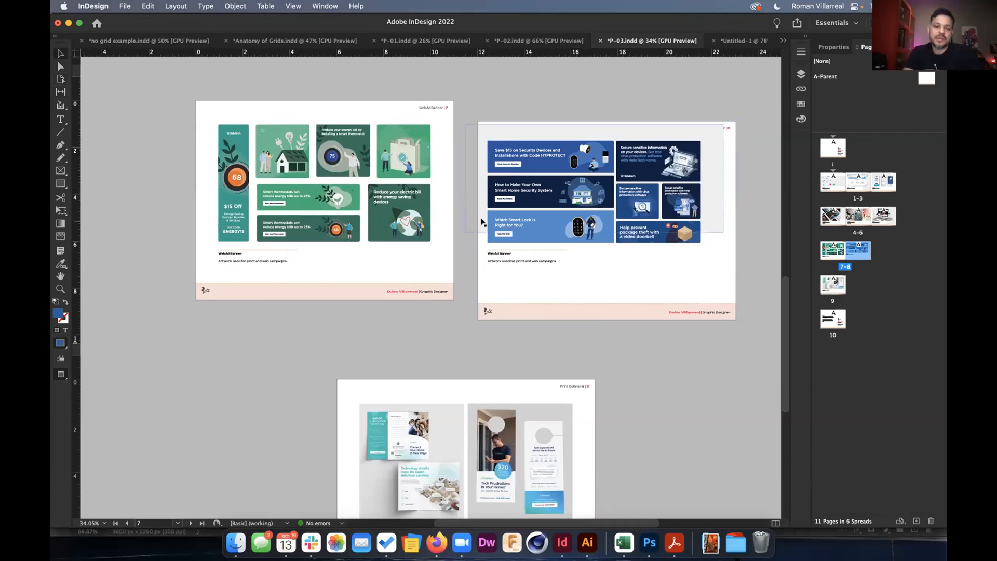
Zoom in on the Graphic Design page to 75%, then out to about 14% showing all spreads.
scroll(482, 222, "up", 6)
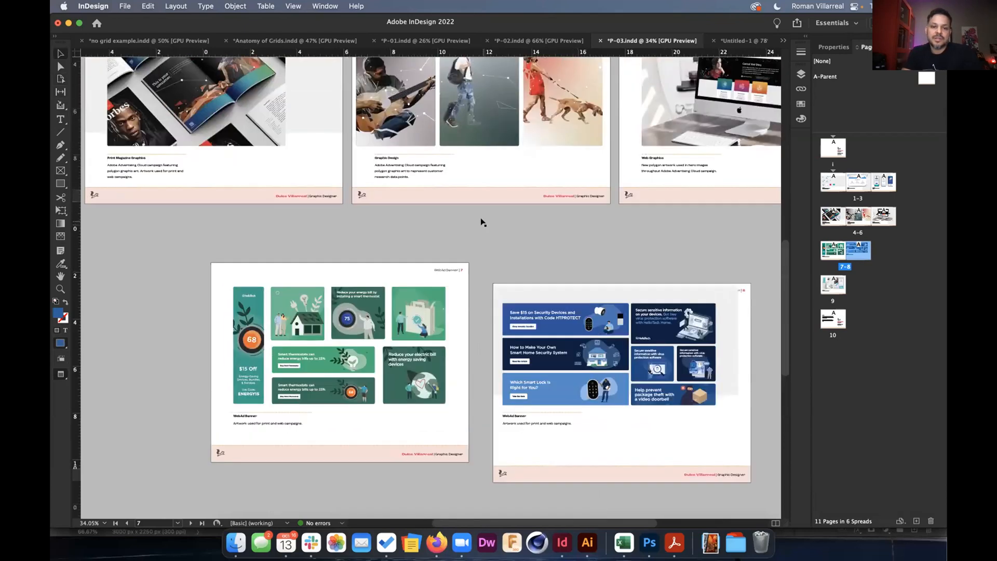
scroll(482, 222, "up", 5)
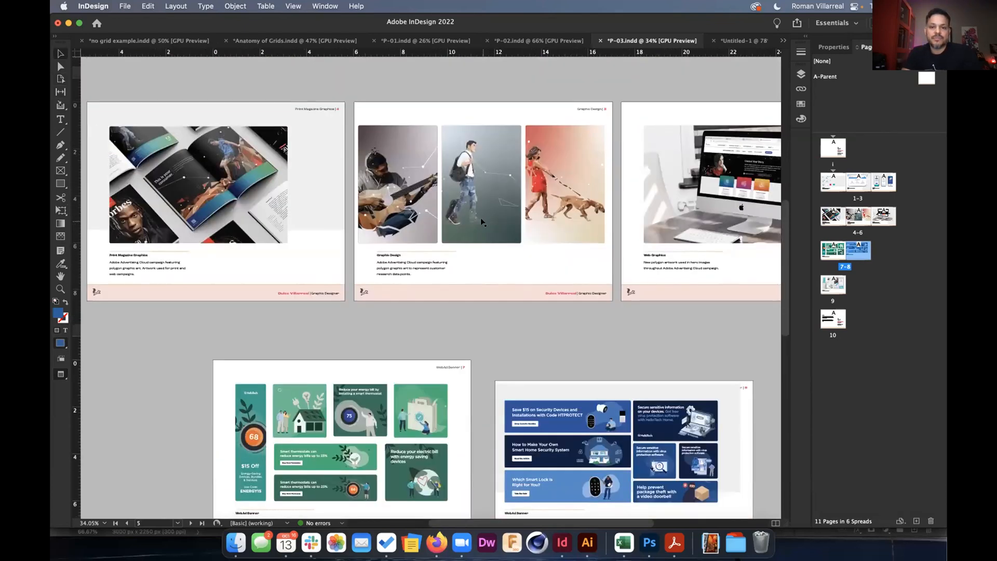
scroll(481, 223, "up", 3)
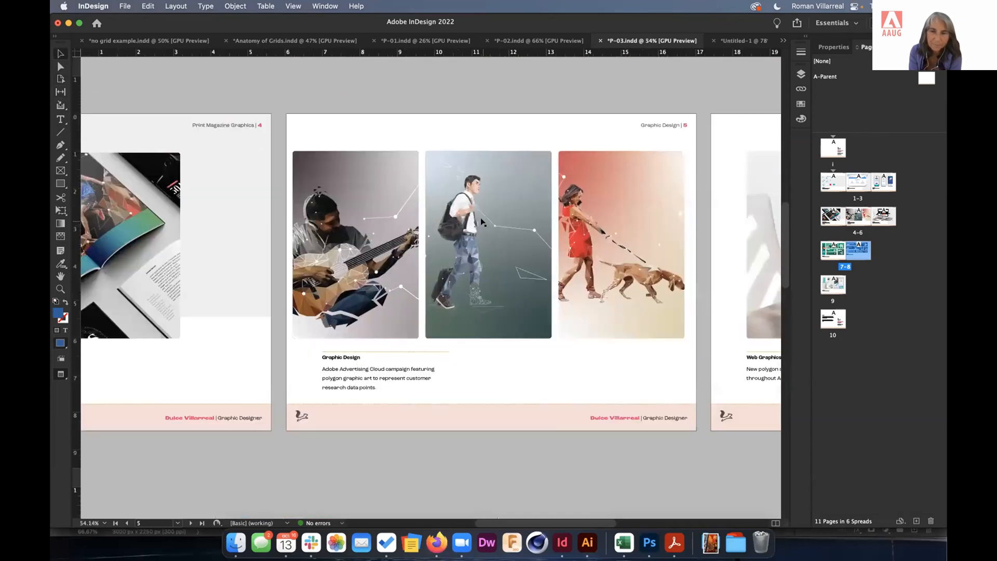
scroll(482, 223, "up", 2)
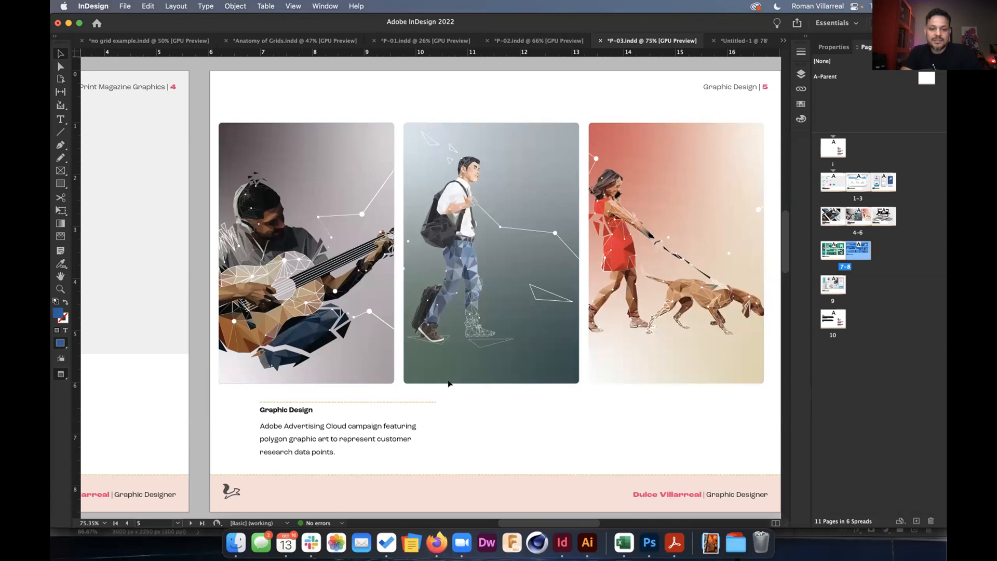
scroll(449, 383, "down", 5)
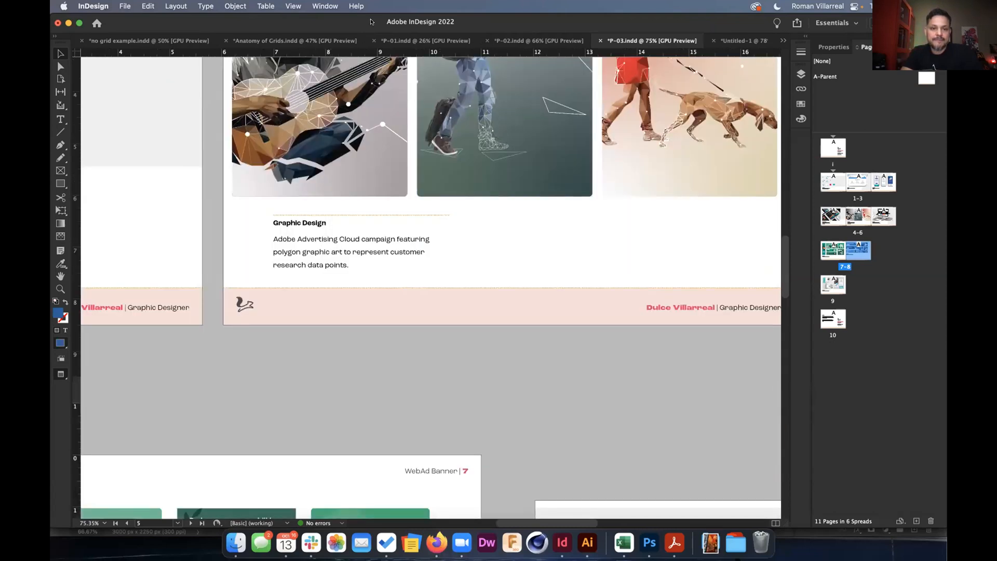
scroll(394, 86, "down", 10)
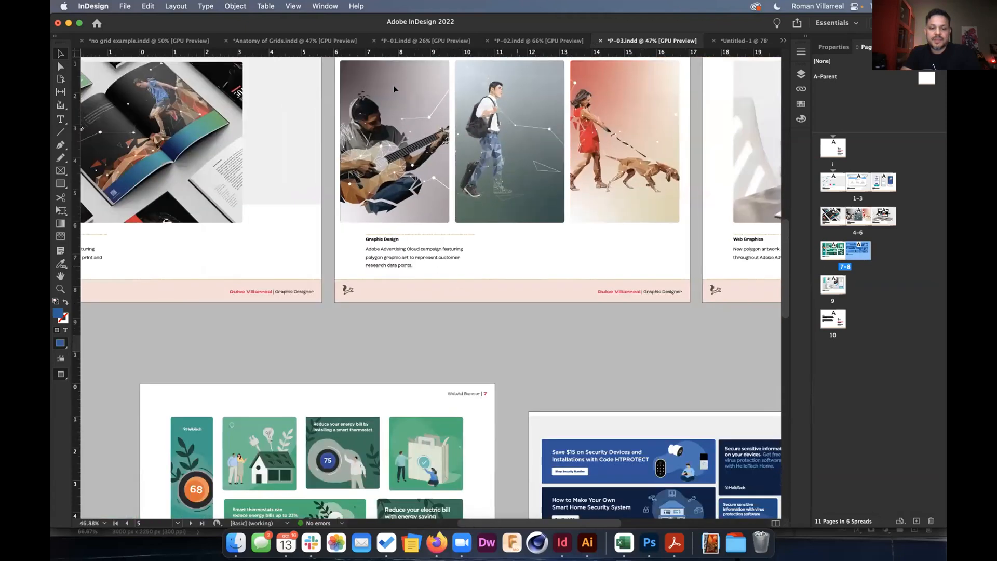
At 20% zoom, select the middle page of spread 1–3 to make it current, then pan slightly.
scroll(515, 264, "down", 3)
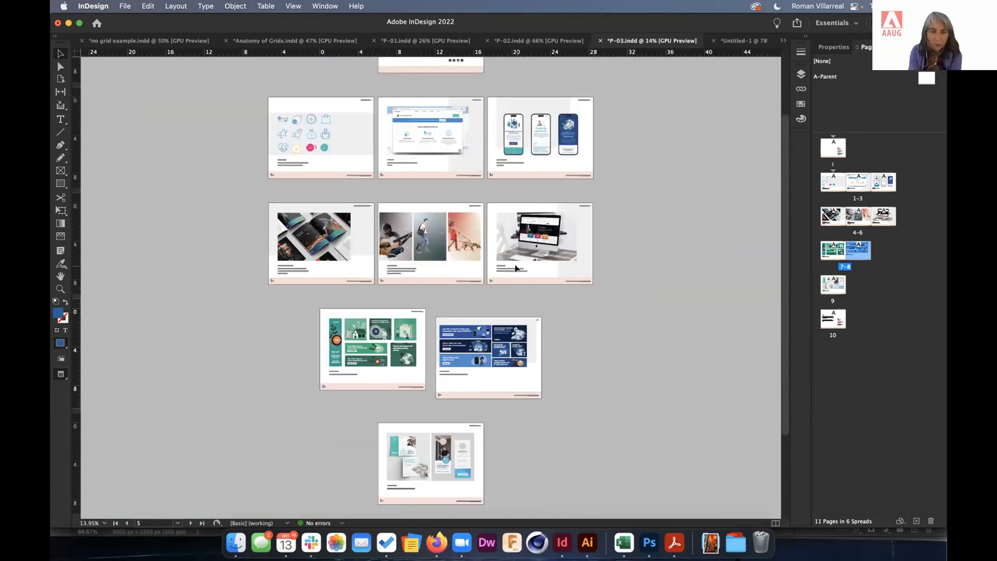
scroll(515, 264, "up", 1)
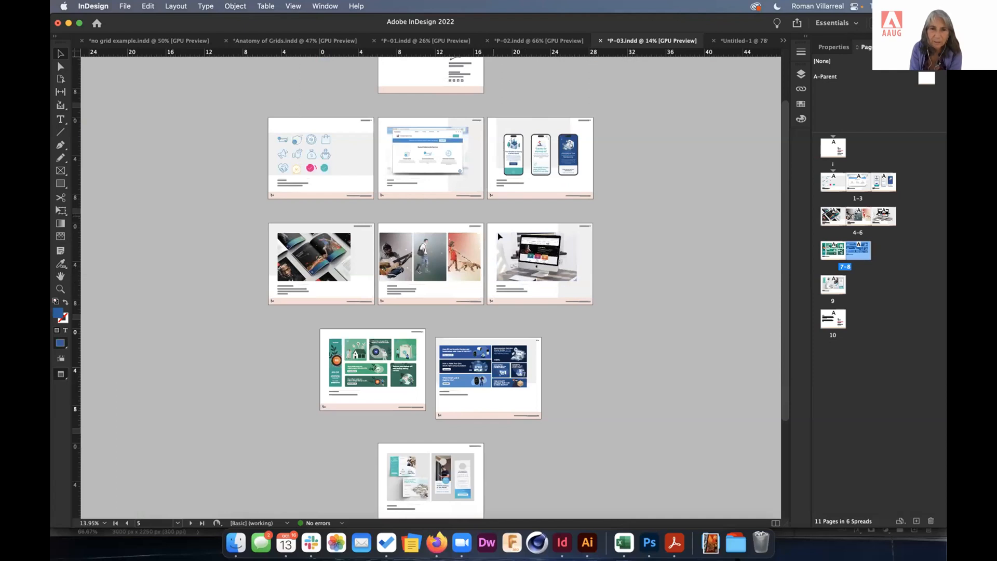
scroll(498, 233, "up", 2)
scroll(466, 155, "up", 2)
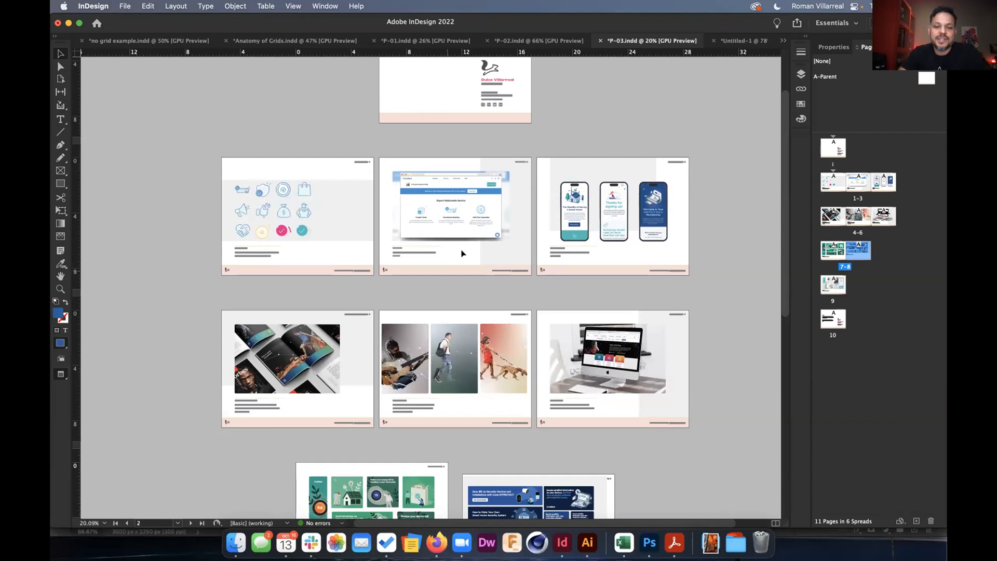
left_click(447, 268)
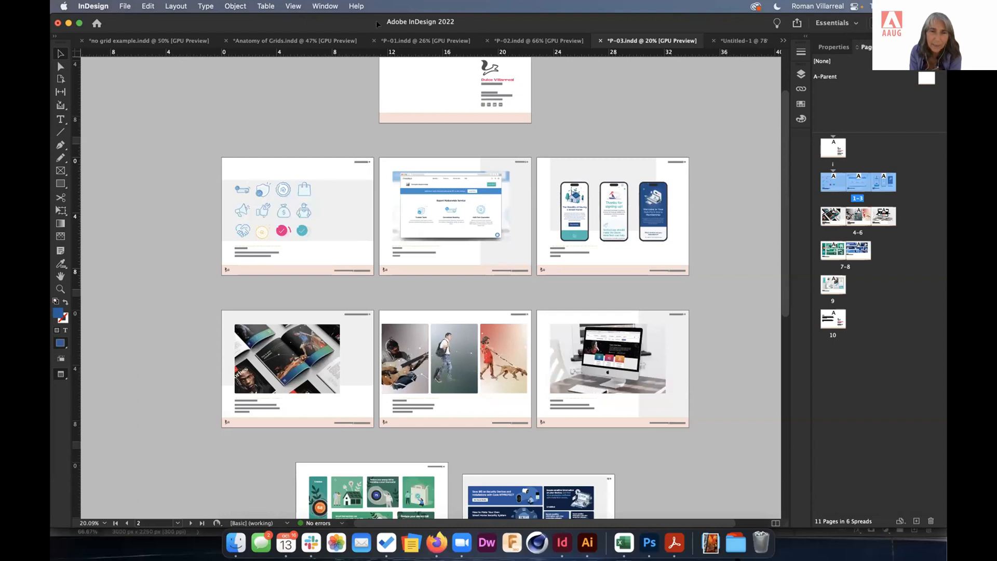
scroll(344, 101, "up", 2)
scroll(345, 101, "up", 4)
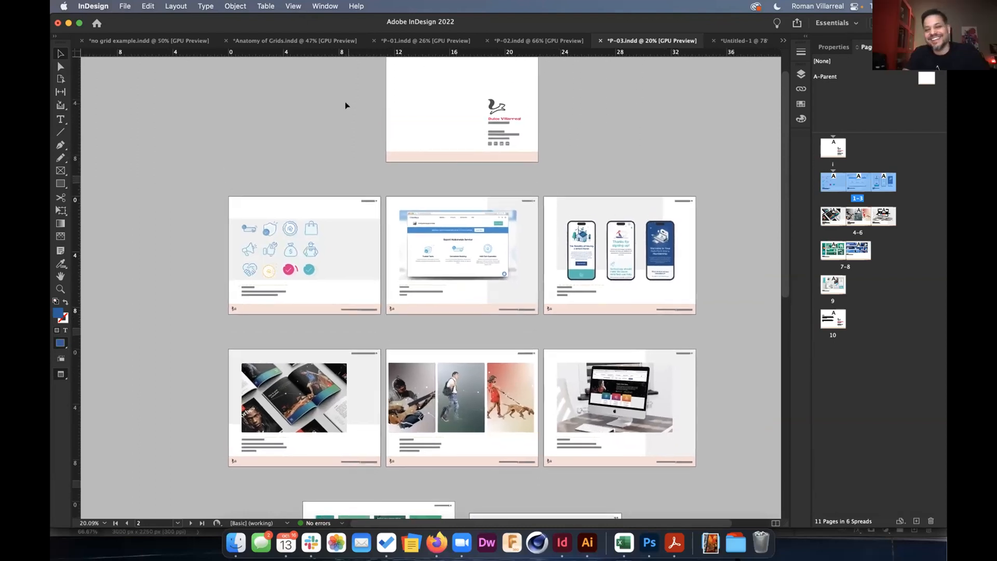